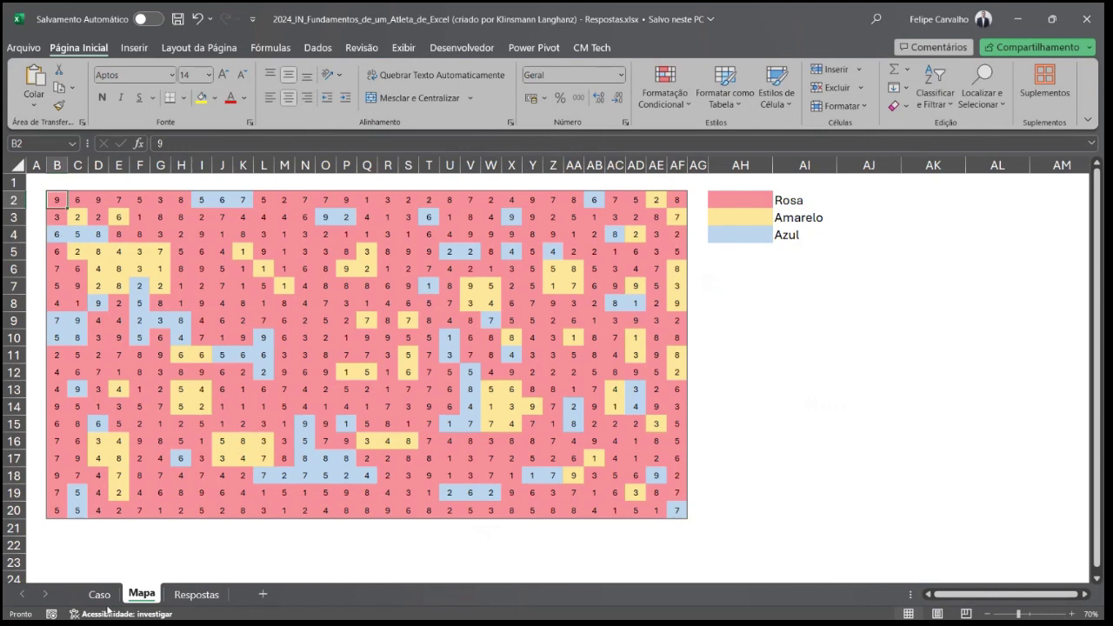
Step: Read the instructions and the three bonus questions with their answer cells on the Caso sheet
click(99, 595)
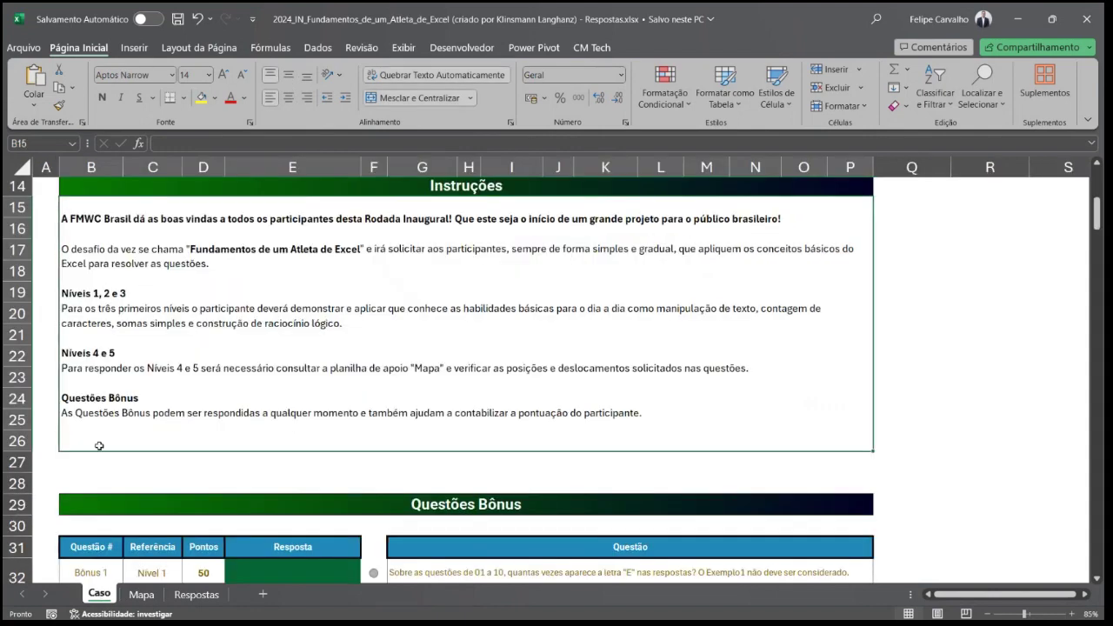
scroll(139, 416, down, 1)
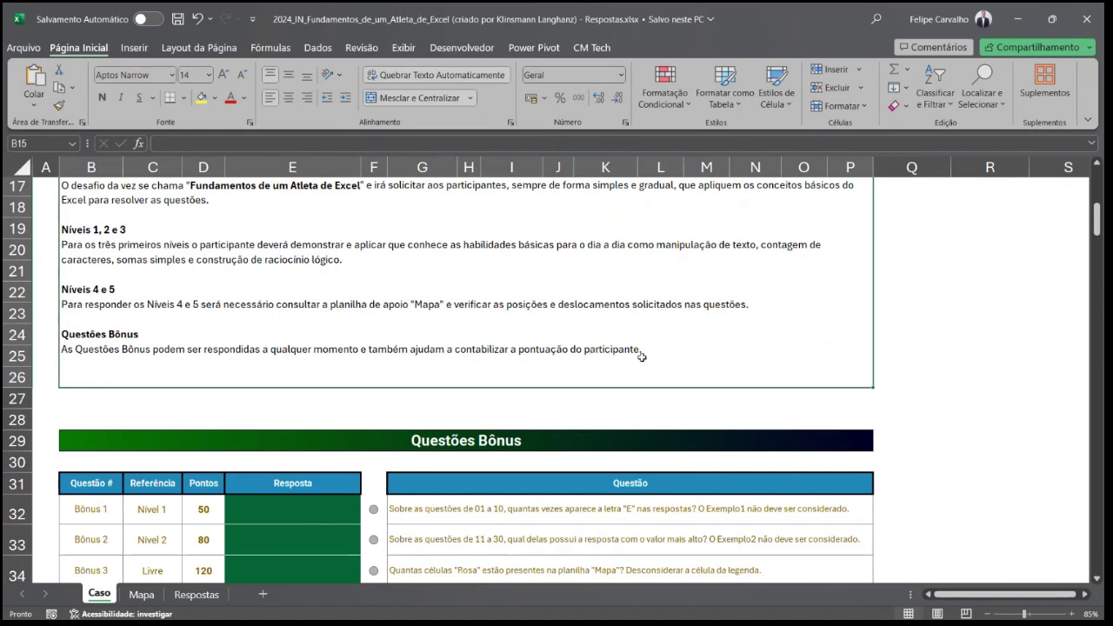
scroll(640, 356, up, 1)
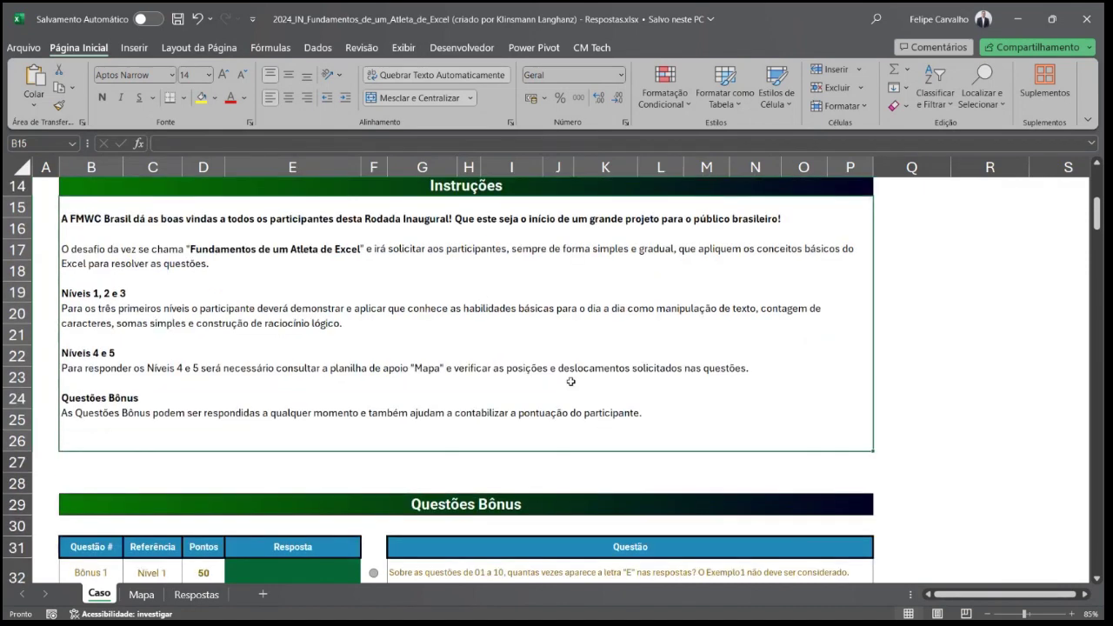
scroll(574, 392, down, 5)
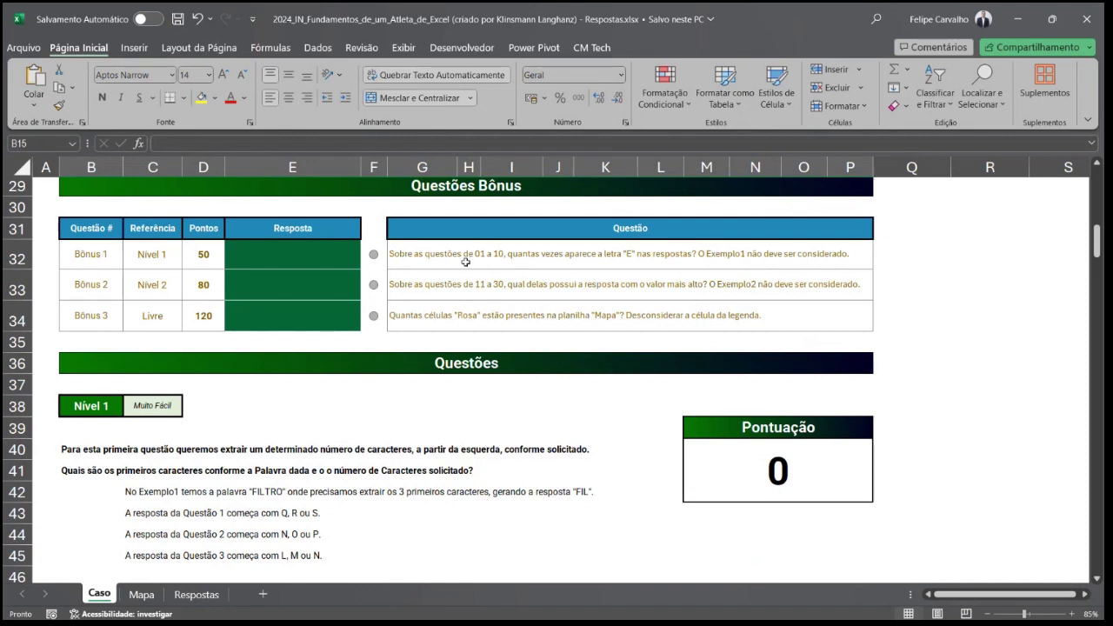
click(353, 261)
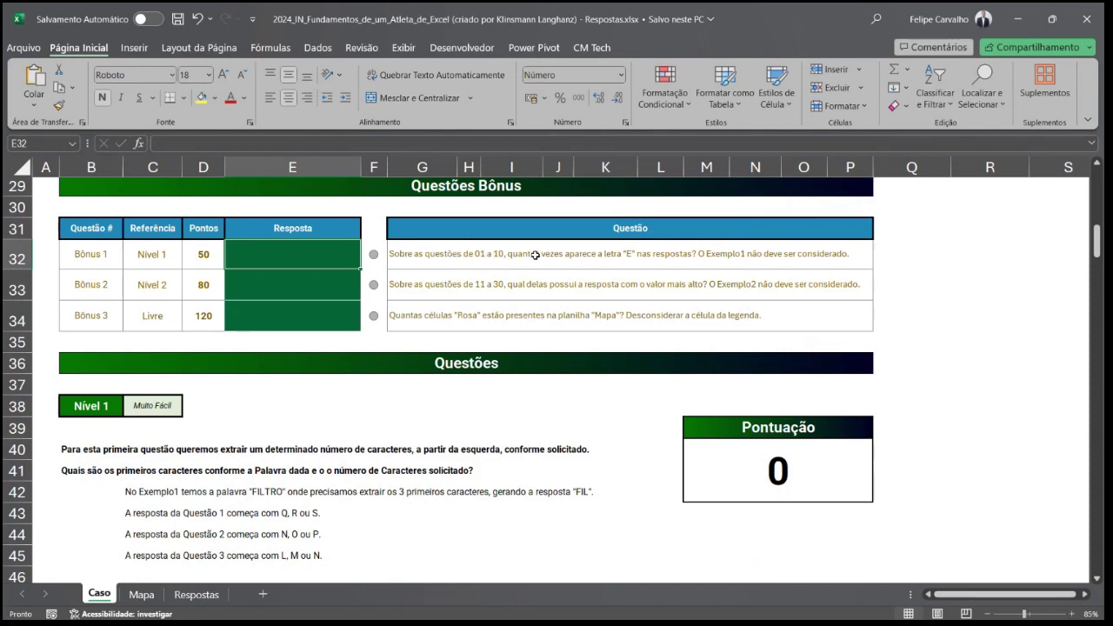
click(297, 276)
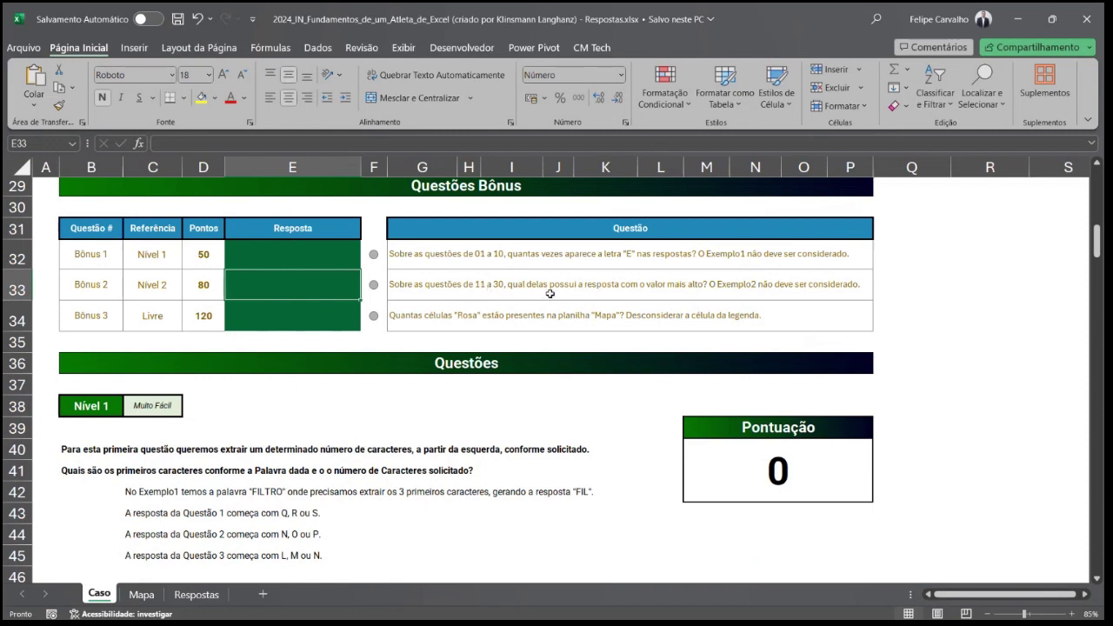
click(295, 306)
click(209, 323)
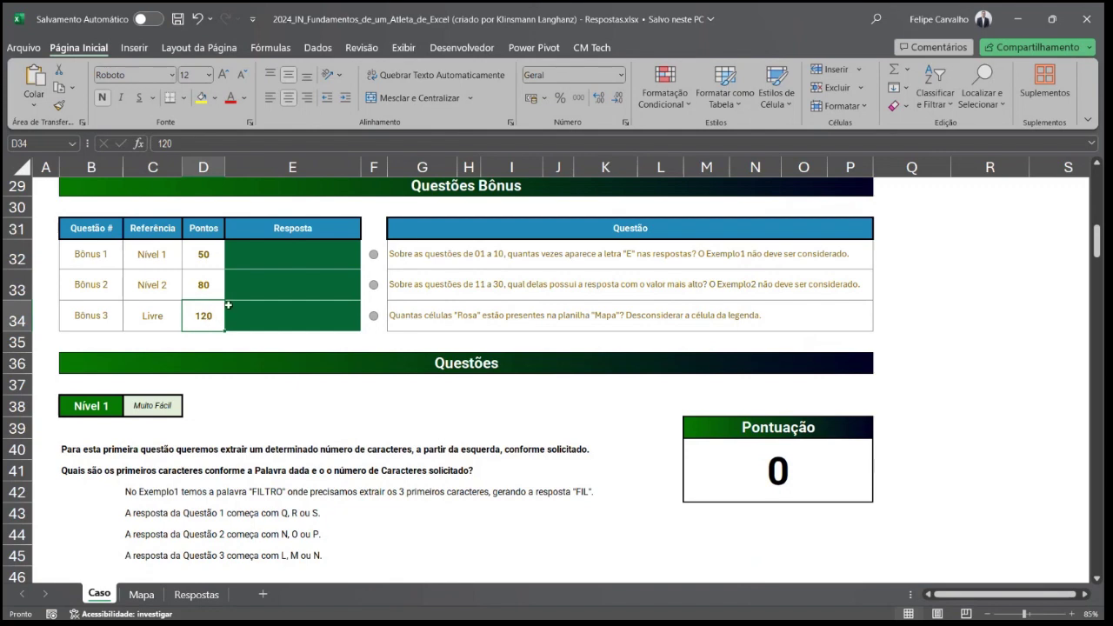
Step: Examine the reference level and points of each bonus question, plus the Bônus 3 question about the pink cells
drag(91, 254, 90, 314)
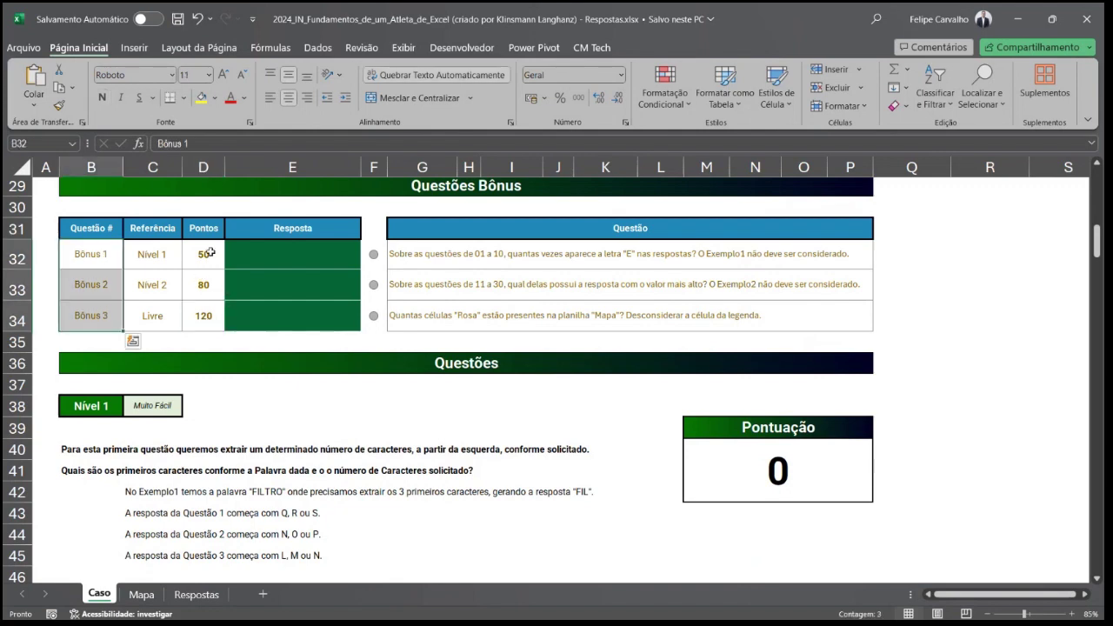
drag(185, 254, 152, 315)
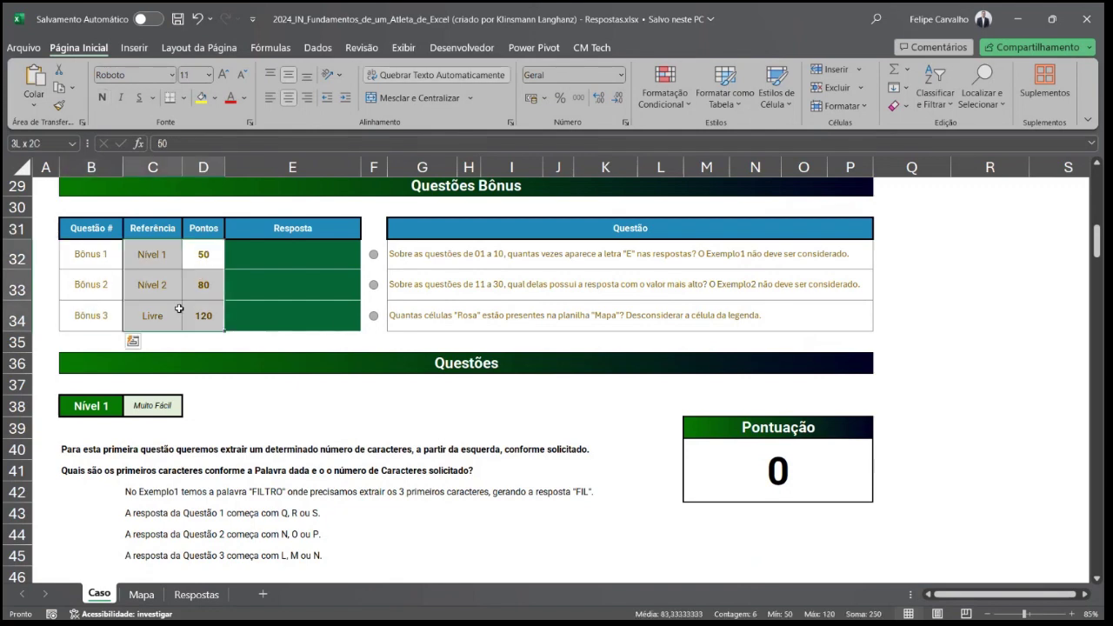
click(217, 259)
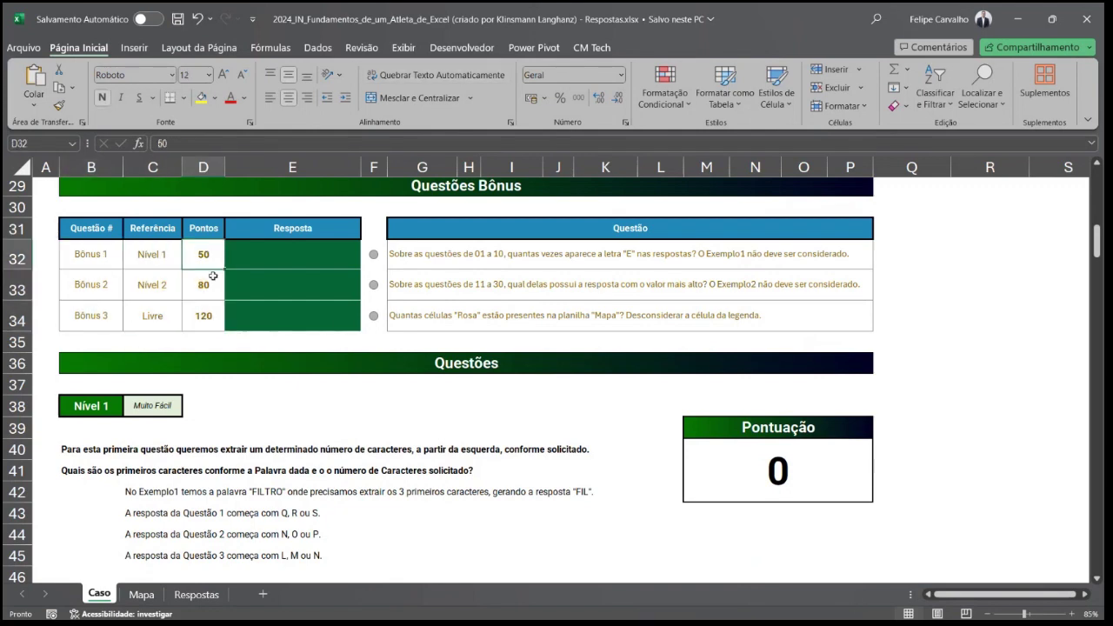
click(155, 255)
click(149, 282)
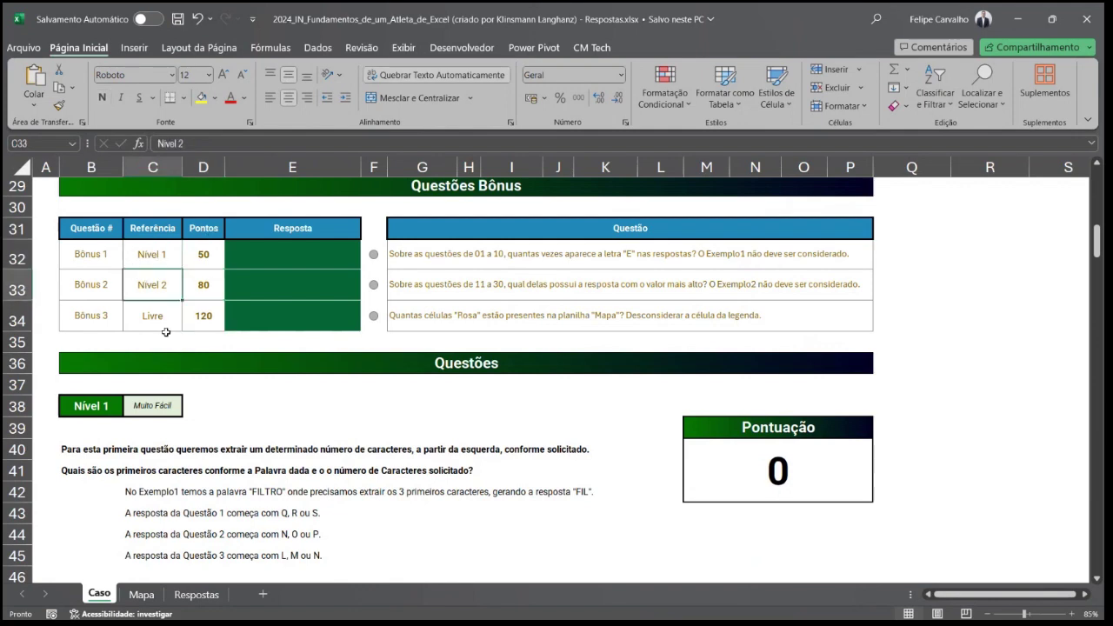
click(173, 317)
click(186, 324)
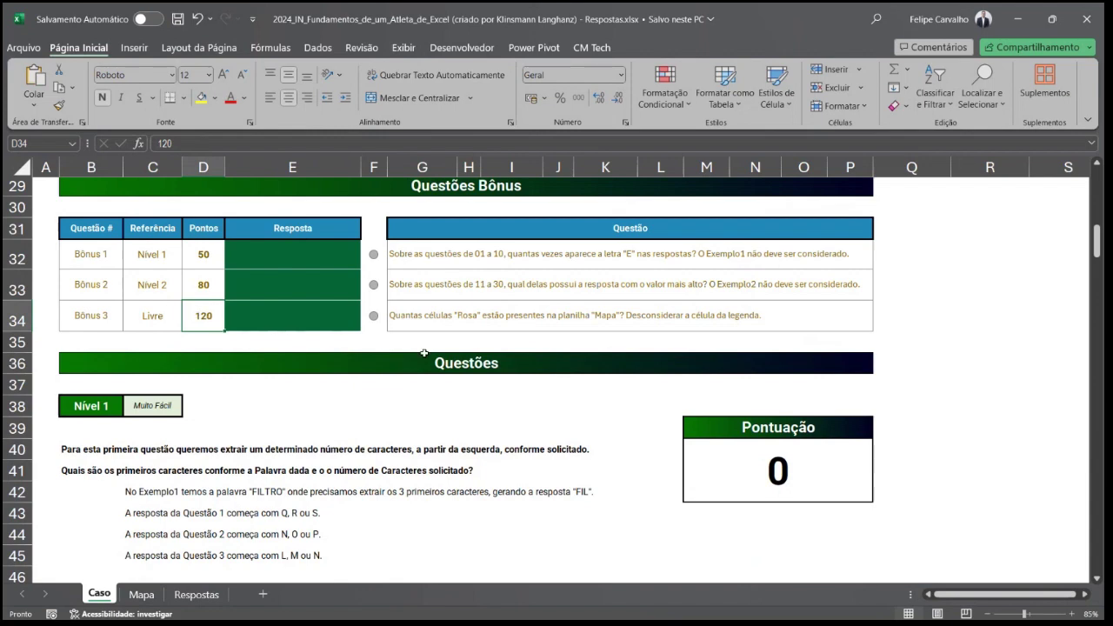
click(458, 316)
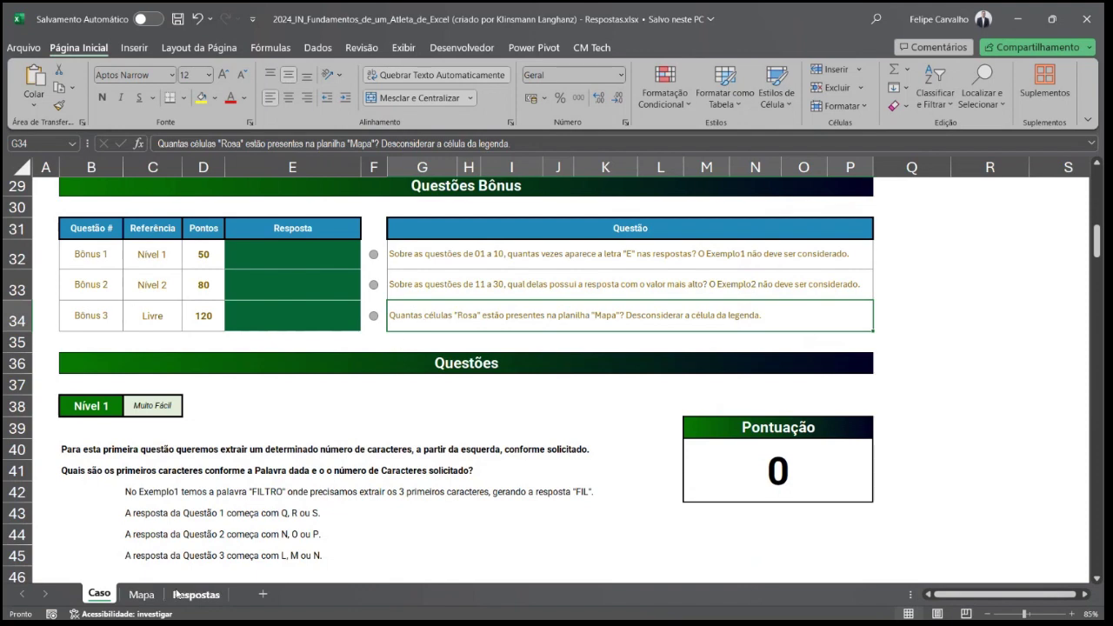
Step: Duplicate the Mapa sheet, place the copy before Respostas, and compare the copy with the original
click(143, 596)
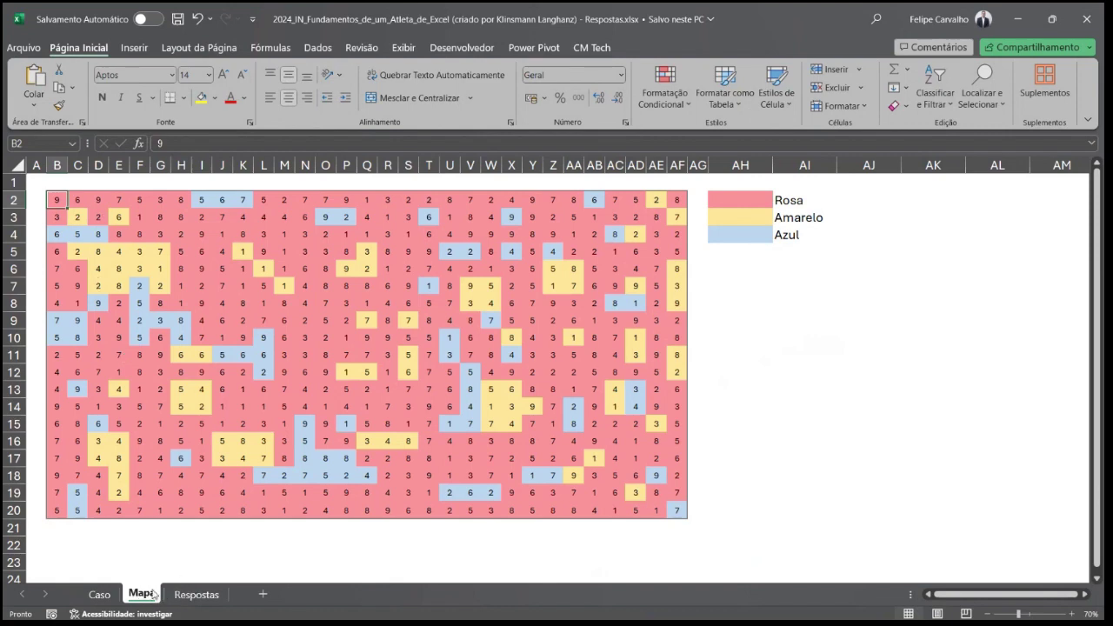
ctrl+drag(152, 594, 204, 591)
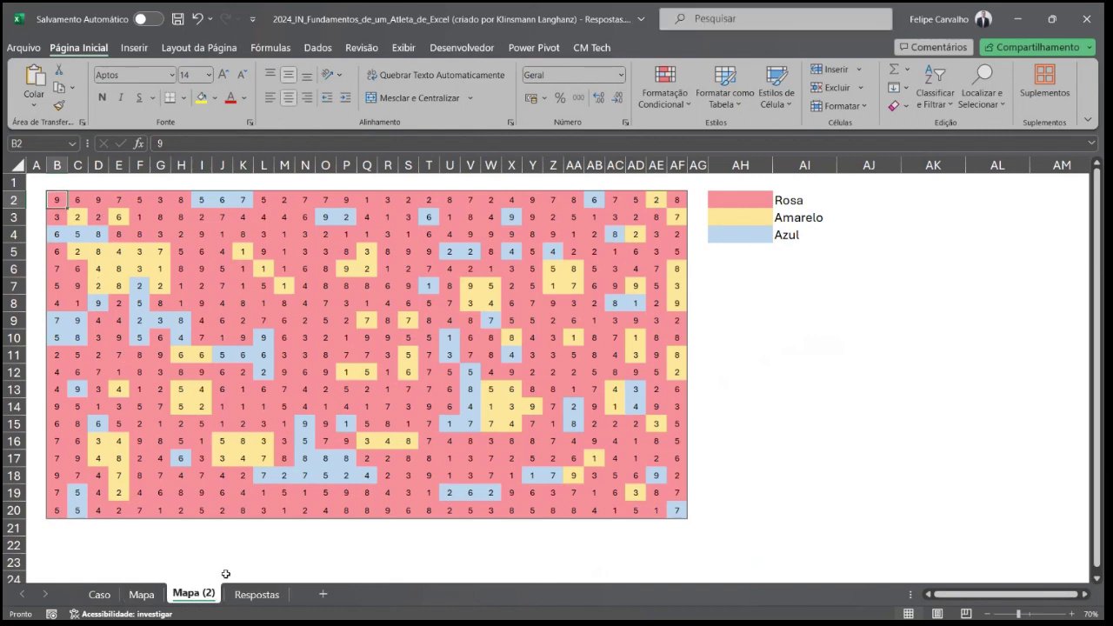
click(153, 598)
click(184, 597)
click(153, 597)
click(205, 598)
Step: Open Find and Replace on the Mapa (2) sheet and take the search format from the pink cell AF2
click(631, 213)
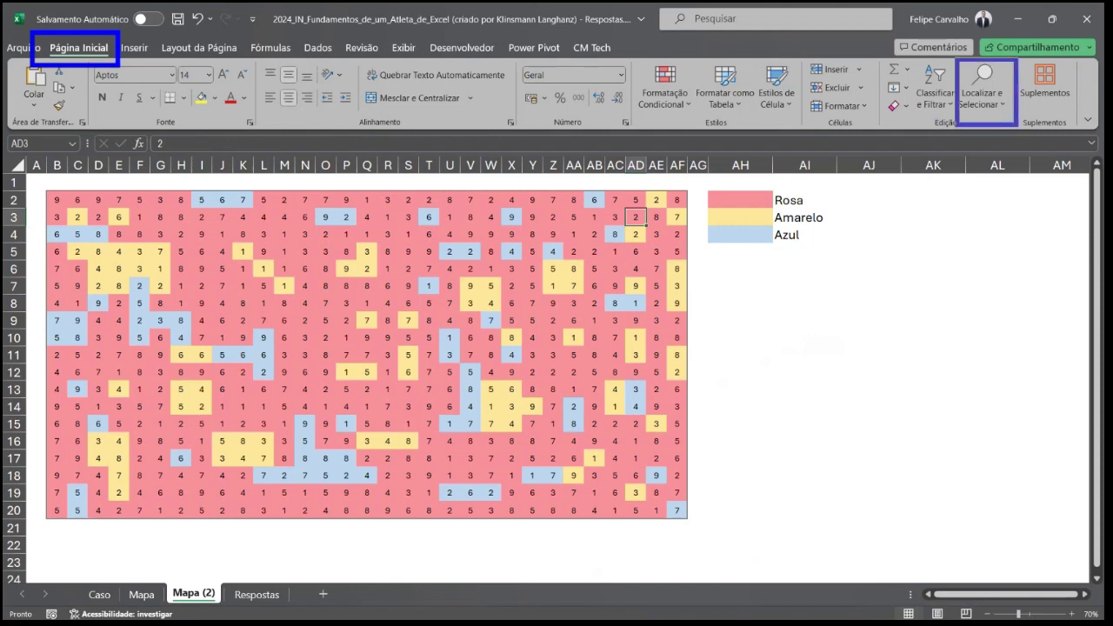
click(1004, 103)
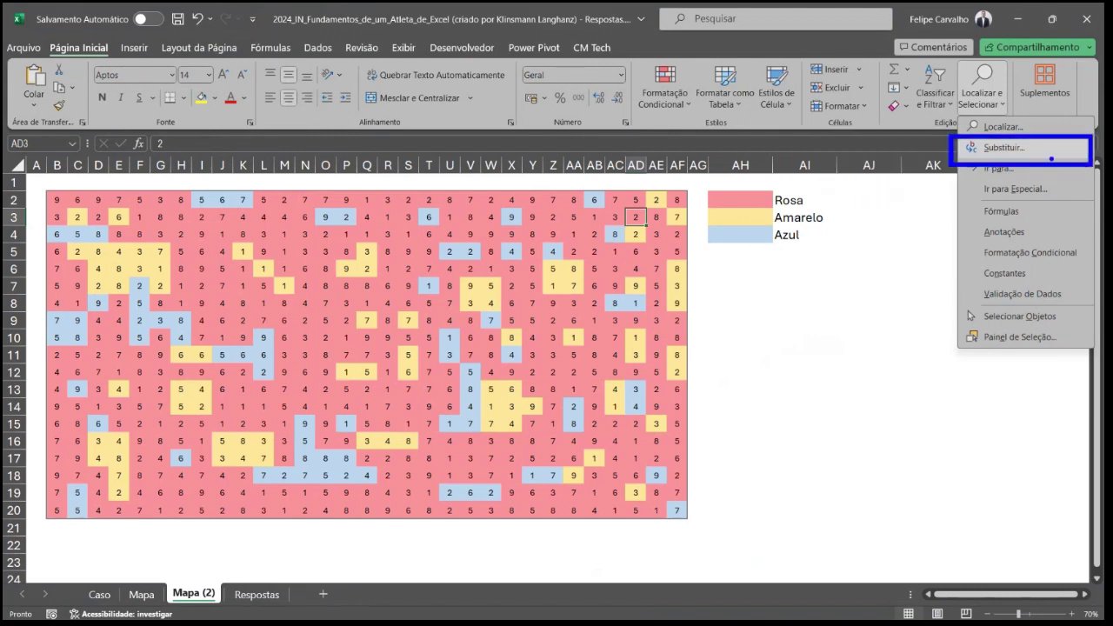
click(1026, 148)
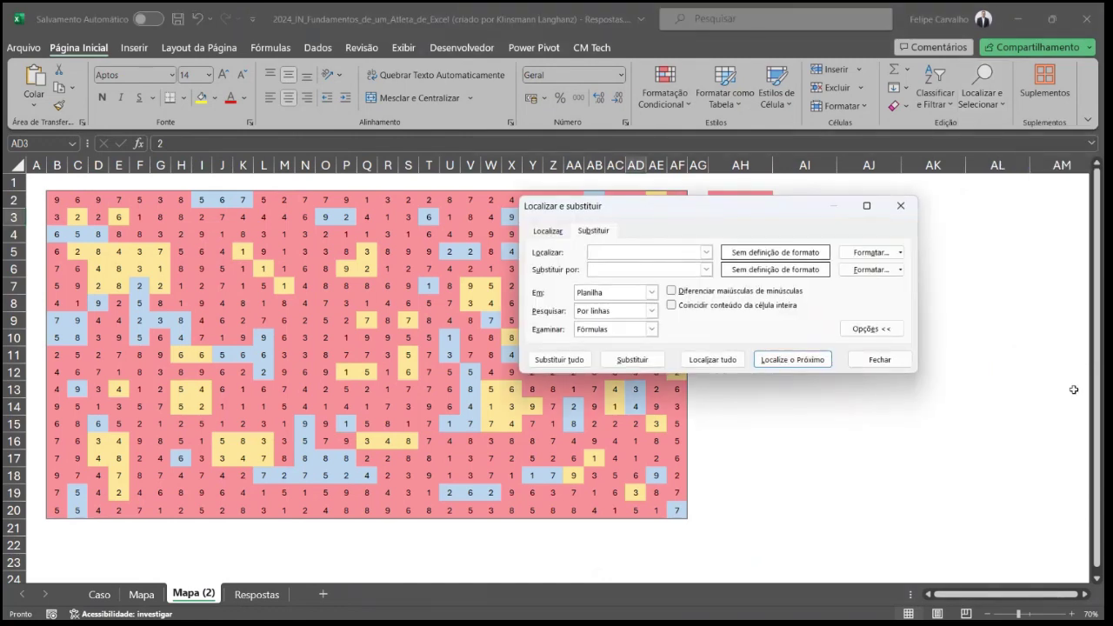
drag(691, 206, 859, 257)
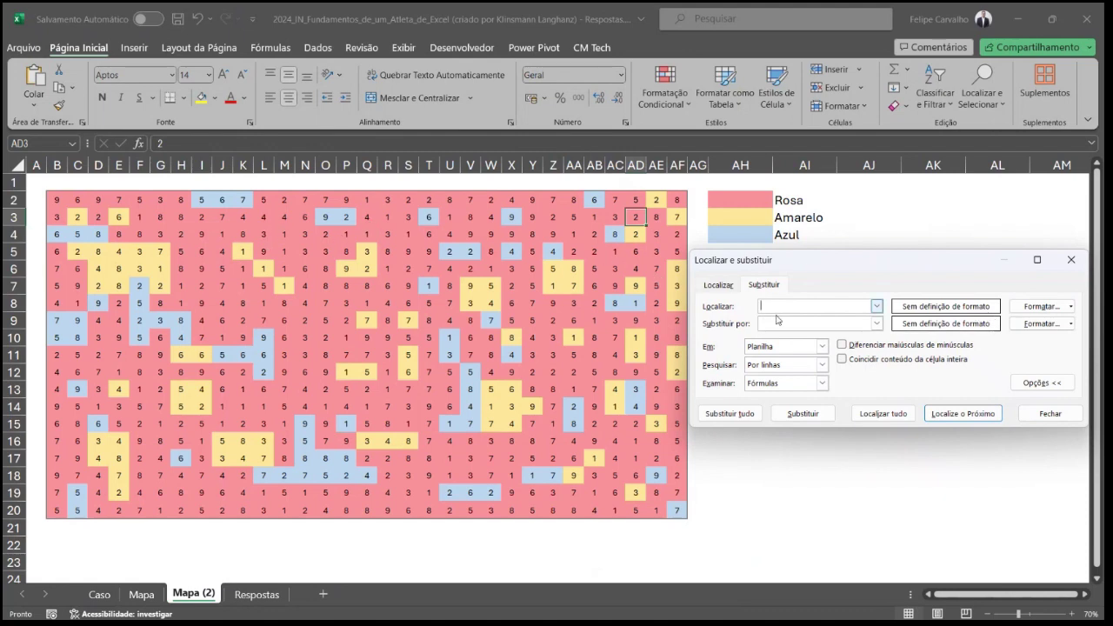
click(1071, 307)
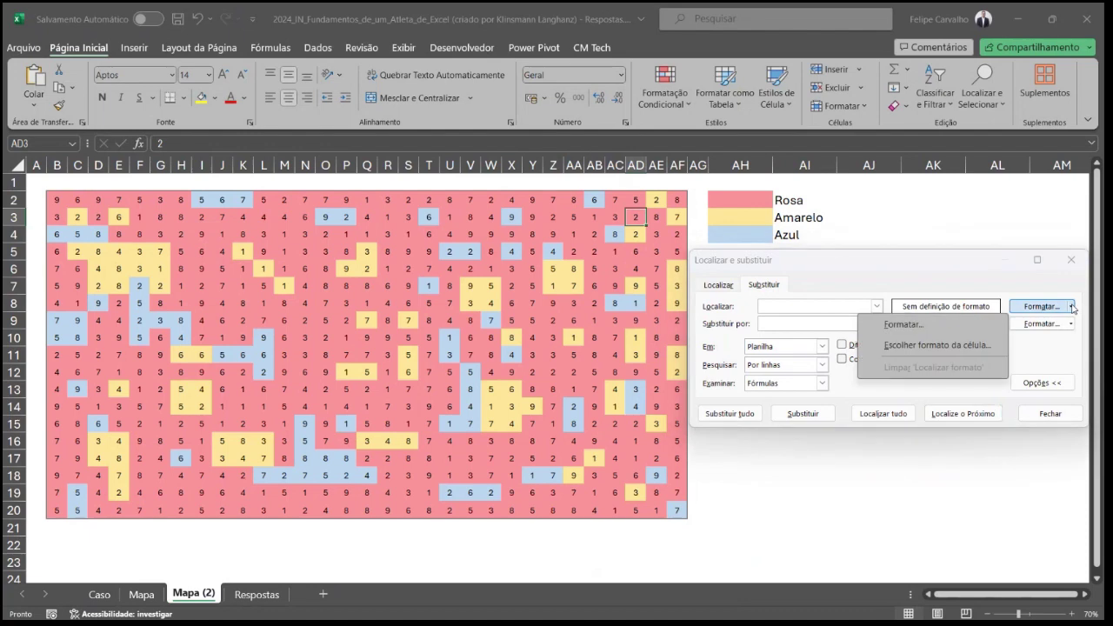
click(937, 345)
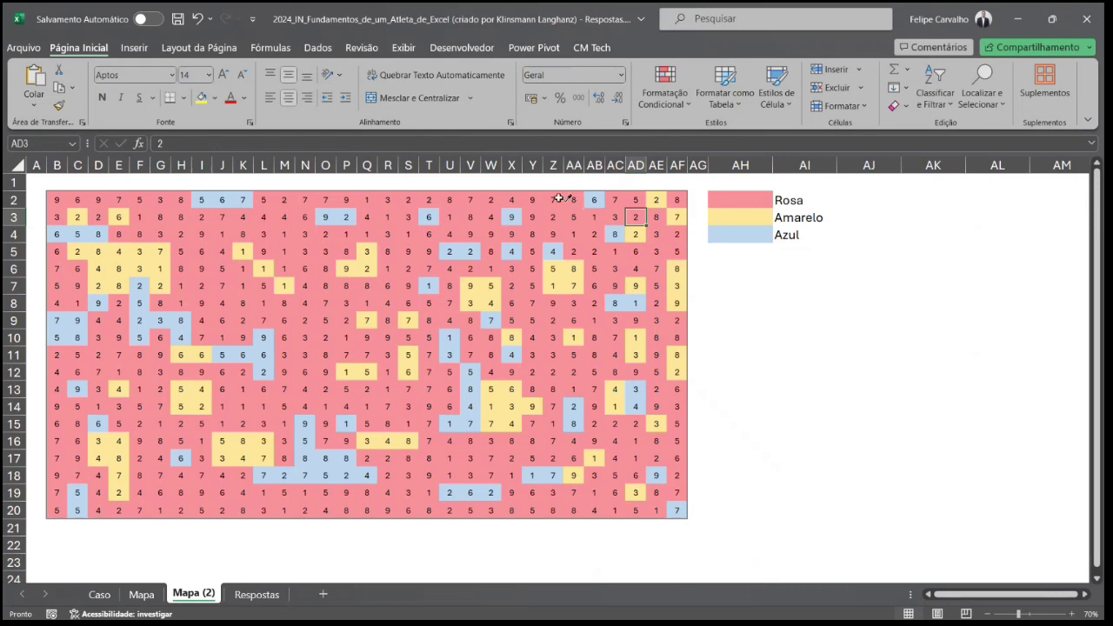
click(681, 200)
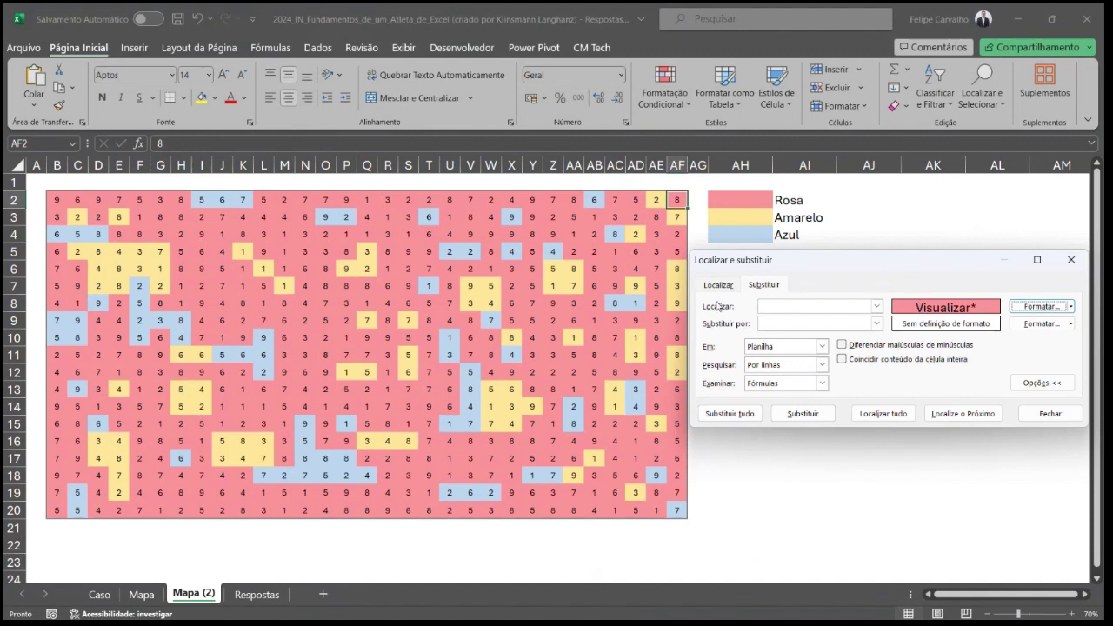
Step: Clear the border criteria from the search format so that cell borders are ignored, and accept the format
click(1048, 308)
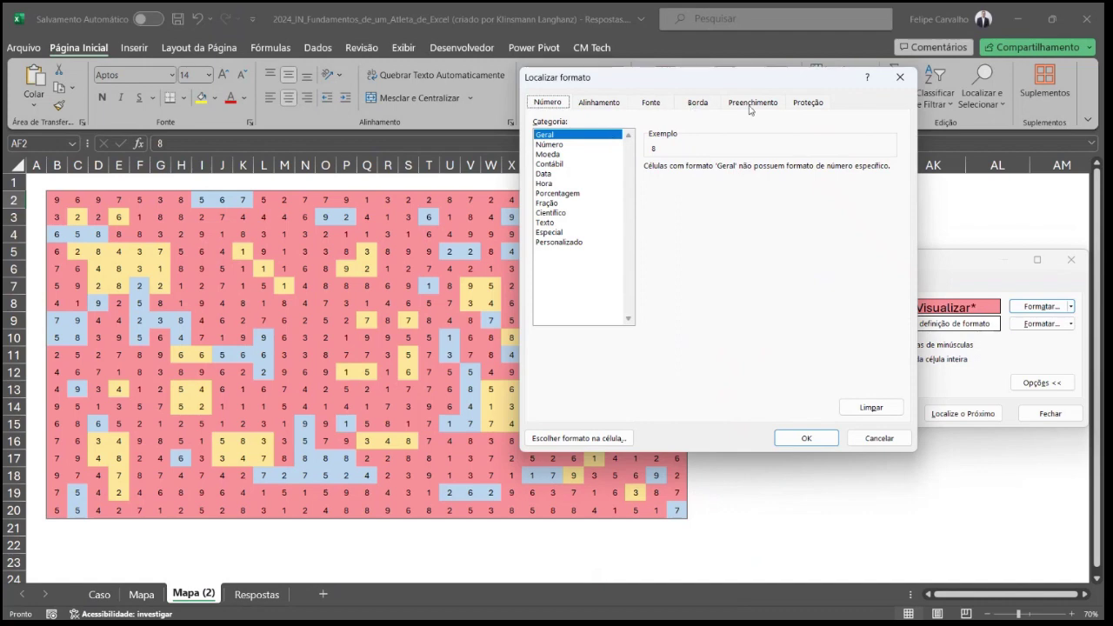
click(807, 102)
click(753, 102)
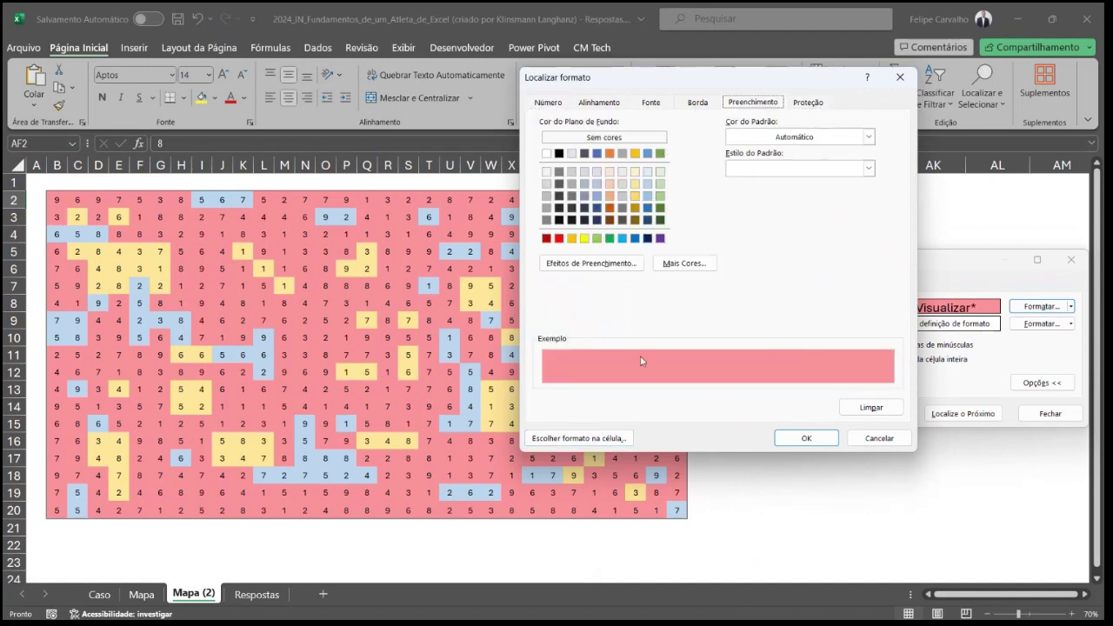
click(691, 104)
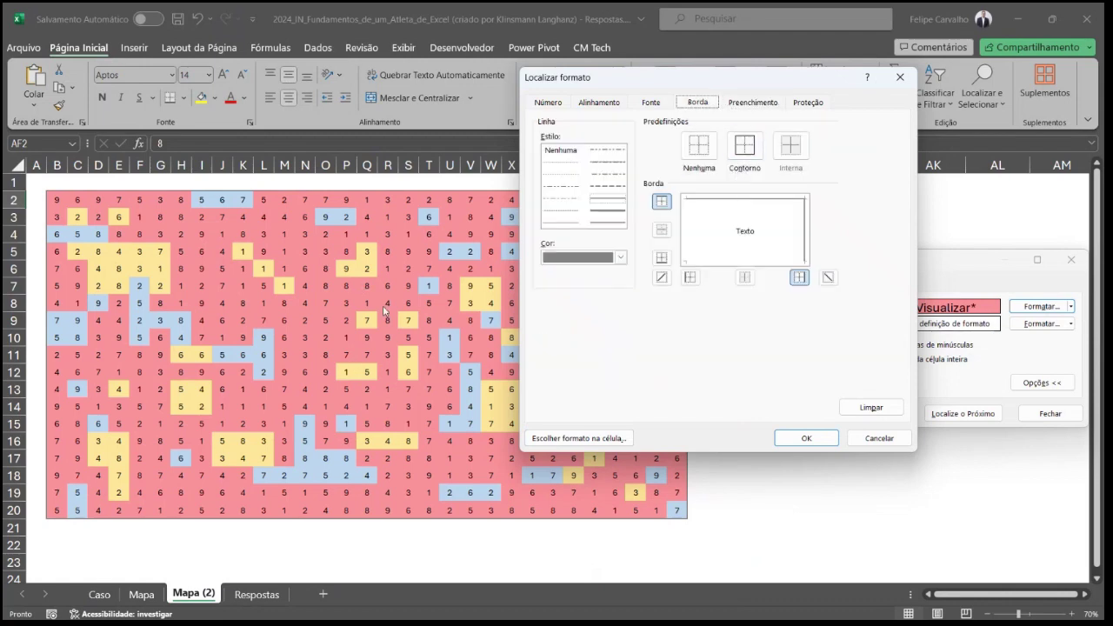
click(699, 145)
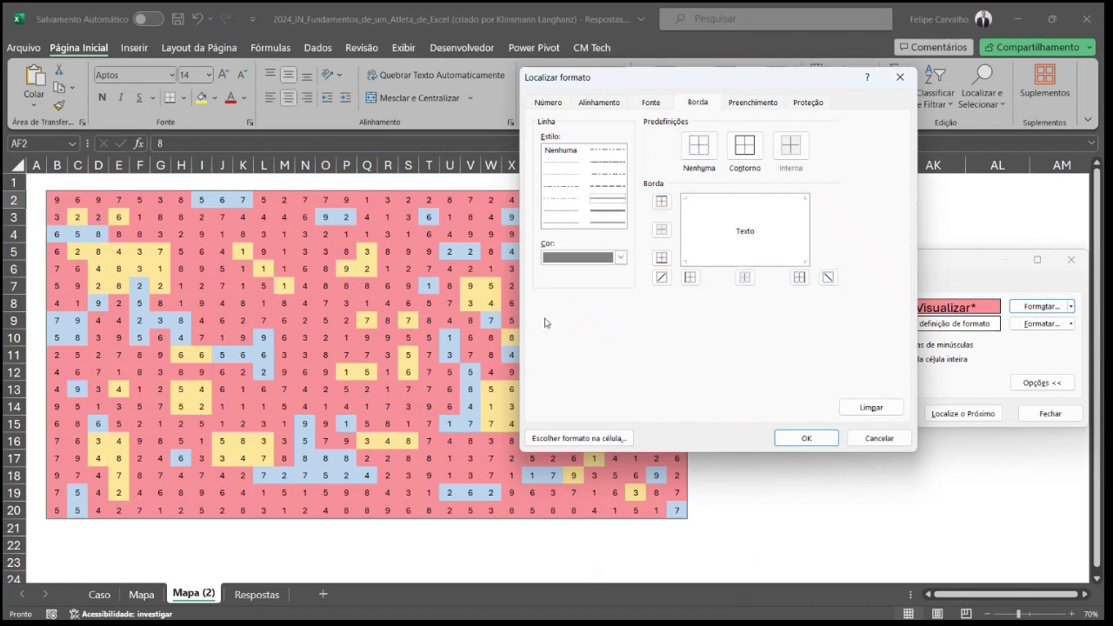
click(870, 407)
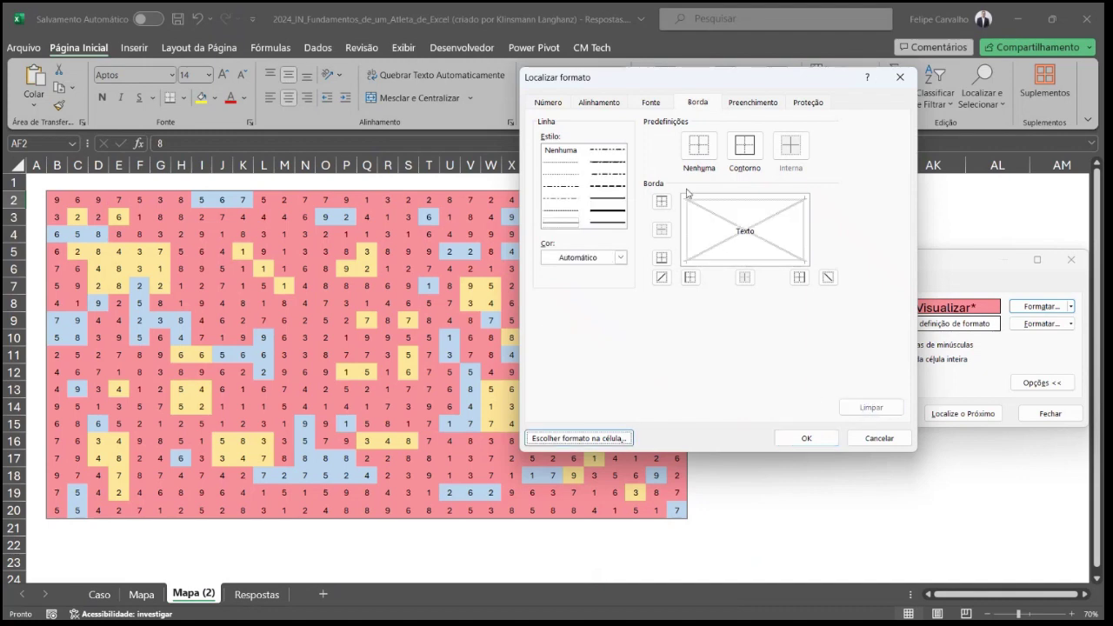
click(795, 438)
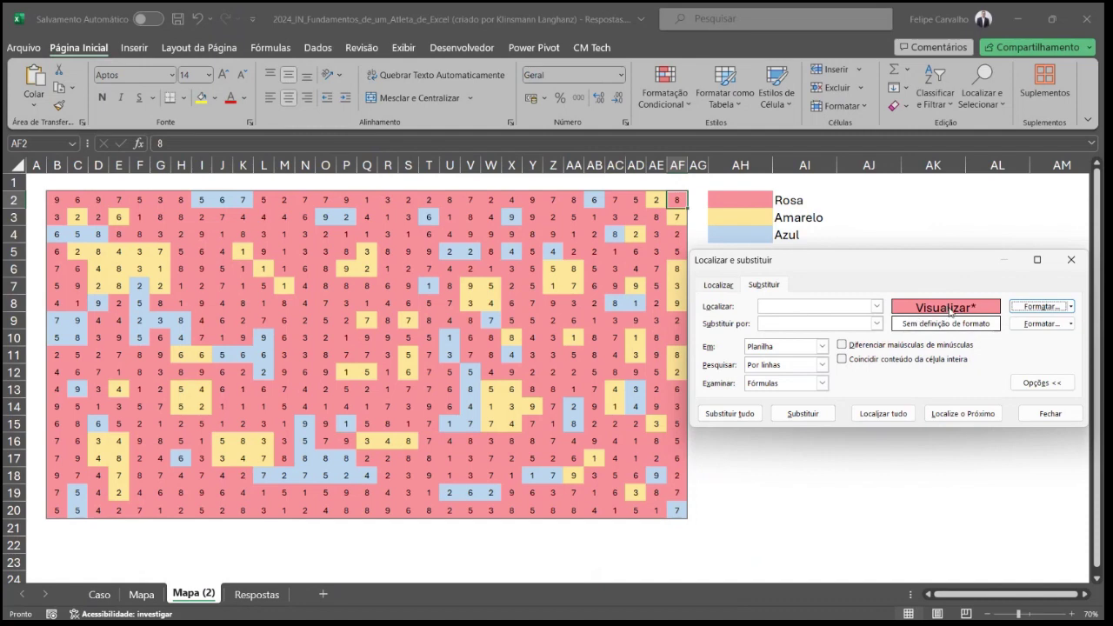
Step: Replace the contents of all cells matching the pink format with £ and close Find and Replace
click(800, 323)
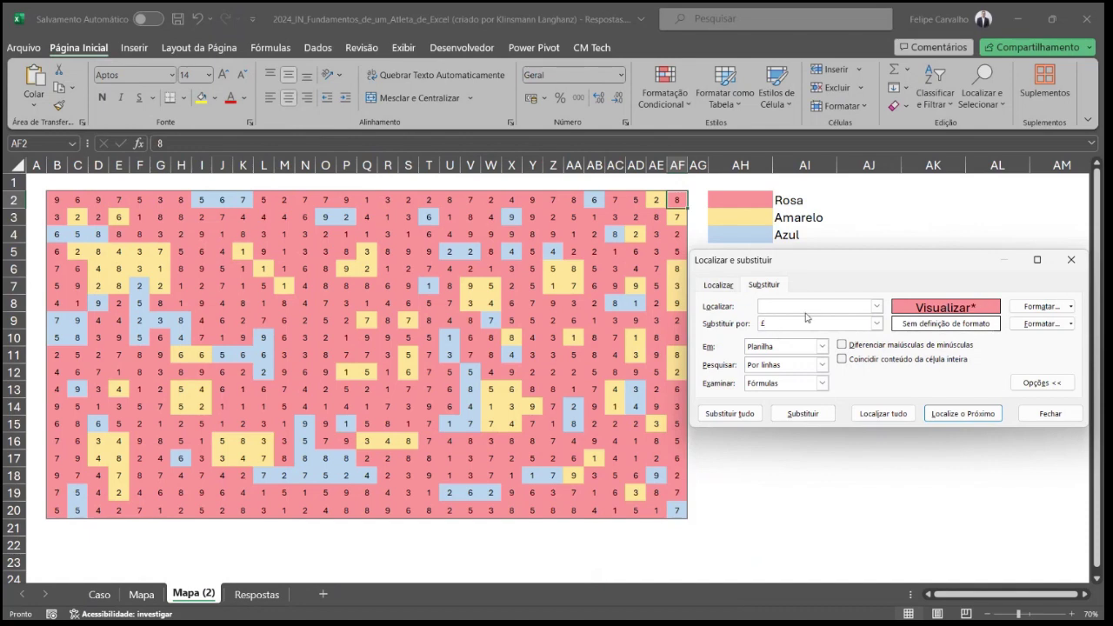
click(750, 415)
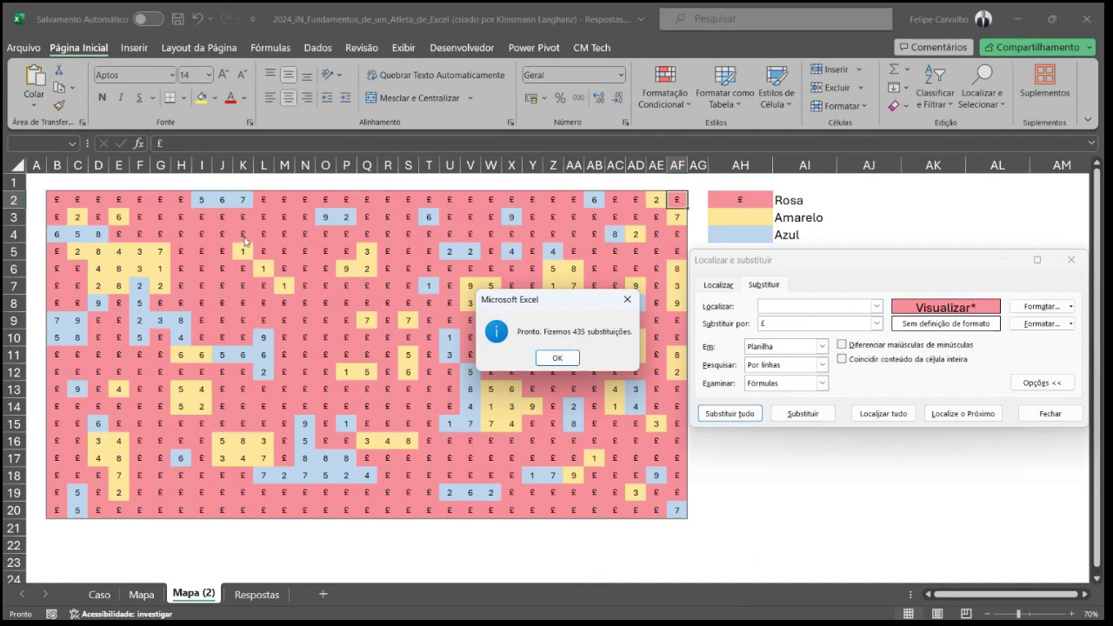
click(551, 359)
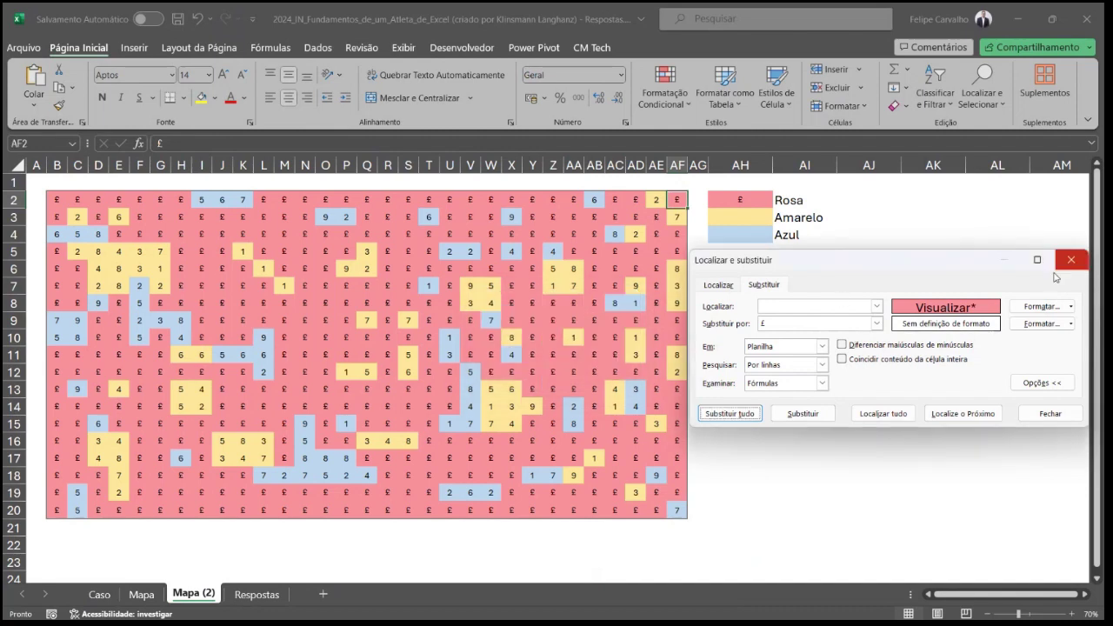
click(1064, 421)
Step: In AI9 of Mapa (2), count the £ cells in B2:AF20 with a CONT.SES formula and review the formula
click(804, 321)
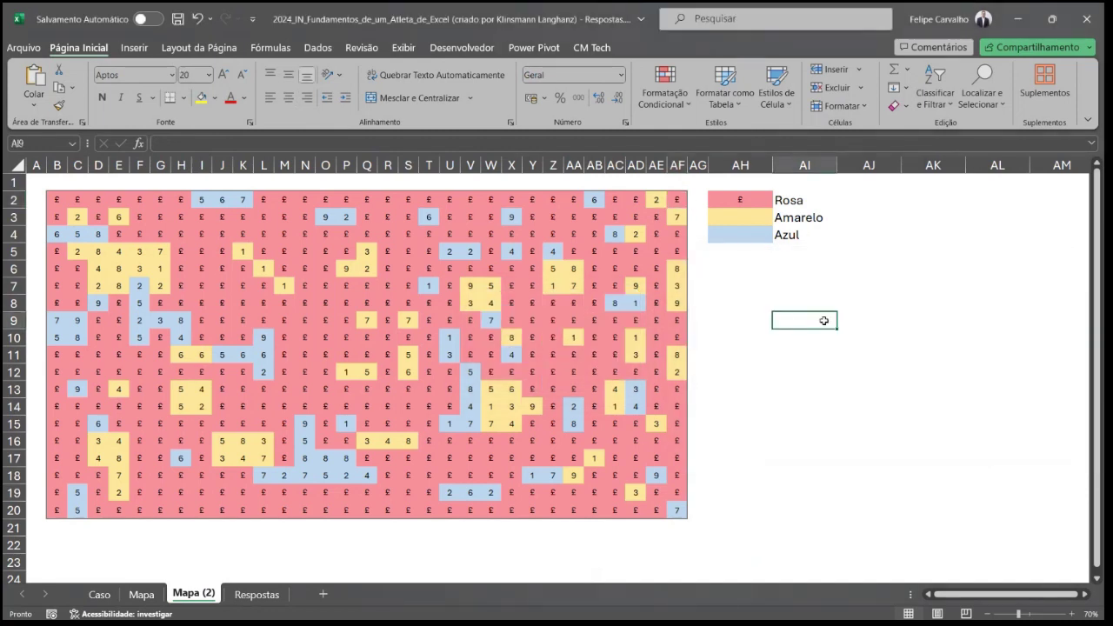
text(=con)
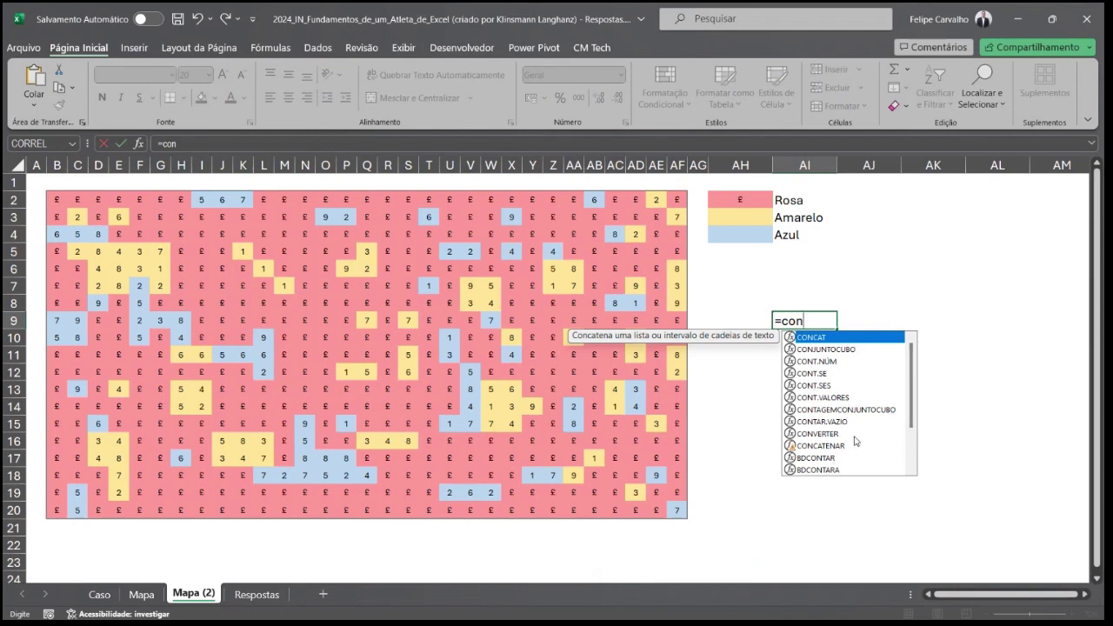
text(t.)
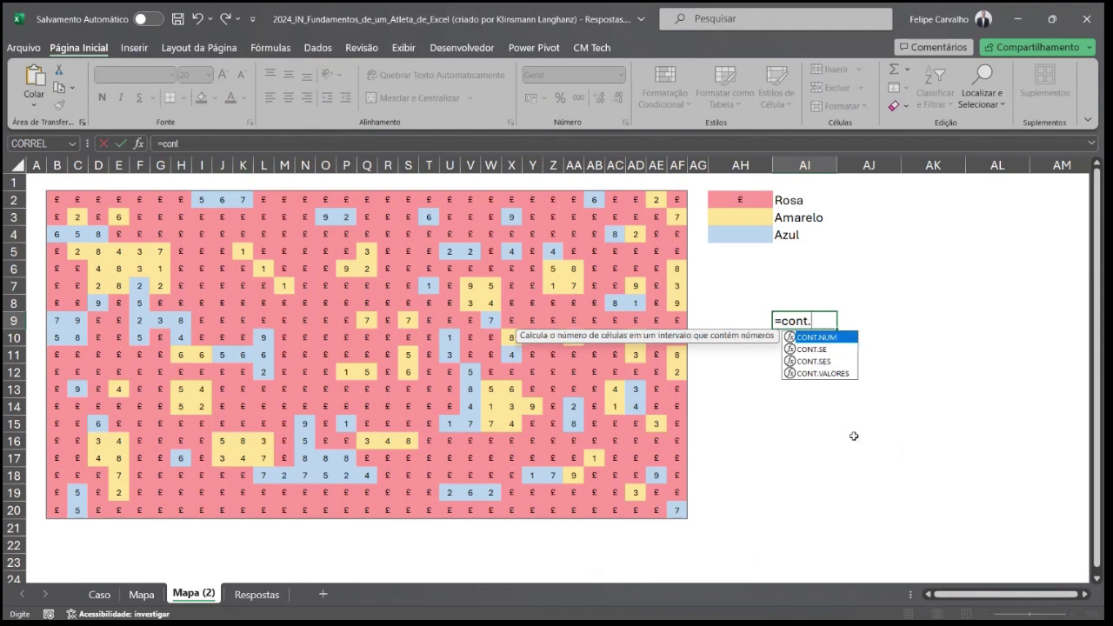
text(ses)
key(Tab)
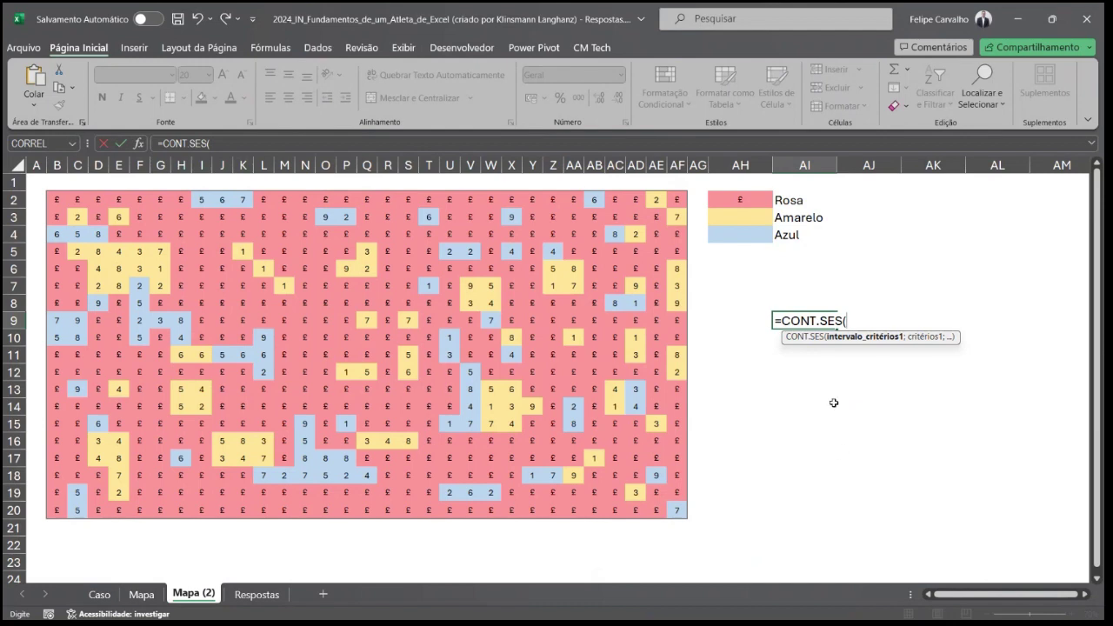
drag(57, 199, 668, 507)
text(;)
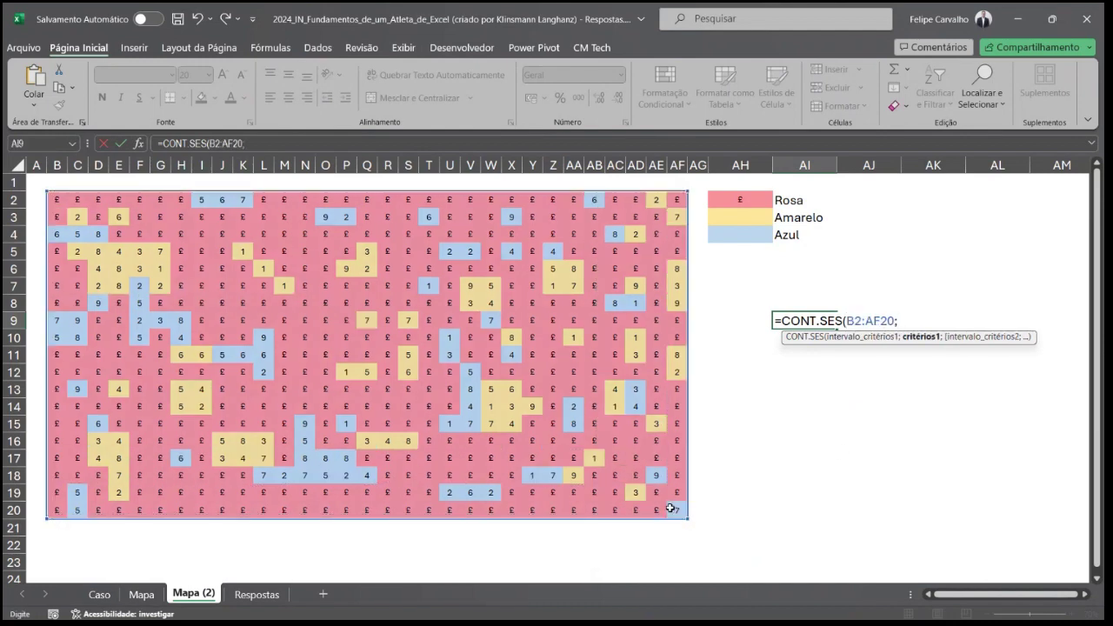
text("£)
key(ctrl+Return)
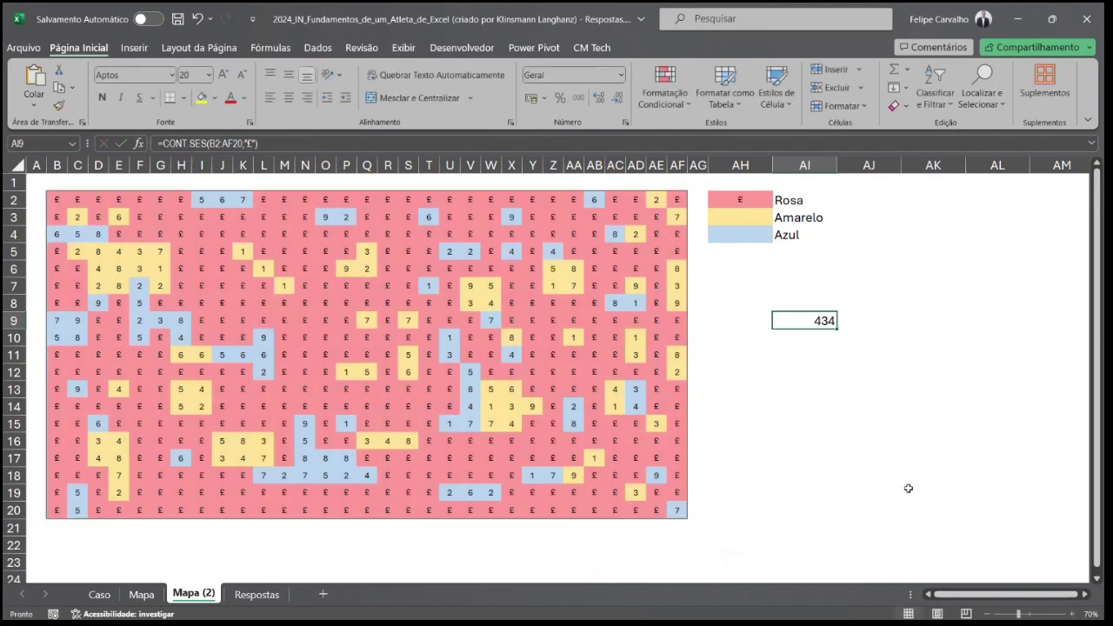
key(F2)
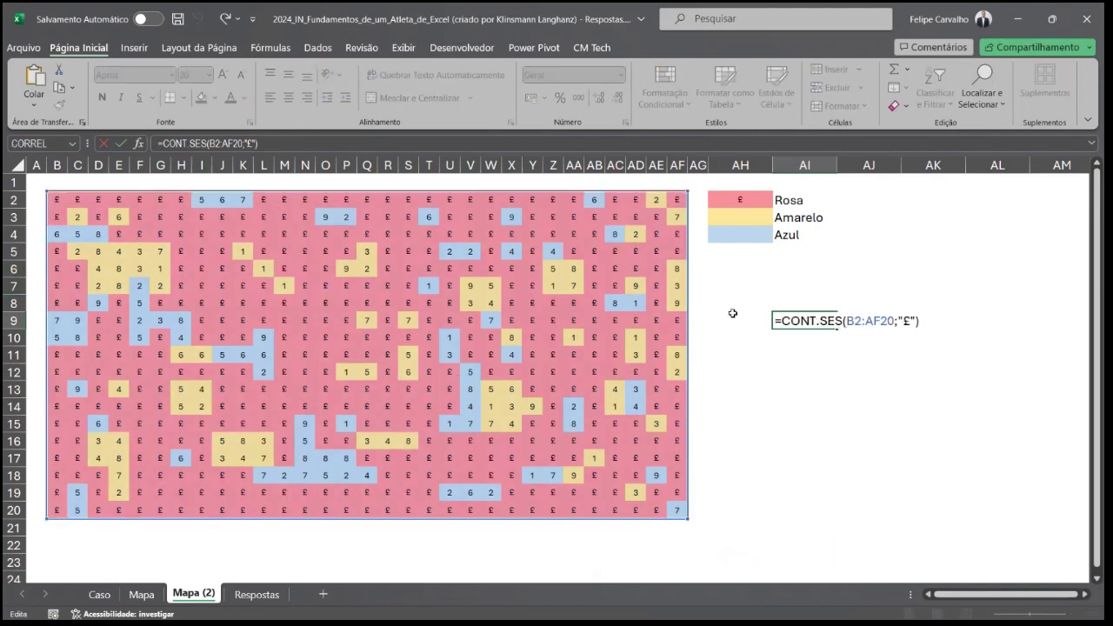
key(Escape)
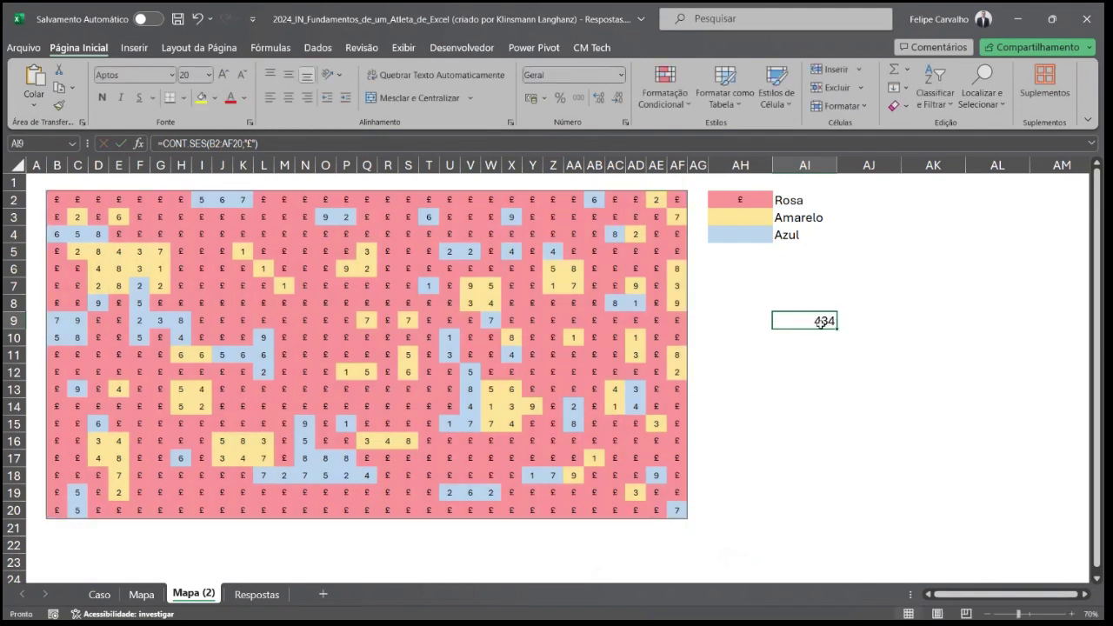
Step: Enter 434 as the Bônus 3 answer in E34 on the Caso sheet
click(99, 593)
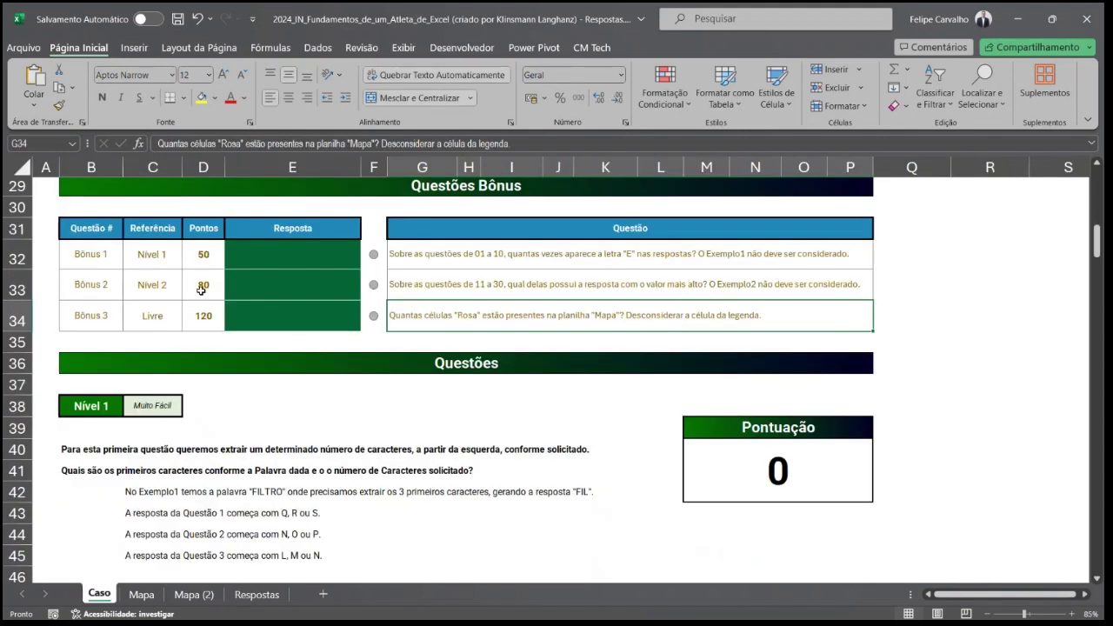
click(279, 310)
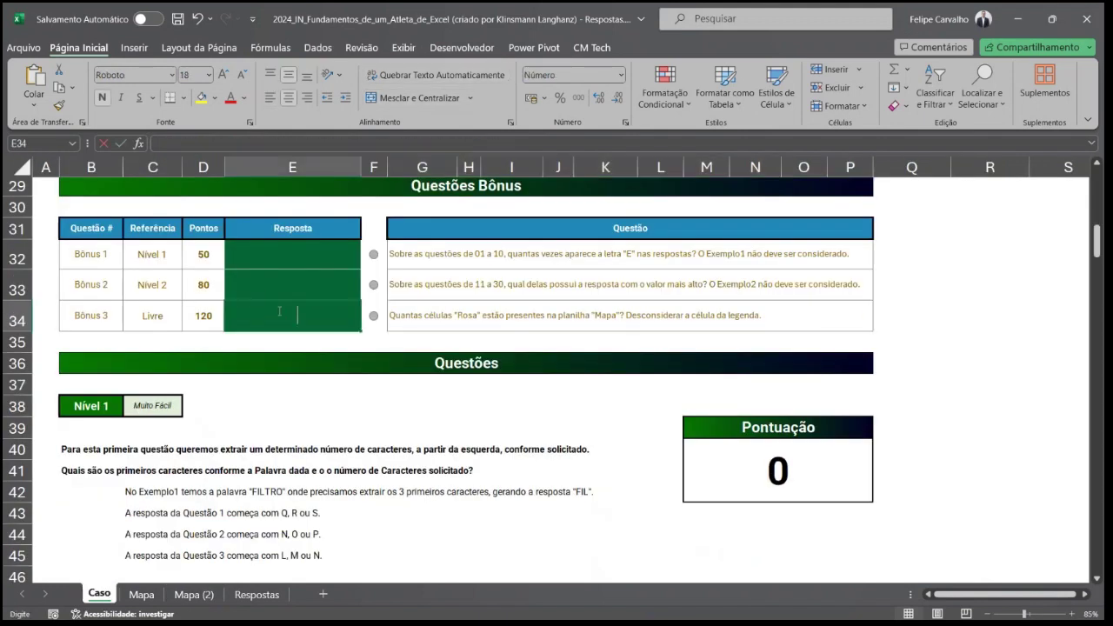
text(434)
key(Return)
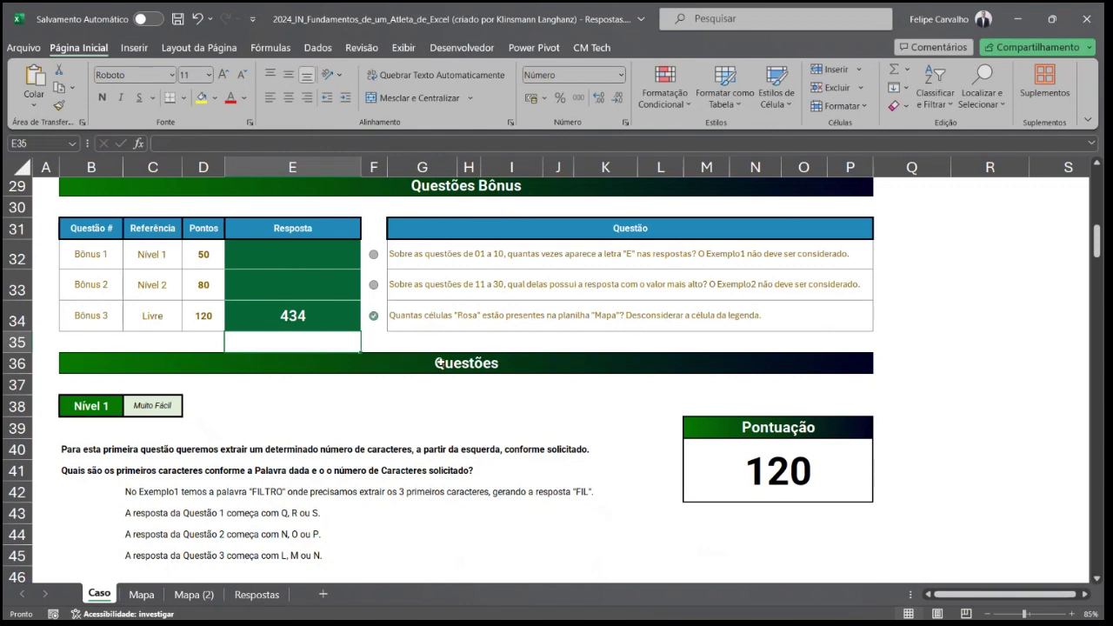
drag(357, 297, 414, 392)
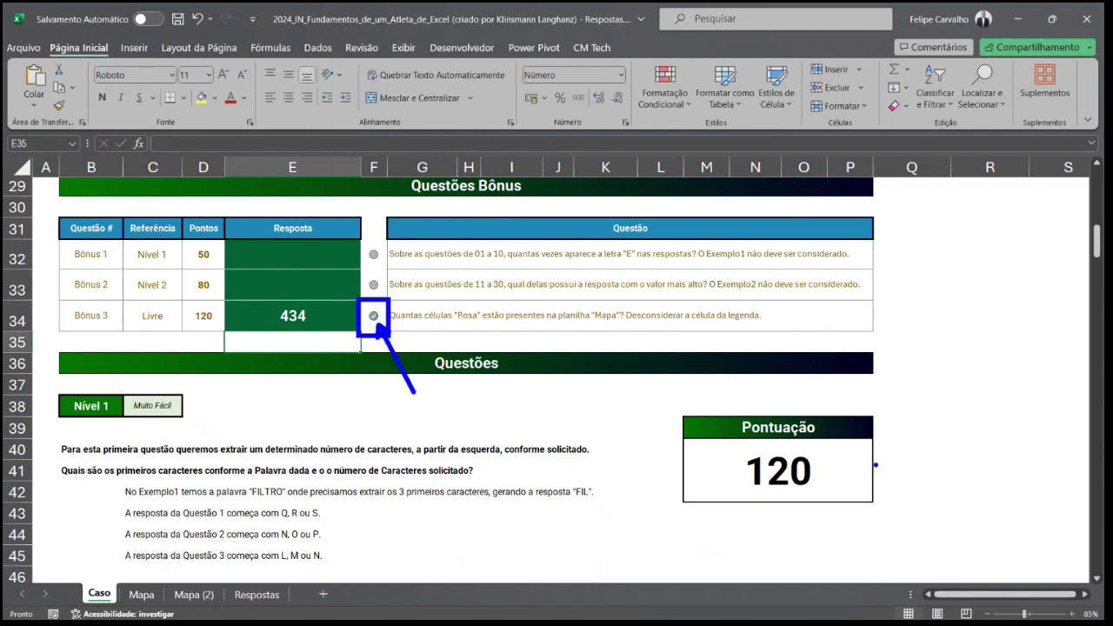
drag(861, 457, 924, 422)
mouse_move(219, 329)
mouse_down()
mouse_move(686, 491)
mouse_move(702, 474)
mouse_up()
key(Escape)
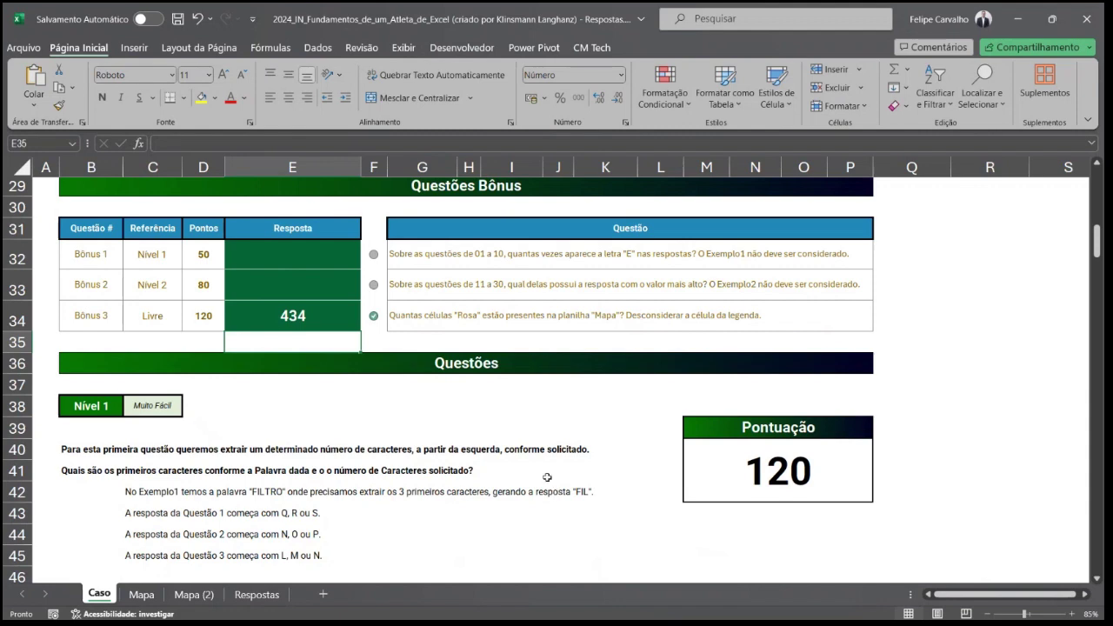
Step: Examine the Nível 1 instructions and the word, character count and answer given for Exemplo1
scroll(547, 477, down, 2)
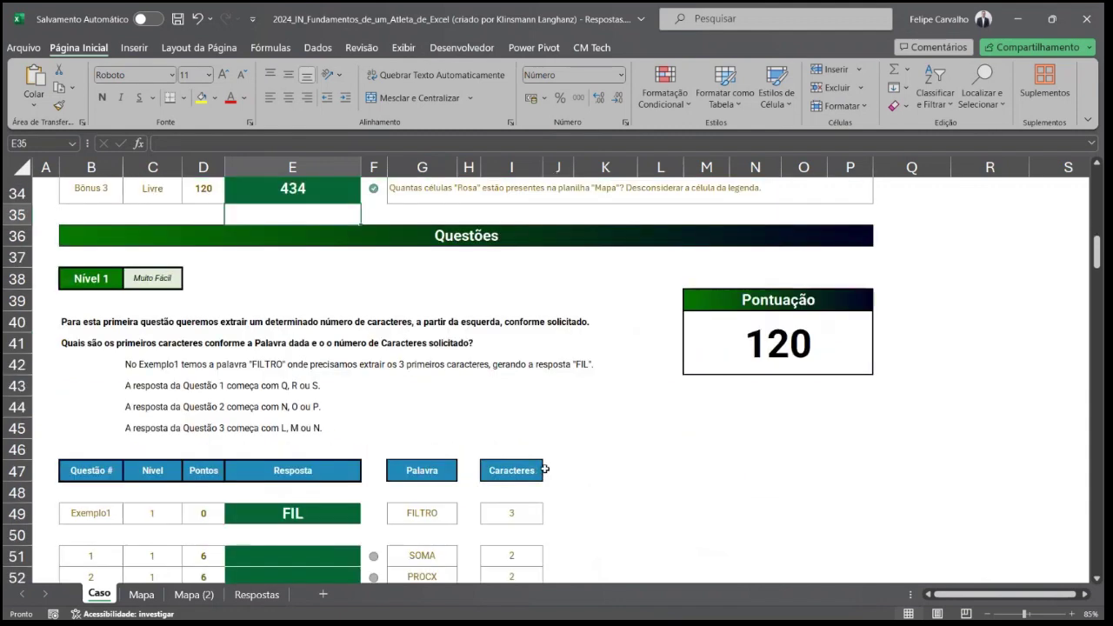
scroll(545, 470, down, 1)
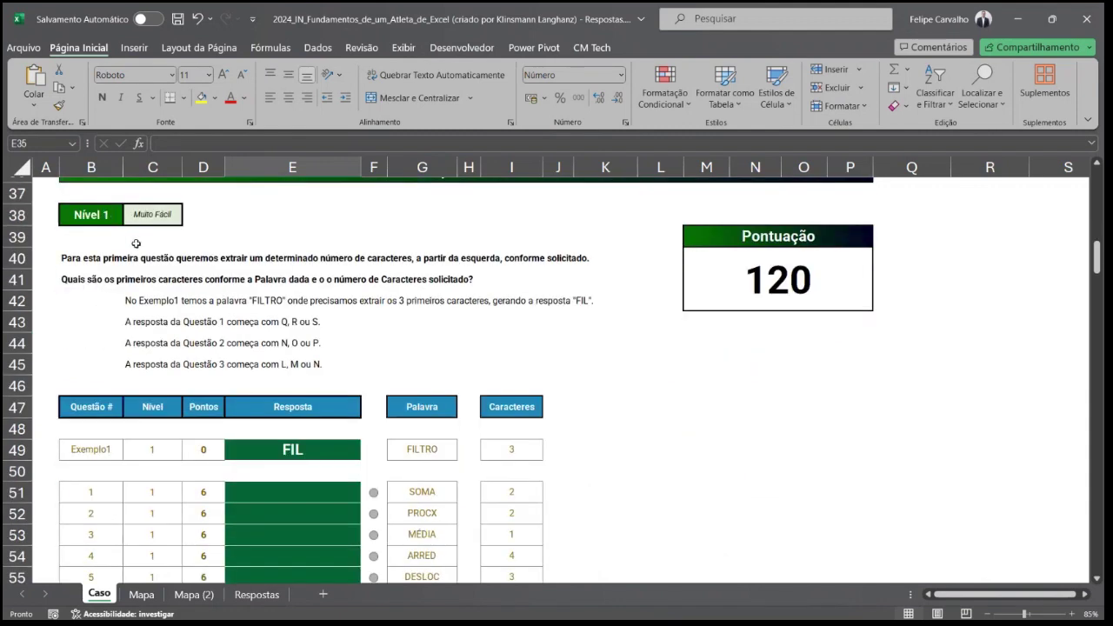
click(160, 214)
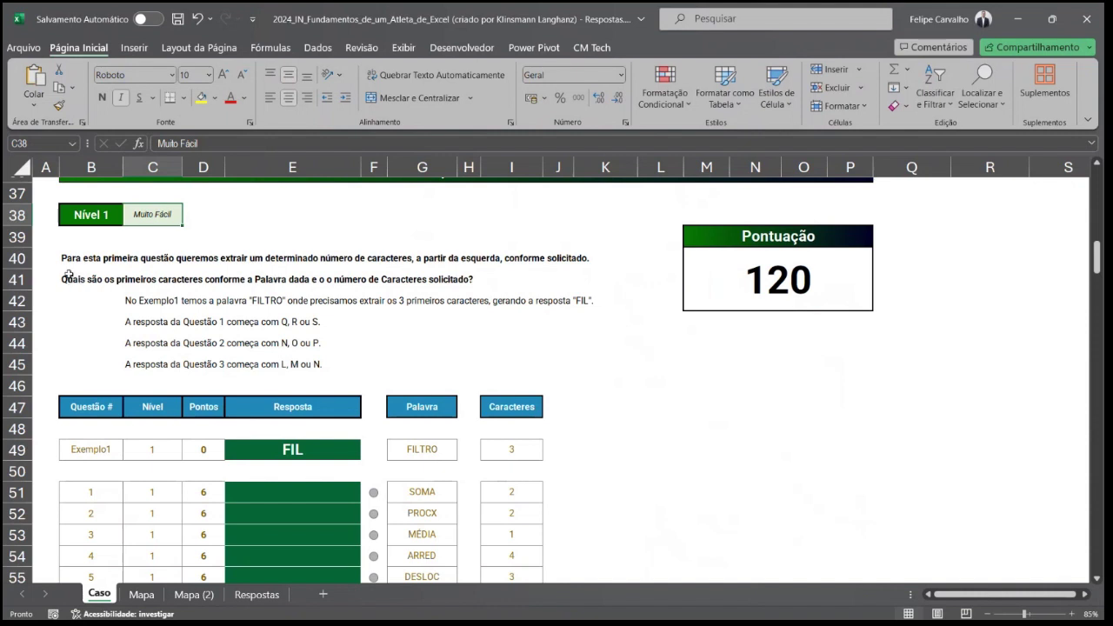
drag(68, 274, 477, 287)
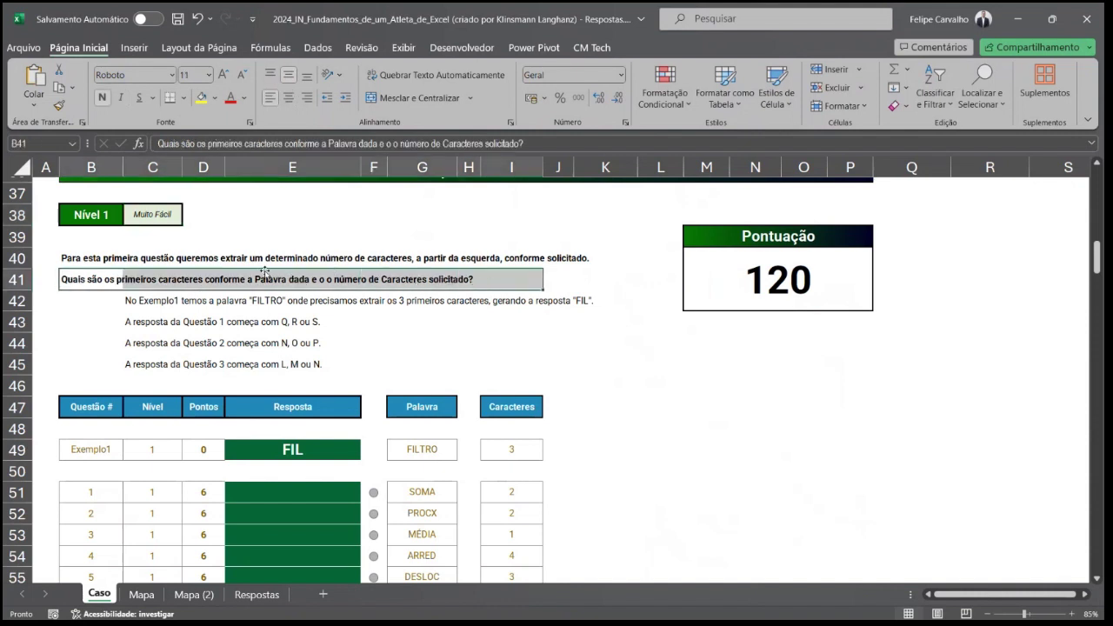
click(434, 448)
click(517, 453)
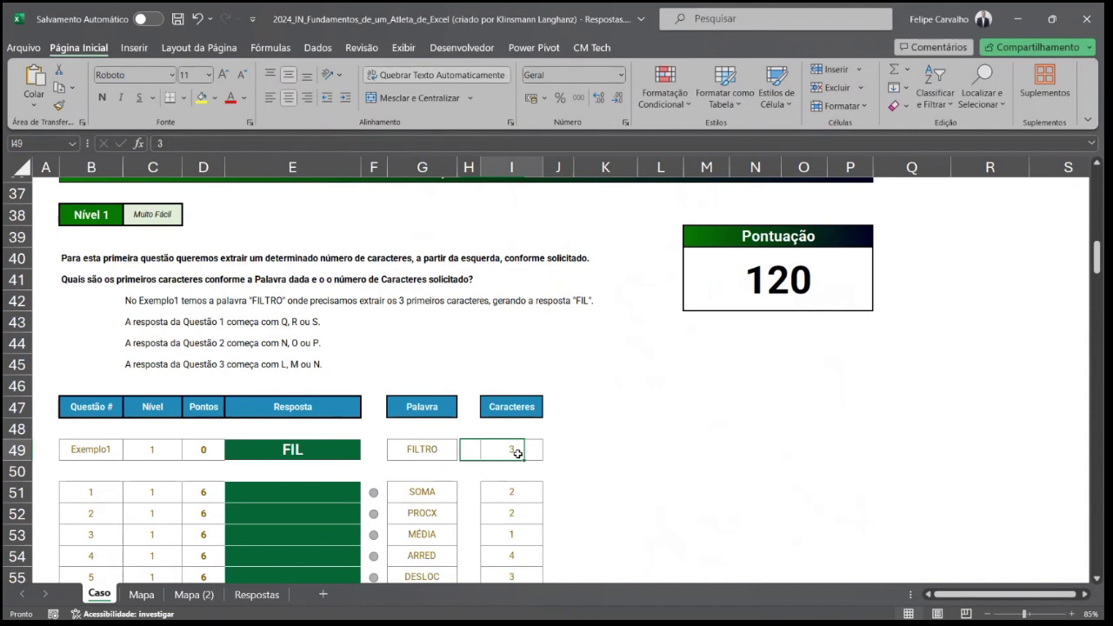
click(299, 450)
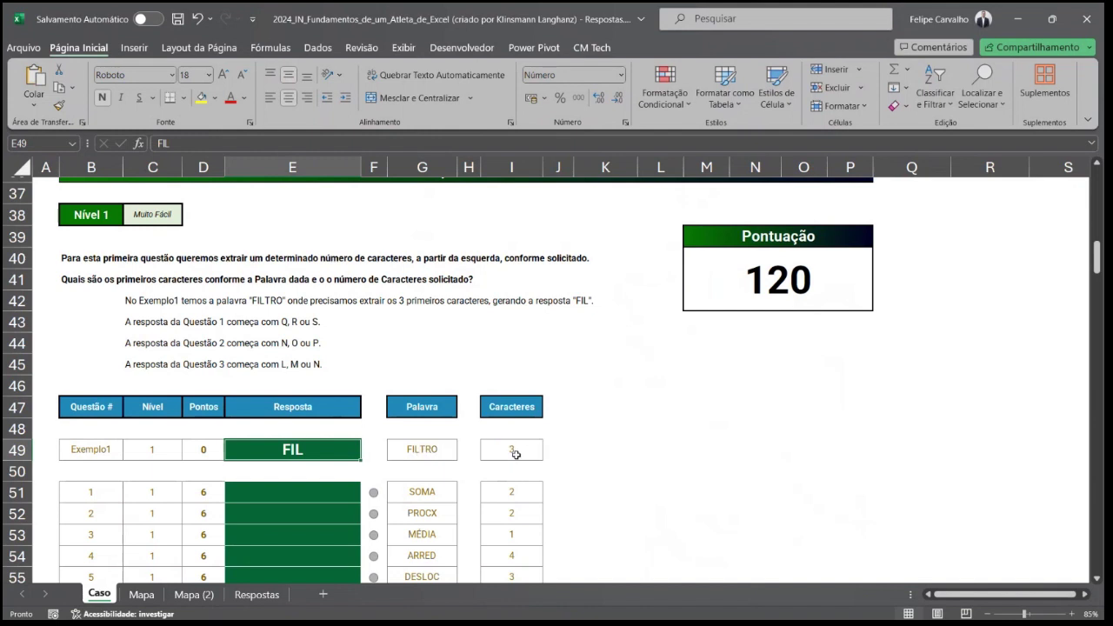
Step: Enter =ESQUERDA(G49;3) in K49 and compare its result with the Exemplo1 answer in E49
click(598, 451)
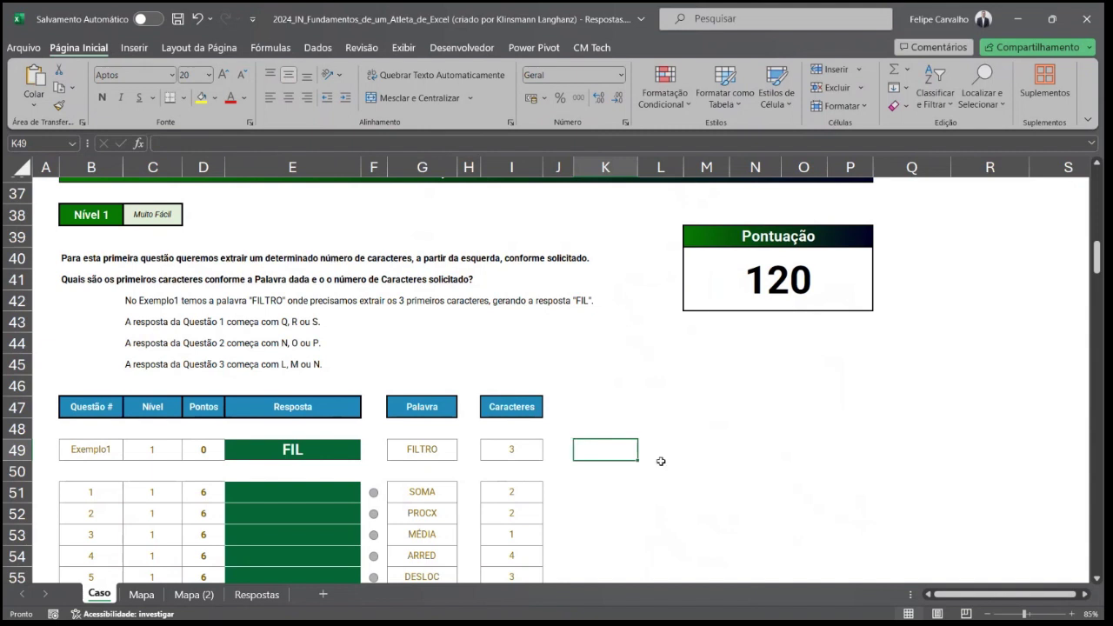
text(=f)
key(BackSpace)
text(e)
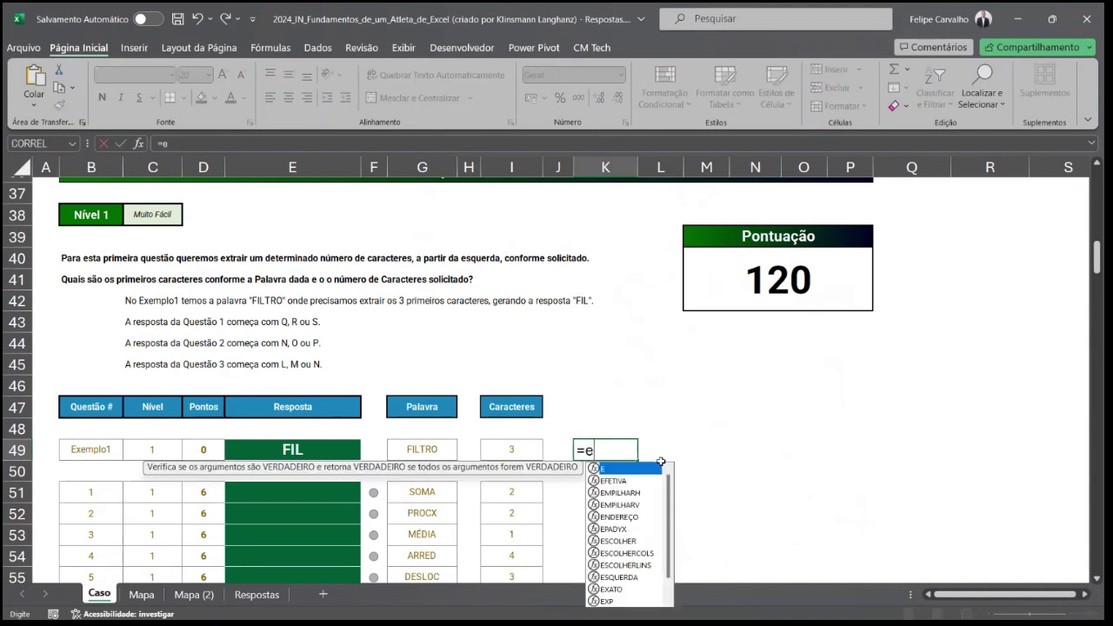
text(s)
key(Down)
key(Down)
key(Down)
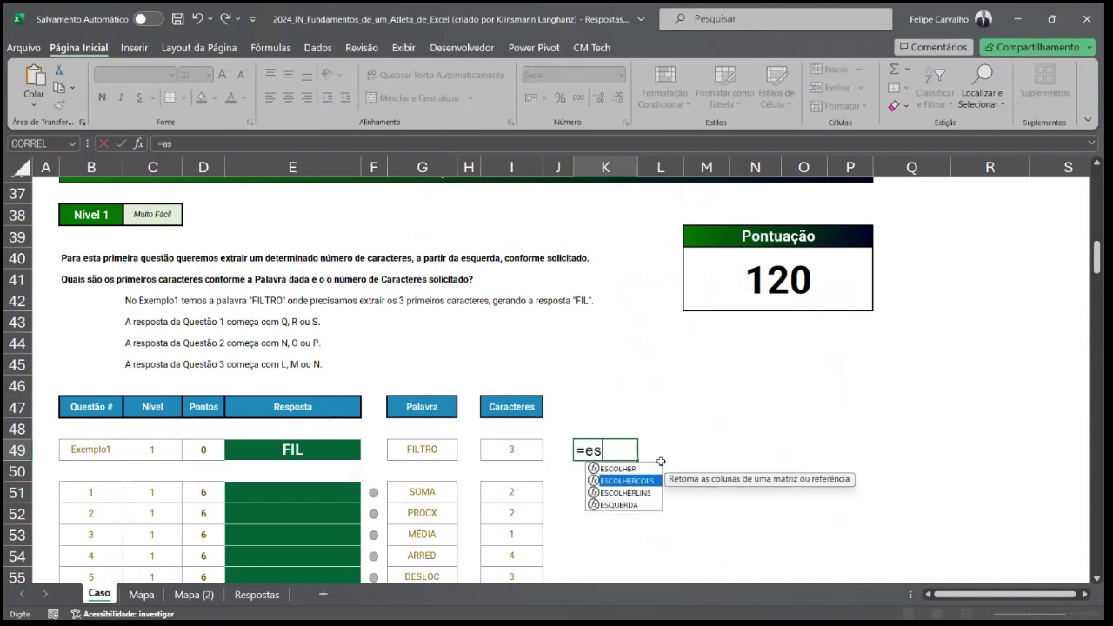
key(Tab)
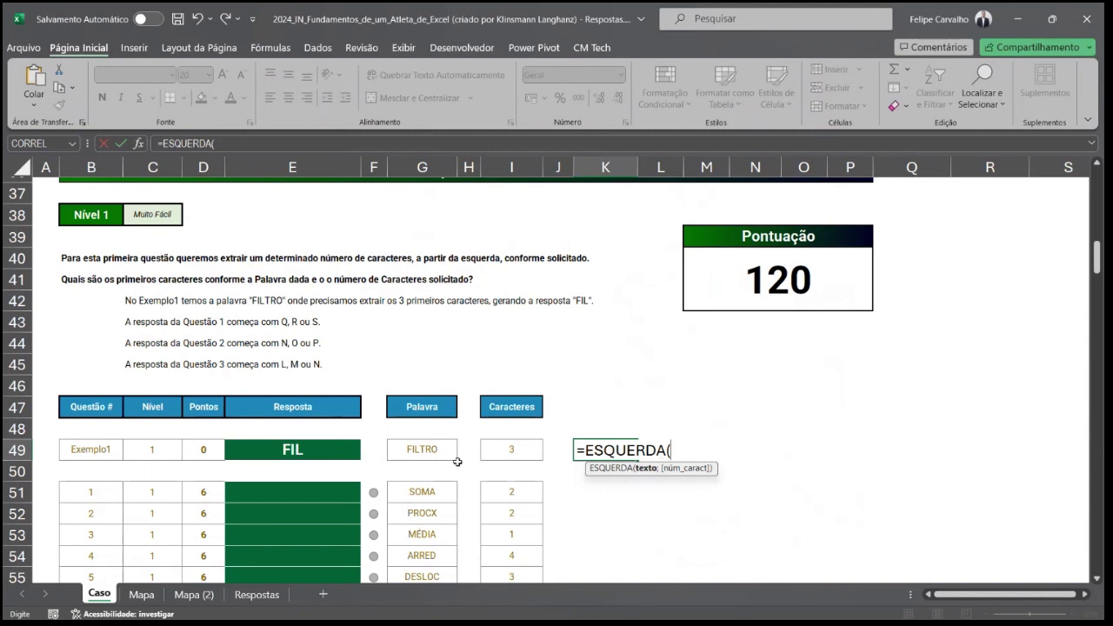
click(426, 449)
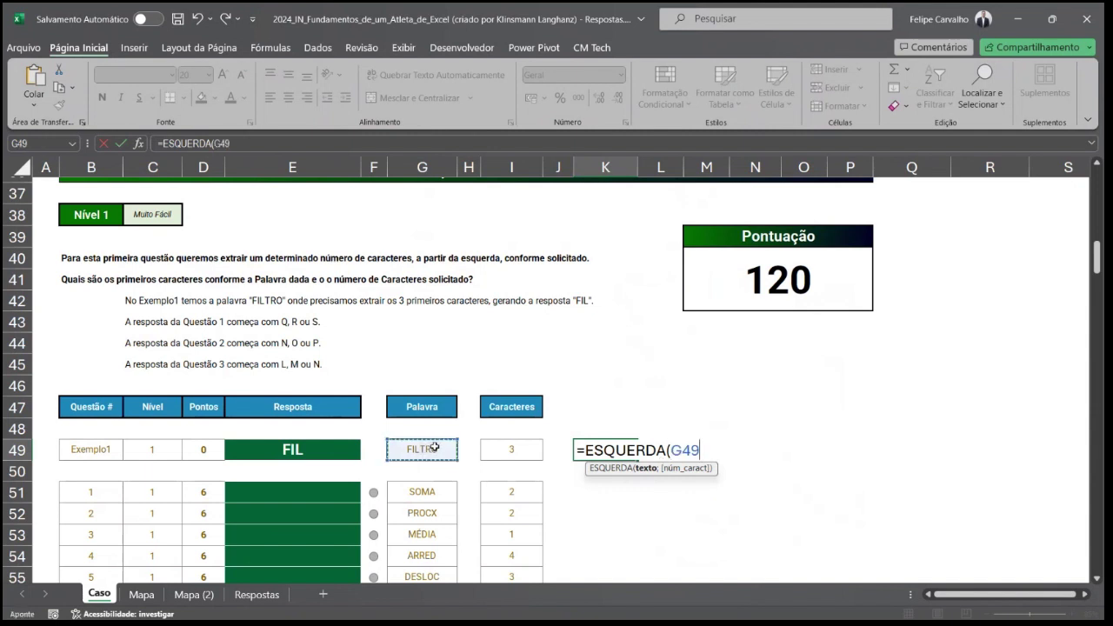
text(;3)
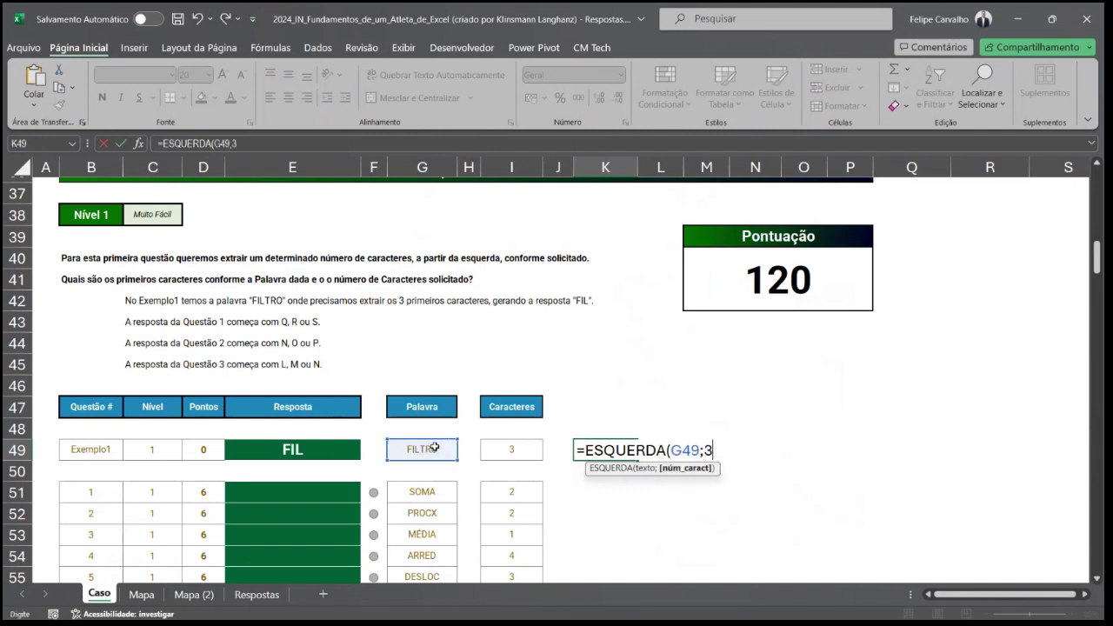
key(Return)
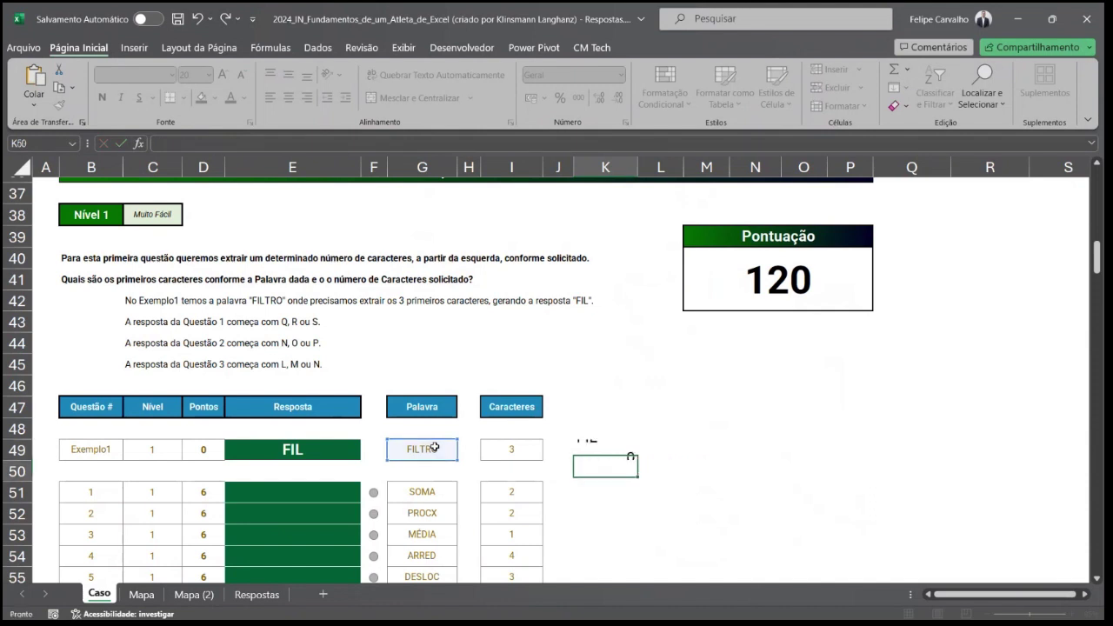
click(591, 443)
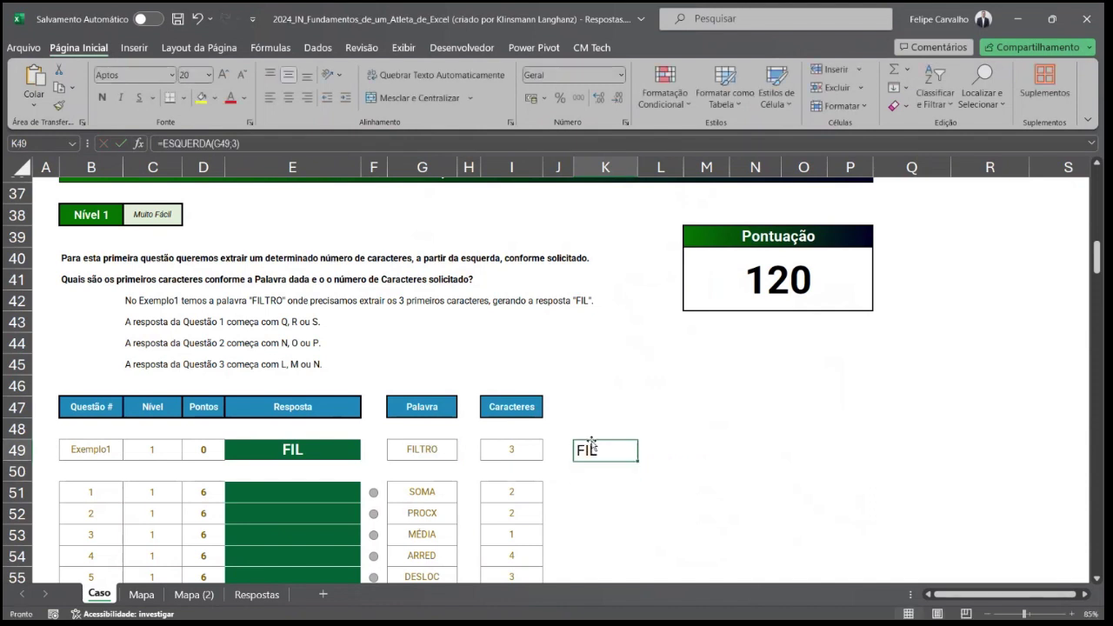
ctrl+click(273, 451)
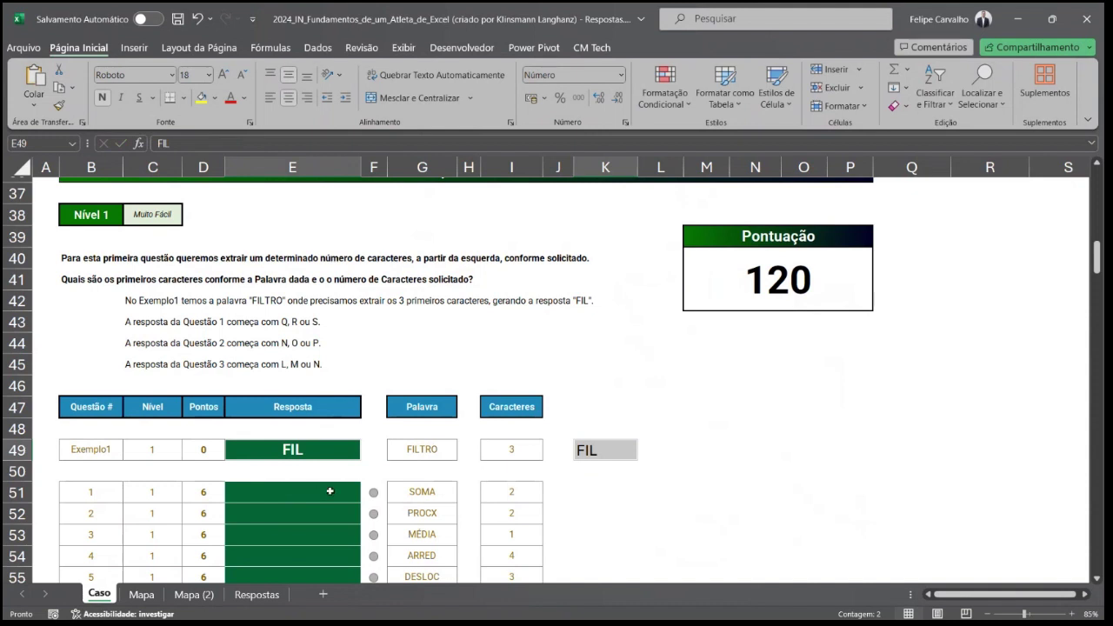
Step: Copy the K49 formula to K51 and fill it down to K60 for questions 1 to 10
click(594, 452)
key(ctrl+c)
key(Down)
key(Down)
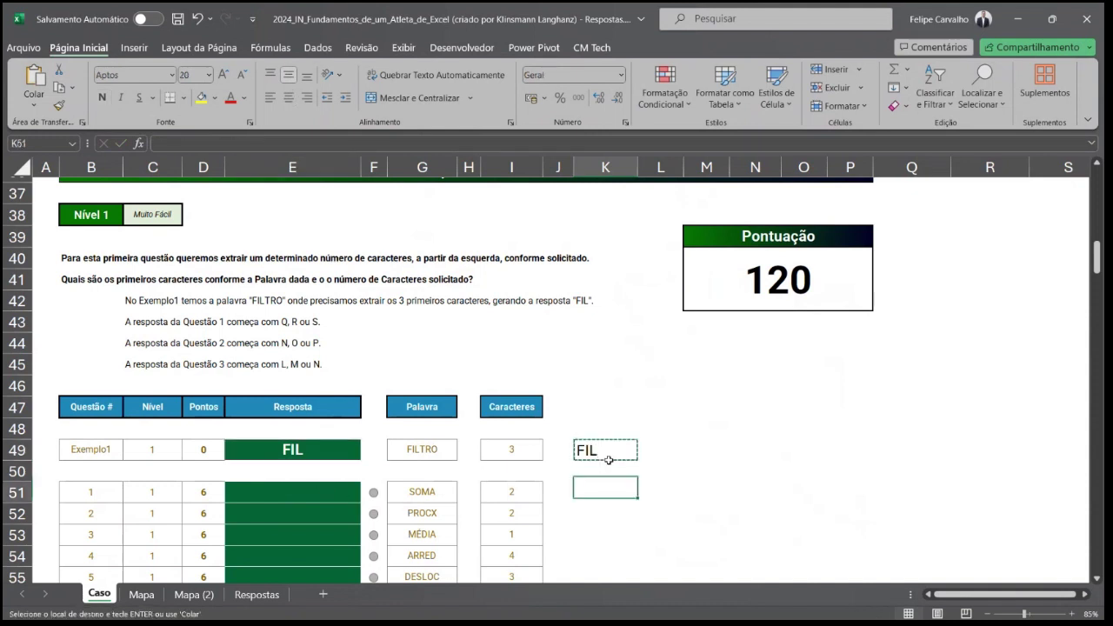
key(Return)
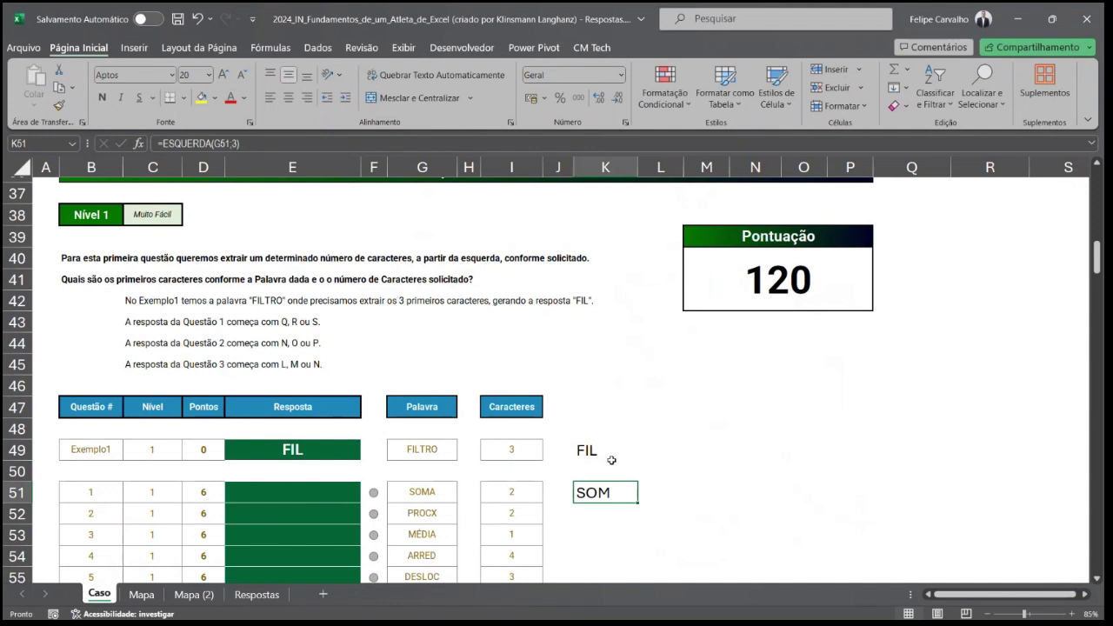
scroll(611, 460, down, 2)
drag(637, 374, 635, 569)
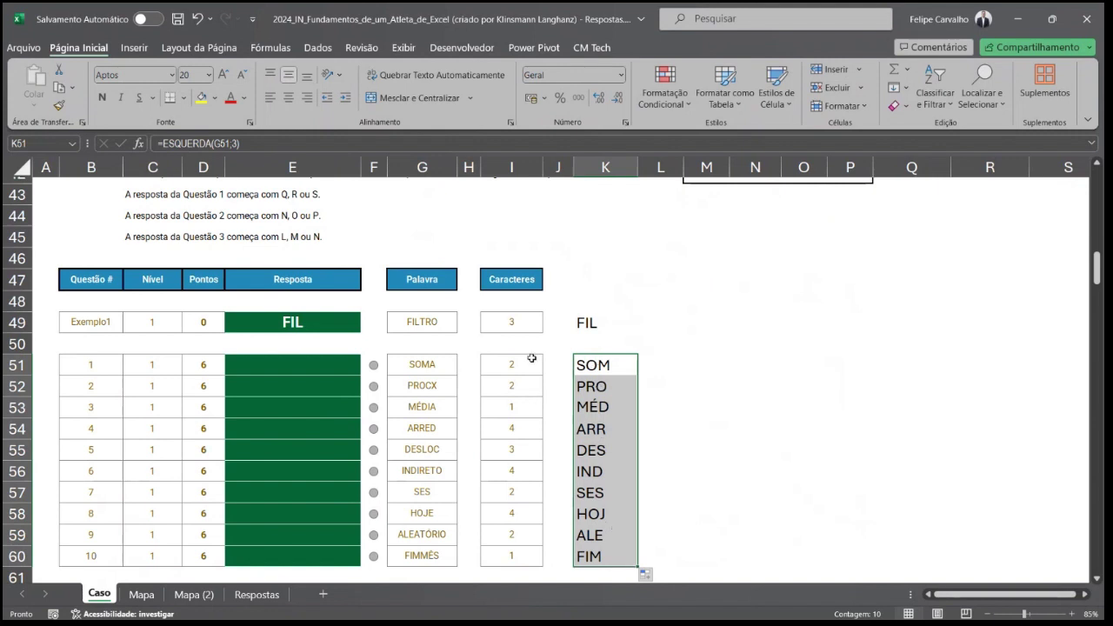
Step: Replace the K49 formula with =ESQUERDA(G49;I49) so the number of characters comes from the Caracteres column
drag(514, 362, 532, 558)
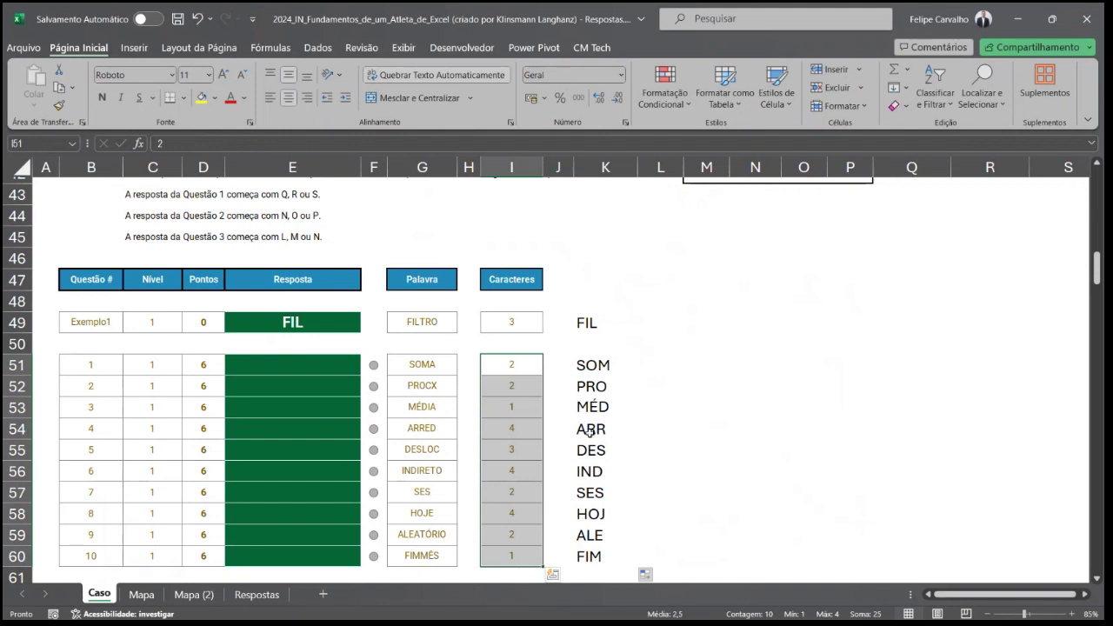
click(585, 323)
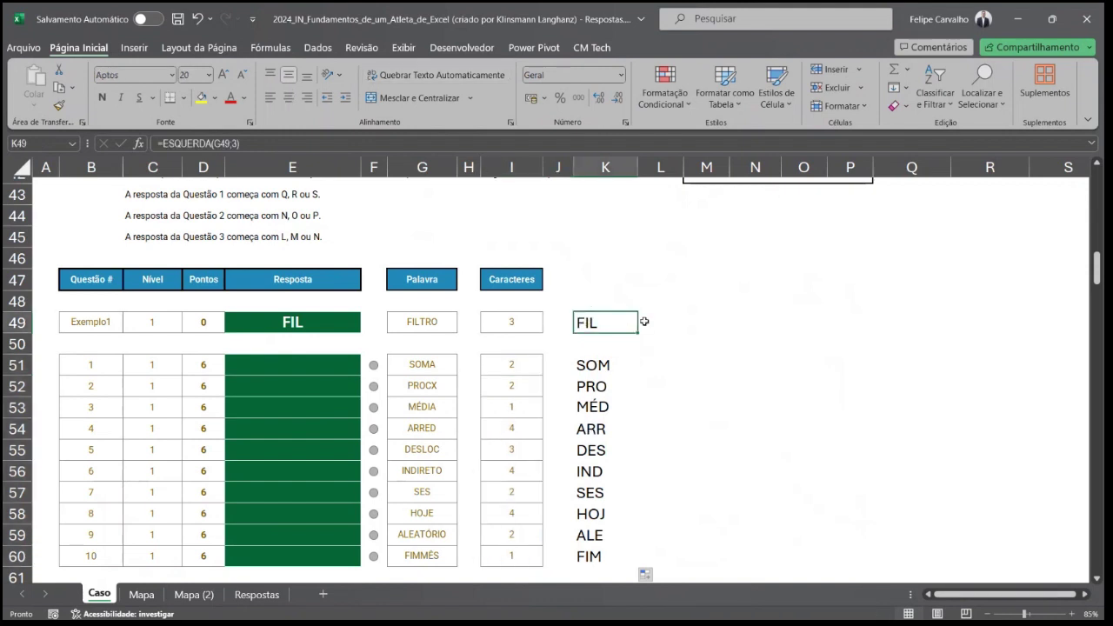
text(=es)
key(Down)
key(Down)
key(Down)
key(Tab)
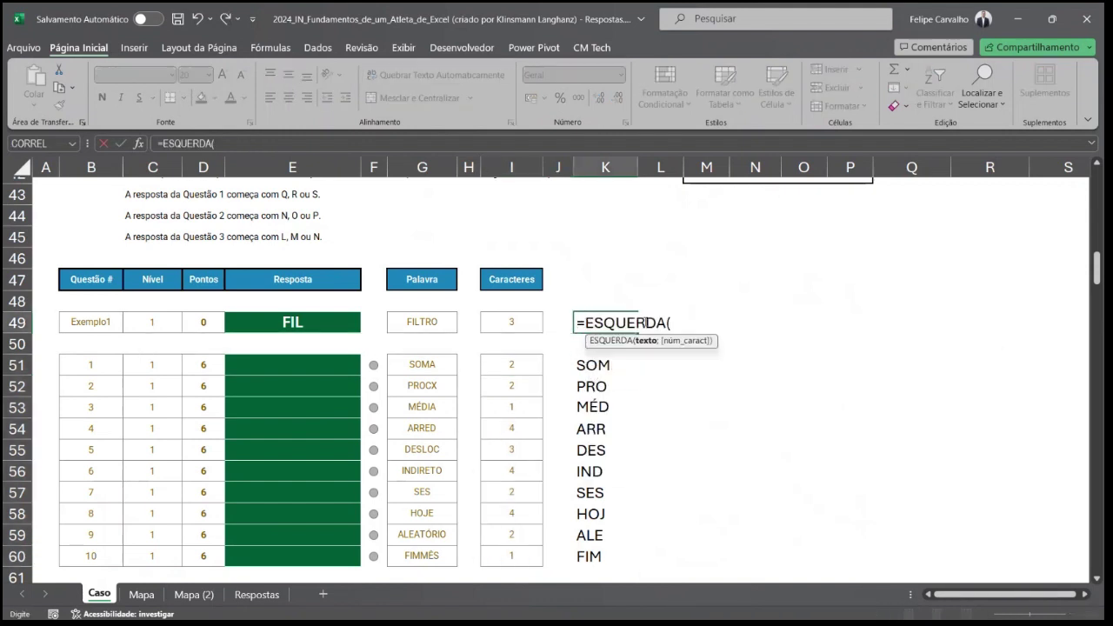
click(418, 321)
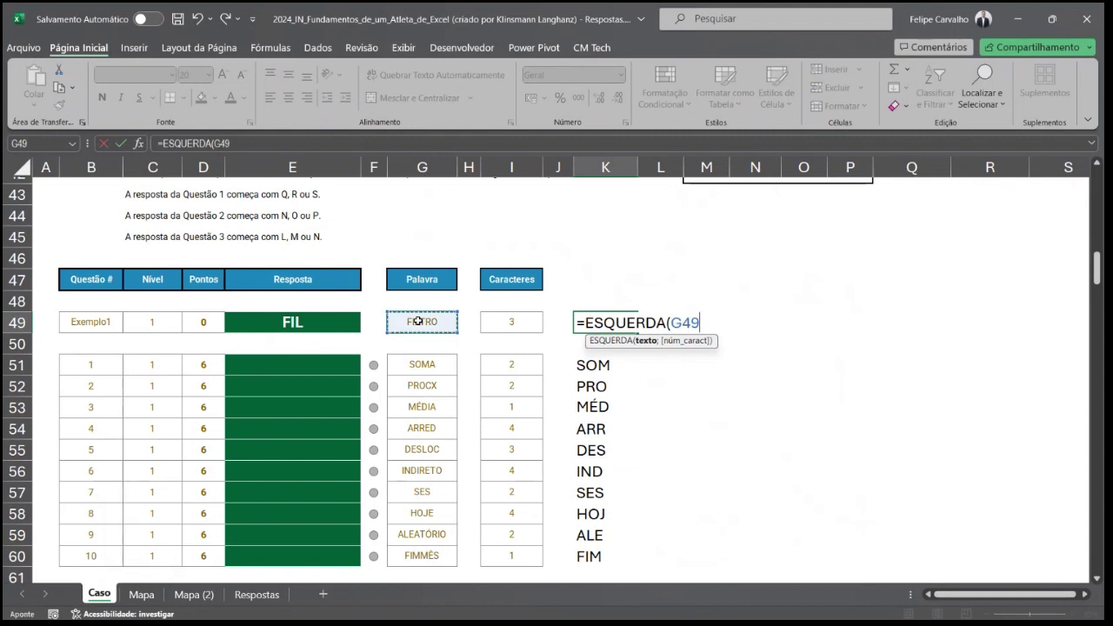
text(;)
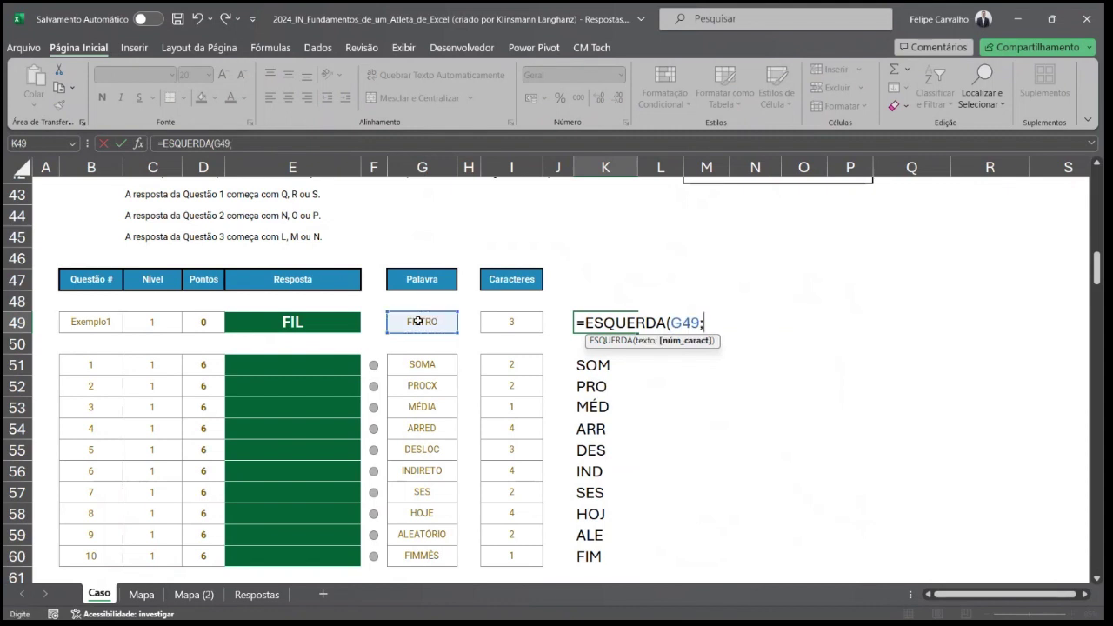
click(521, 321)
key(Return)
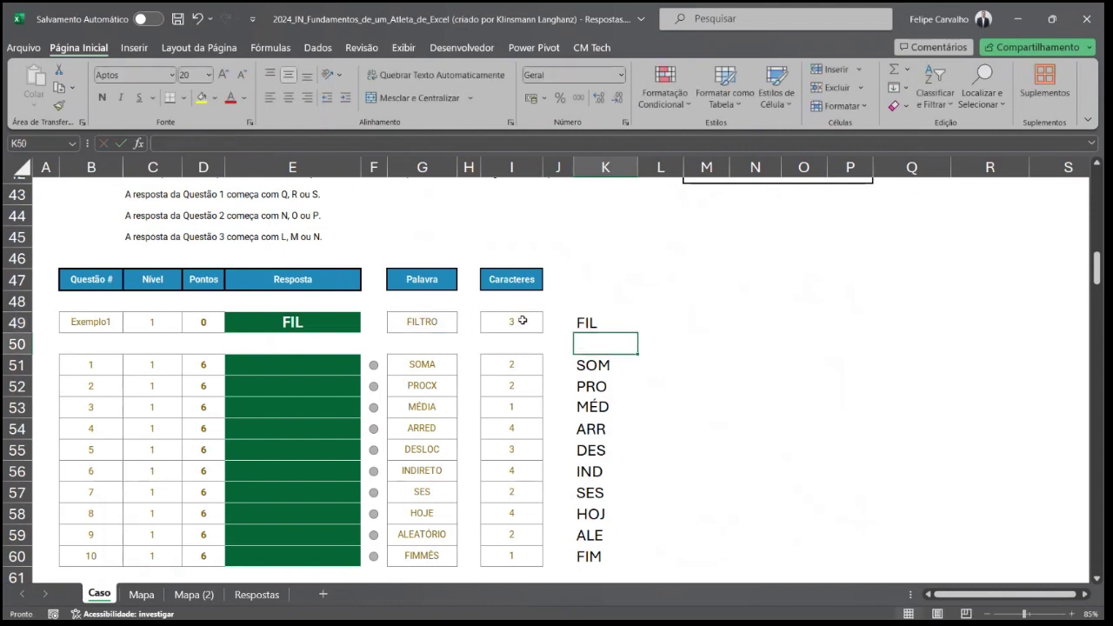
Step: Copy the K49 formula over K51:K60 for questions 1 to 10
key(Up)
key(ctrl+c)
key(Down)
key(Down)
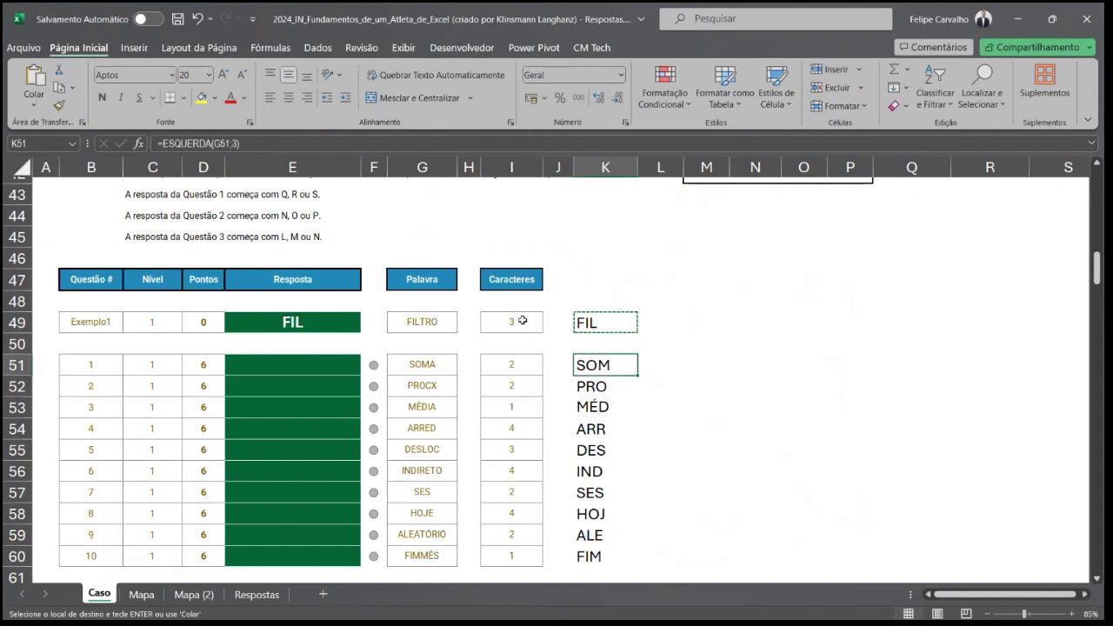
key(ctrl+shift+Down)
key(ctrl+v)
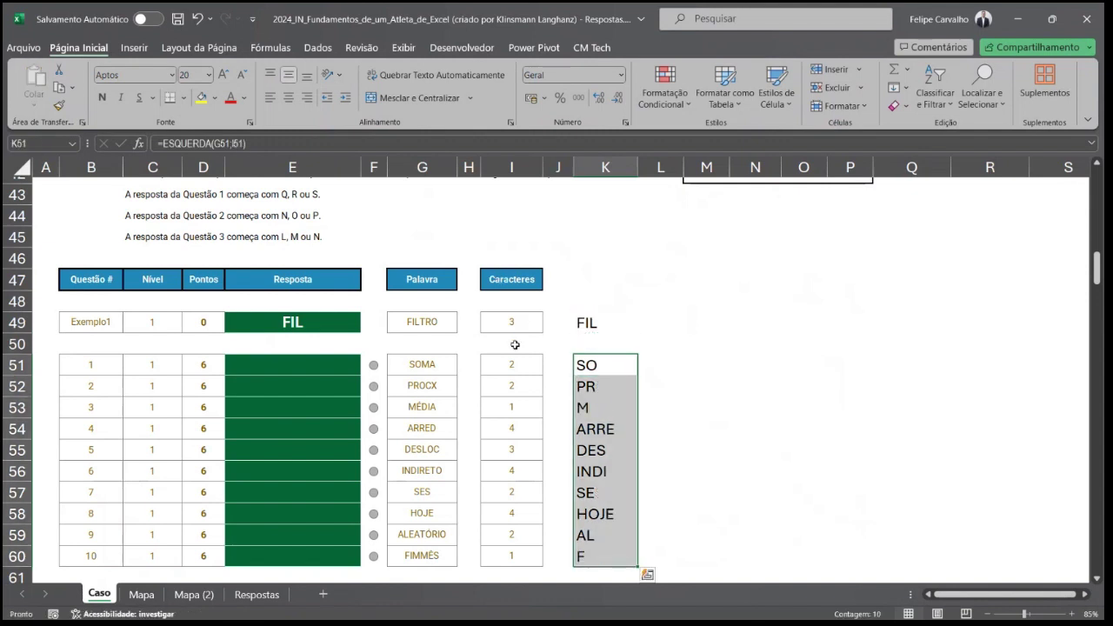
click(605, 428)
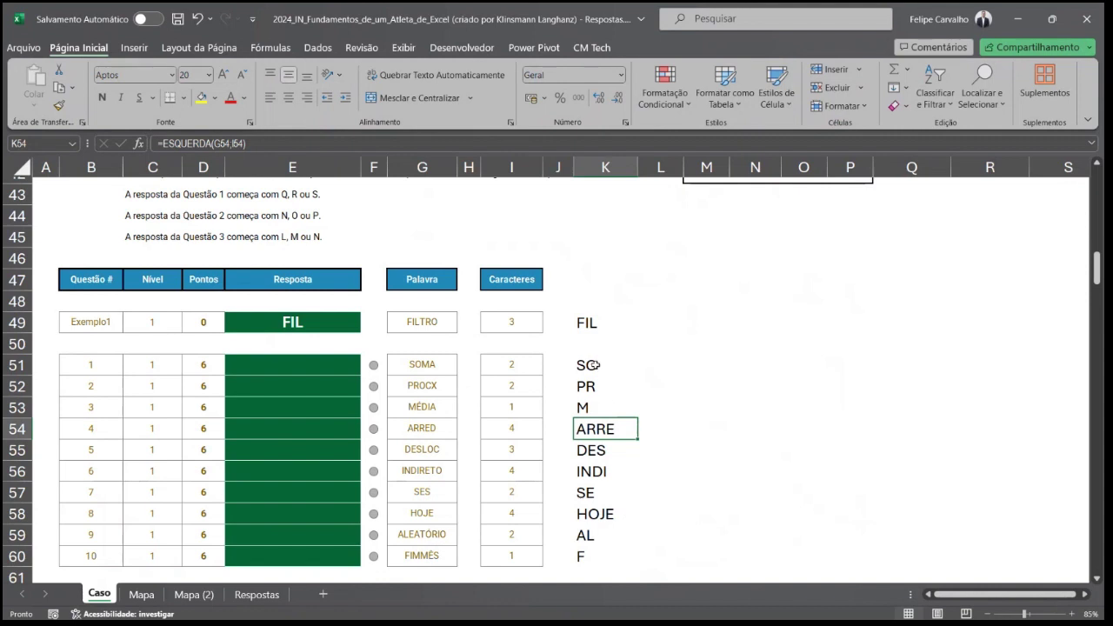
Step: Copy K51:K60 and paste it as values into the Nível 1 Resposta cells E51:E60
drag(588, 365, 640, 571)
key(ctrl+c)
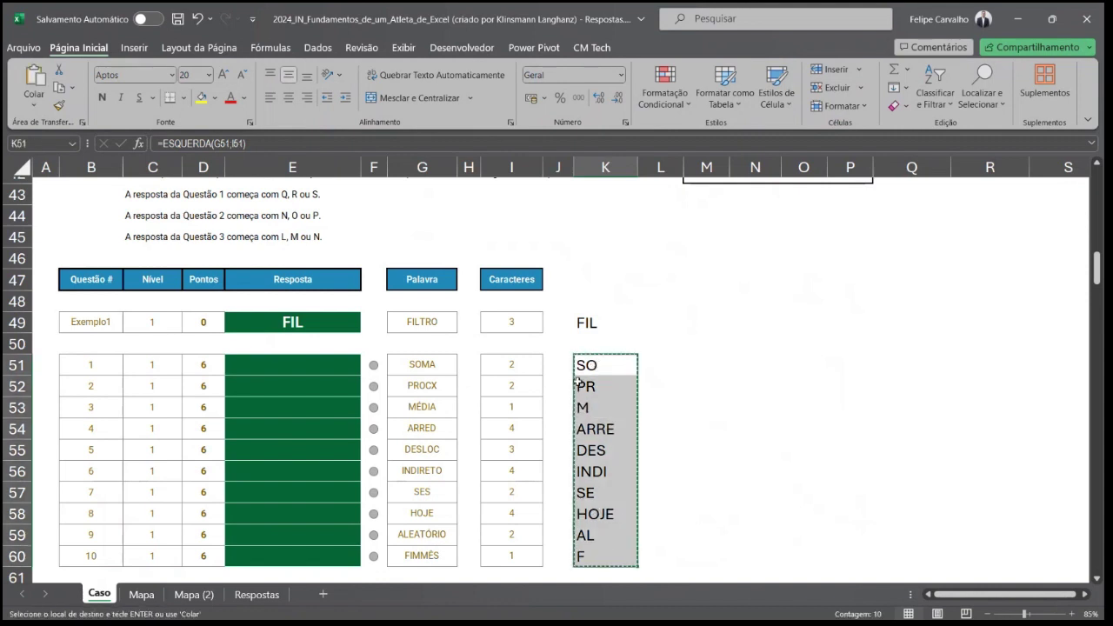
right_click(265, 366)
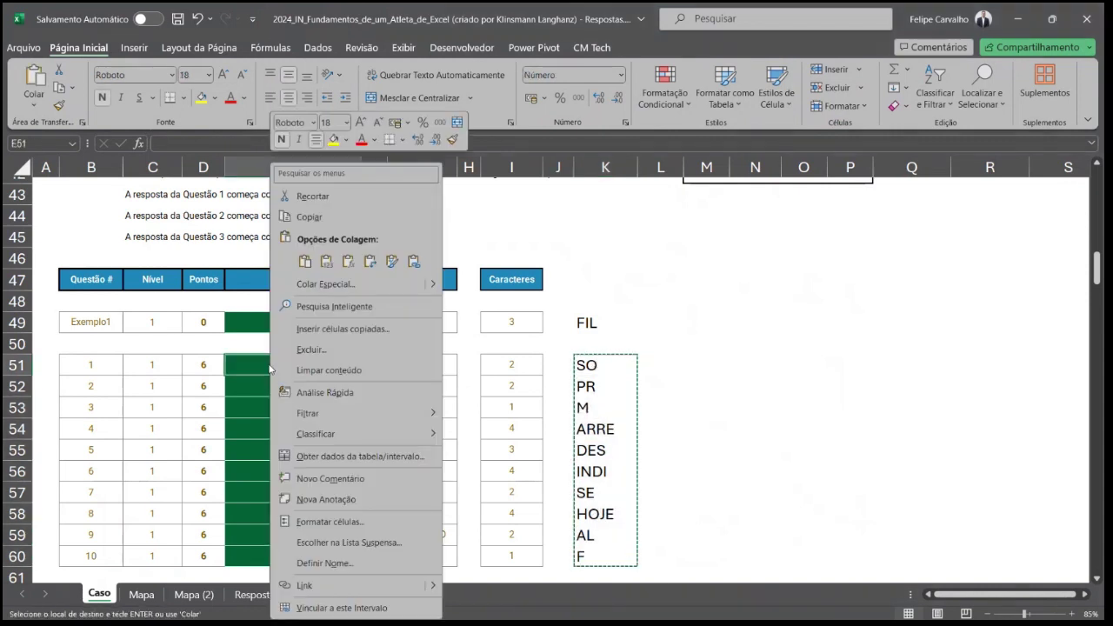
click(329, 262)
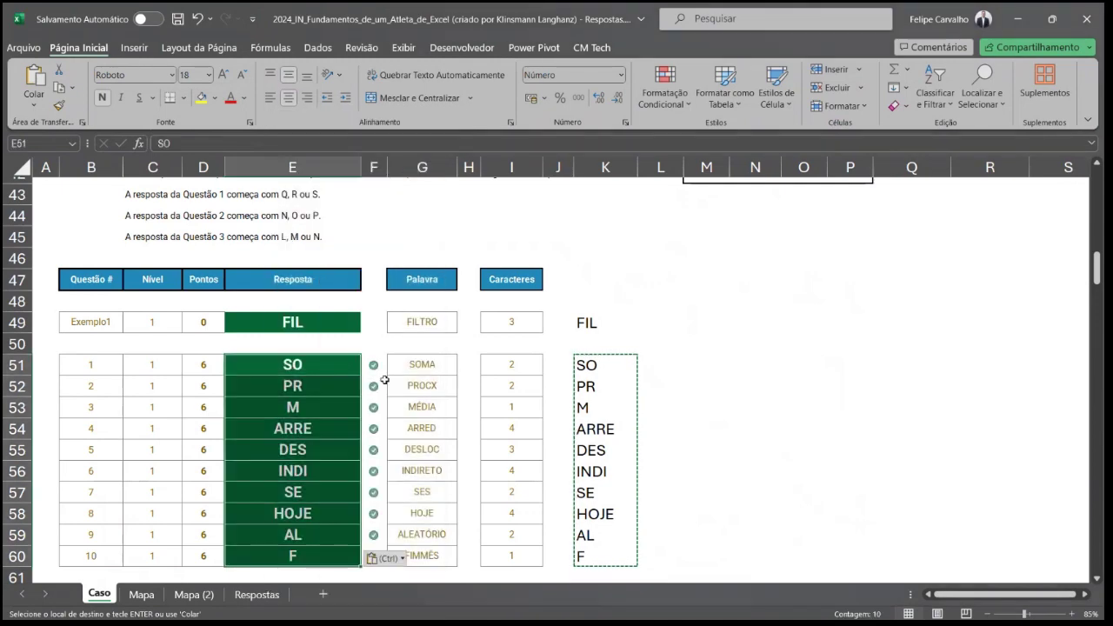
drag(751, 445, 757, 438)
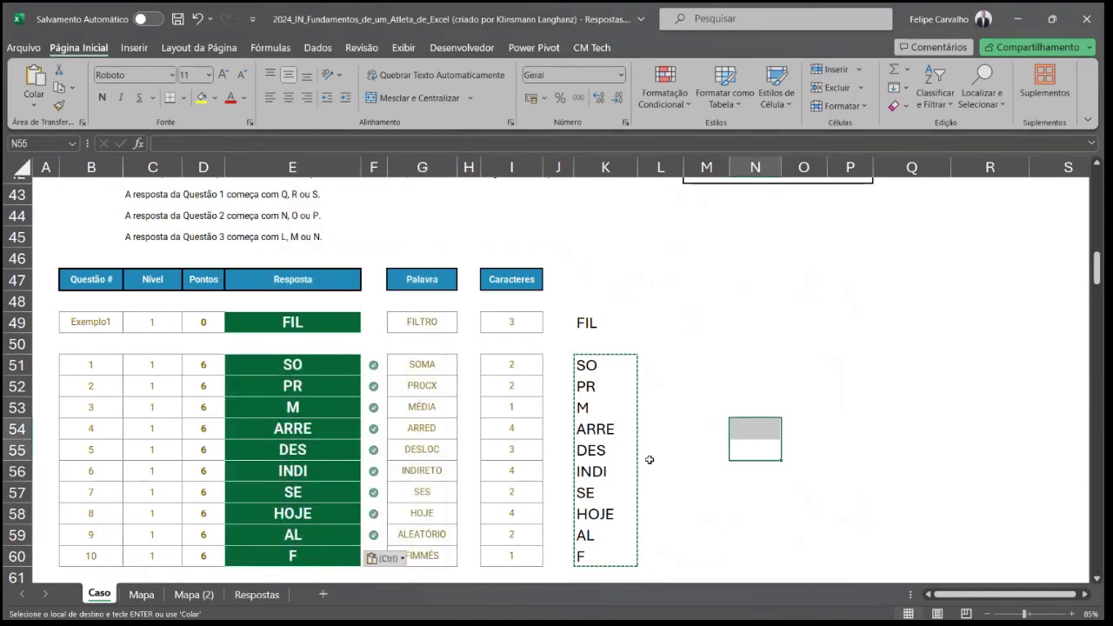
key(Escape)
Step: Check the Pontuação score and the points assigned to questions 1 to 10 in D51:D60
scroll(553, 439, up, 4)
scroll(553, 434, down, 2)
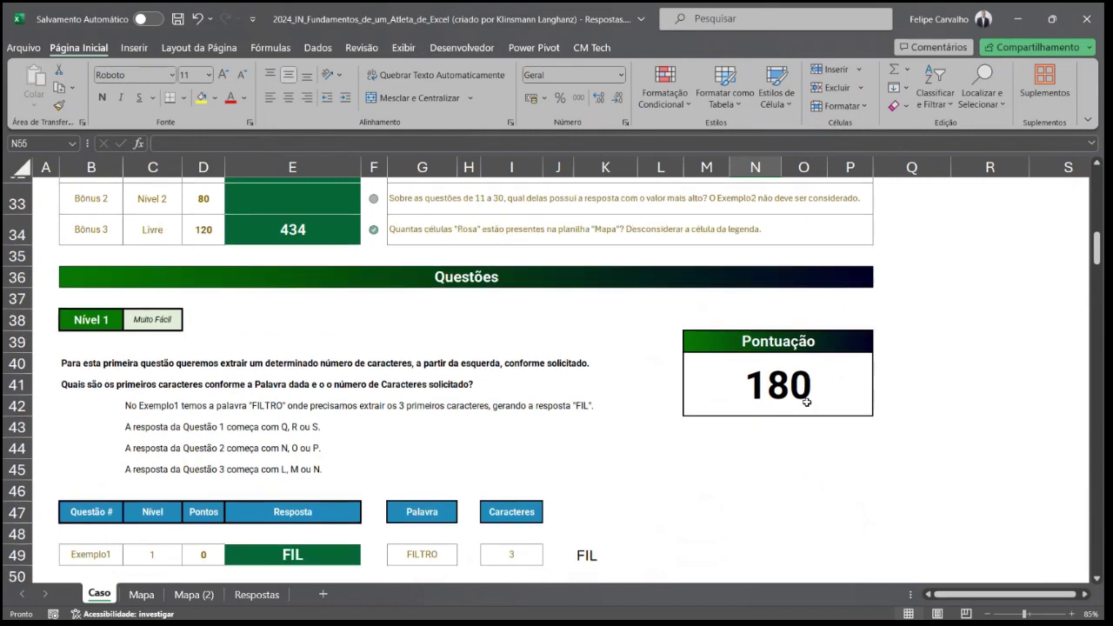
scroll(803, 402, down, 3)
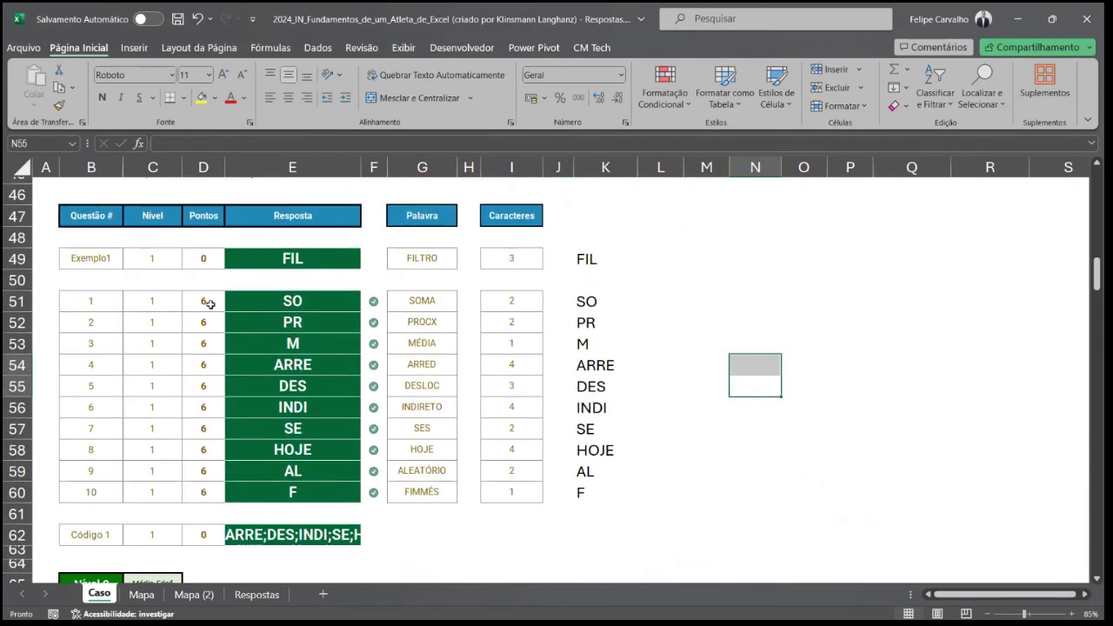
drag(216, 304, 219, 494)
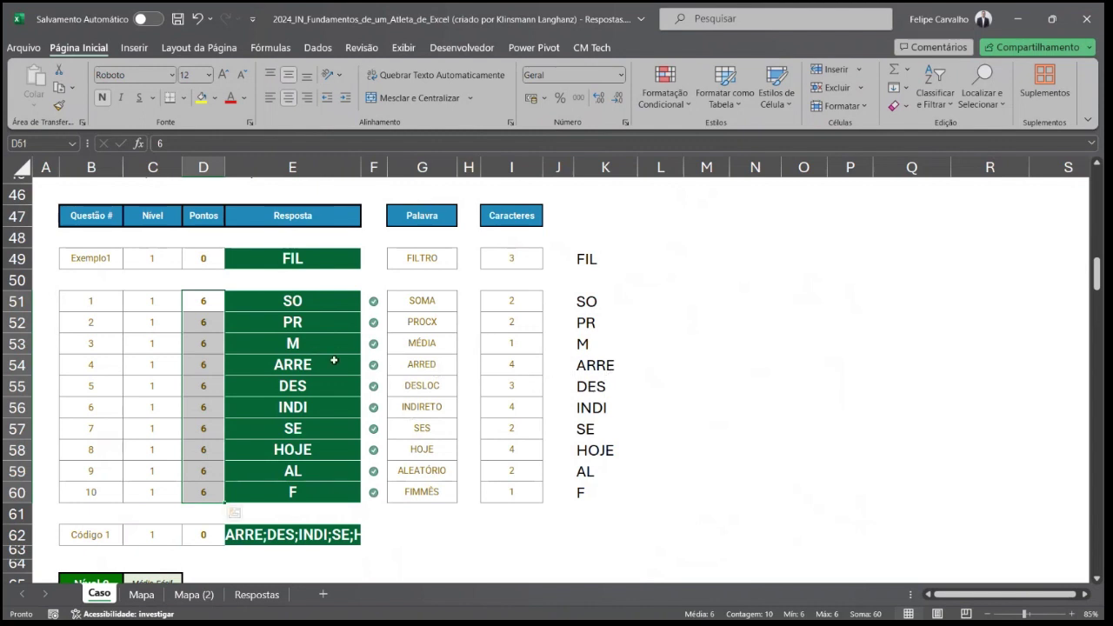
Step: Examine the Nível 2 instructions, the Exemplo2 answer and how the numbers are separated in the Números column
scroll(339, 360, down, 5)
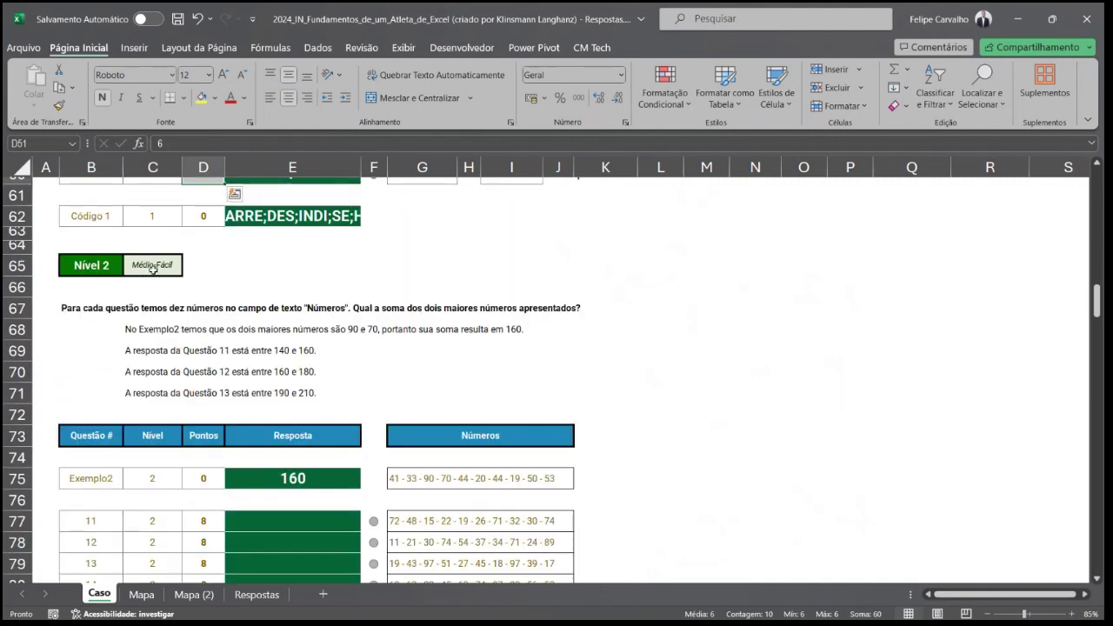
click(76, 308)
click(217, 331)
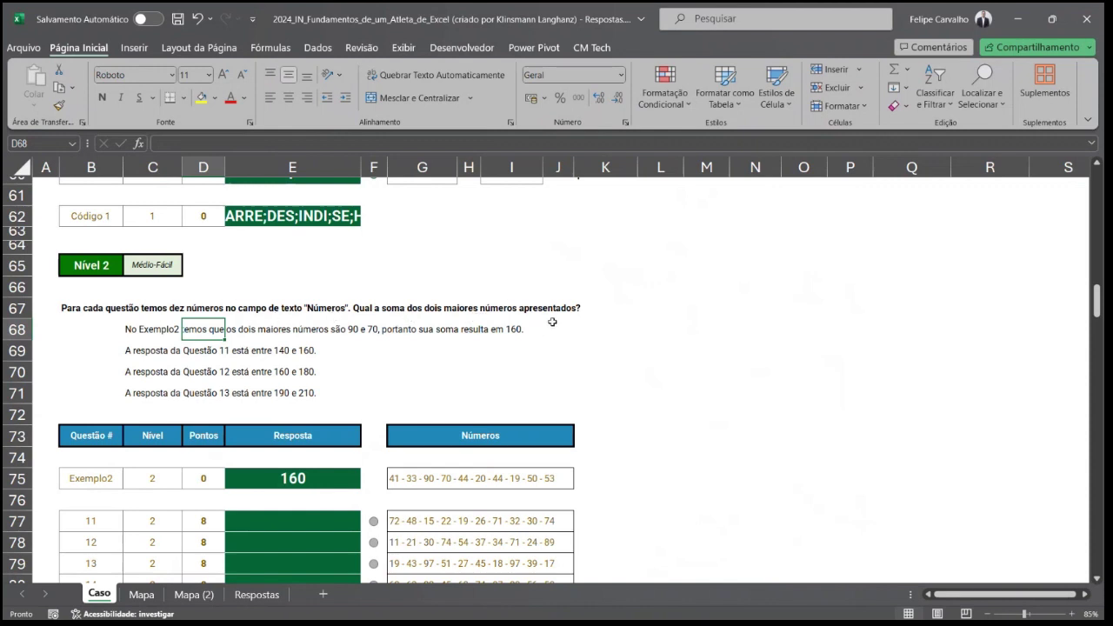
scroll(549, 322, down, 1)
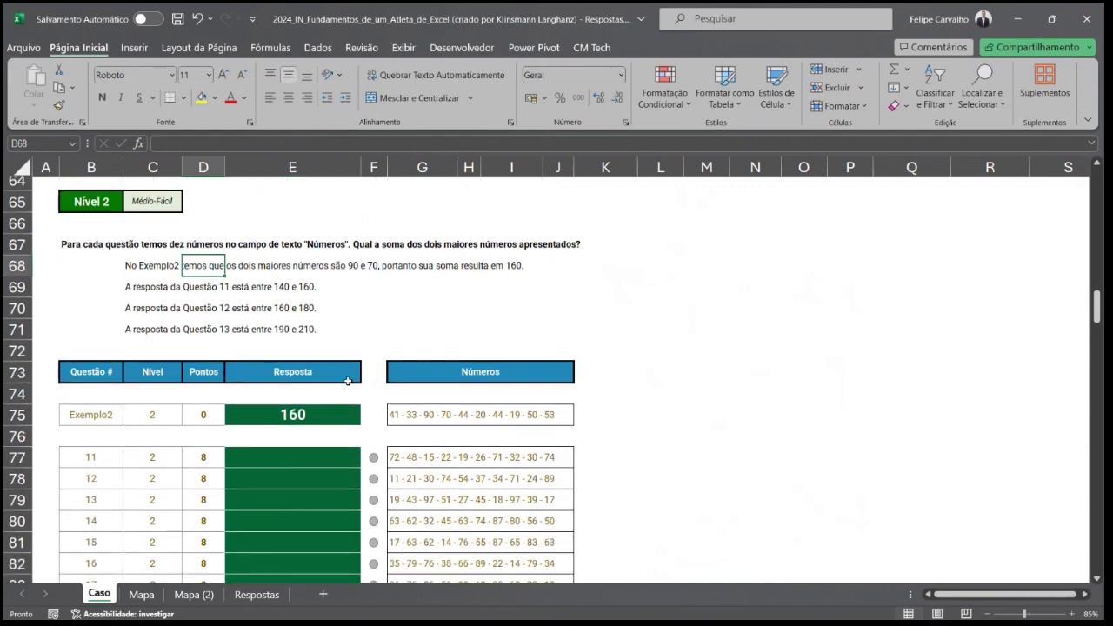
click(615, 415)
click(641, 414)
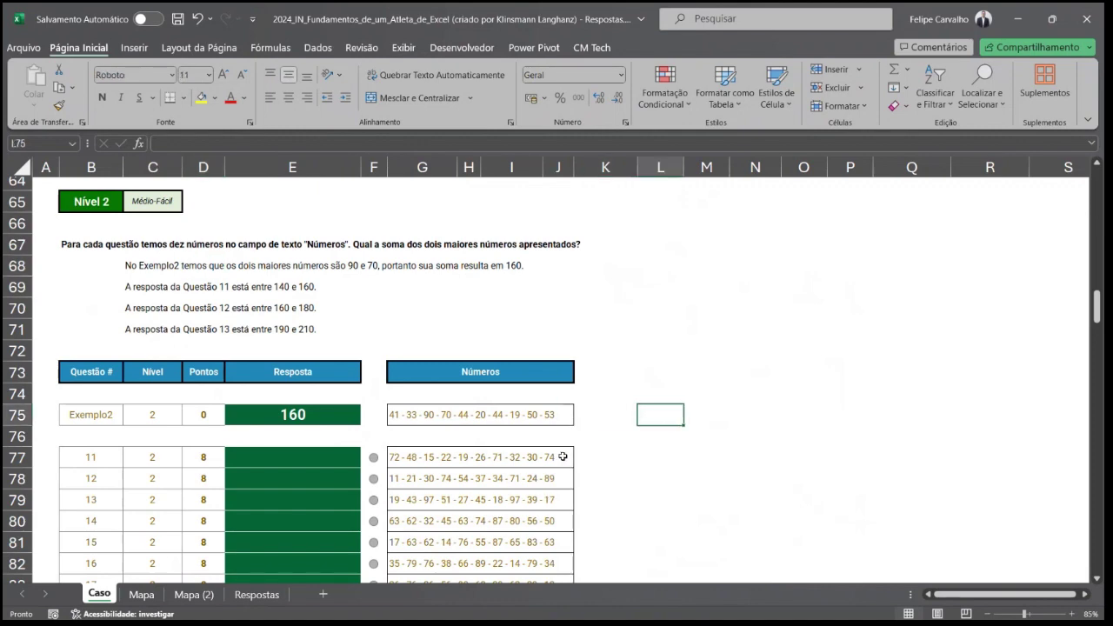
scroll(562, 456, down, 2)
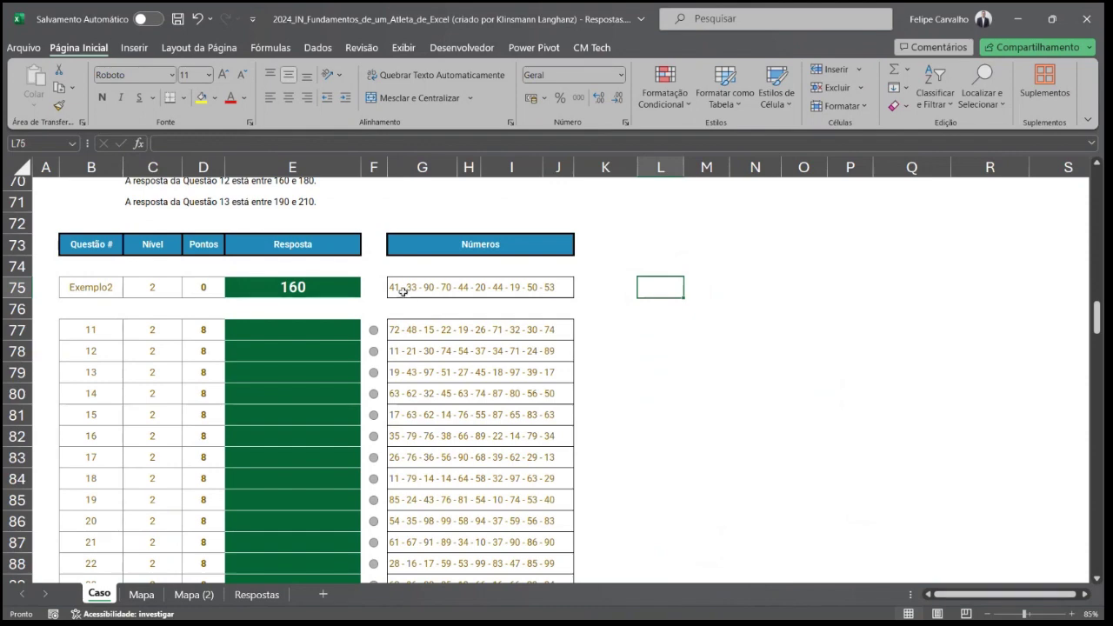
scroll(399, 290, up, 2)
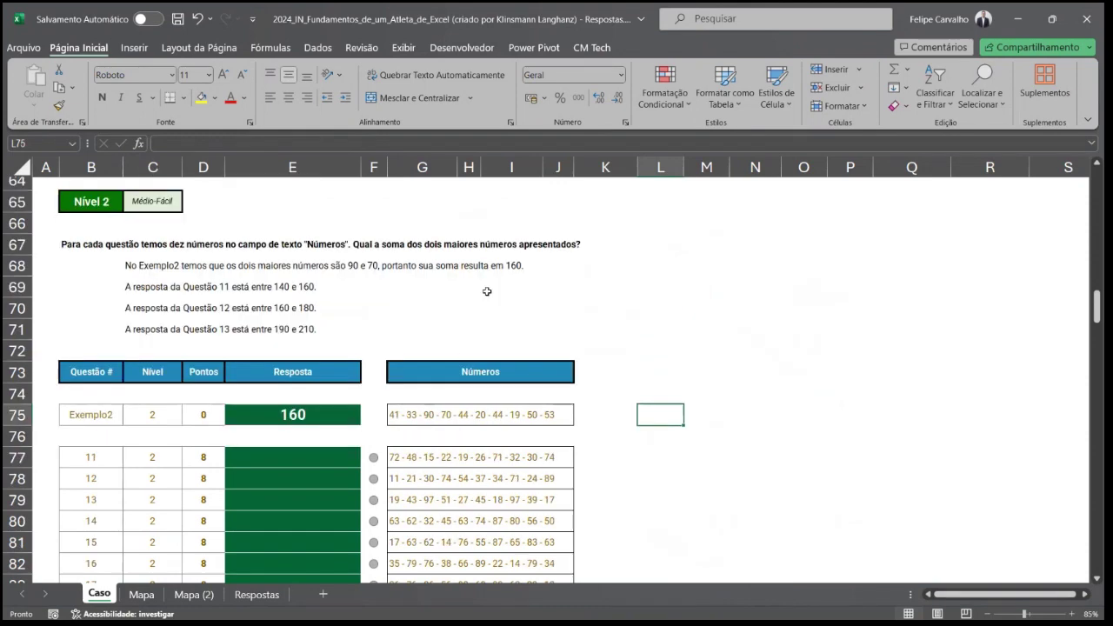
scroll(453, 381, down, 2)
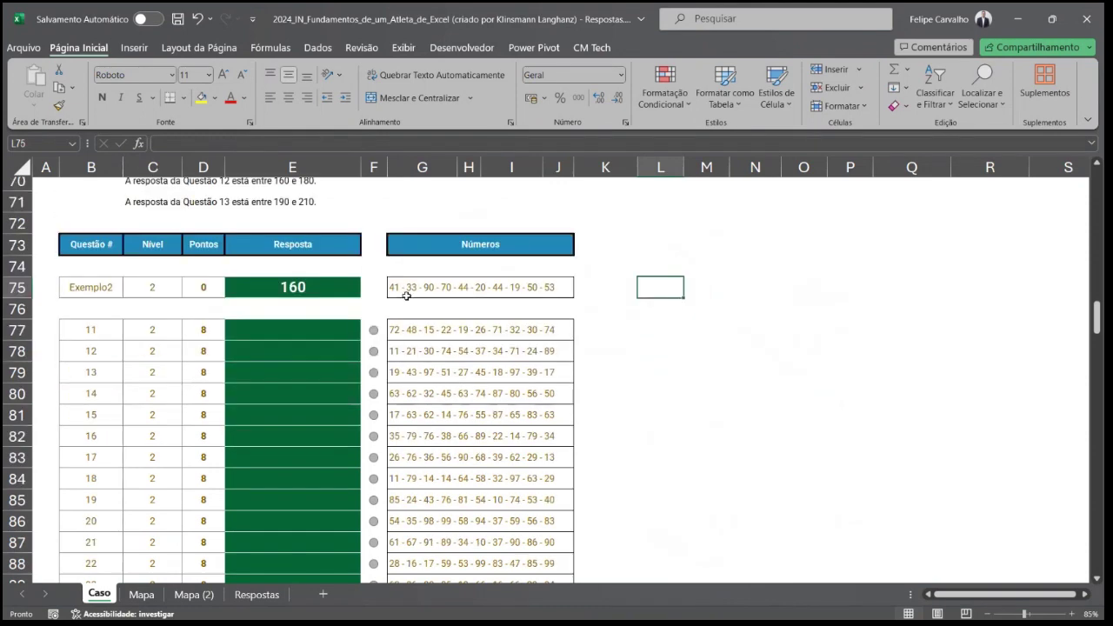
double_click(393, 286)
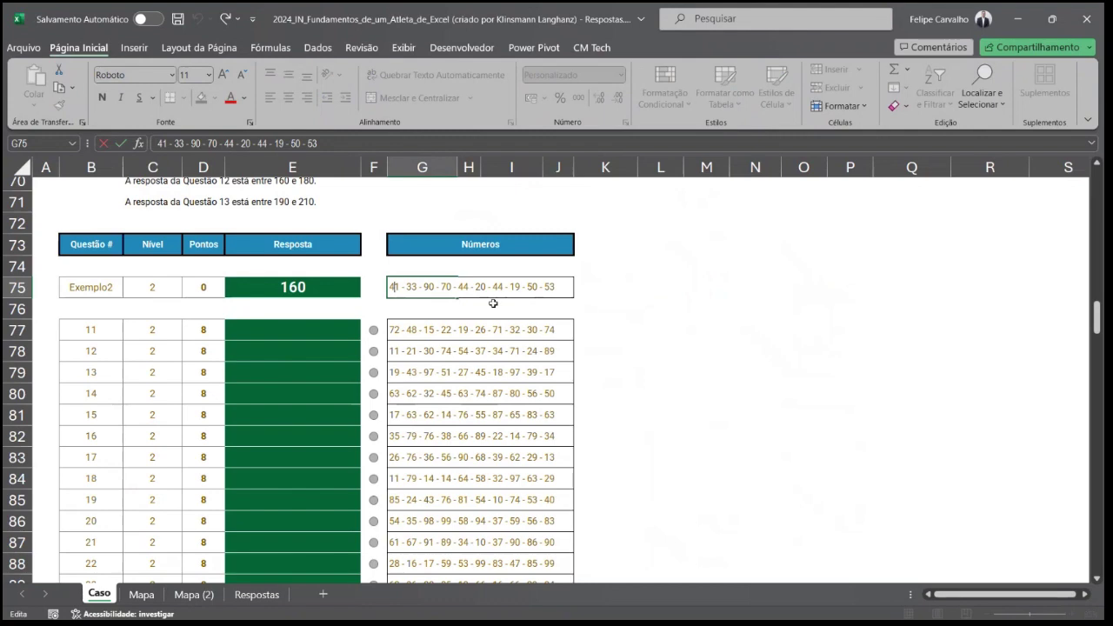
key(Escape)
click(632, 287)
click(640, 289)
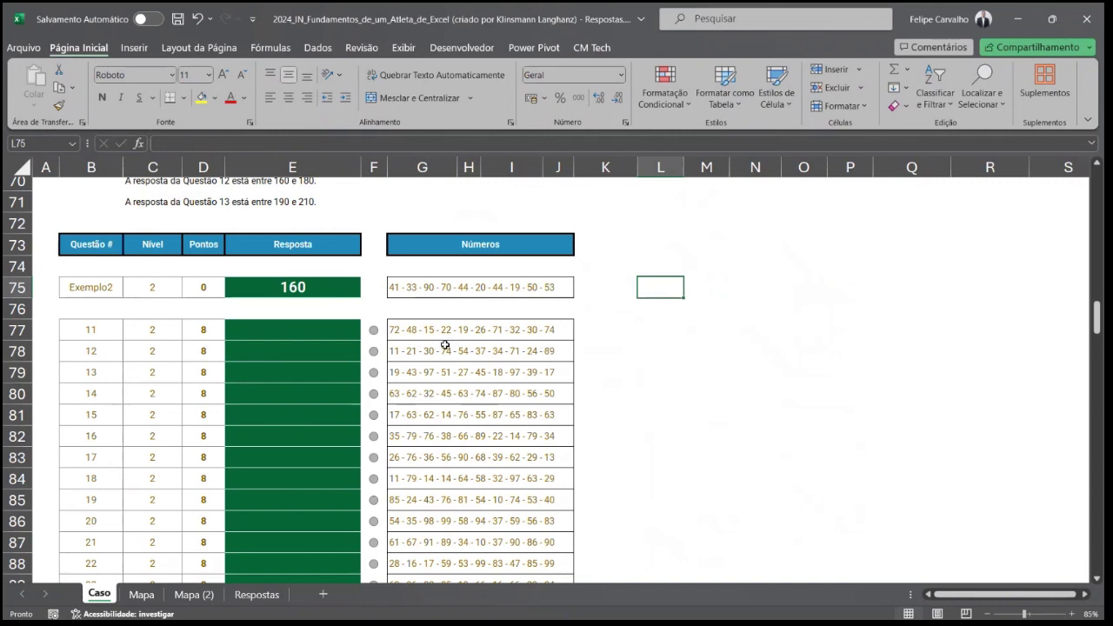
scroll(446, 345, up, 2)
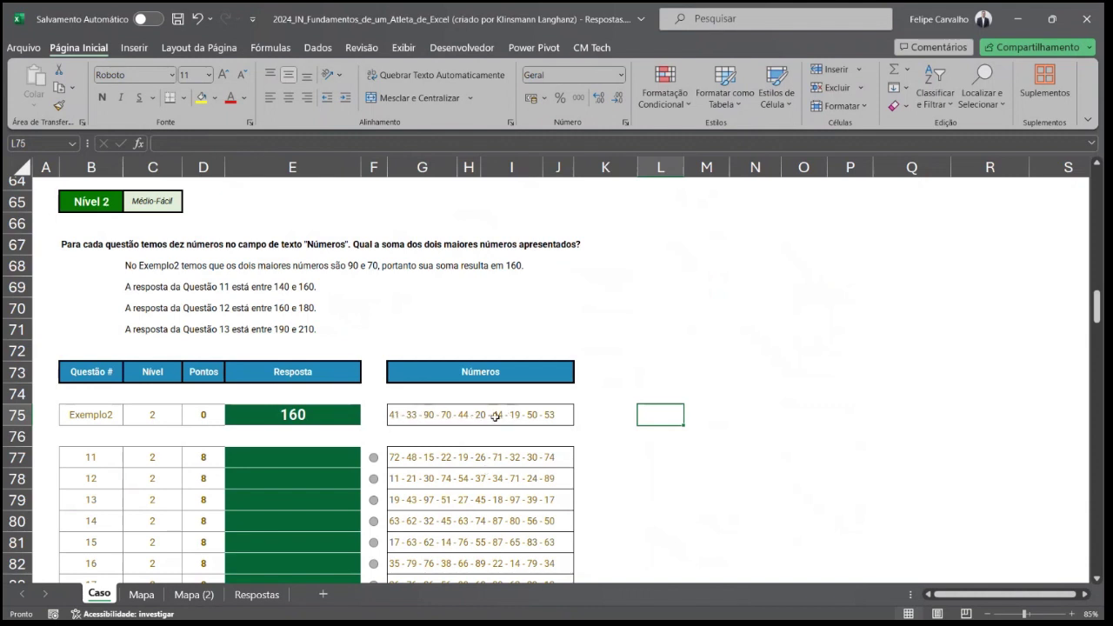
Step: Enter =DIVIDIRTEXTO(G75;" - ") in L75 to split the Exemplo2 numbers across columns, and inspect the first four split cells
text(=)
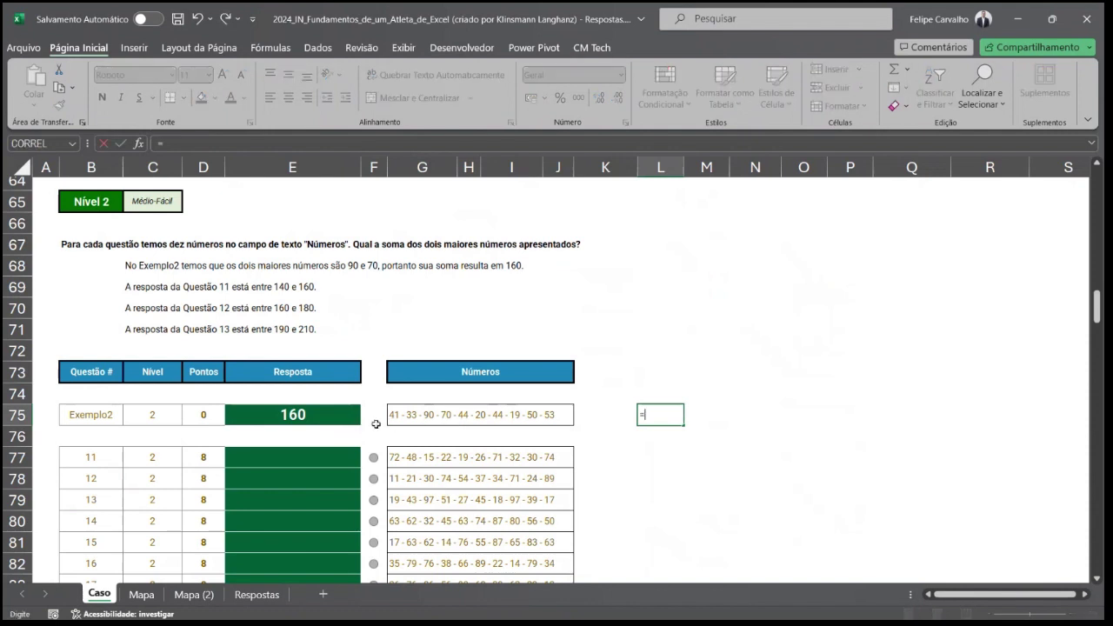
text(div)
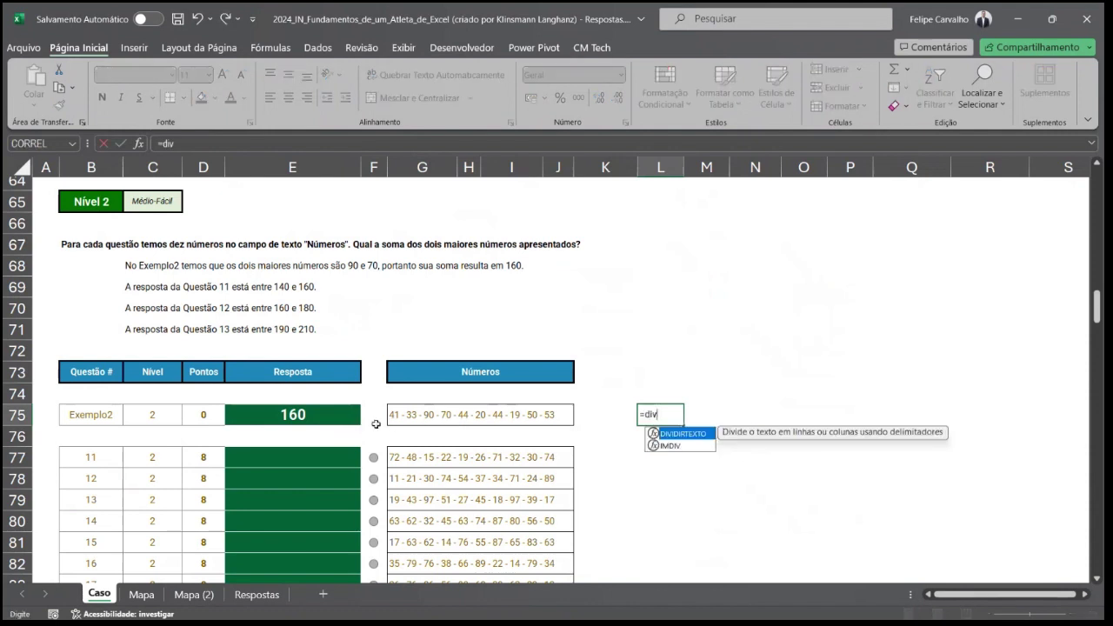
key(Tab)
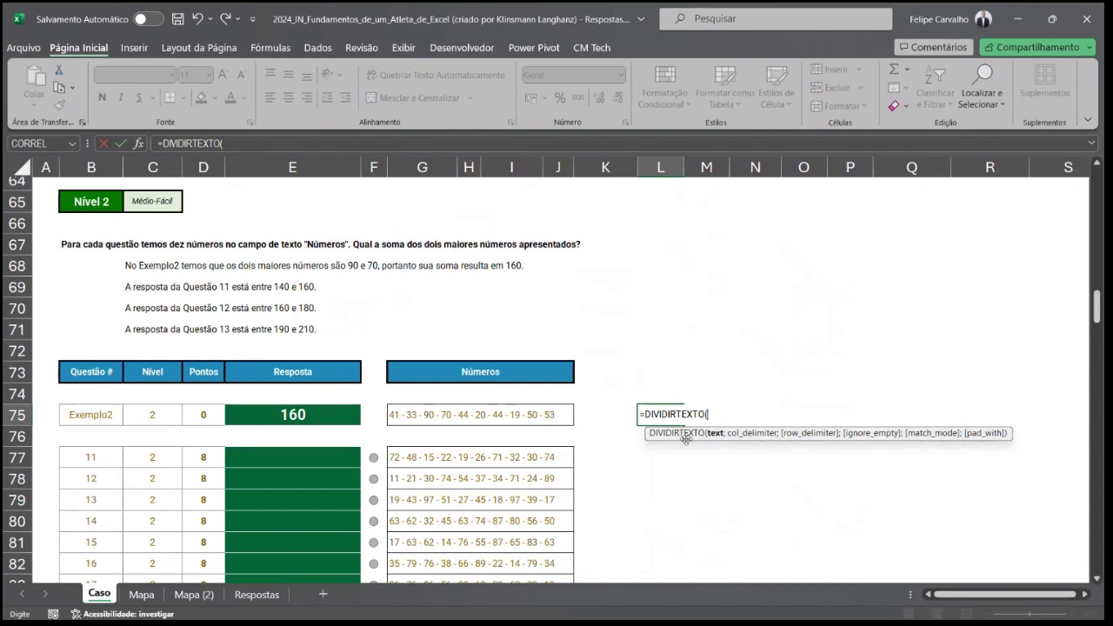
click(406, 414)
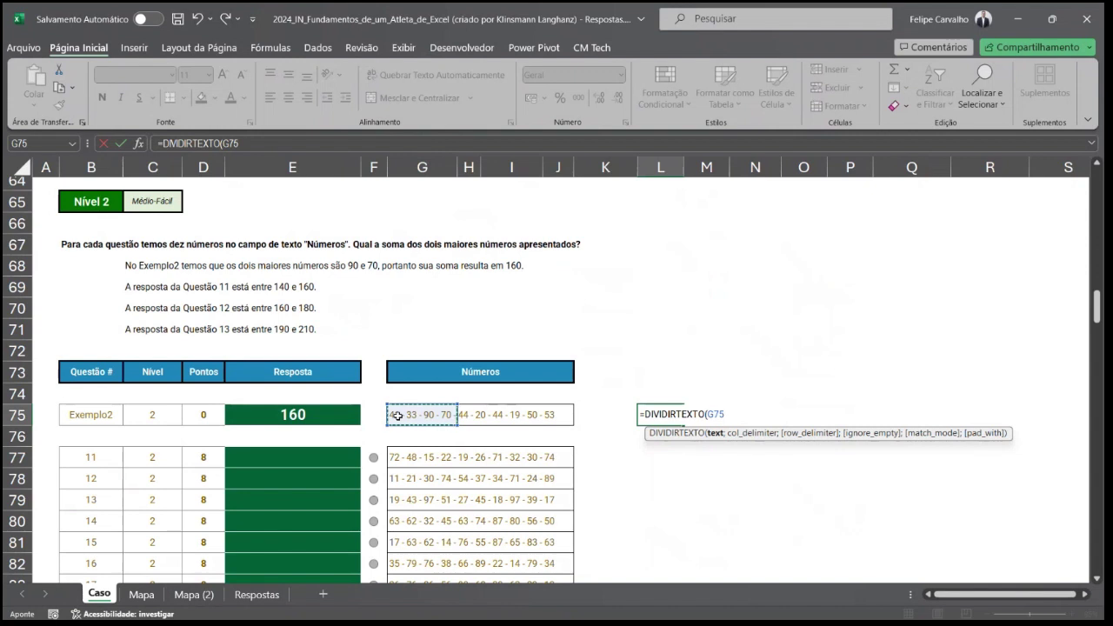
text(;)
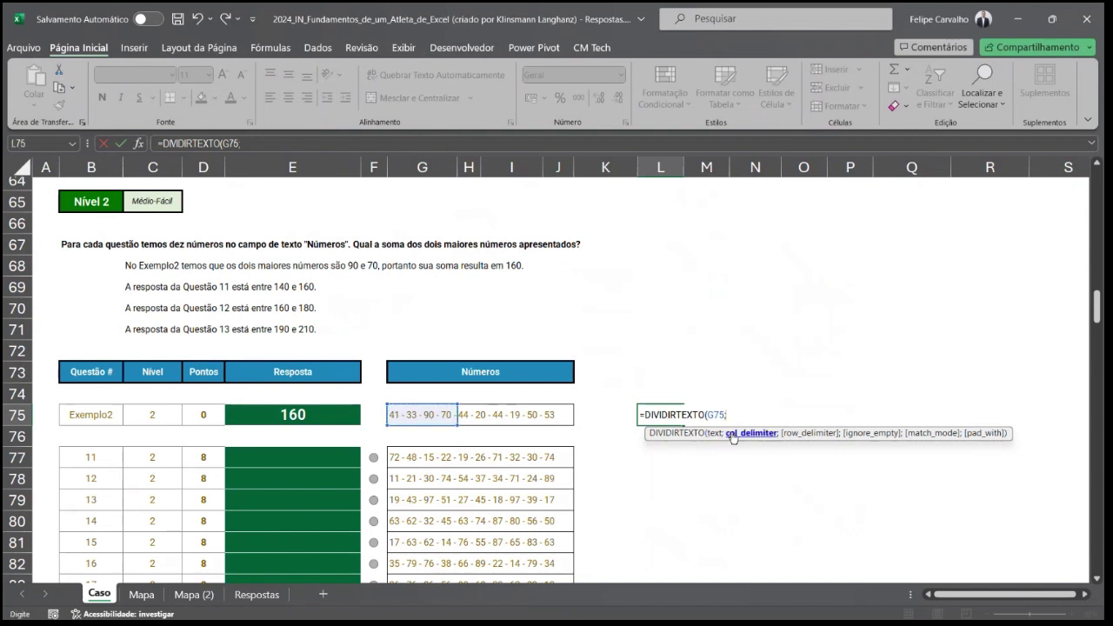
text(")
text(- "))
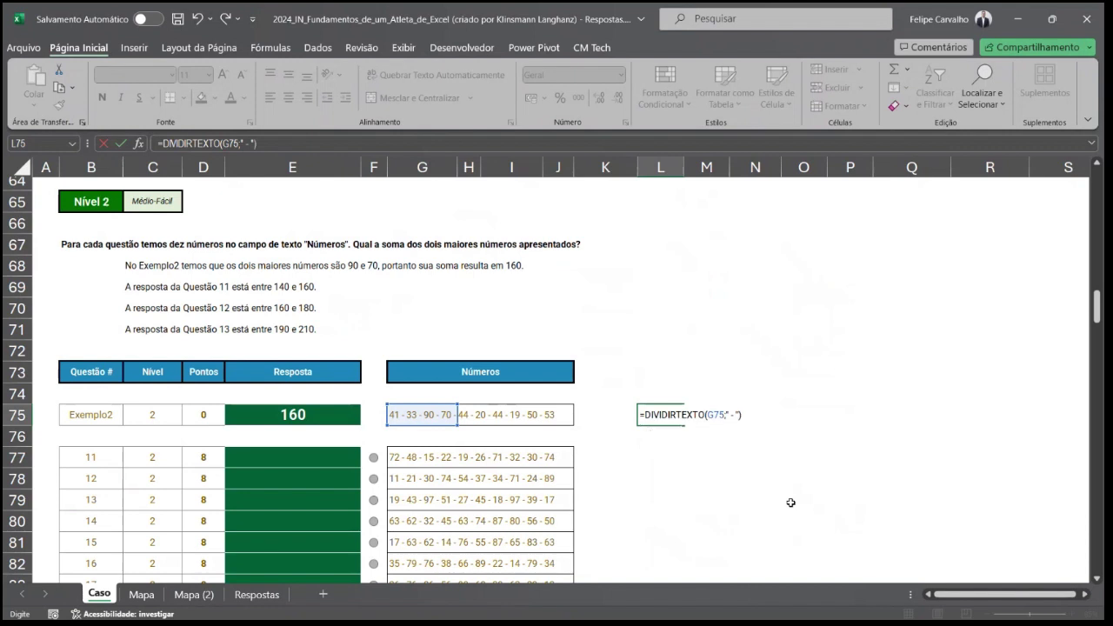
key(Return)
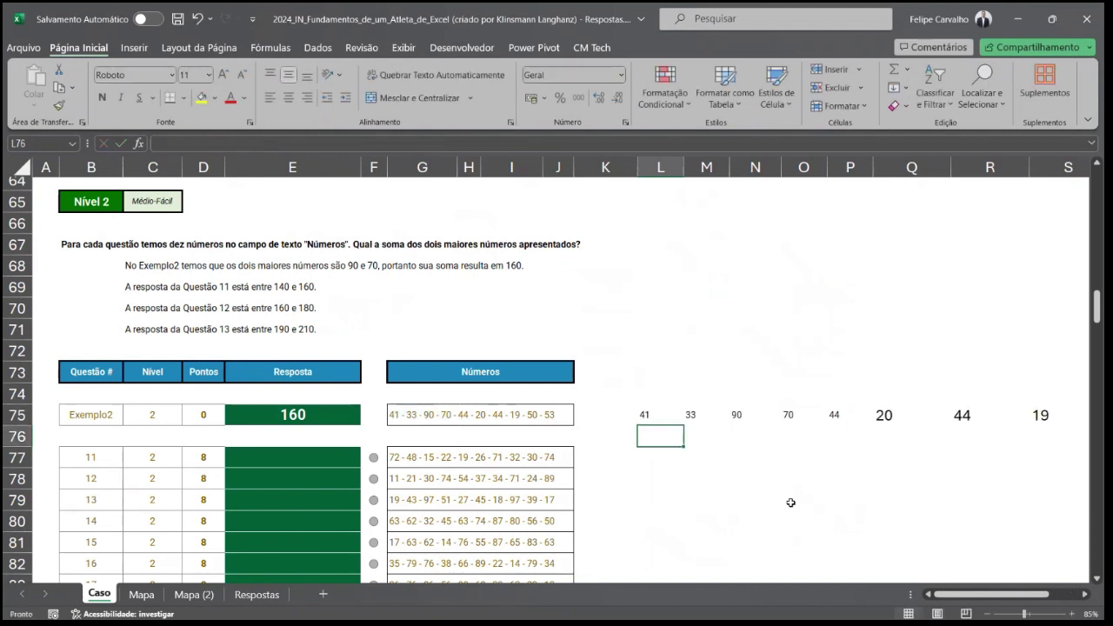
click(648, 415)
click(688, 414)
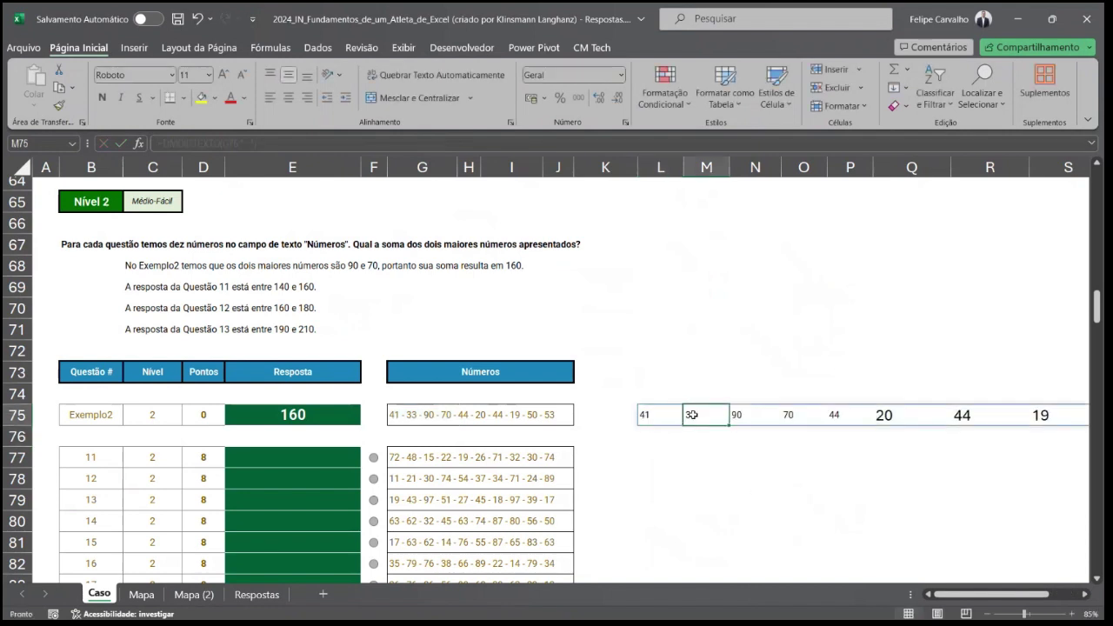
click(736, 416)
click(798, 422)
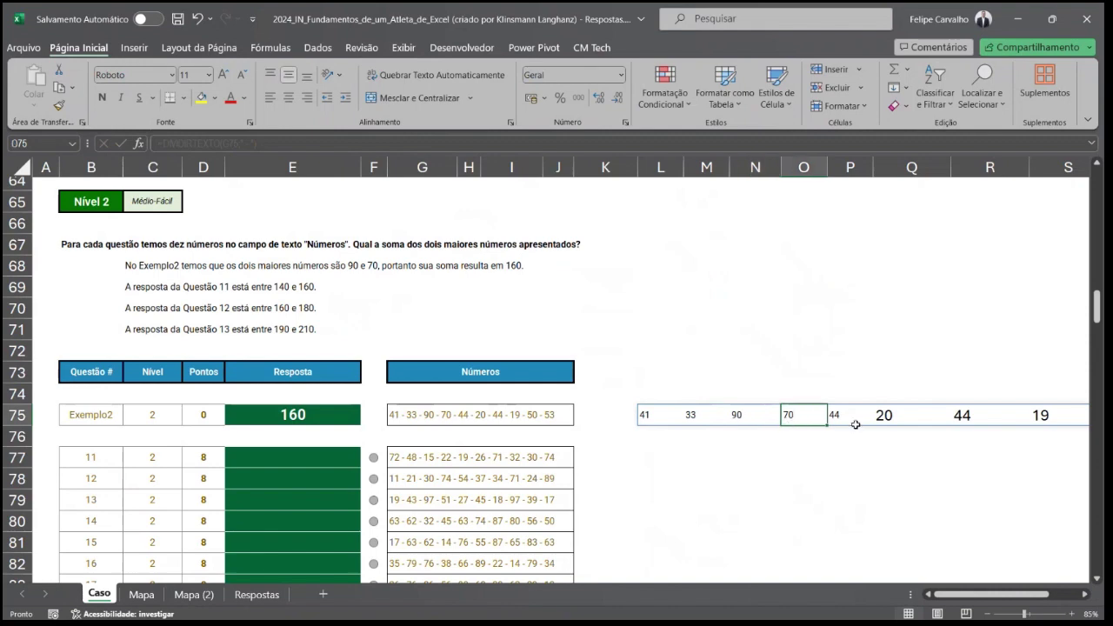
Step: Enter =MAIOR(L75#;1) in L74 to return the largest of the split Exemplo2 numbers, and recheck the formula
mouse_move(1007, 595)
mouse_down()
mouse_move(1018, 594)
mouse_move(1000, 594)
mouse_up()
click(649, 421)
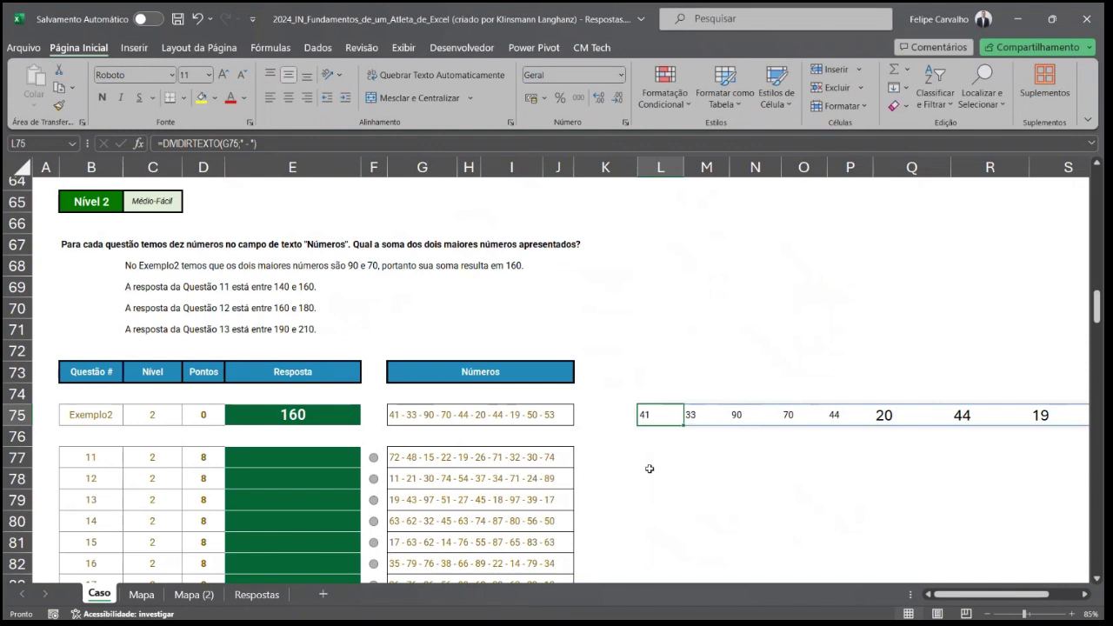
click(655, 398)
text(=)
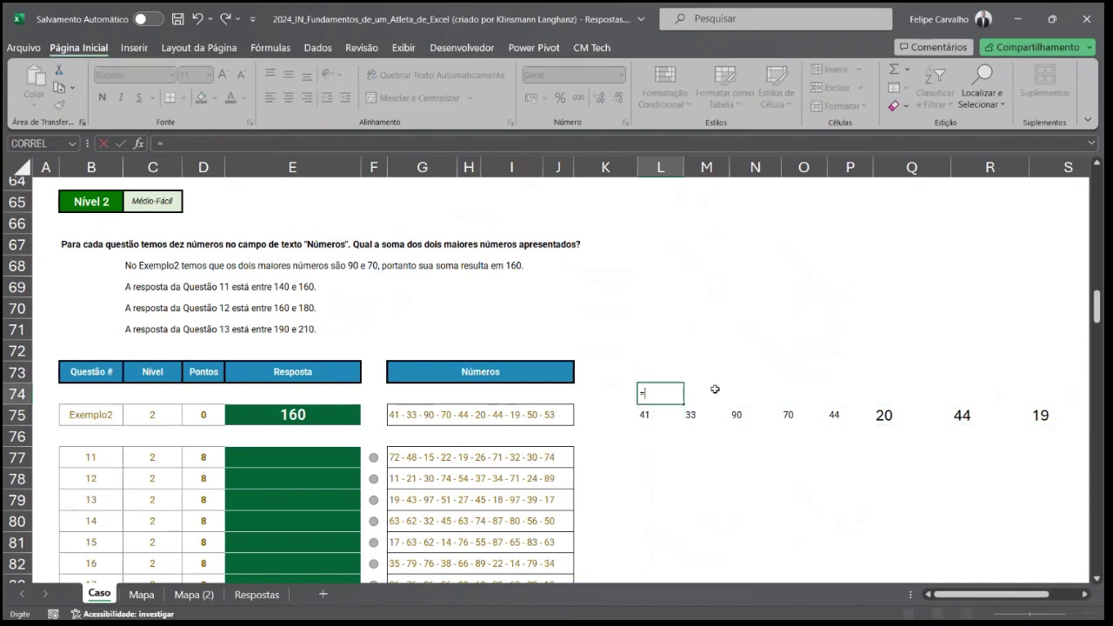
text(ma)
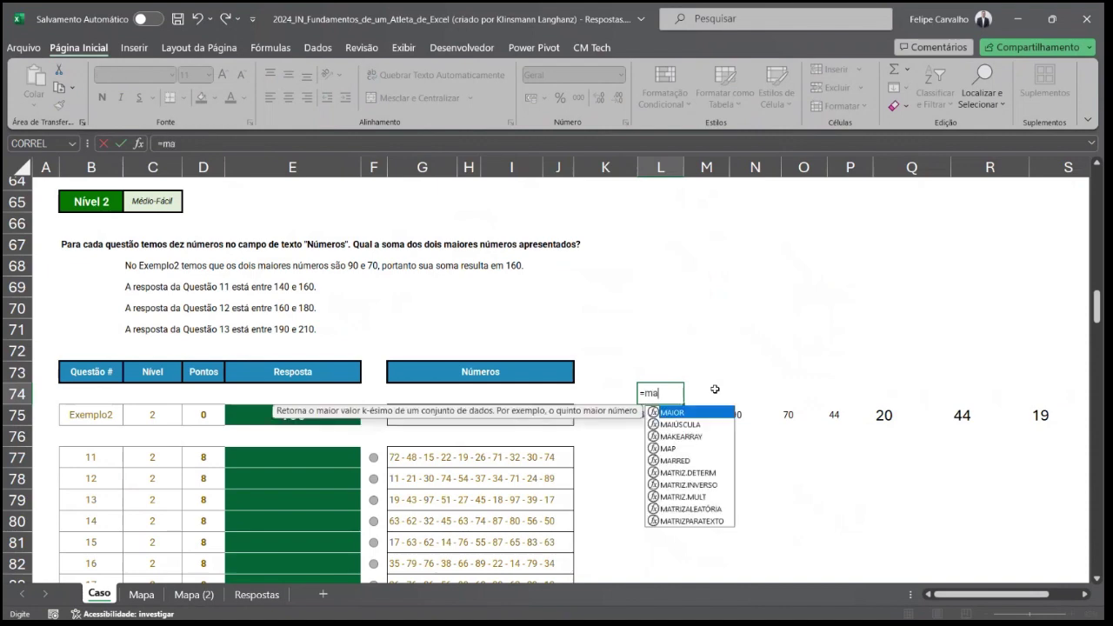
key(Tab)
key(Down)
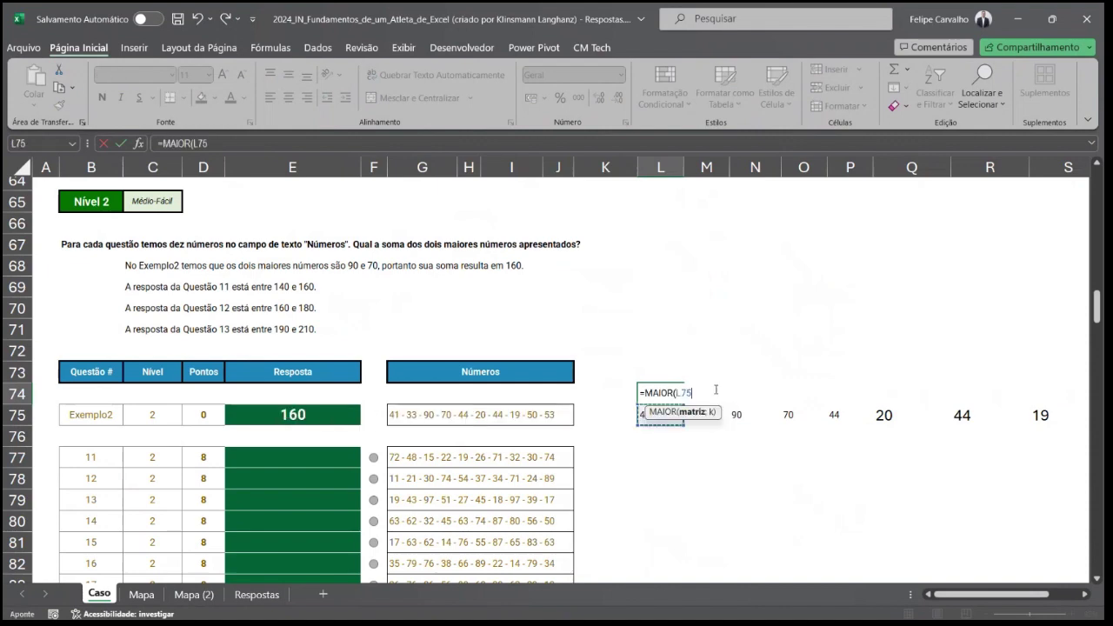
key(ctrl+shift+Right)
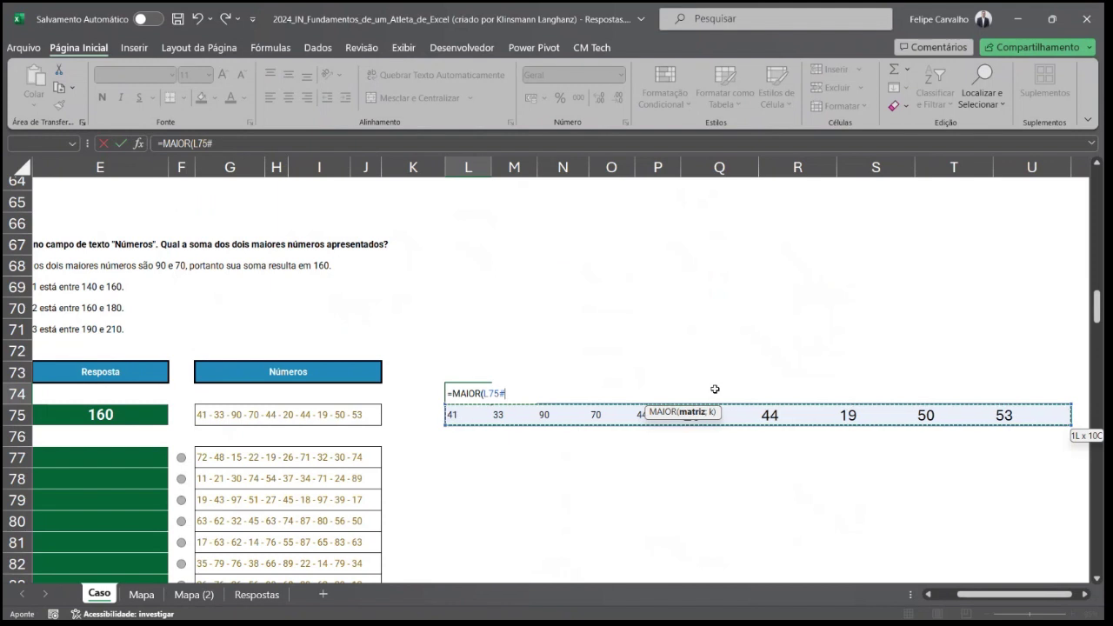
drag(688, 408, 498, 405)
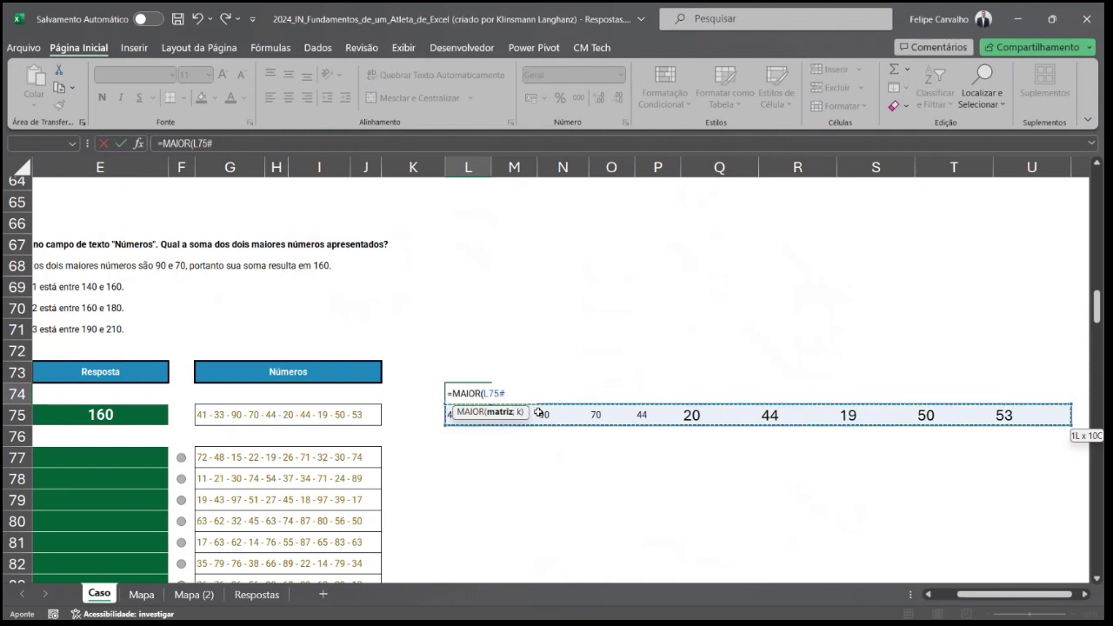
text(,)
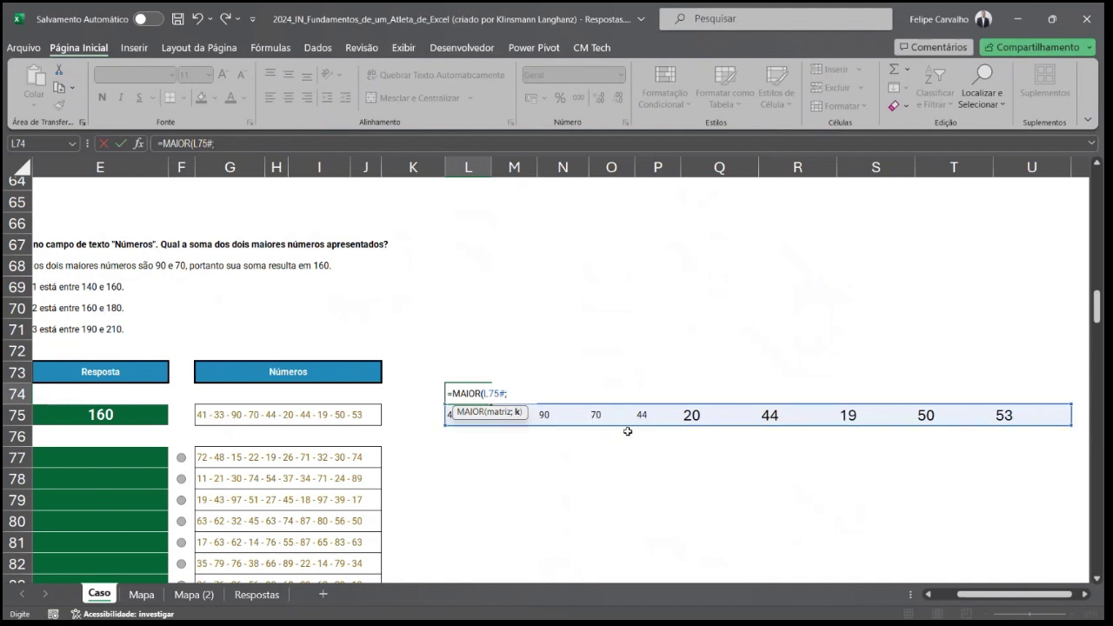
text(1))
key(Return)
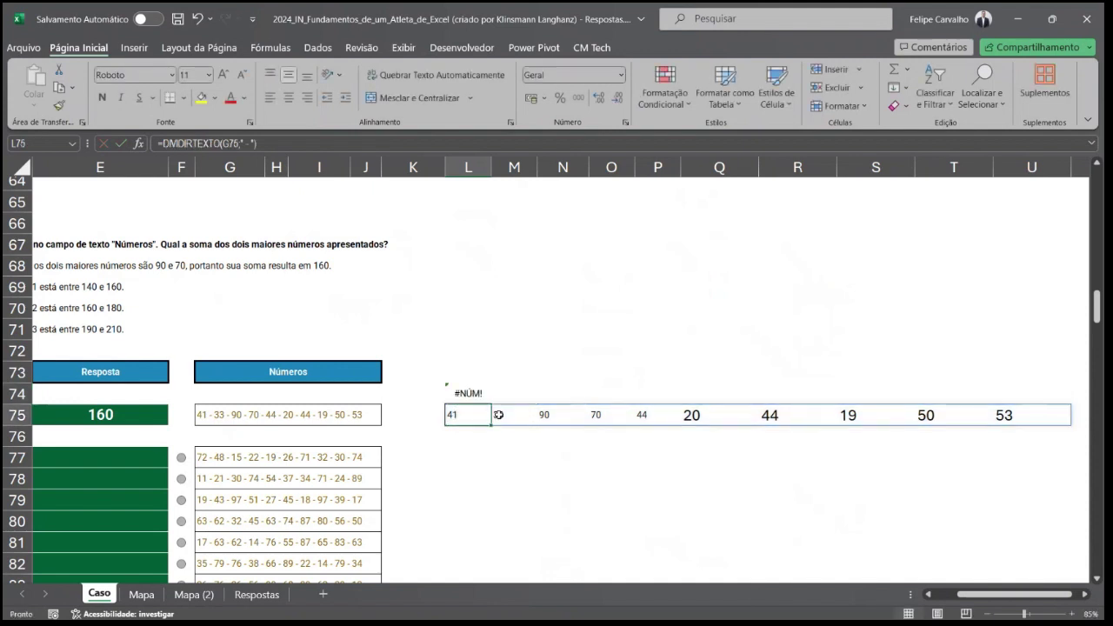
double_click(466, 393)
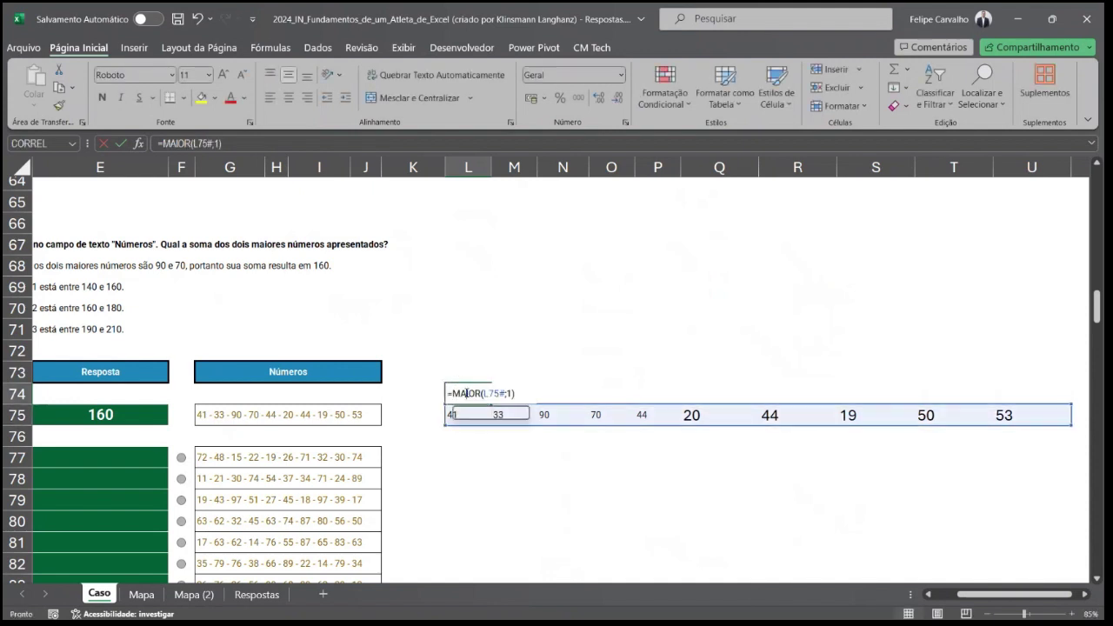
click(524, 393)
key(Return)
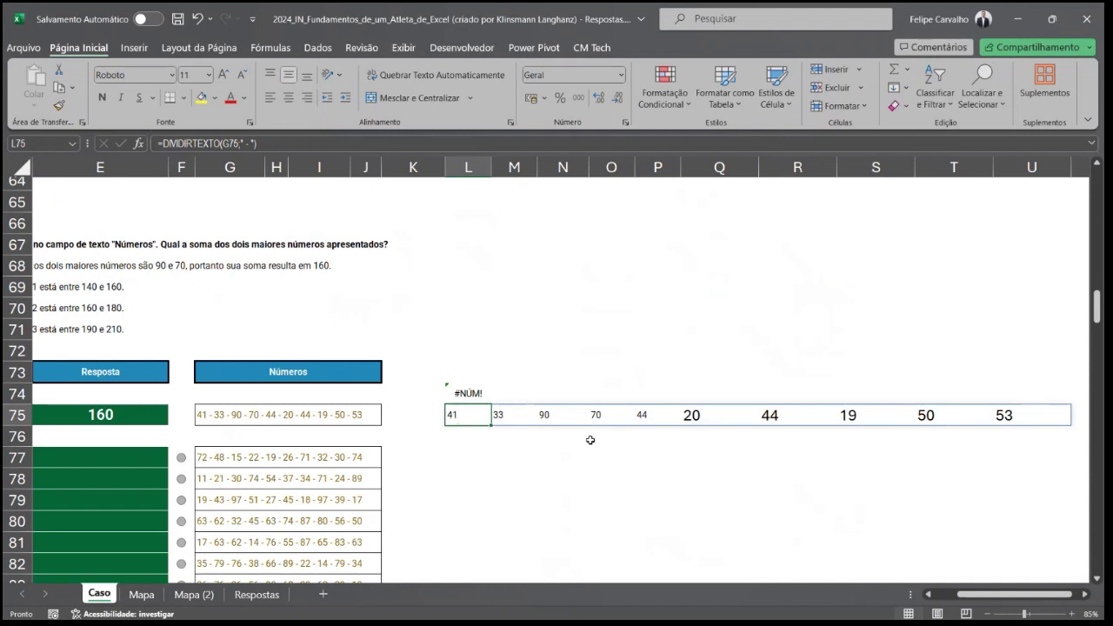
Step: Add a double minus before DIVIDIRTEXTO in L75, making it =--DIVIDIRTEXTO(G75;" - ") to convert the split text to numbers
double_click(464, 416)
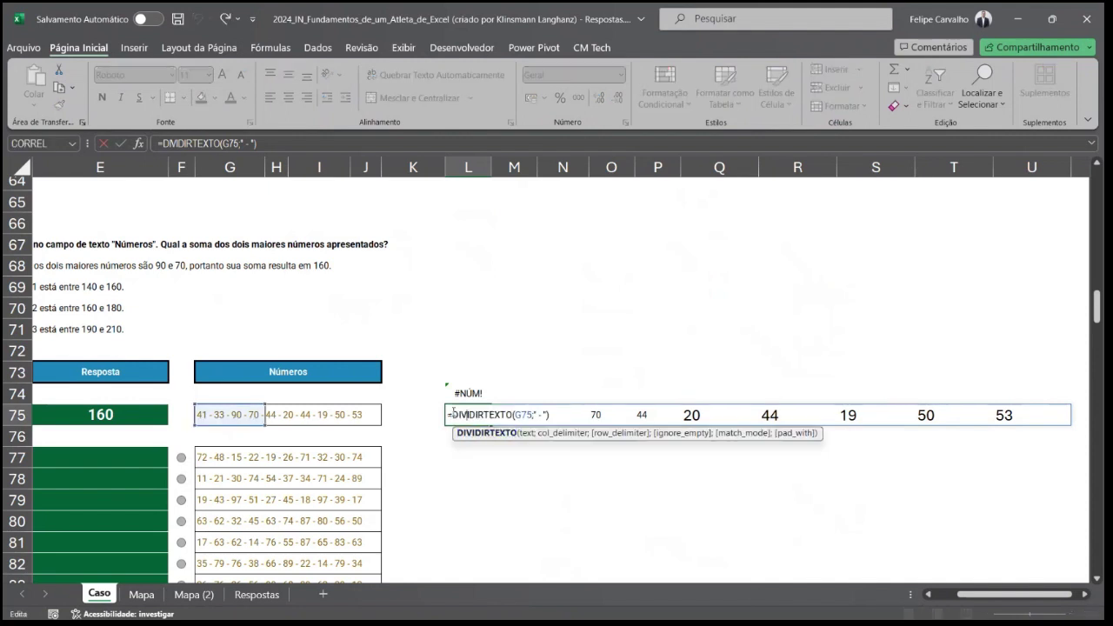
drag(453, 416, 458, 416)
key(Left)
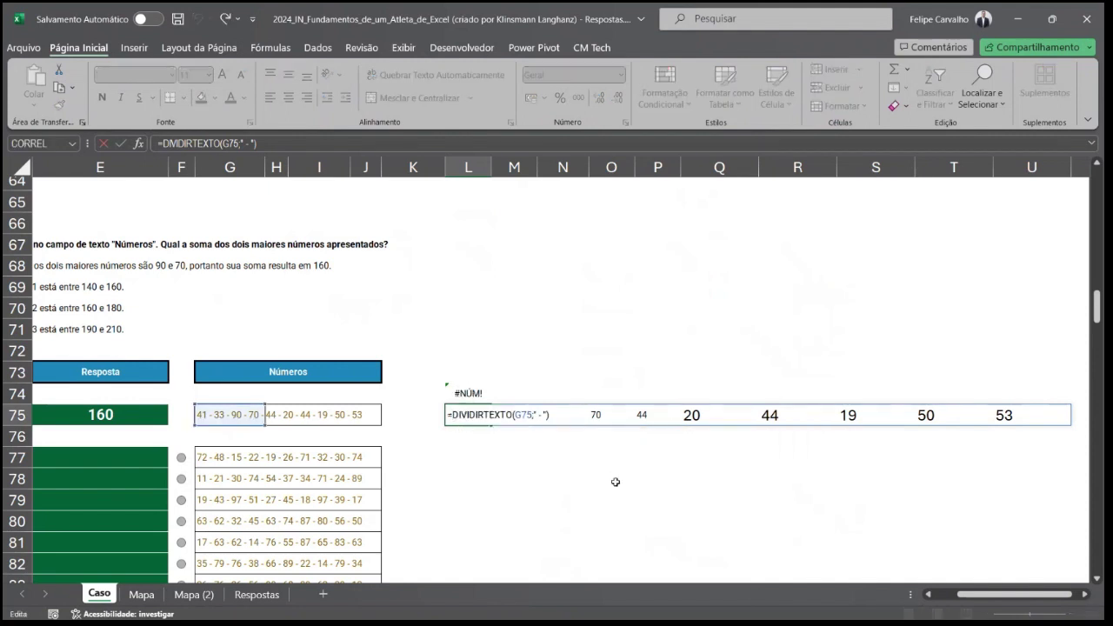
text(--)
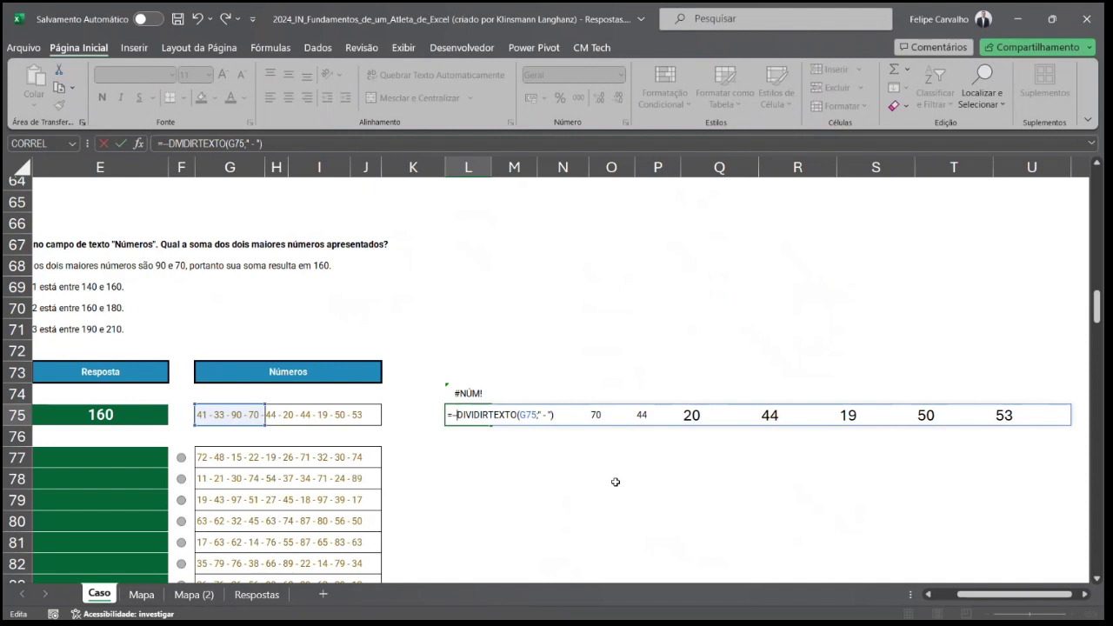
key(Return)
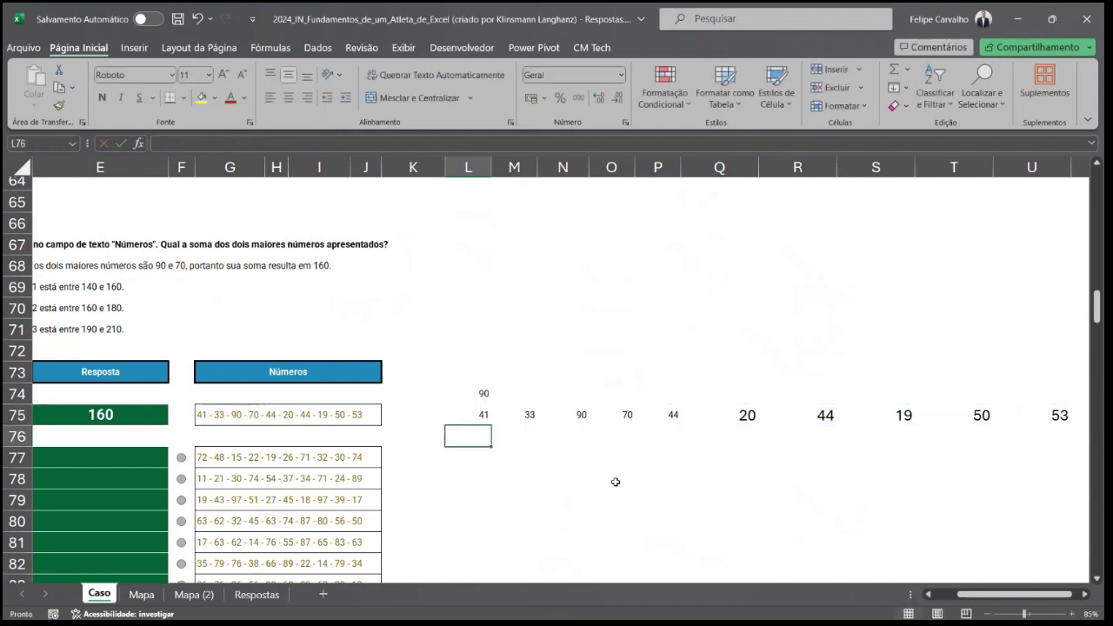
Step: Review the MAIOR formula in L74 and set its k argument to 2 to return the second-largest number
key(Up)
key(Up)
key(F2)
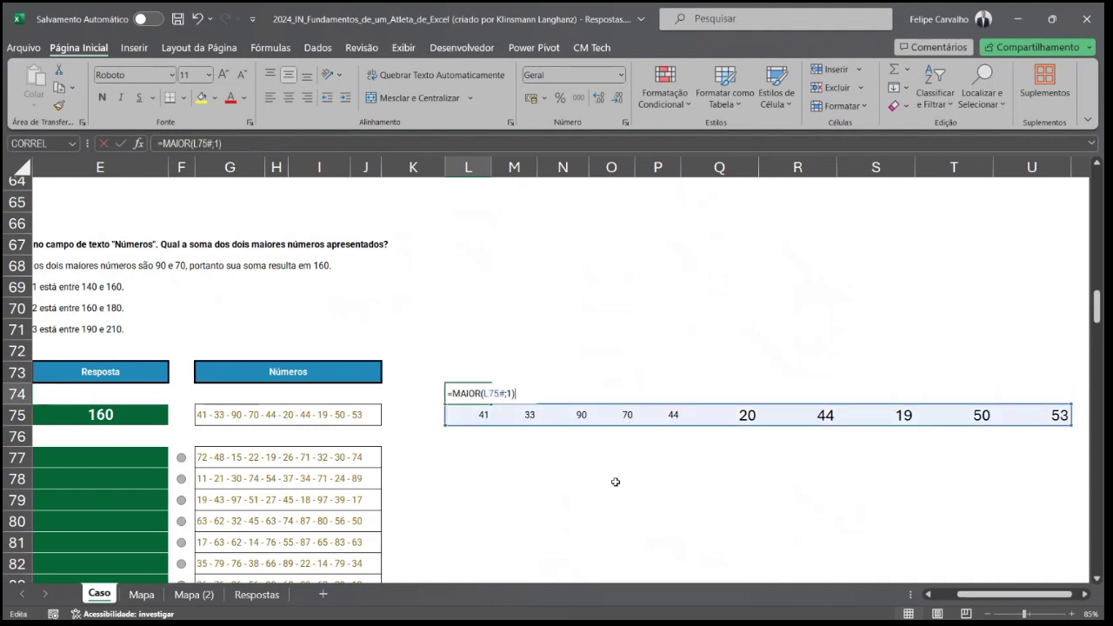
key(Escape)
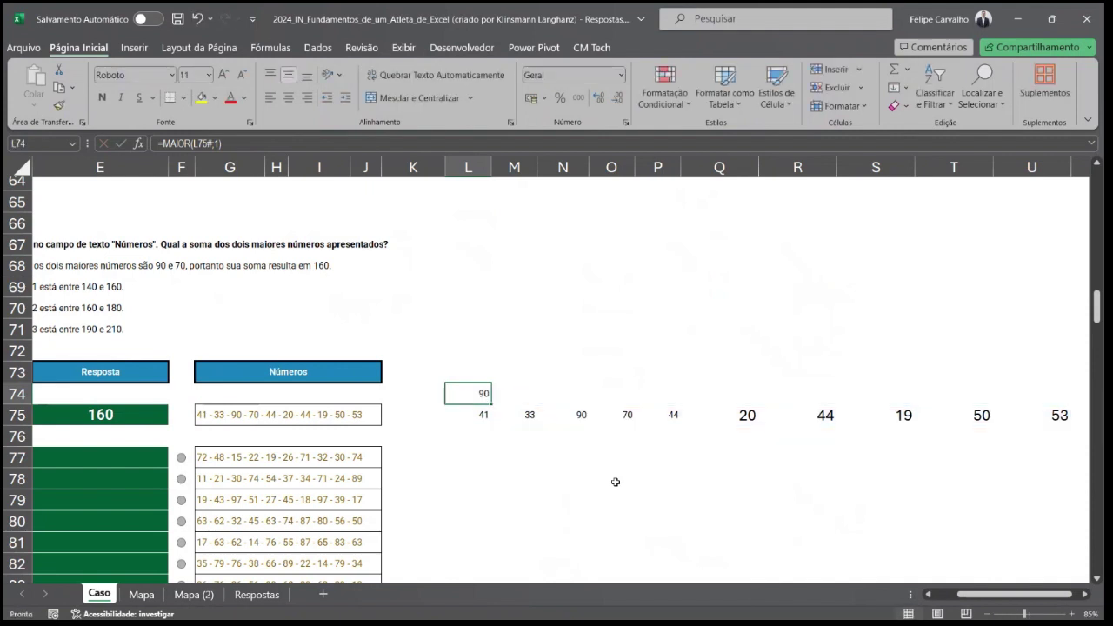
key(F2)
key(Left)
key(BackSpace)
text(2)
key(Return)
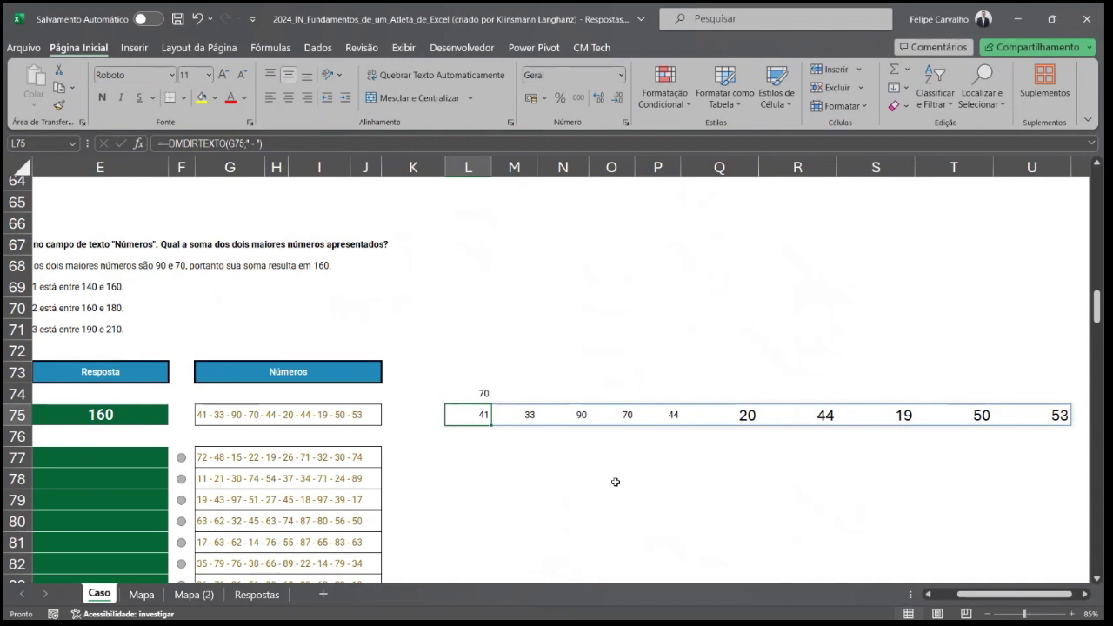
Step: Delete the MAIOR test formula from L74
key(Up)
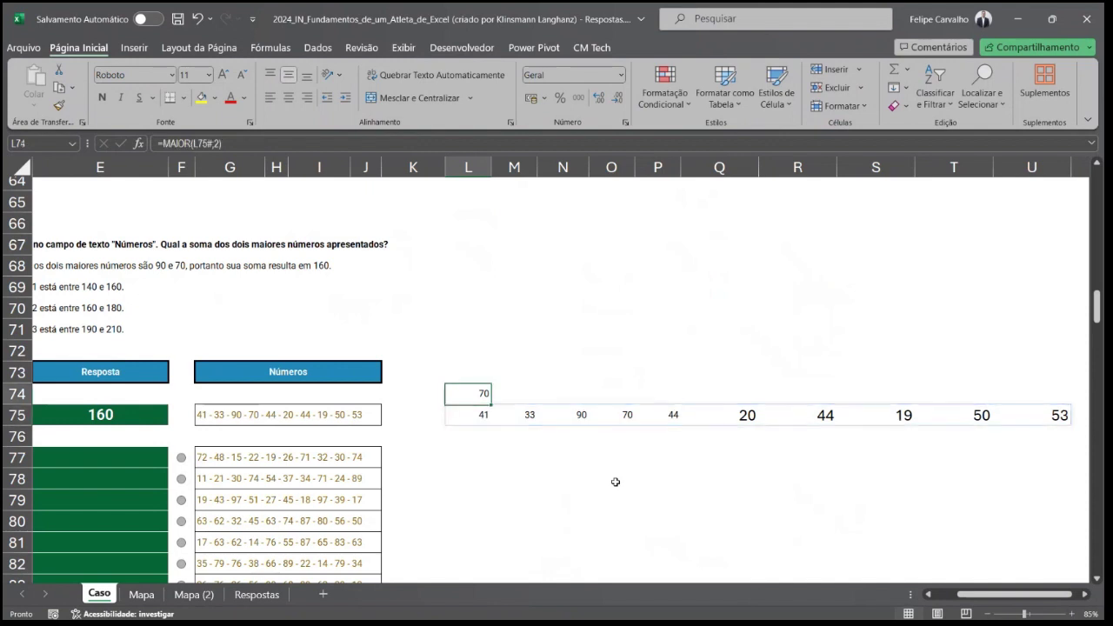
key(Down)
key(Up)
key(Delete)
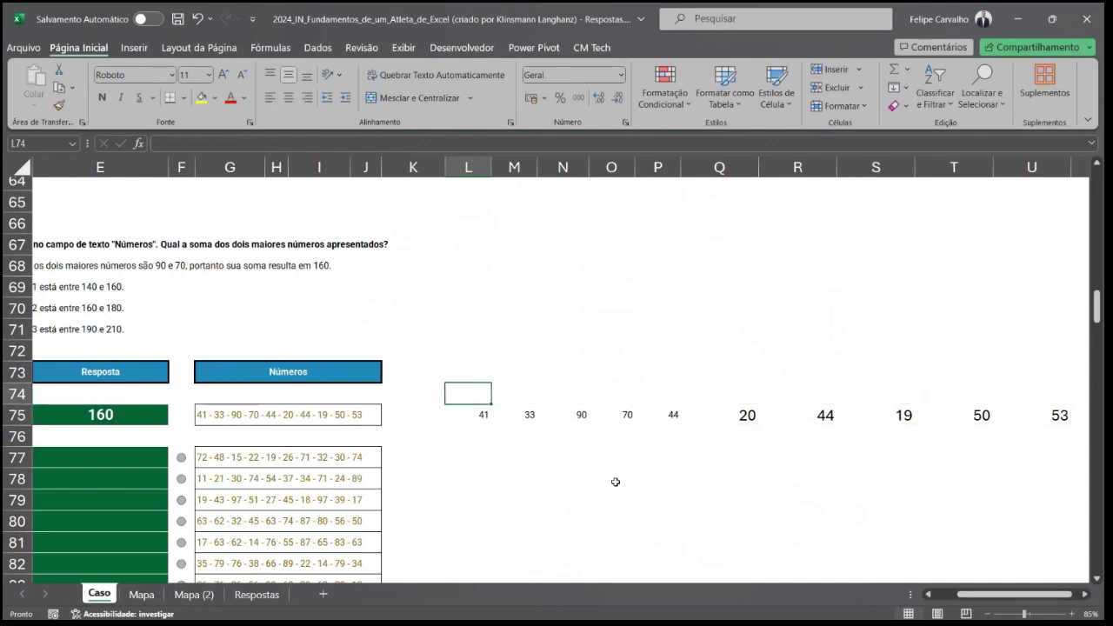
Step: Wrap the L75 formula in MAIOR with k set to 1, giving =MAIOR(--DIVIDIRTEXTO(G75;" - ");1)
key(Down)
key(F2)
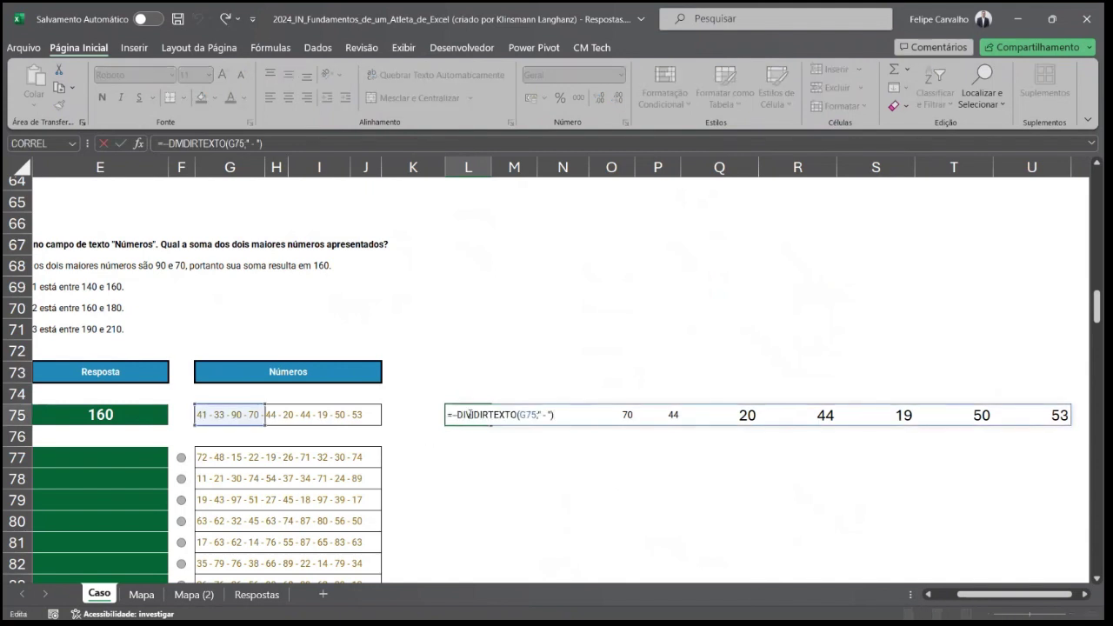
click(450, 414)
text(ma)
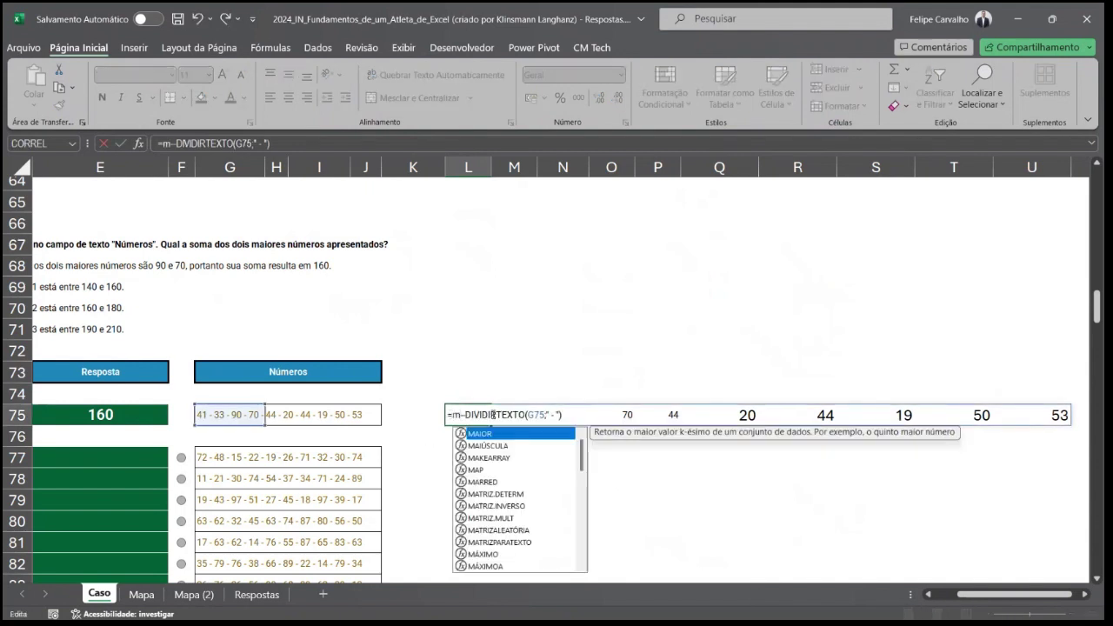
key(Tab)
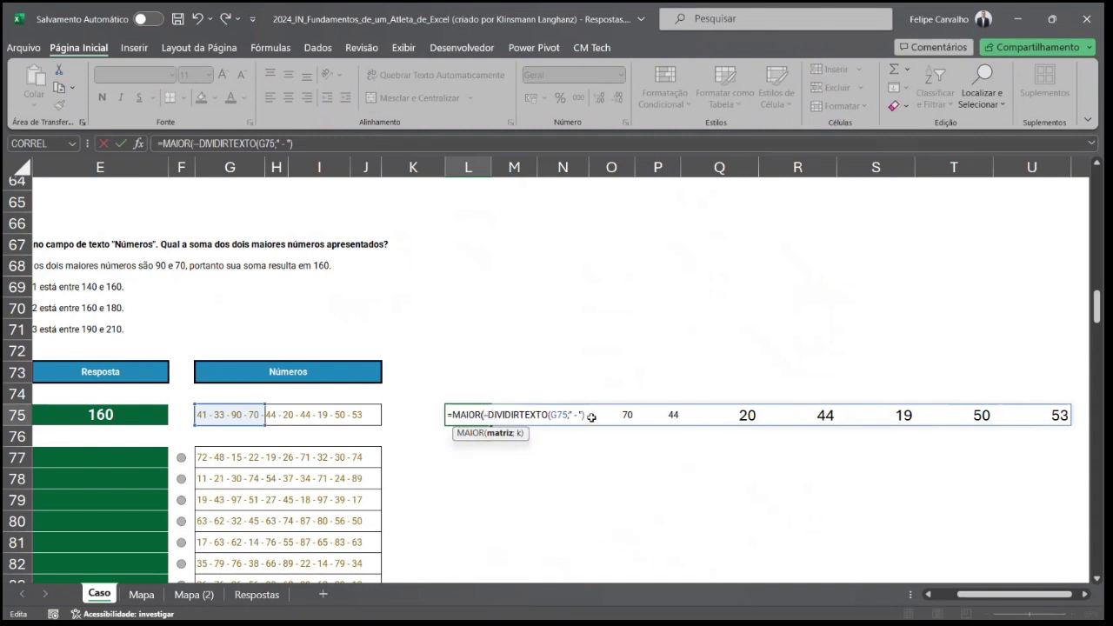
text(;)
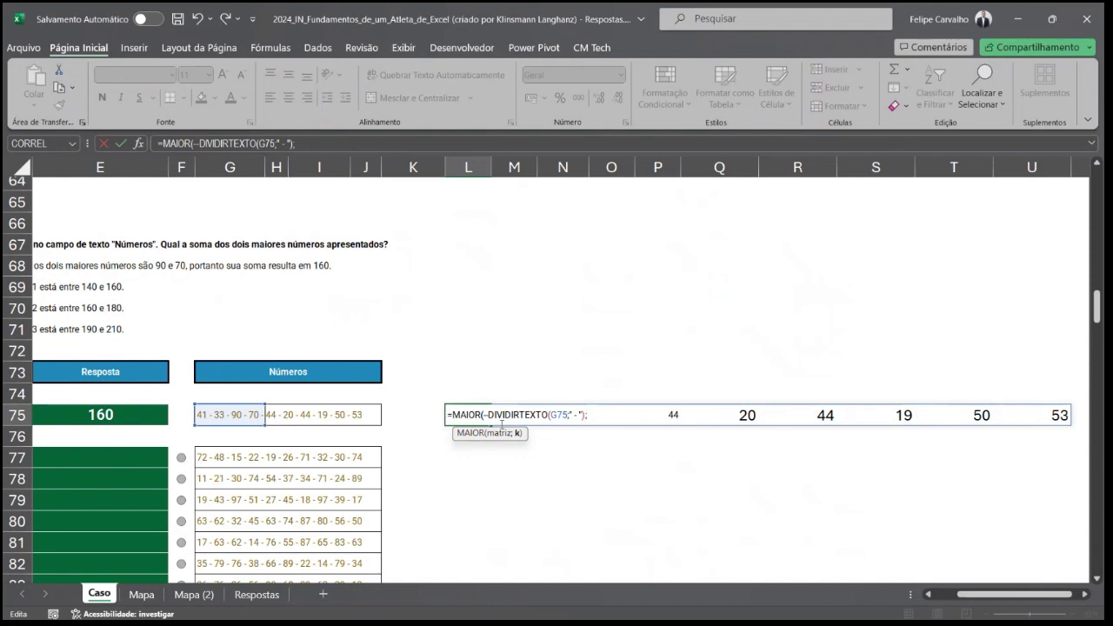
text(1))
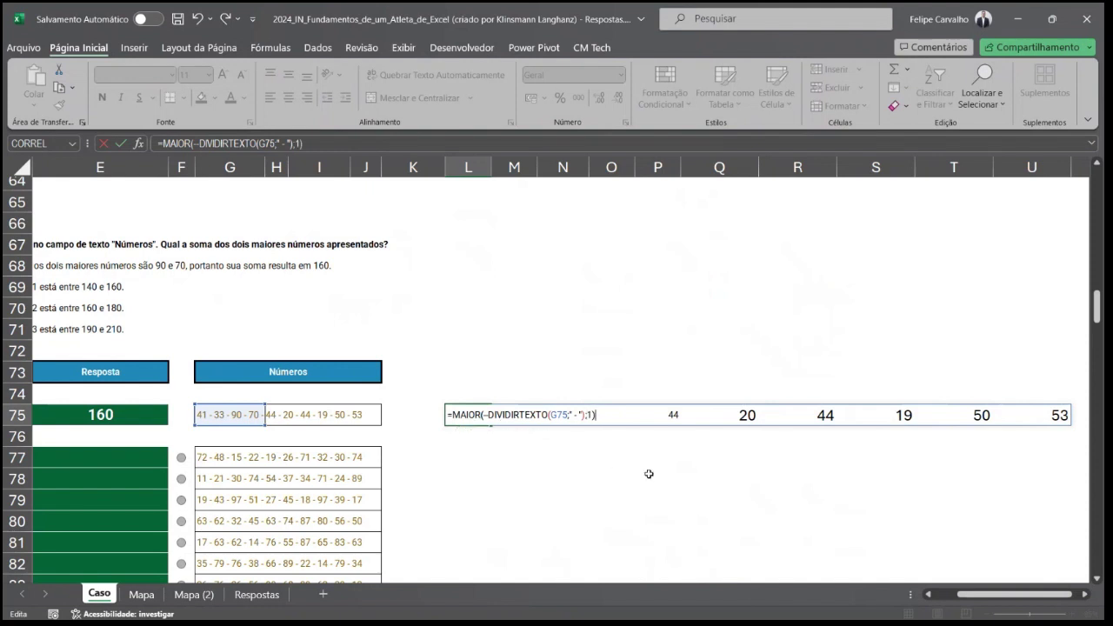
key(ctrl+Return)
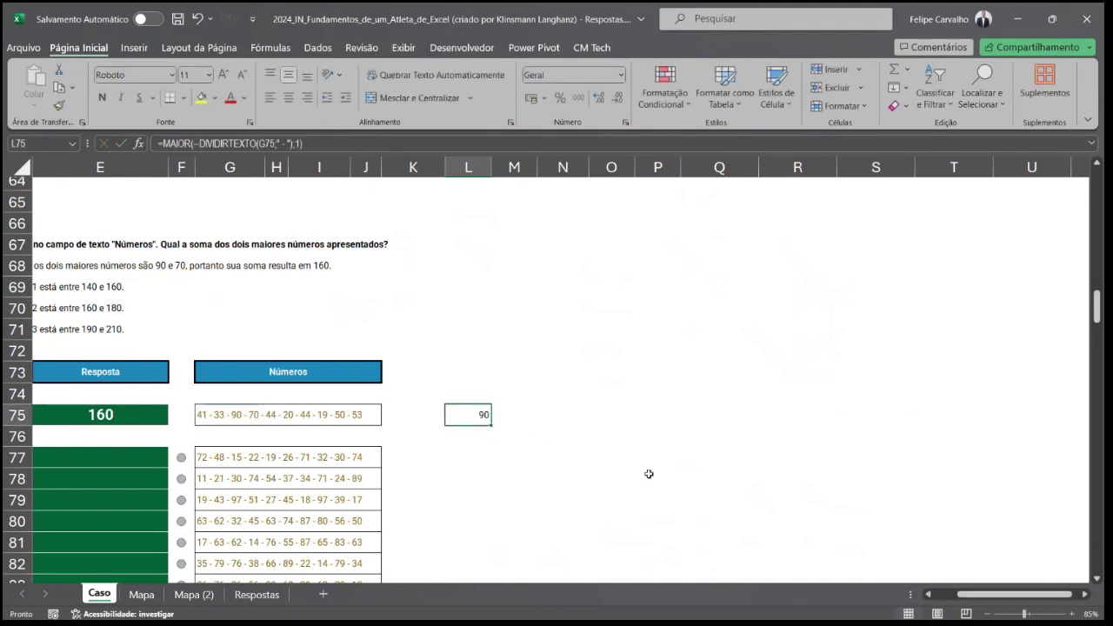
Step: Copy the L75 formula text into M75 and set k to 2, giving =MAIOR(--DIVIDIRTEXTO(G75;" - ");2)
key(F2)
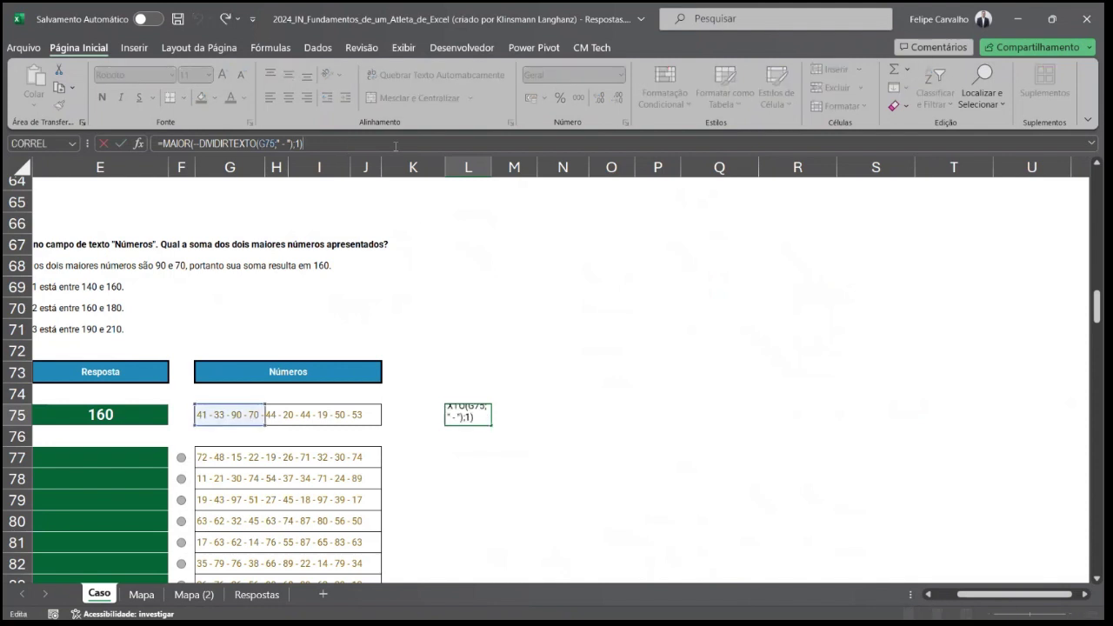
key(ctrl+Return)
click(529, 418)
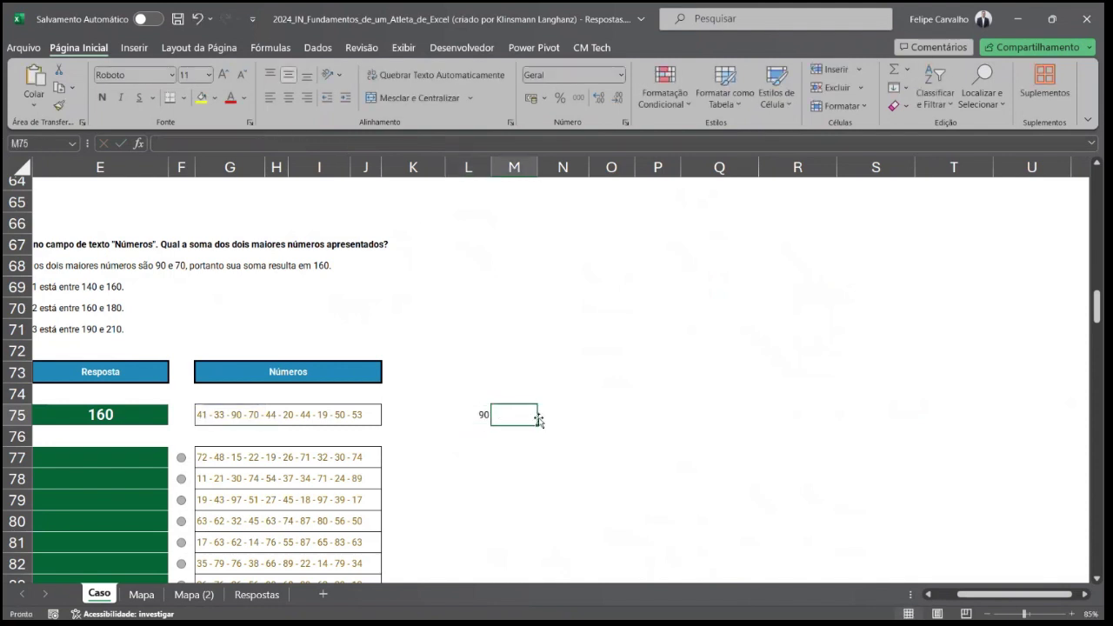
text(=MAIOR(--DIVIDIRTEXTO(G75;" - ");1))
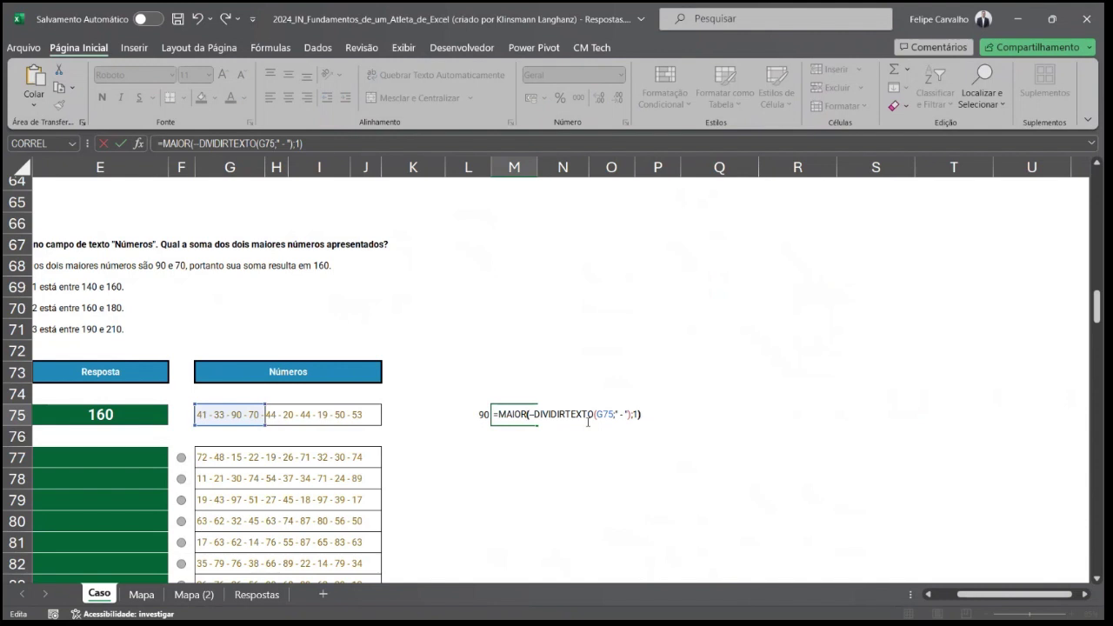
key(Left)
key(BackSpace)
text(2)
key(Return)
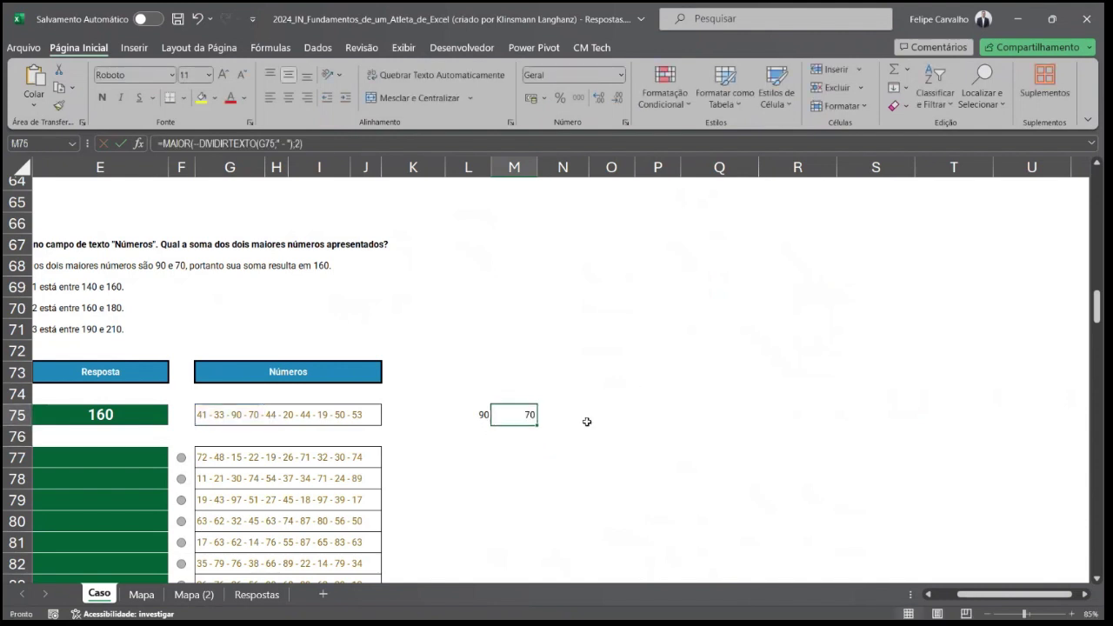
Step: Add the two largest Exemplo2 numbers with =L75+M75 in N75
click(586, 422)
text(=)
key(Left)
key(Left)
text(+)
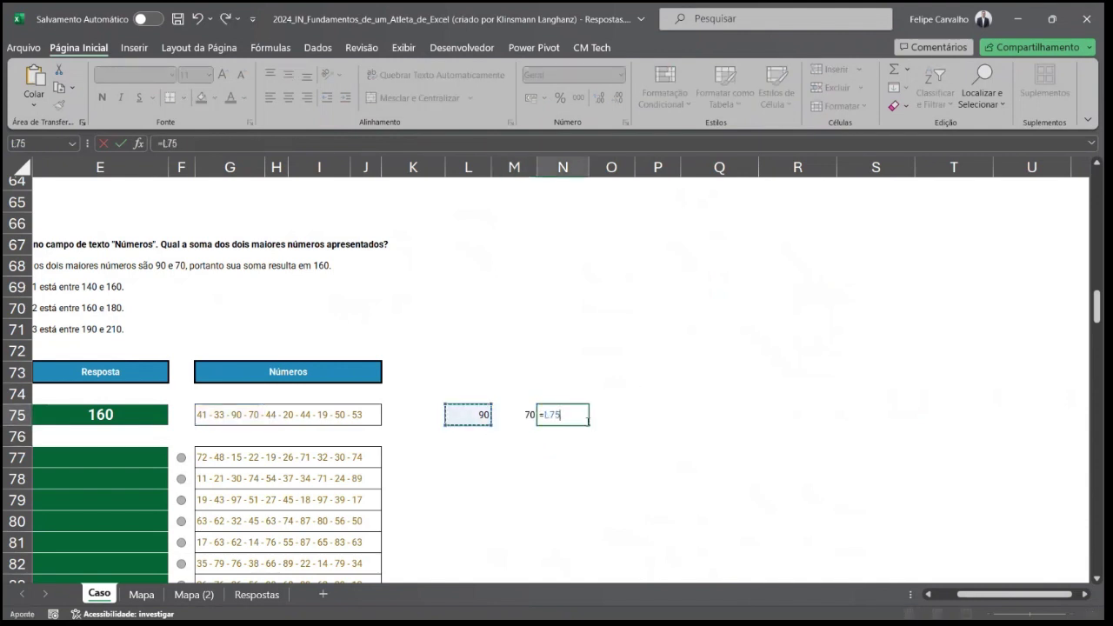
key(Left)
key(Return)
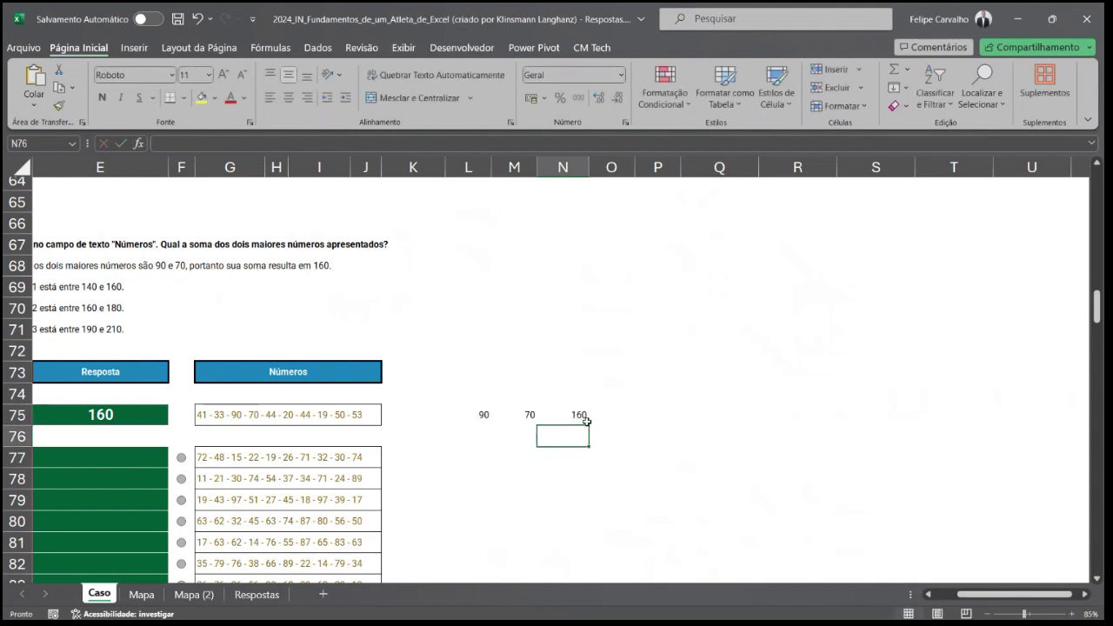
Step: Clear the trial formulas from L75:N75
click(587, 422)
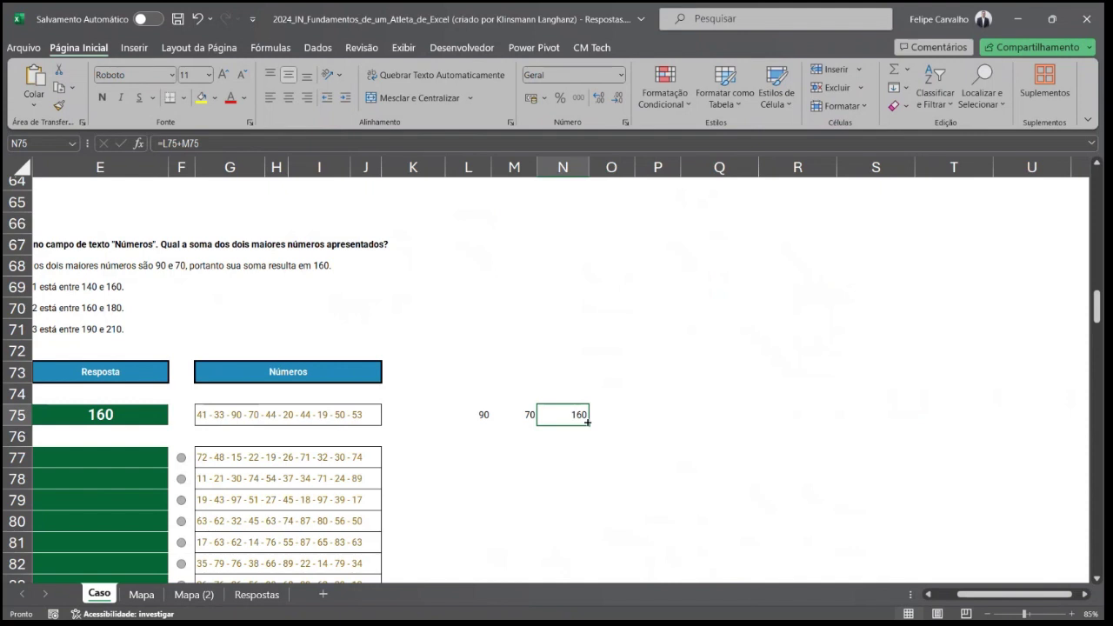
key(Left)
key(Left)
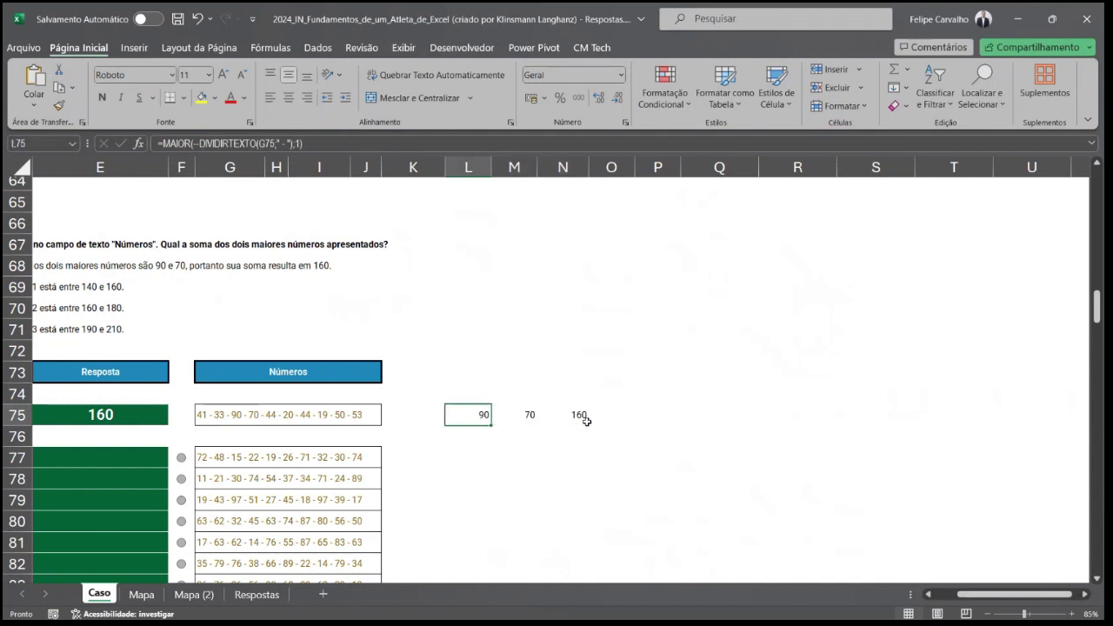
key(shift+Right)
key(shift+Right)
key(Delete)
Step: Split the Exemplo2 number text into numeric values from L75 with =--DIVIDIRTEXTO(G75;" - ")
text(=)
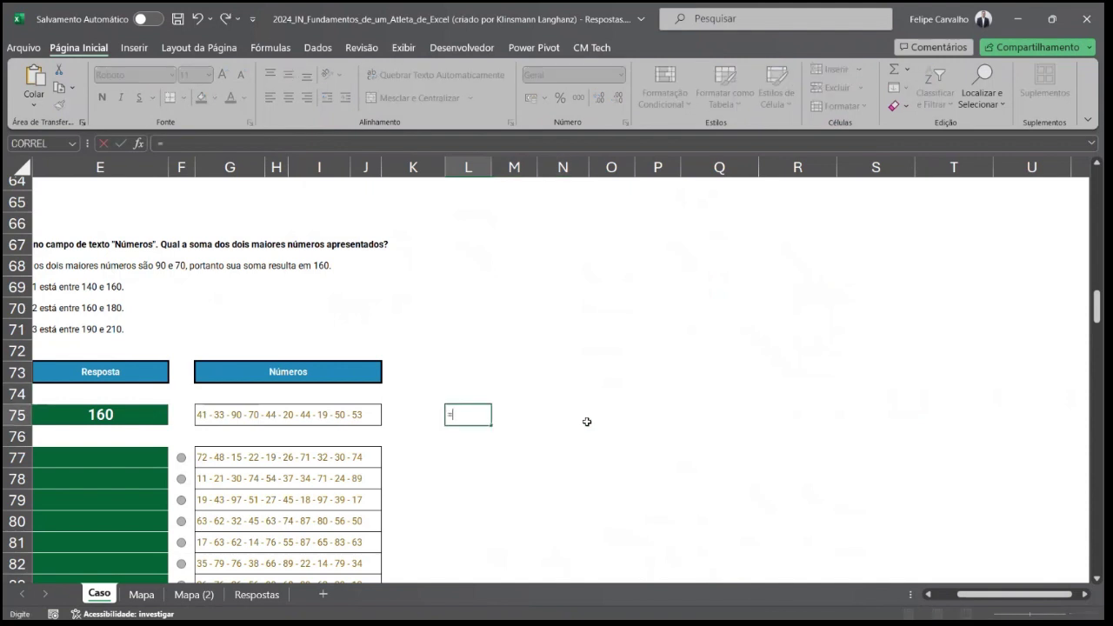
text(divi)
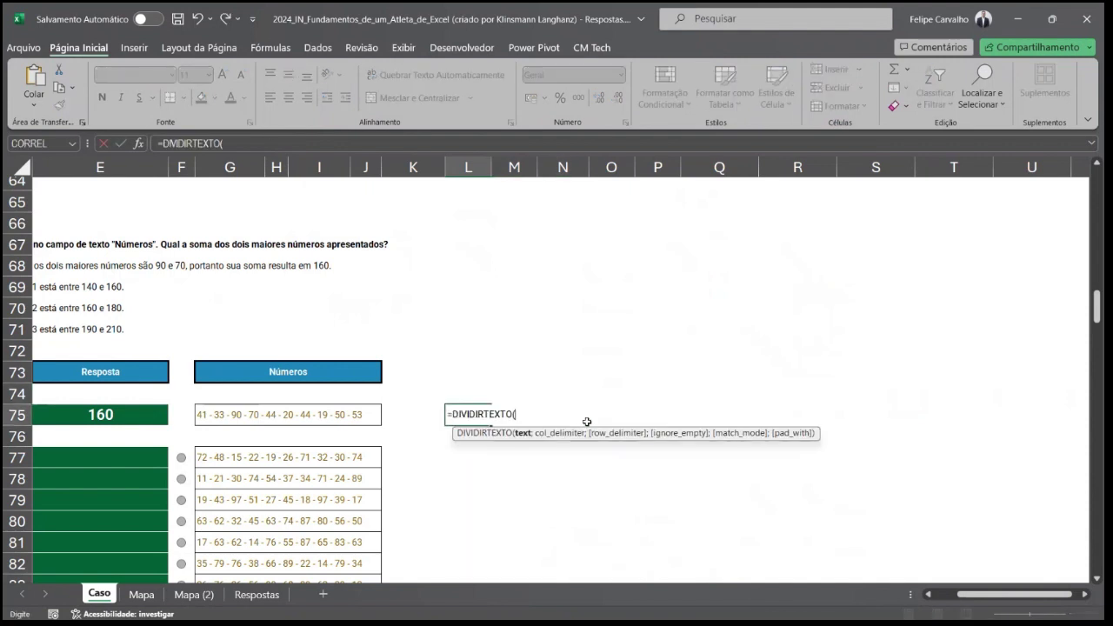
click(206, 416)
text(,)
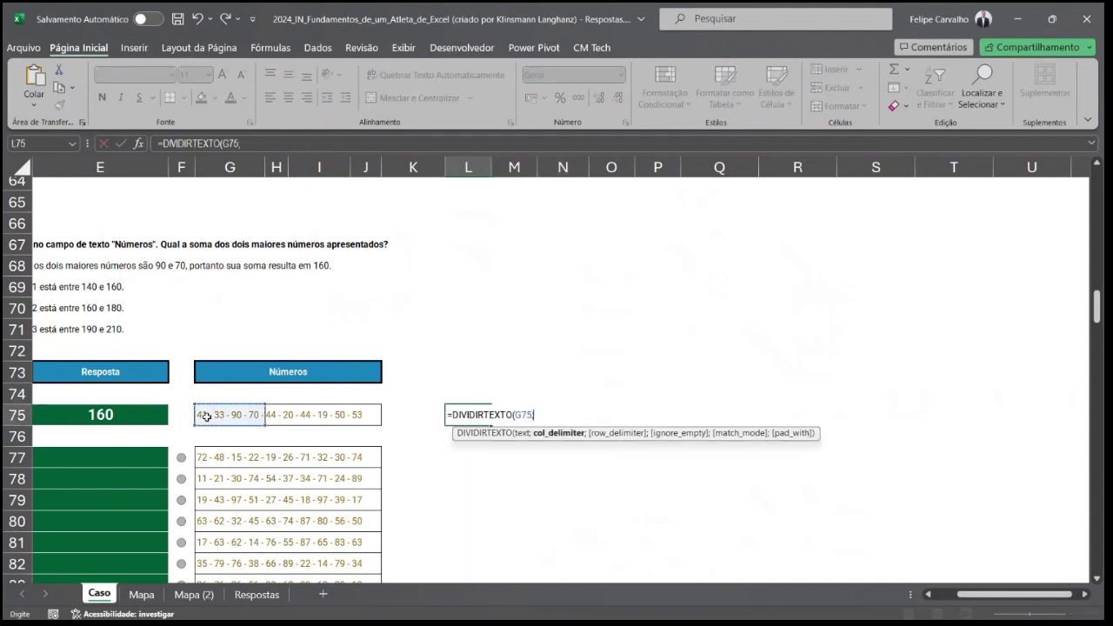
text(" - "))
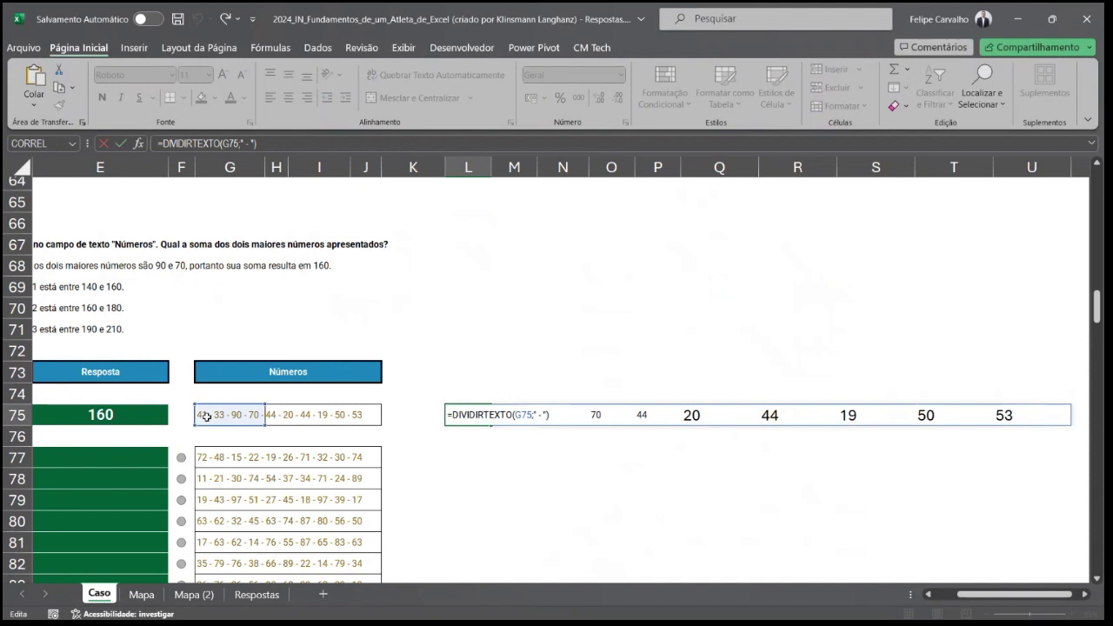
click(453, 415)
text(--)
key(Return)
click(477, 414)
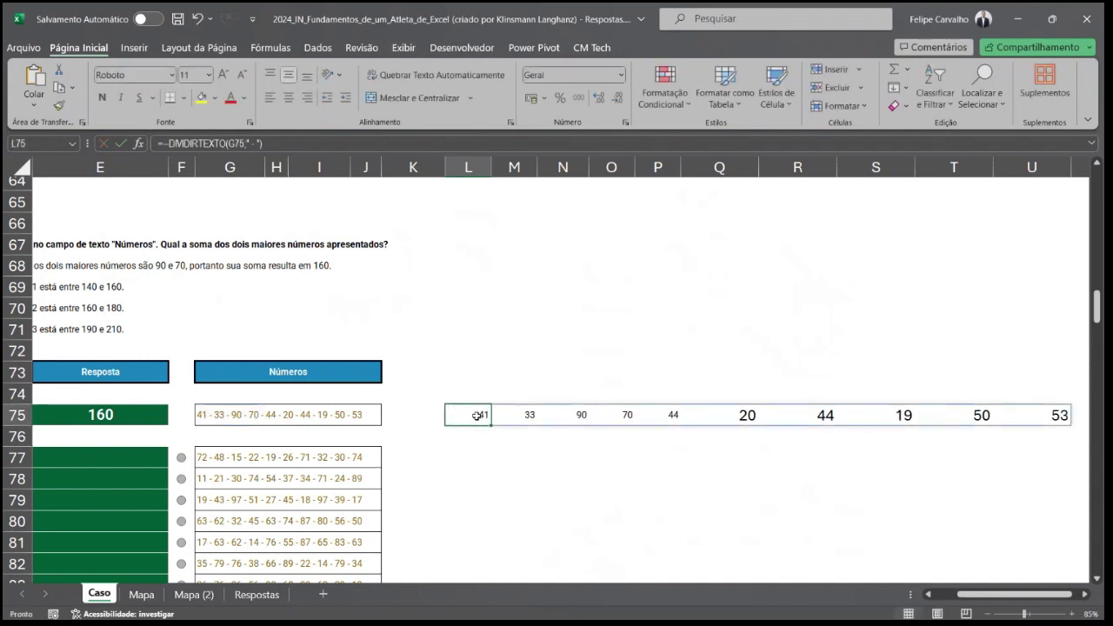
click(161, 143)
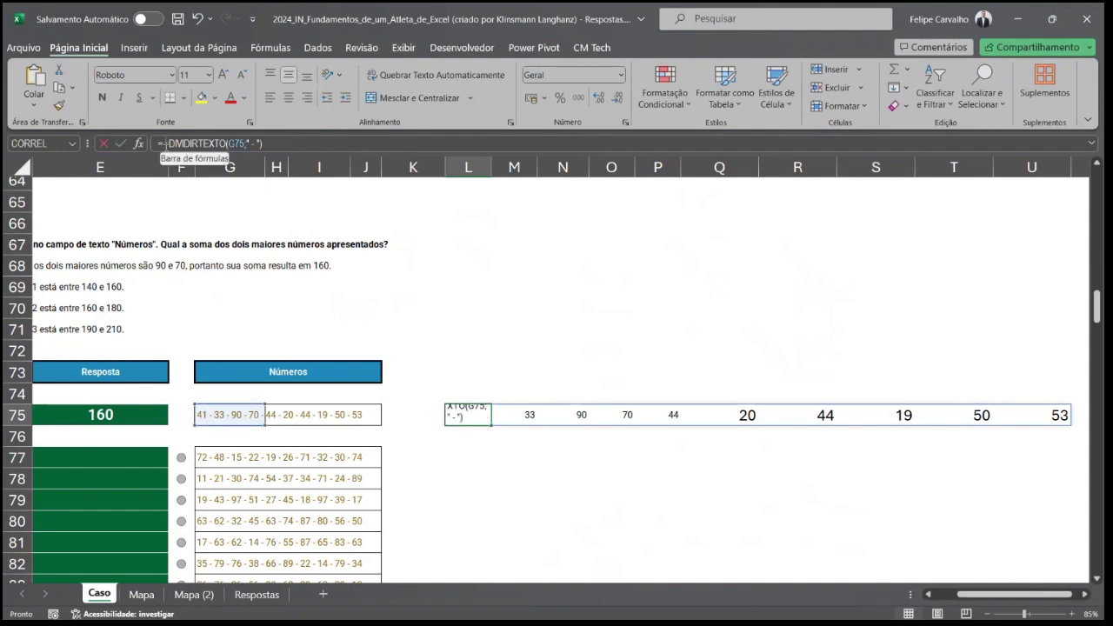
Step: Try a two-row sequence in L73 with =SEQUÊNCIA(2)
click(475, 373)
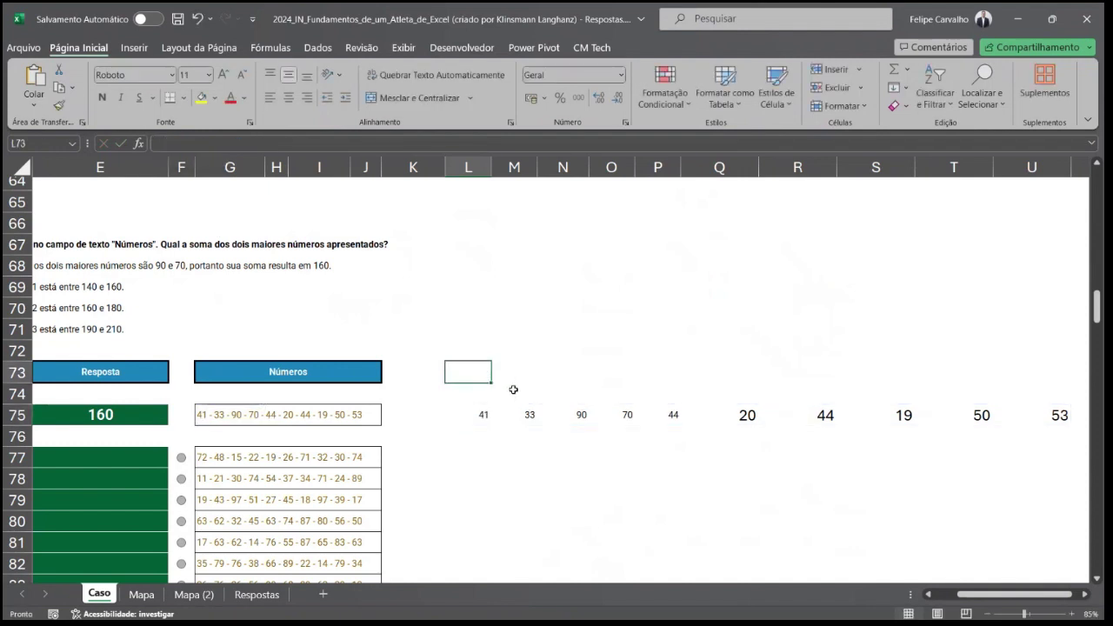
text(=se)
key(Down)
key(Down)
key(Down)
key(Down)
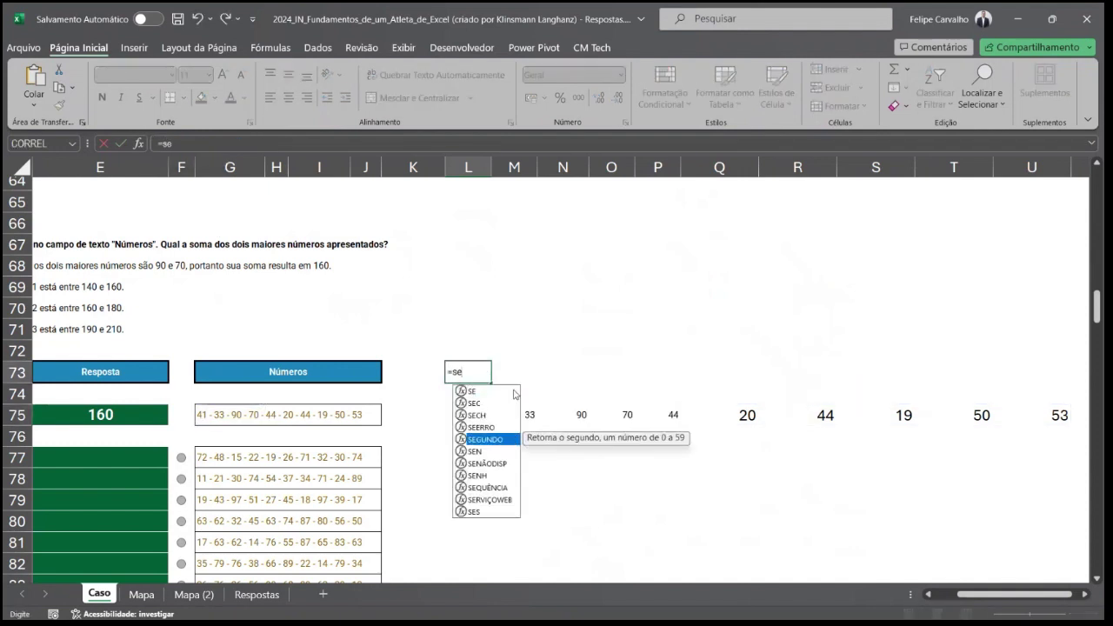
key(Down)
key(Down)
key(Down)
key(Down)
key(Tab)
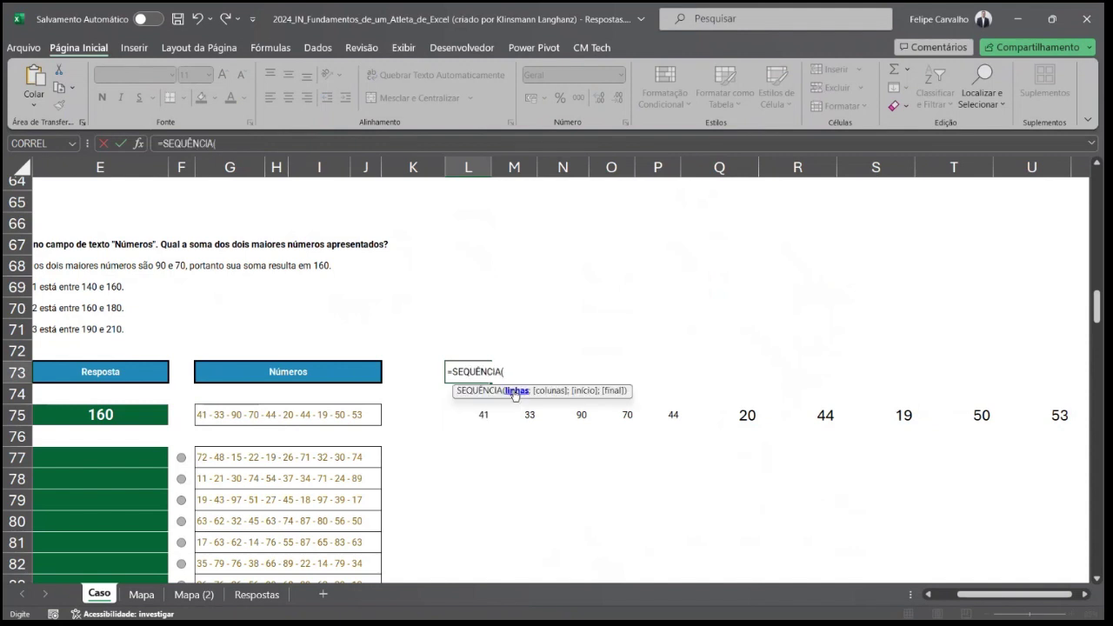
text(2)
key(Return)
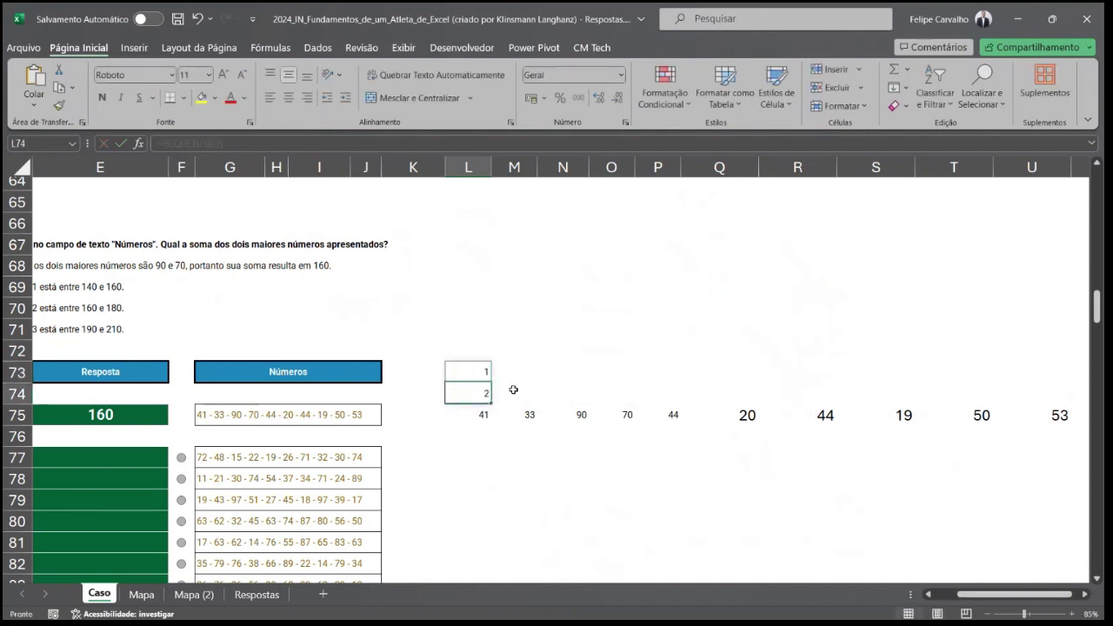
Step: Clear the trial sequence from L73:L74
key(Up)
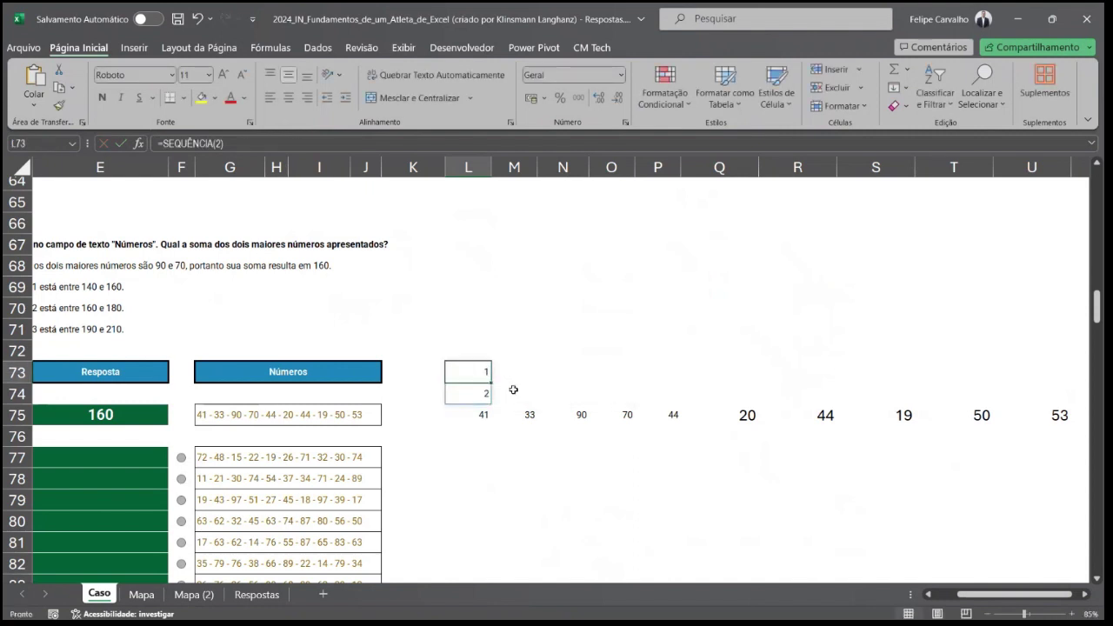
key(shift+Down)
key(Delete)
key(Down)
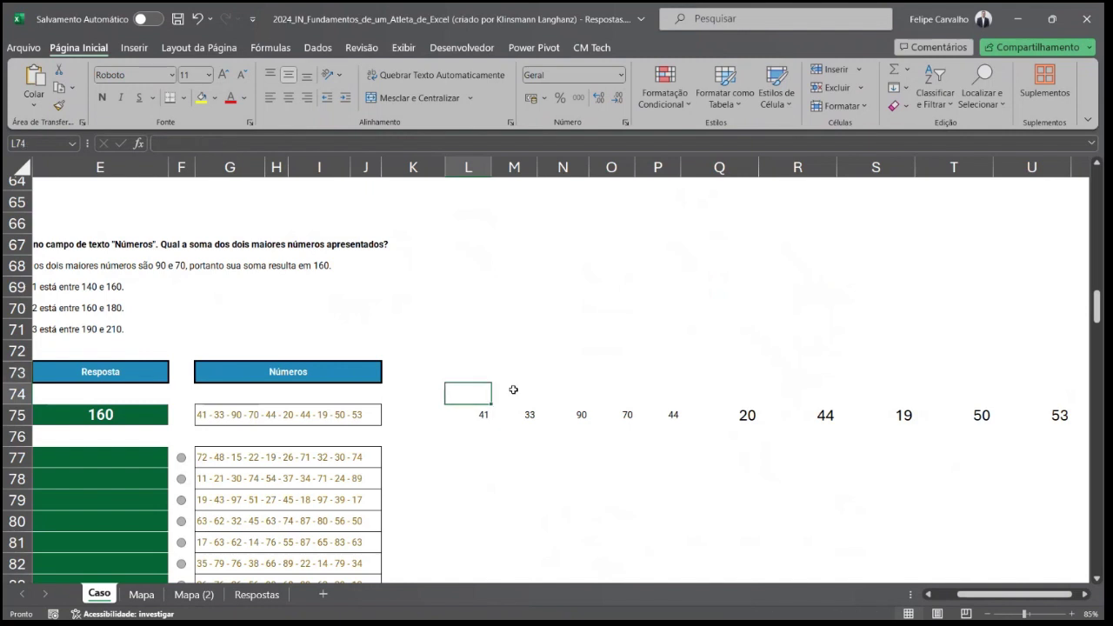
Step: Wrap the L75 formula in MAIOR with SEQUÊNCIA(2) as k, giving =MAIOR(--DIVIDIRTEXTO(G75;" - ");SEQUÊNCIA(2))
key(Down)
key(F2)
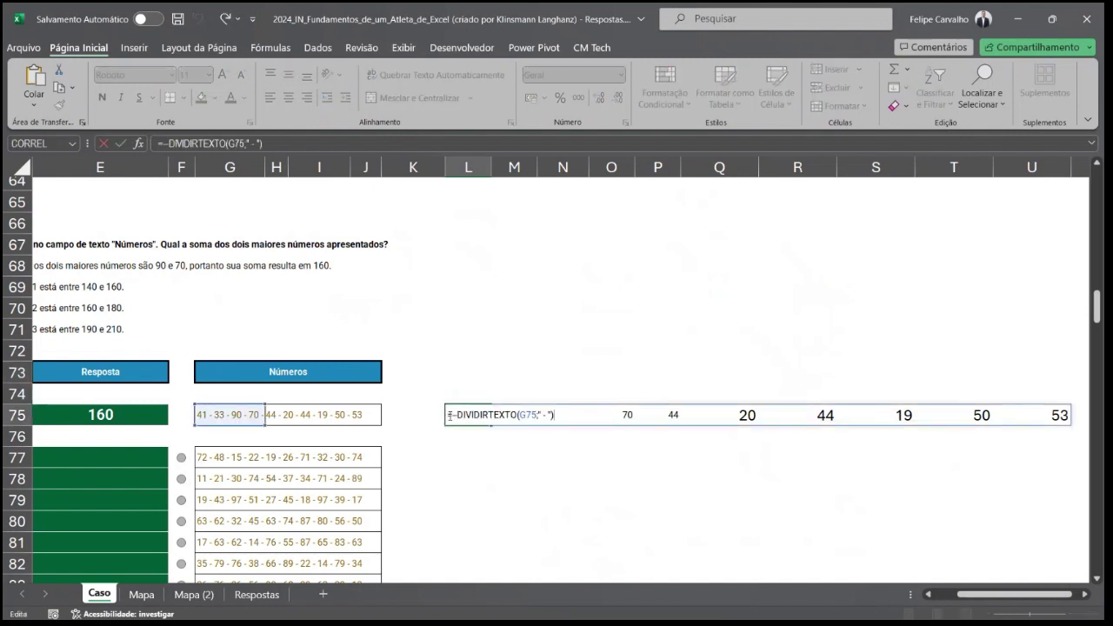
click(450, 416)
text(maior)
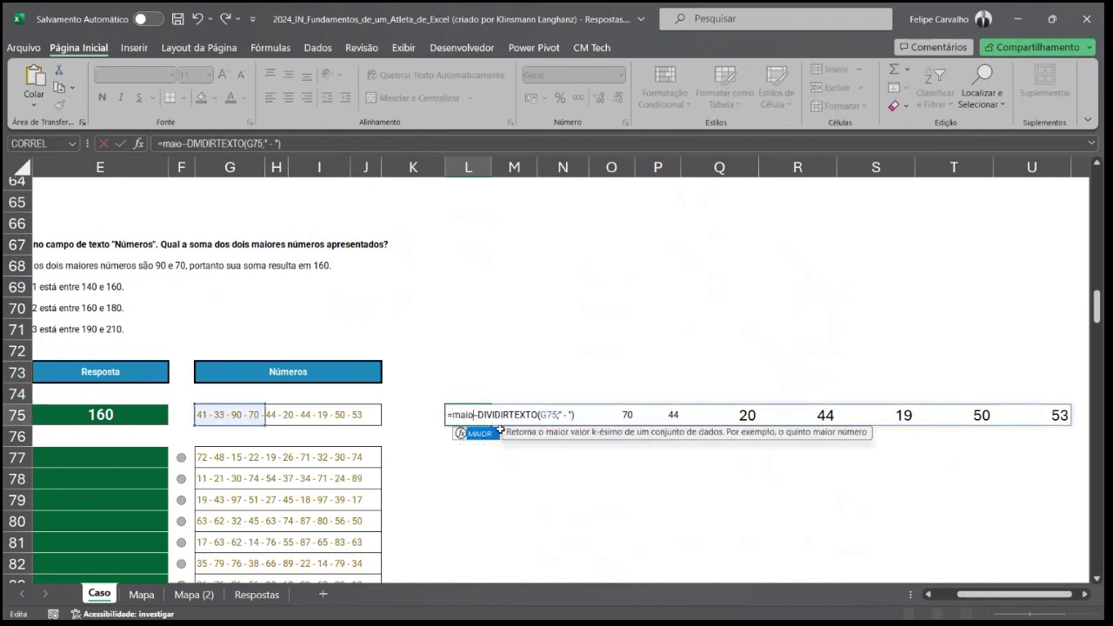
key(Tab)
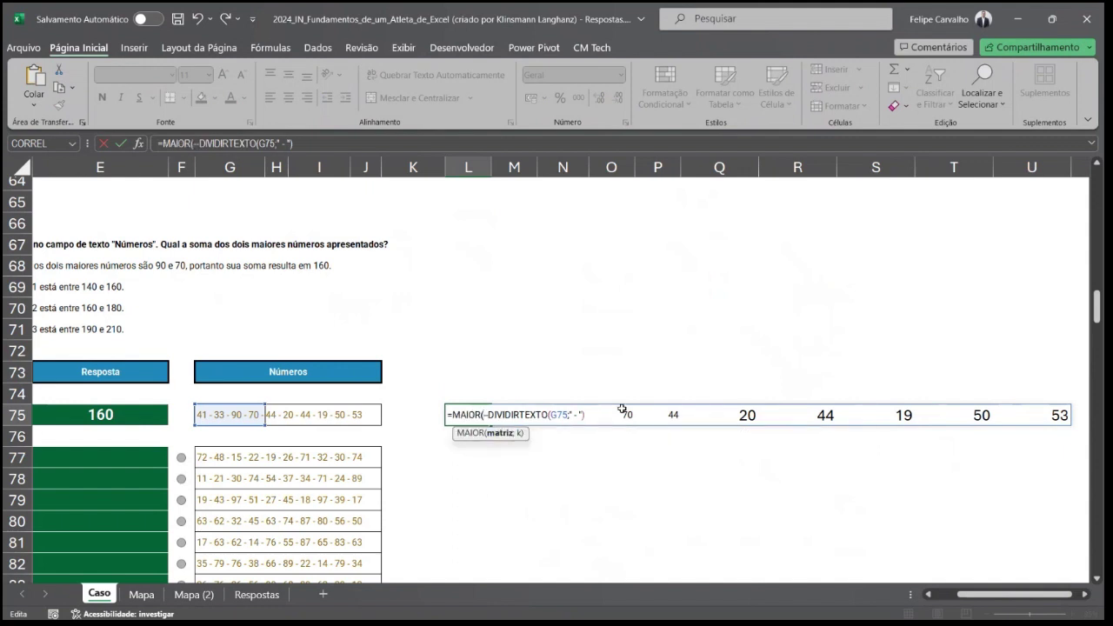
click(588, 414)
text(;se)
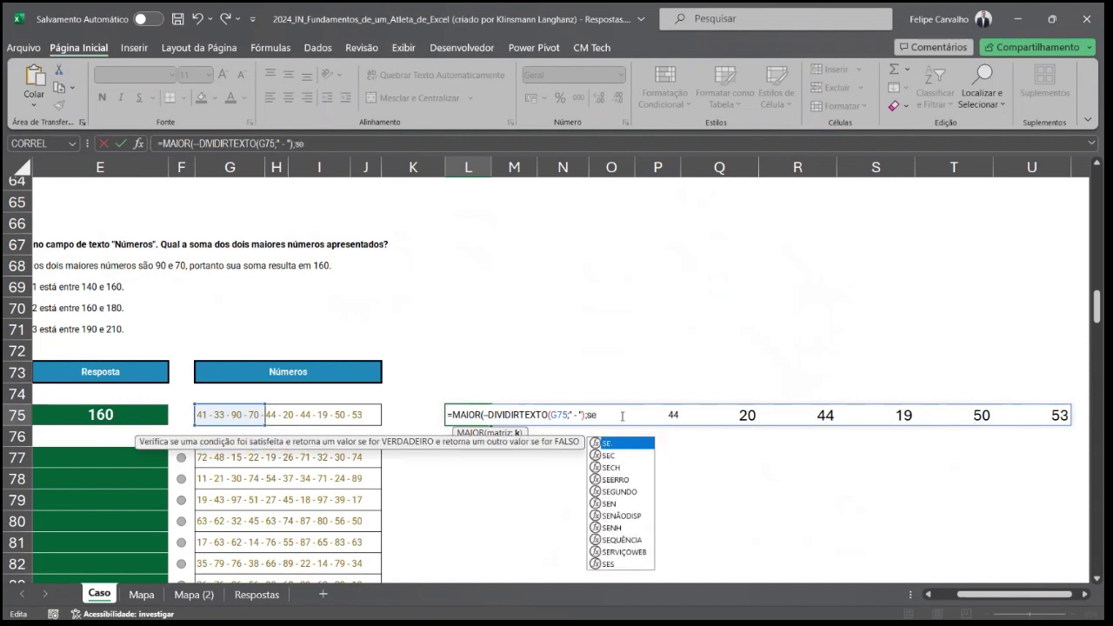
key(Down)
key(Down)
key(Down)
key(Down)
key(Down)
key(Down)
key(Down)
key(Down)
key(Tab)
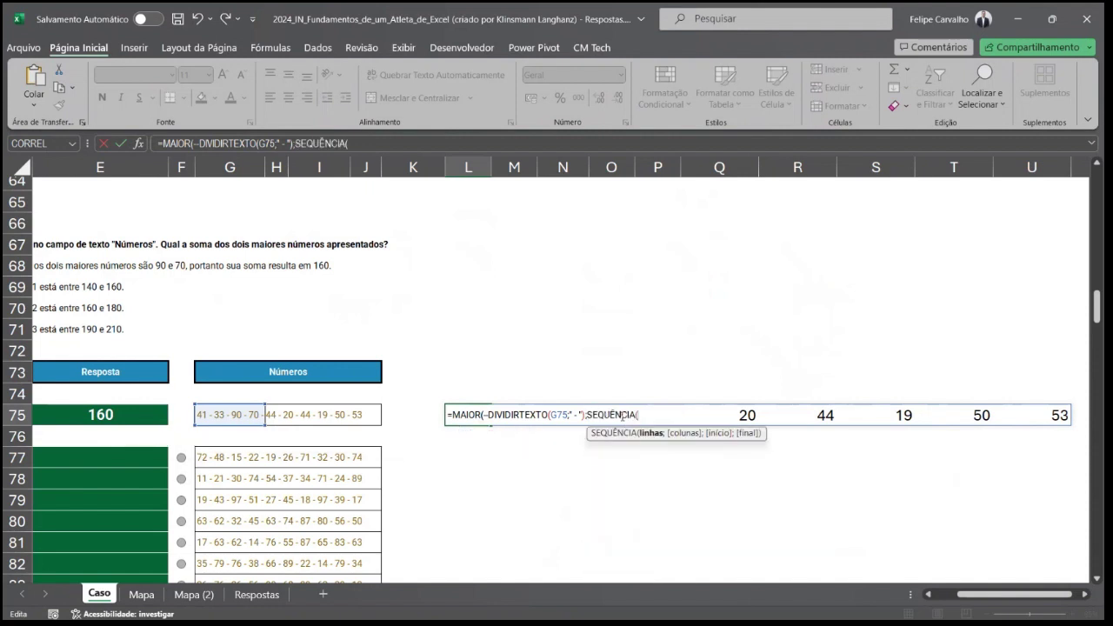
text(2))
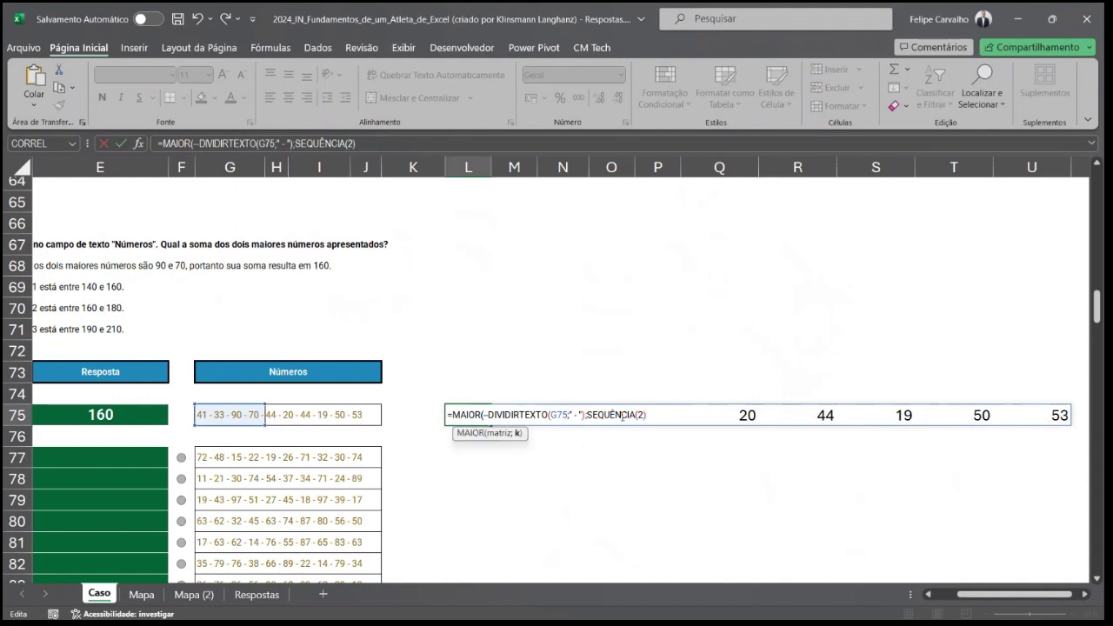
text())
key(Return)
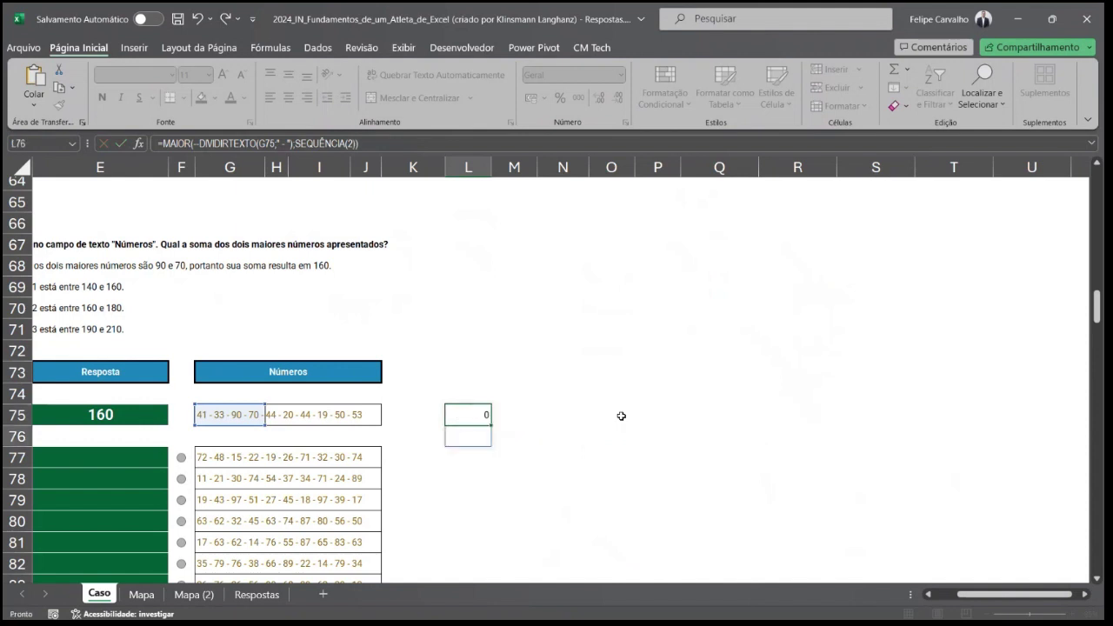
Step: Wrap the L75 formula in SOMA, giving =SOMA(MAIOR(--DIVIDIRTEXTO(G75;" - ");SEQUÊNCIA(2)))
key(Up)
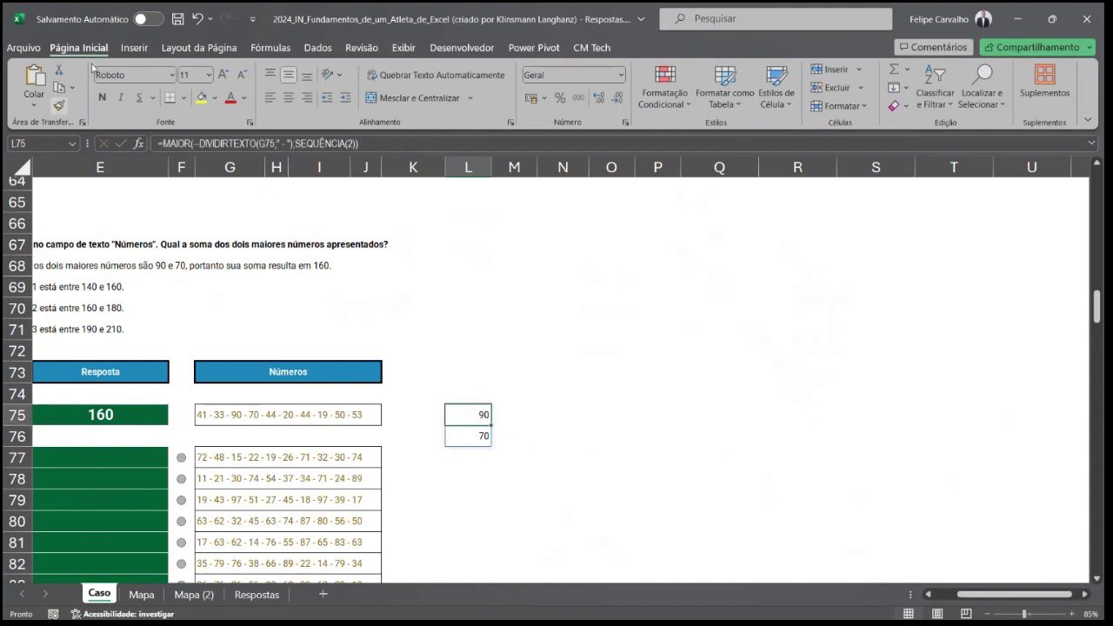
click(195, 146)
text(SOMA()
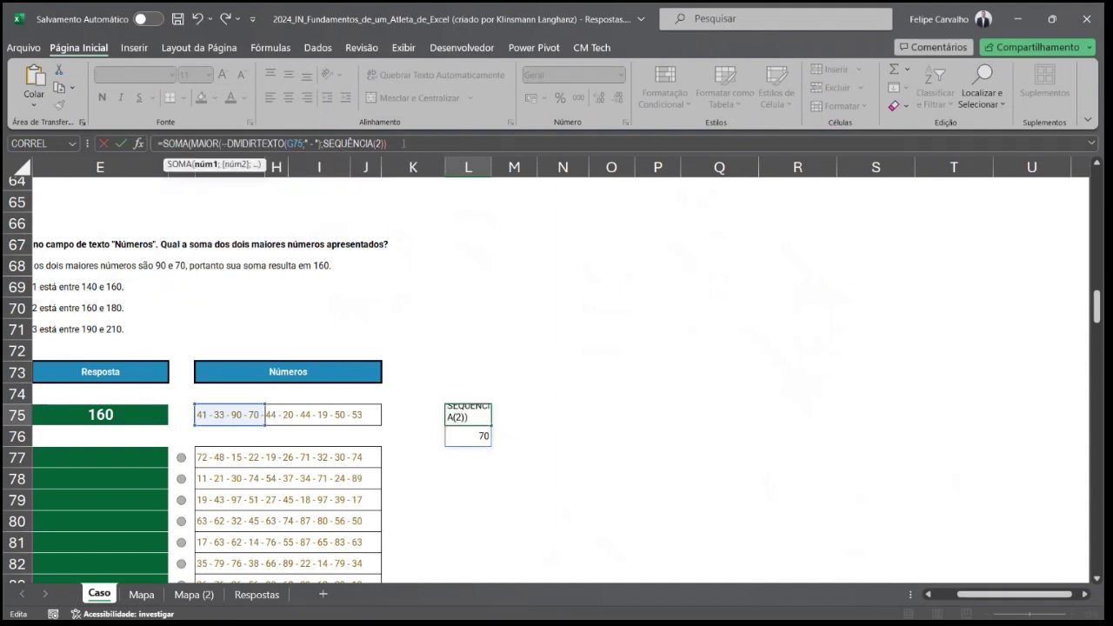
text())
key(ctrl+Return)
key(F2)
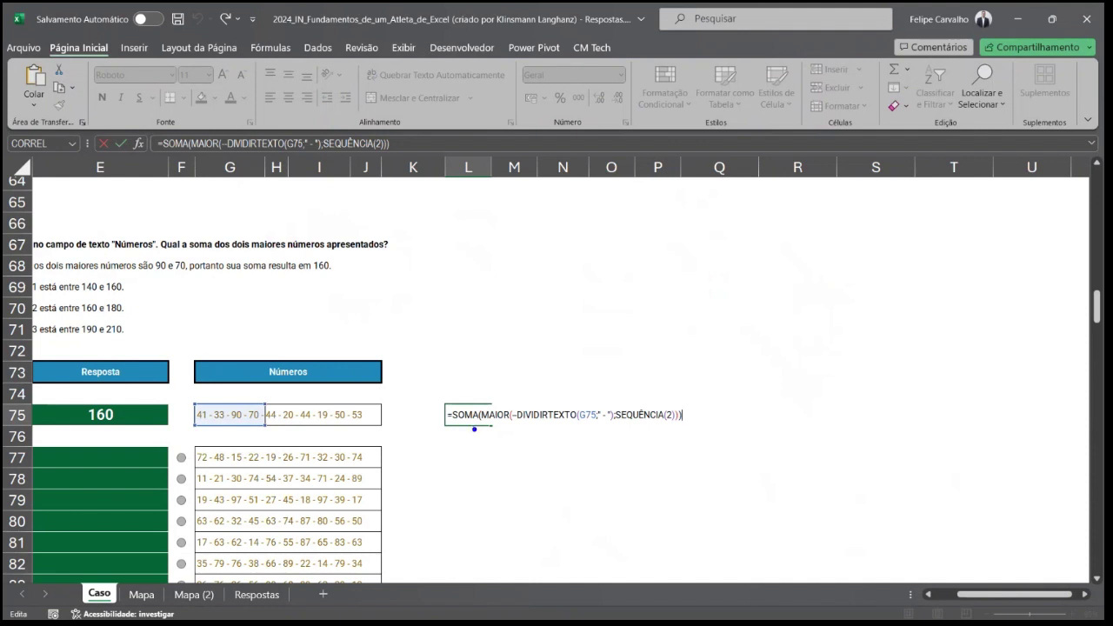
mouse_move(429, 390)
mouse_down()
mouse_move(598, 433)
mouse_move(701, 431)
mouse_up()
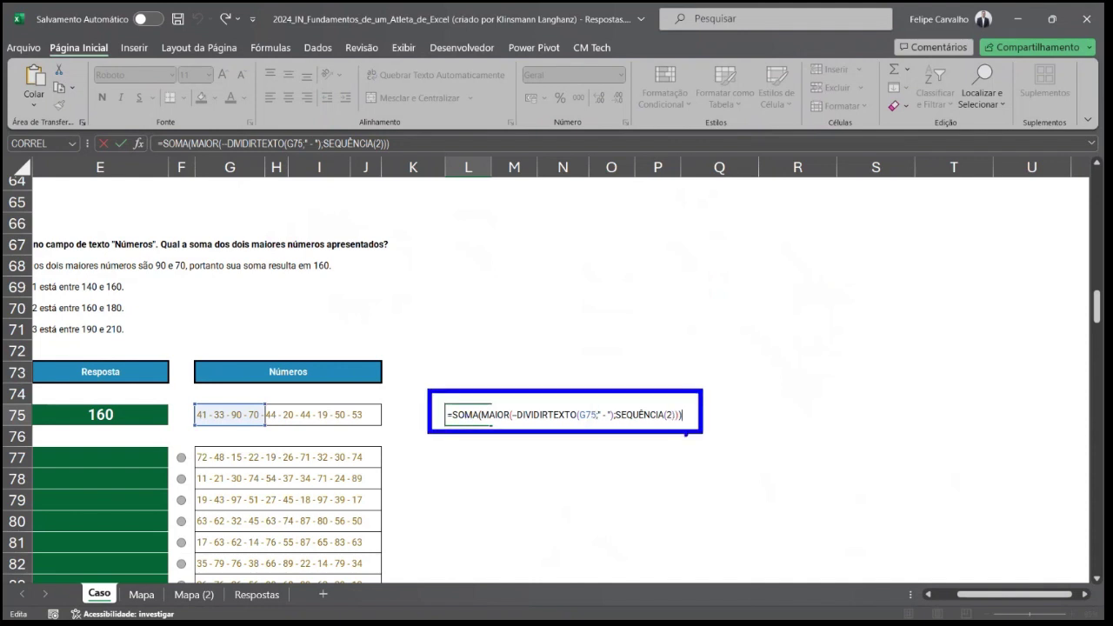
drag(617, 425, 685, 425)
key(Escape)
key(Return)
key(Up)
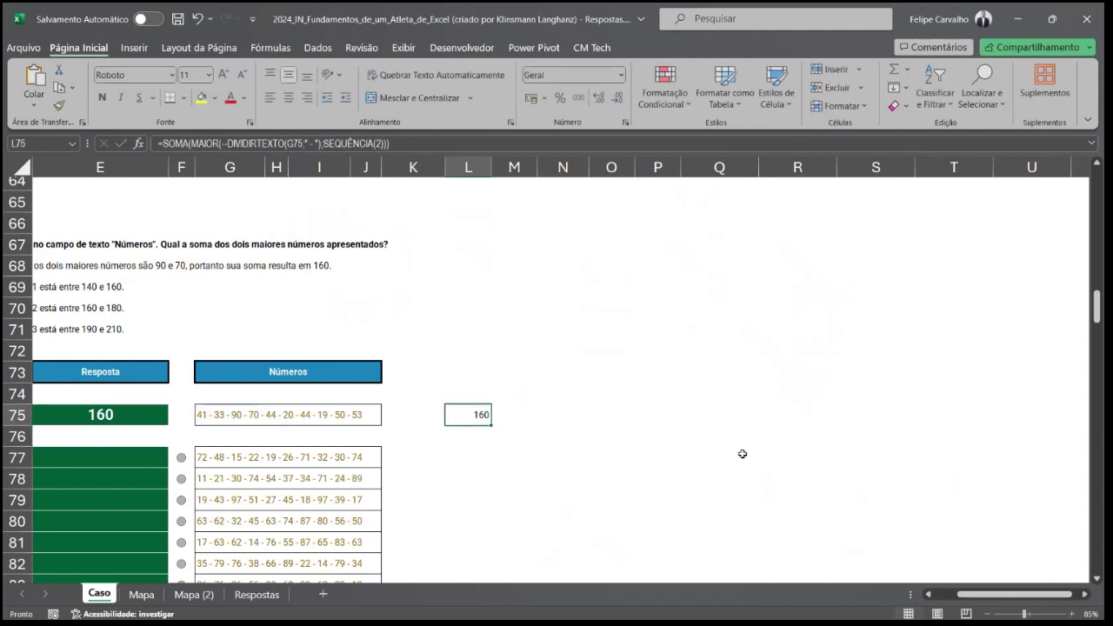
Step: Copy the L75 sum formula into L77:L96 for questions 11 to 30
key(Left)
key(Left)
key(Left)
key(Left)
key(Left)
key(Left)
key(Left)
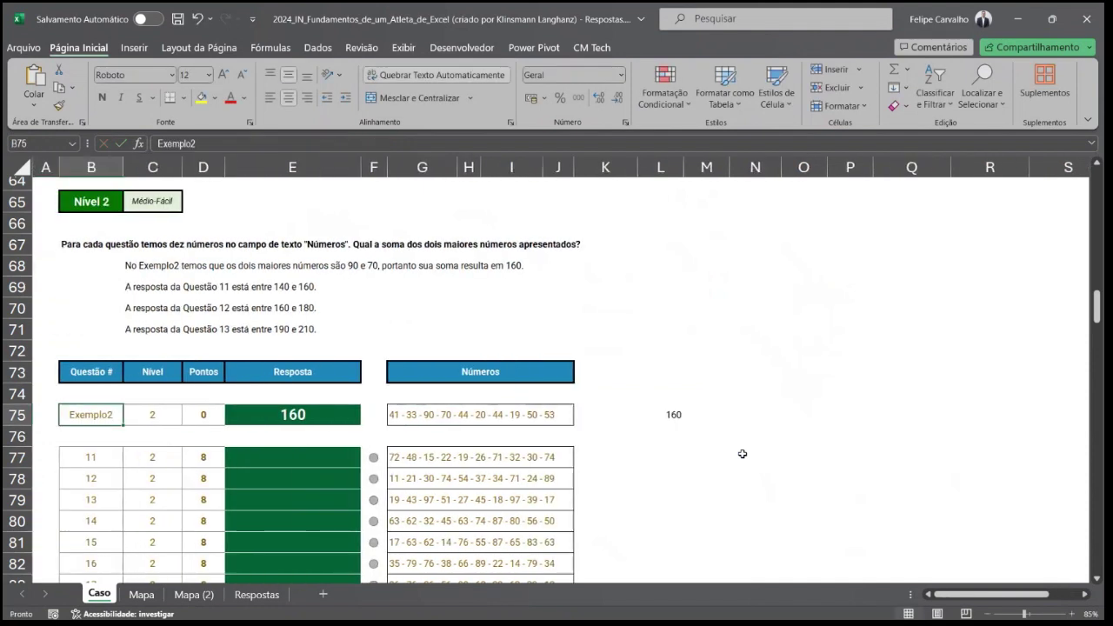
key(Right)
key(Right)
key(Right)
key(Right)
key(Right)
key(Right)
key(Right)
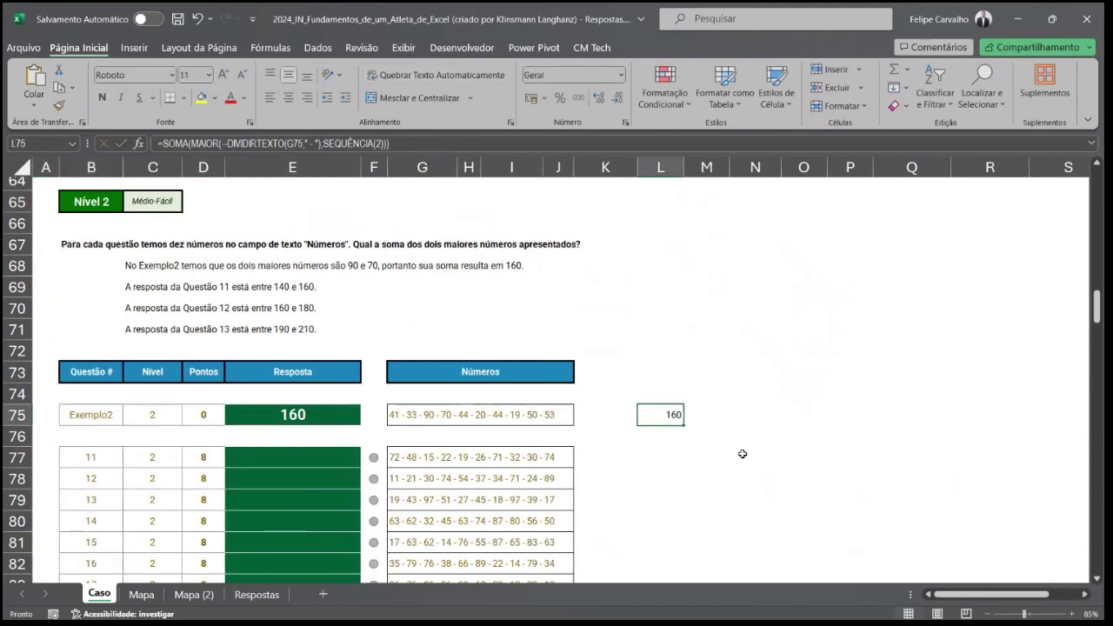
key(ctrl+c)
key(Down)
key(Down)
key(ctrl+v)
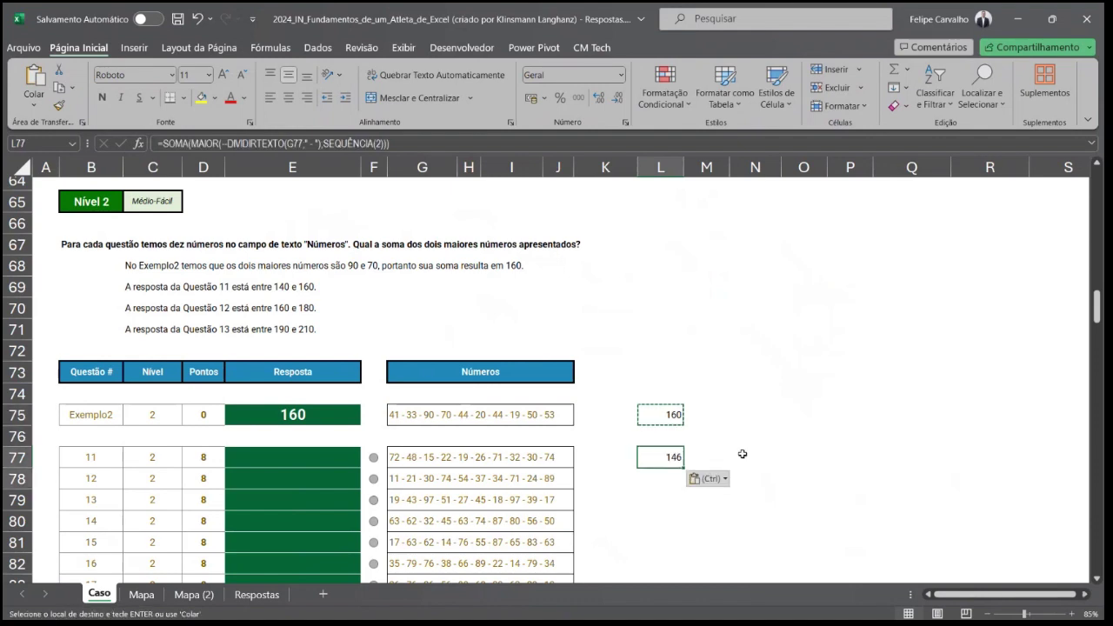
key(shift+Down)
scroll(670, 521, down, 4)
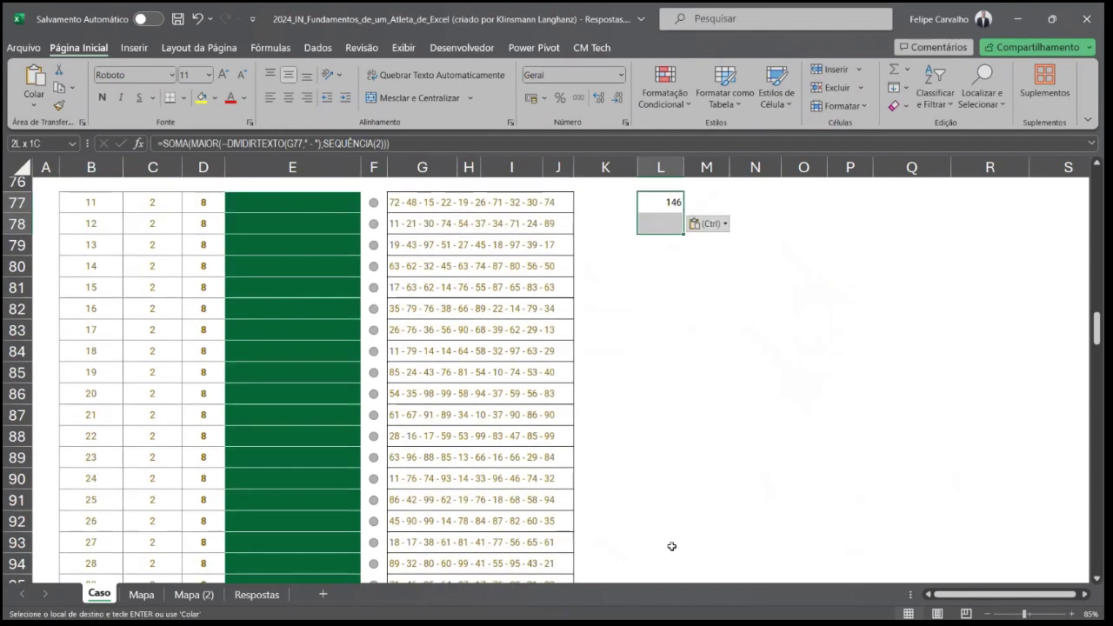
scroll(671, 546, down, 2)
shift+click(669, 478)
key(Return)
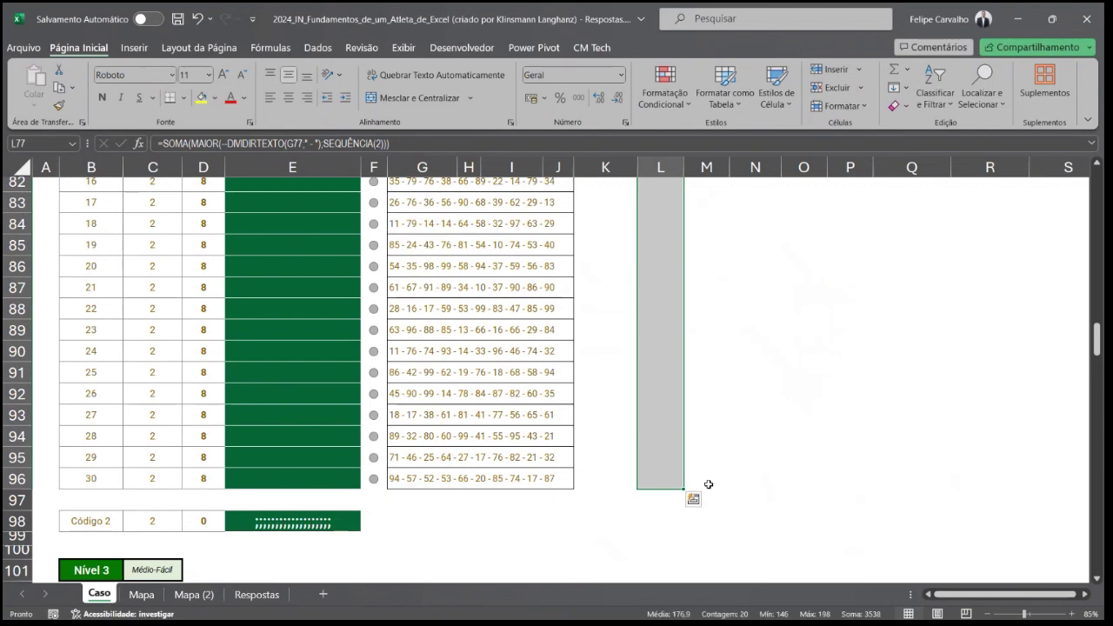
Step: Copy the L77:L96 results into the Nível 2 Resposta cells starting at E77 as values only
scroll(708, 484, up, 2)
scroll(708, 484, down, 1)
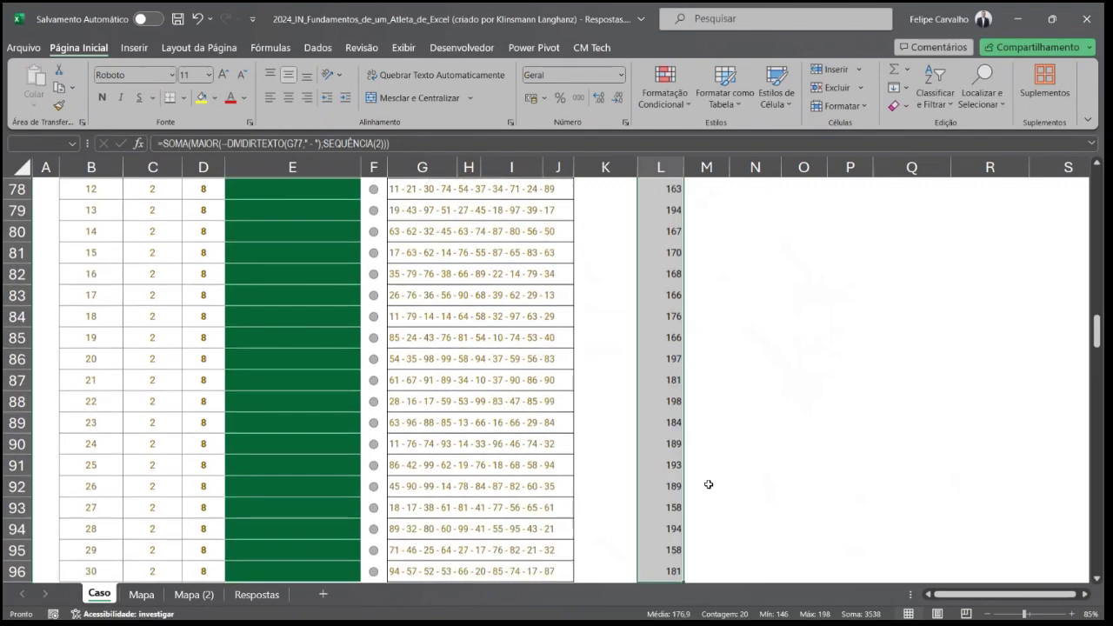
key(ctrl+c)
key(Left)
key(Left)
key(Left)
key(Left)
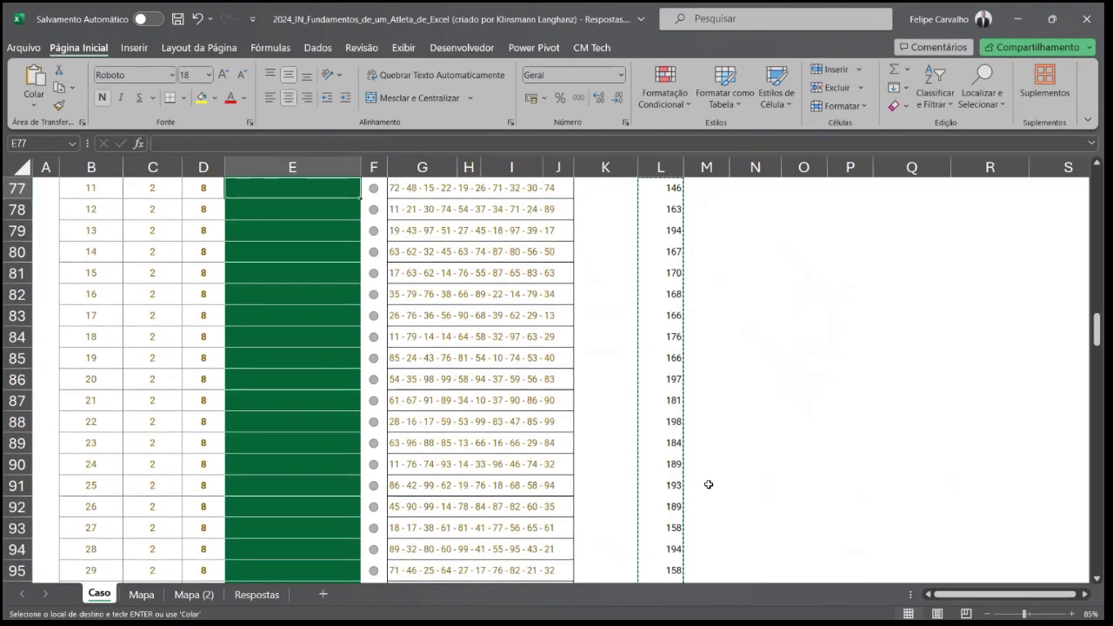
key(ctrl+alt+v)
key(v)
key(Return)
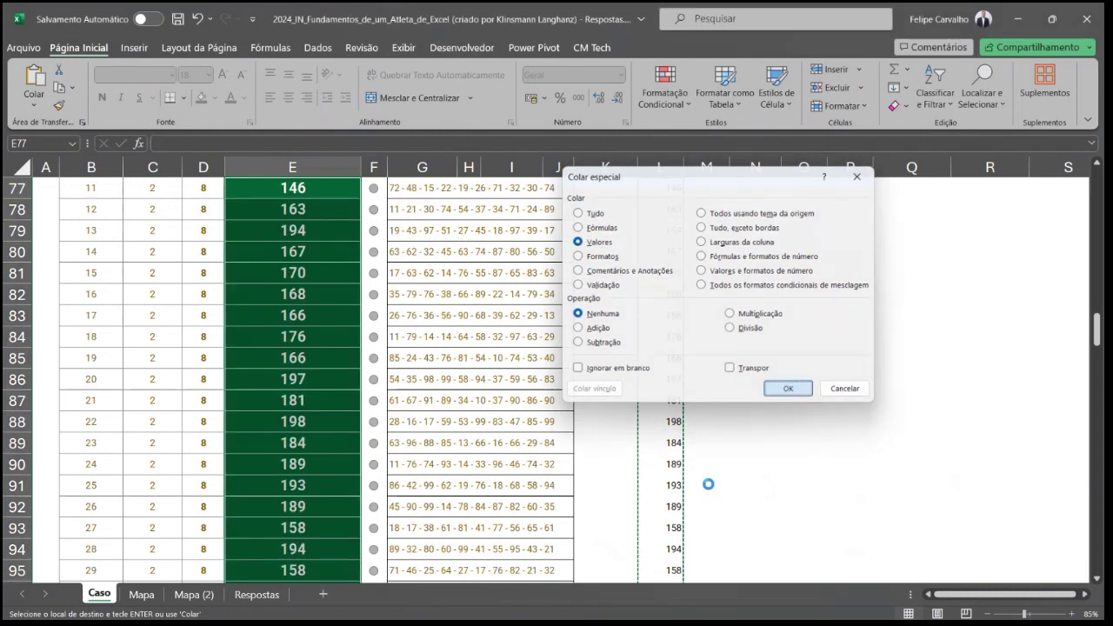
scroll(365, 347, down, 2)
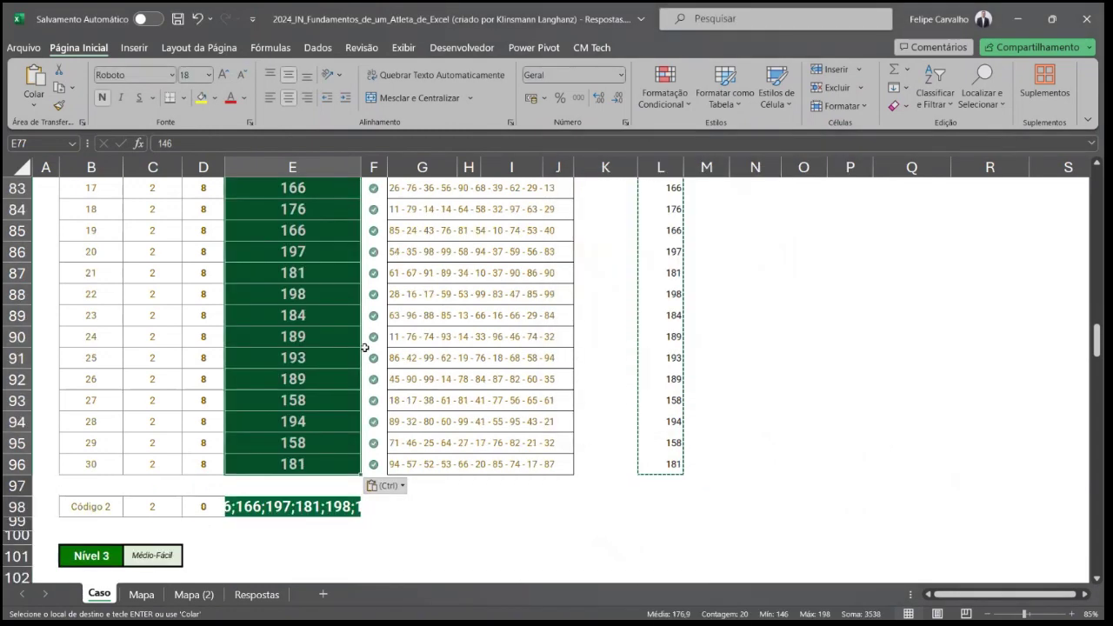
Step: Review the Bônus 1 and Bônus 2 questions, then the Nível 1 answers they refer to
scroll(365, 348, up, 18)
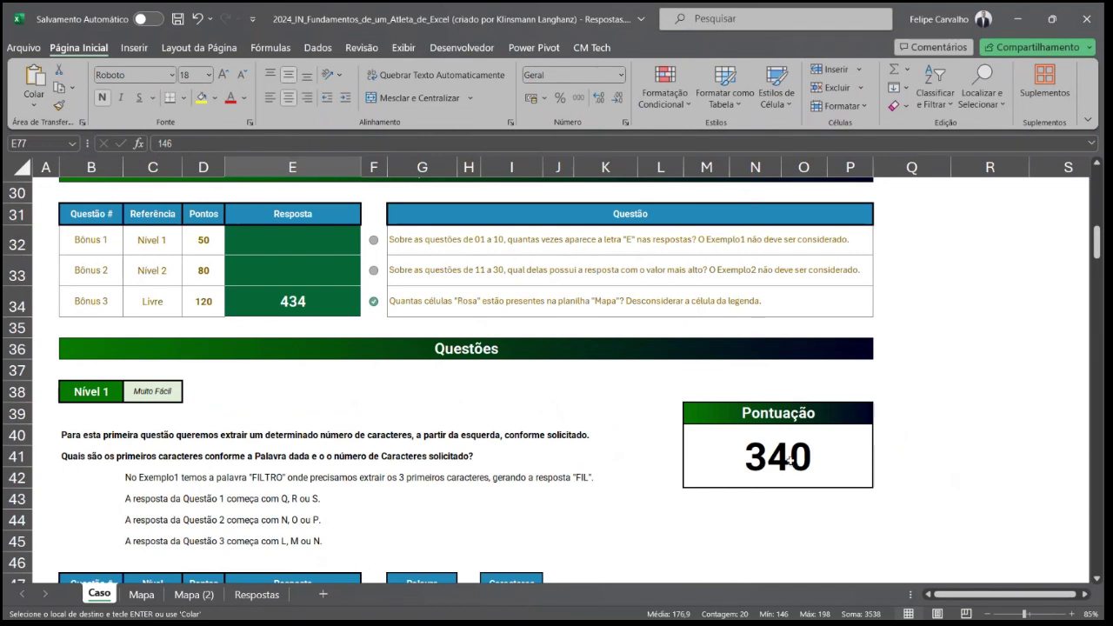
click(293, 253)
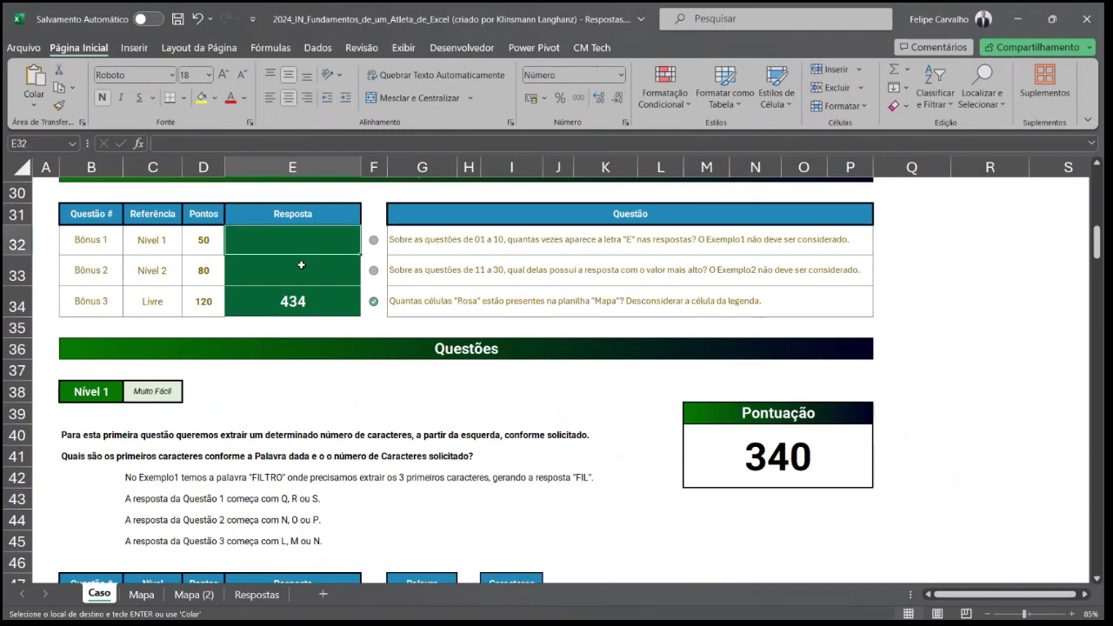
click(299, 266)
click(289, 242)
scroll(738, 292, down, 5)
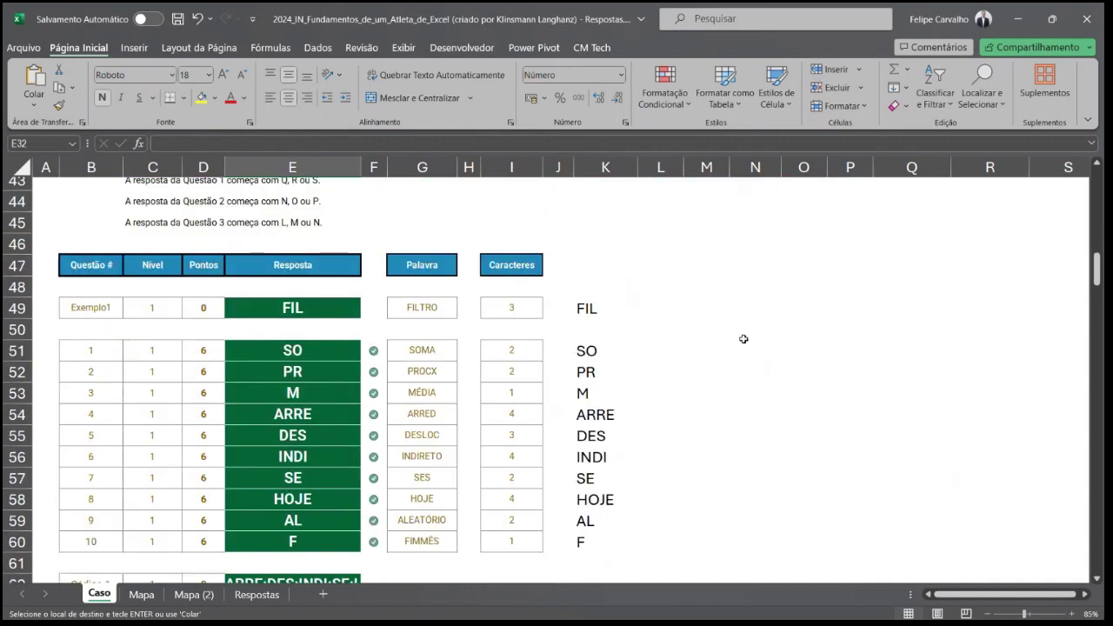
Step: Try counting the letter E in the Nível 1 answers by entering =CONT.SES(K51:K60;"E") in O51
click(803, 355)
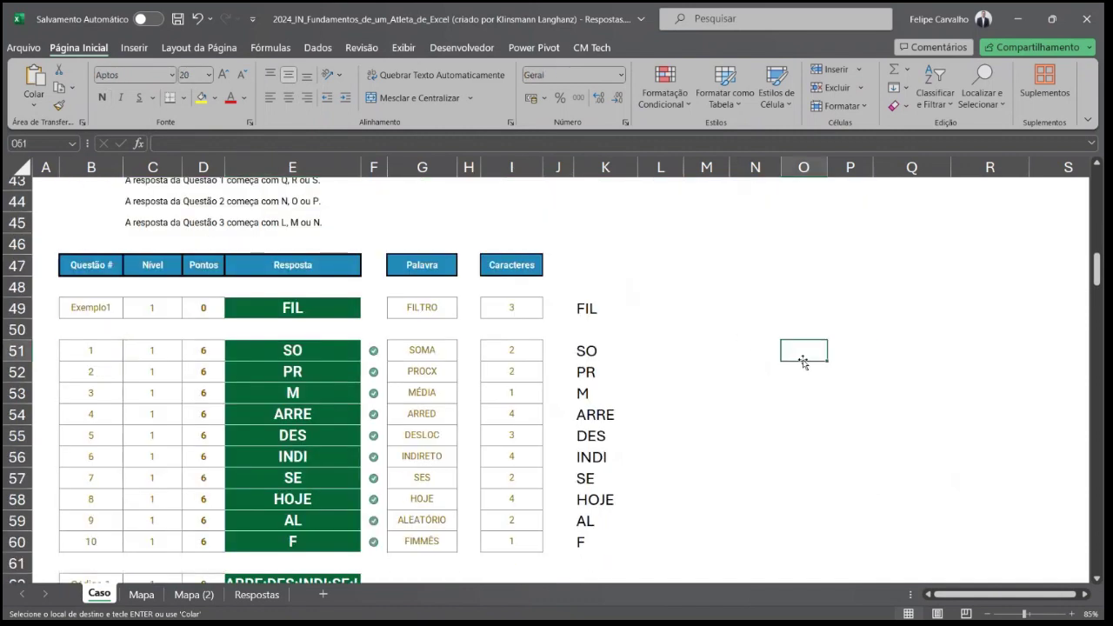
text(=cont)
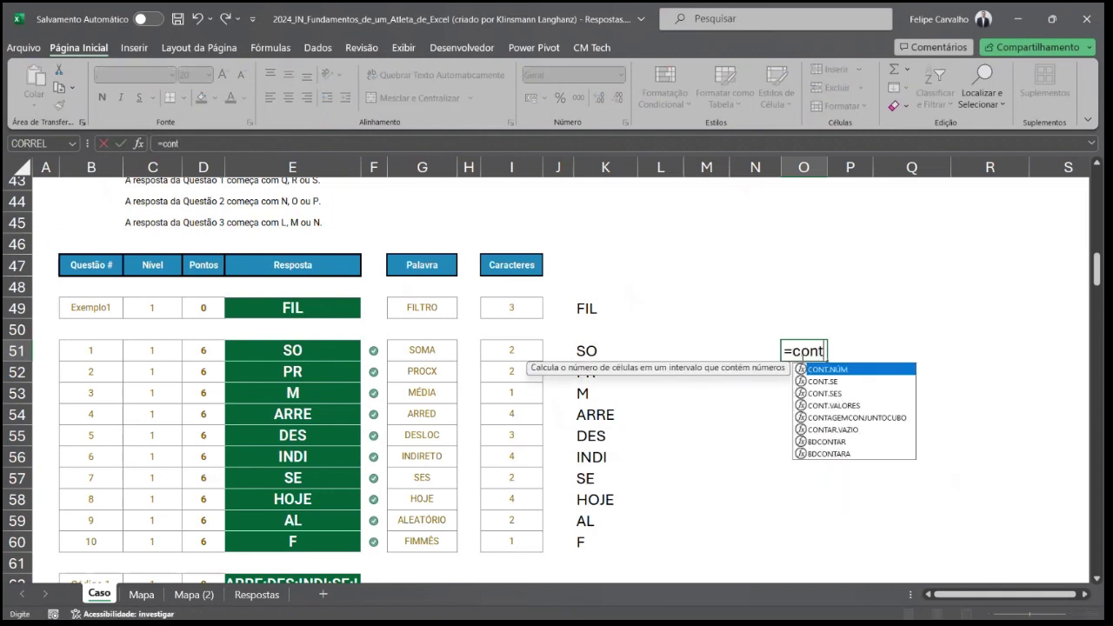
key(Down)
key(Tab)
key(BackSpace)
text(S()
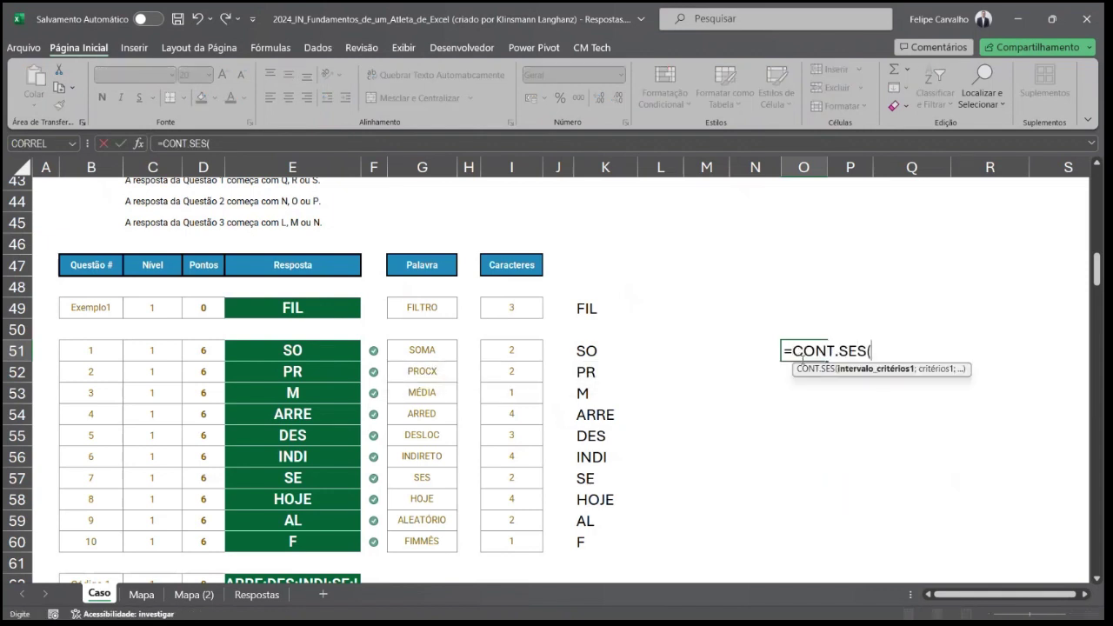
key(Left)
key(Left)
key(Left)
key(Left)
key(ctrl+shift+Down)
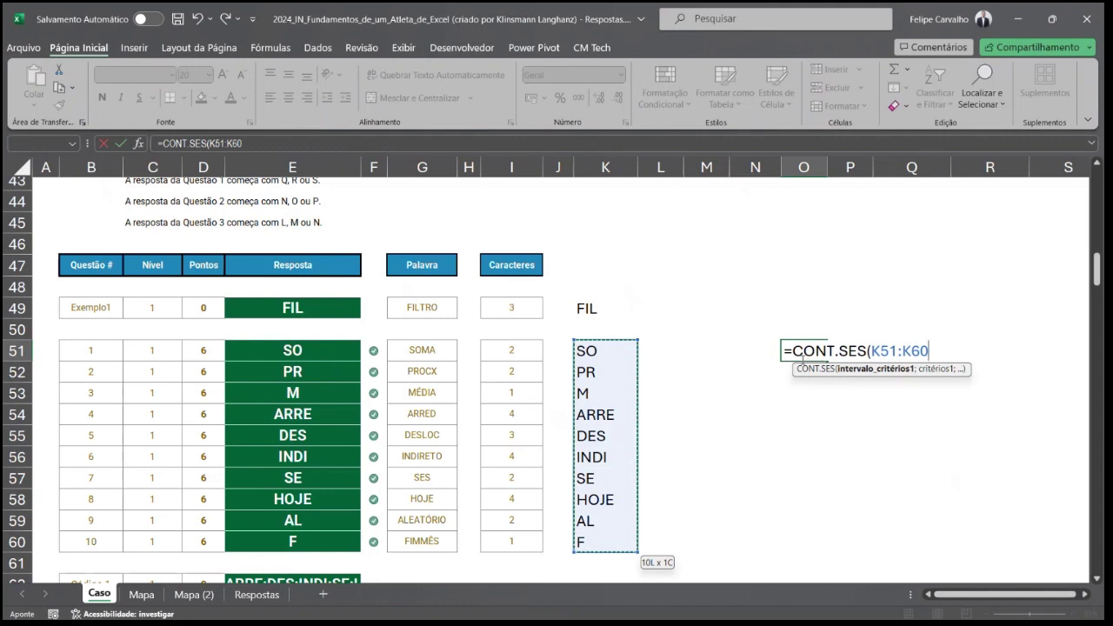
text(;)
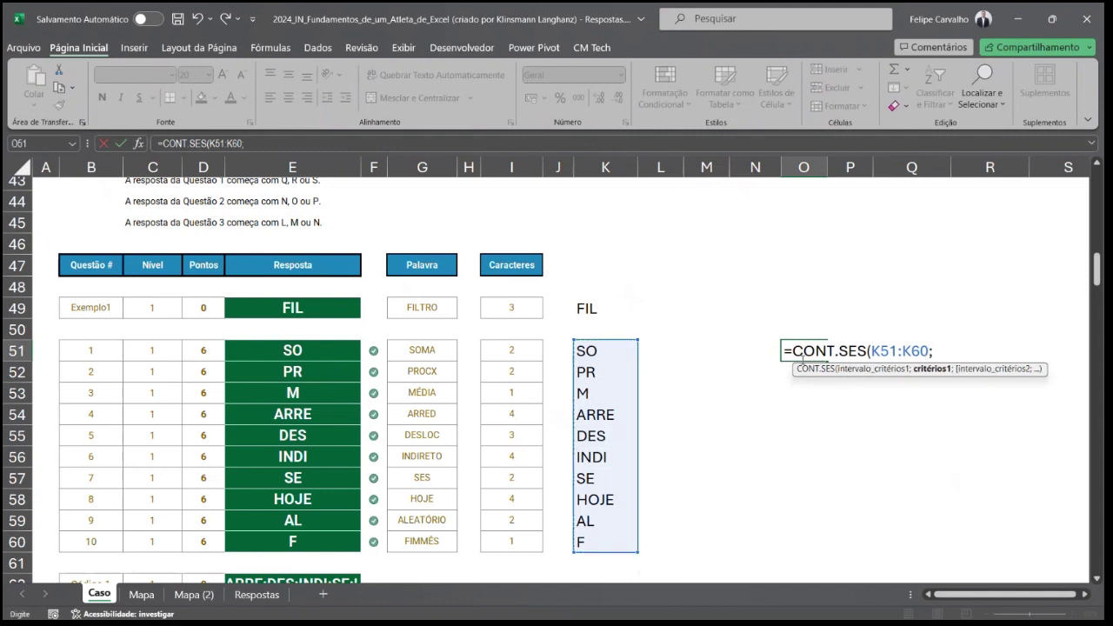
text("E"))
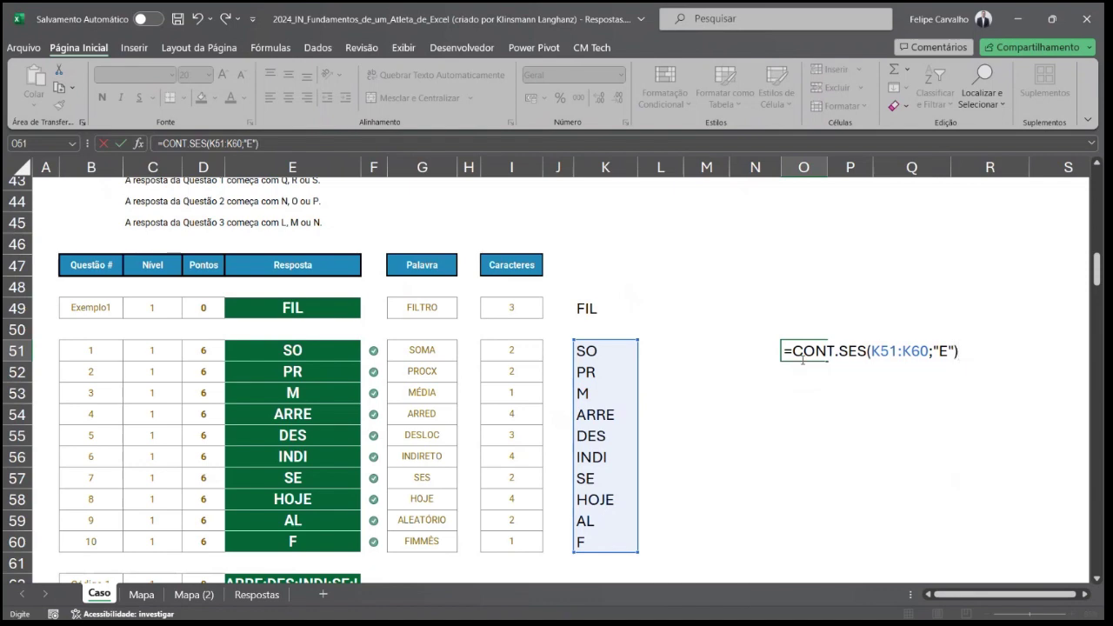
key(ctrl+Return)
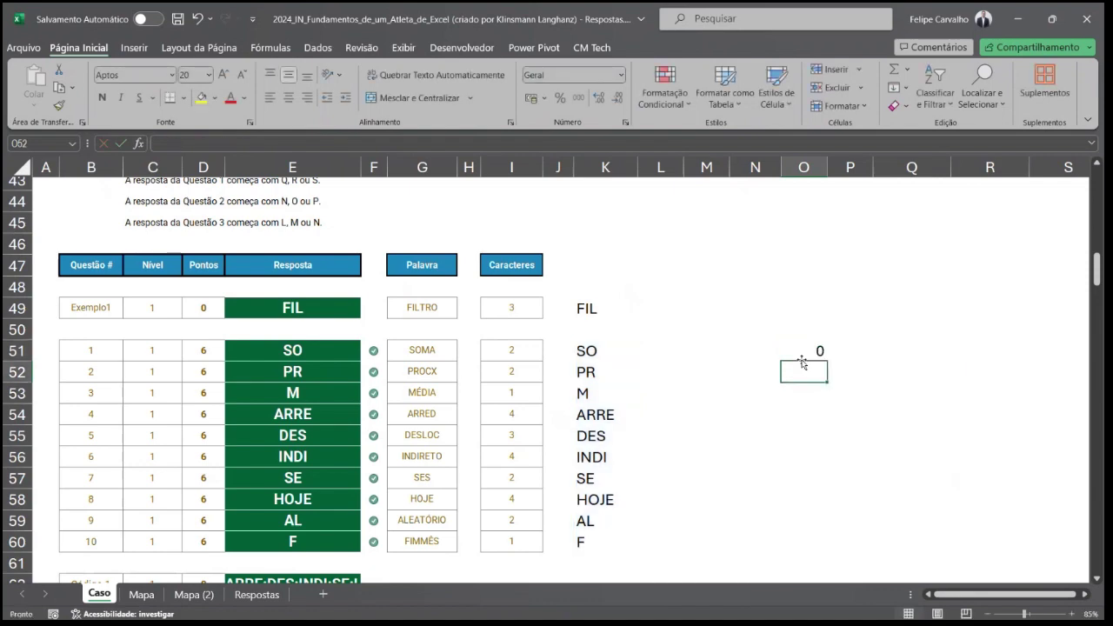
key(F2)
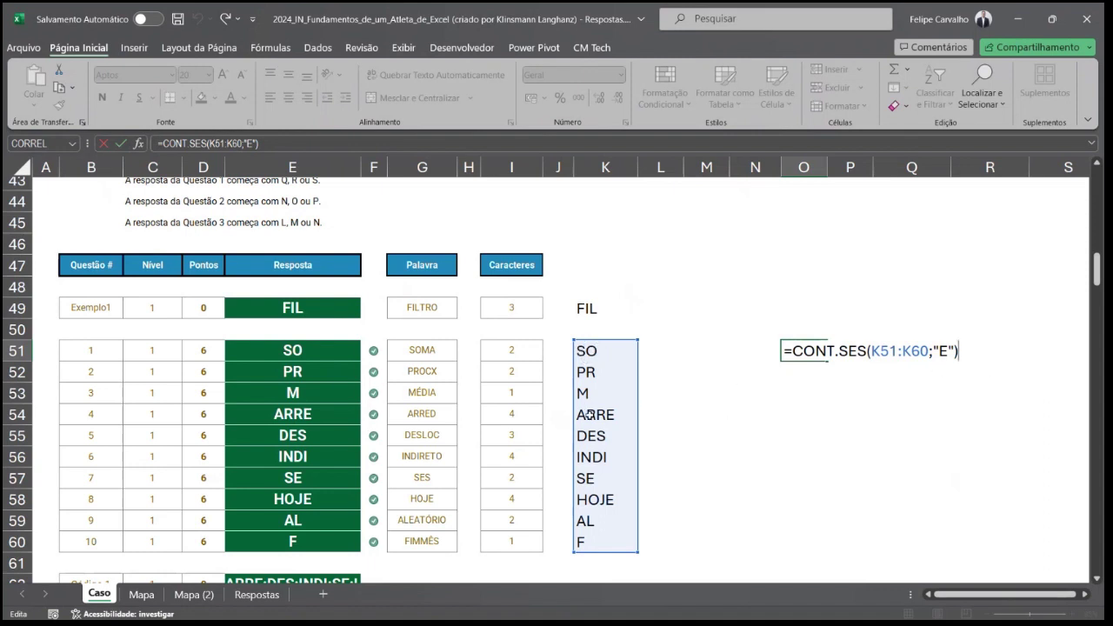
key(ctrl+Return)
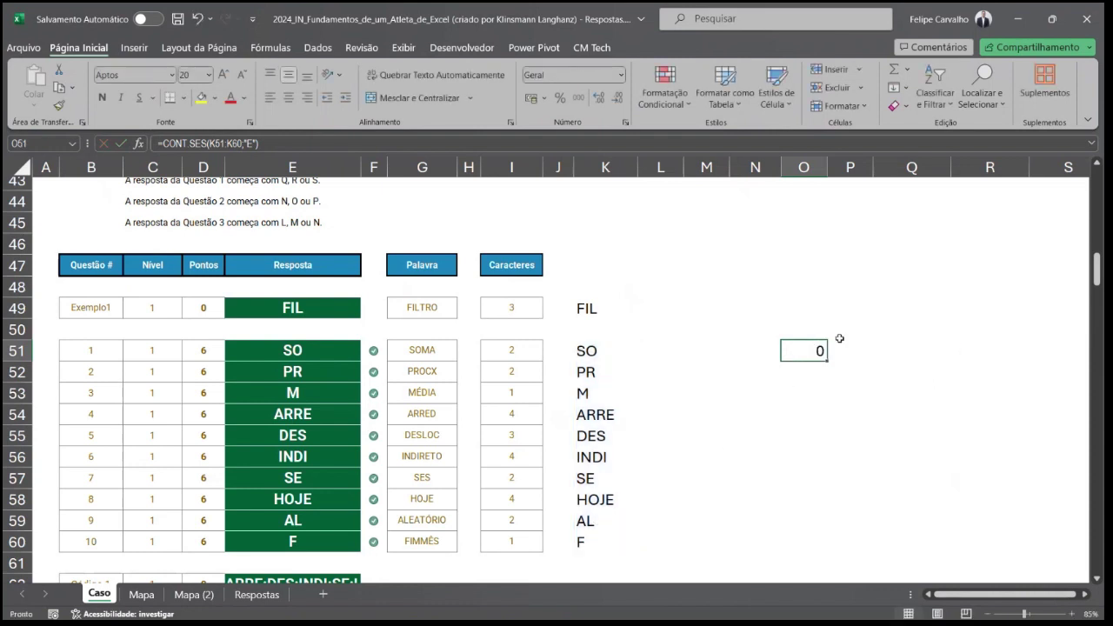
Step: Begin an EXT.TEXTO formula in L51 with K51 as its text argument
key(Left)
key(Left)
key(Left)
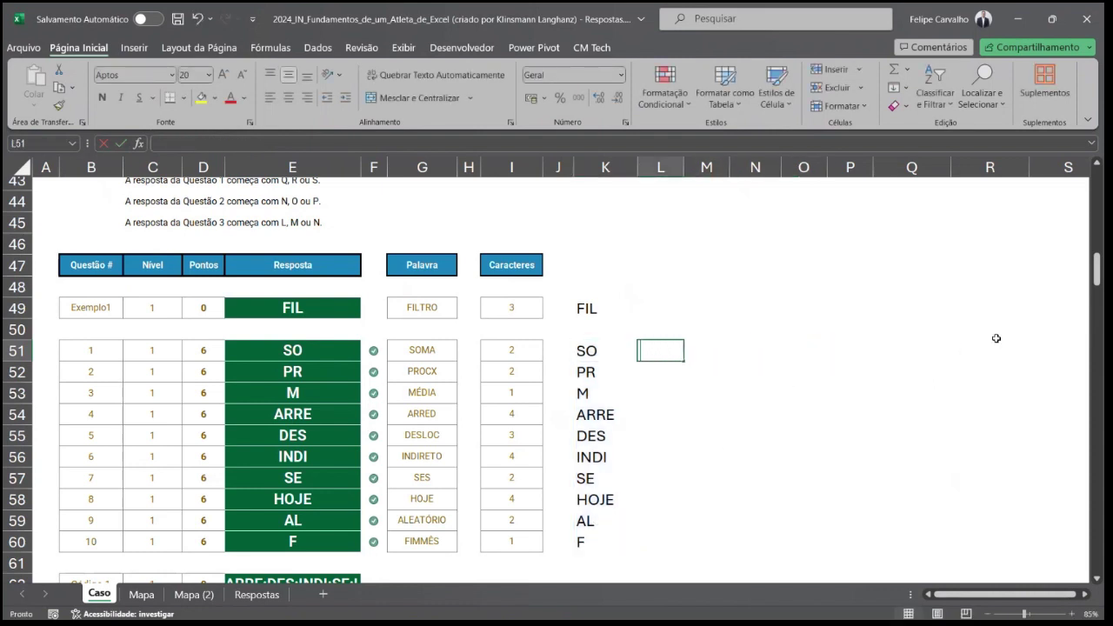
text(=ext)
key(Down)
key(Down)
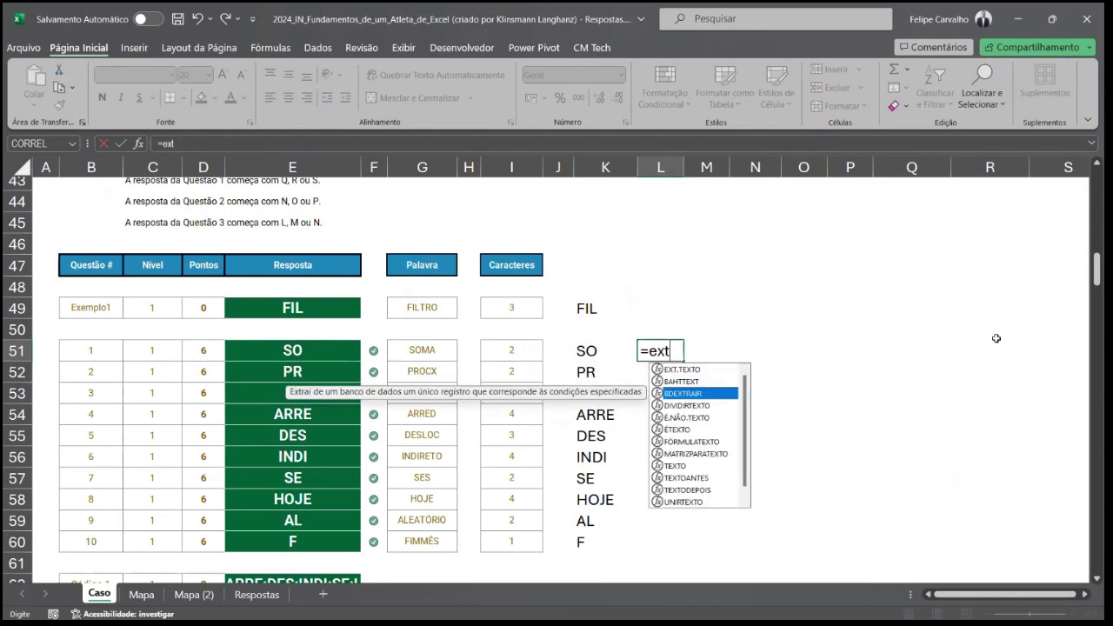
key(Down)
key(Down)
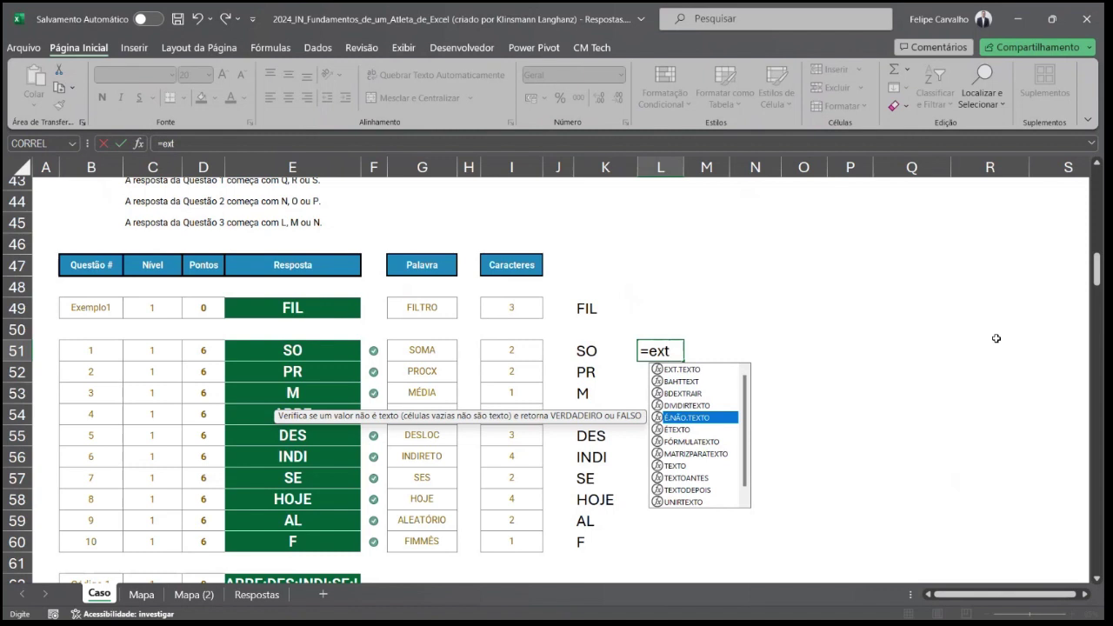
key(BackSpace)
key(Down)
key(Down)
key(Down)
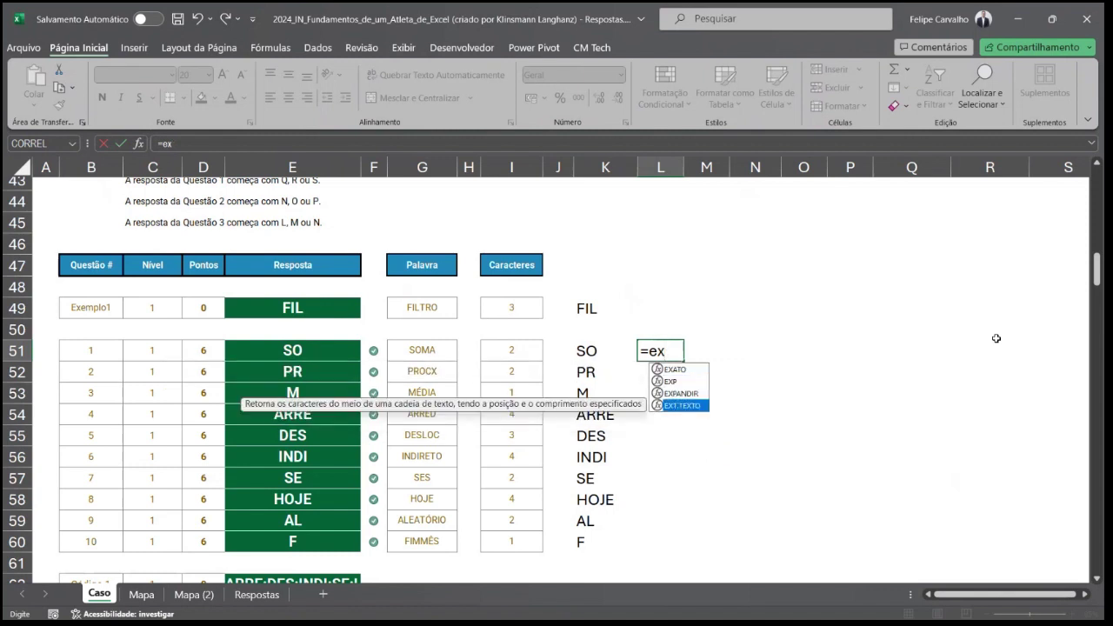
key(Tab)
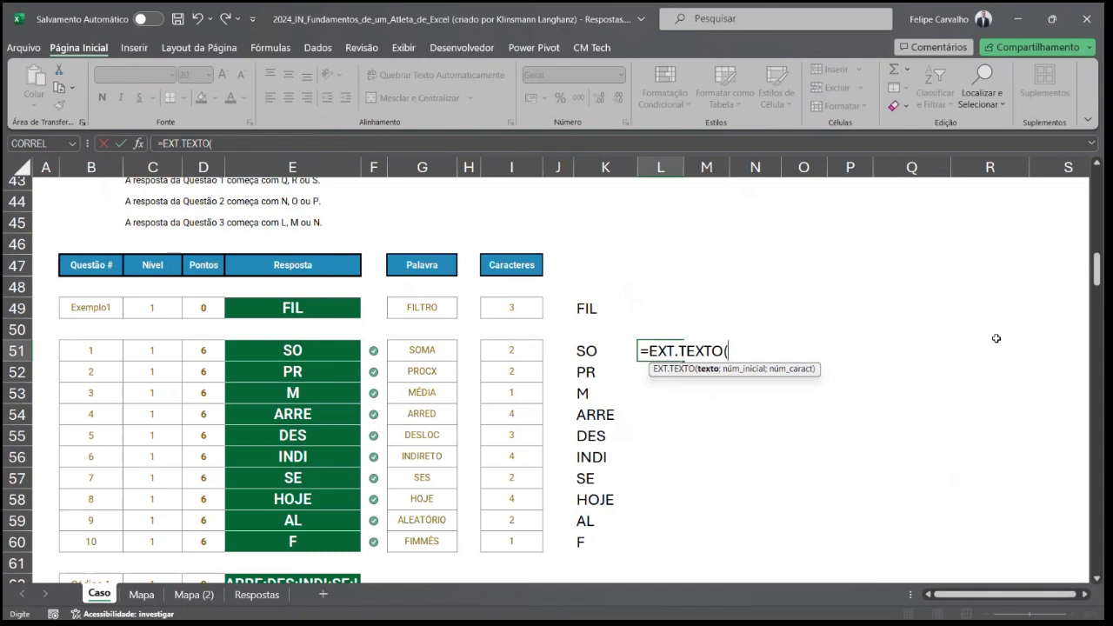
key(Left)
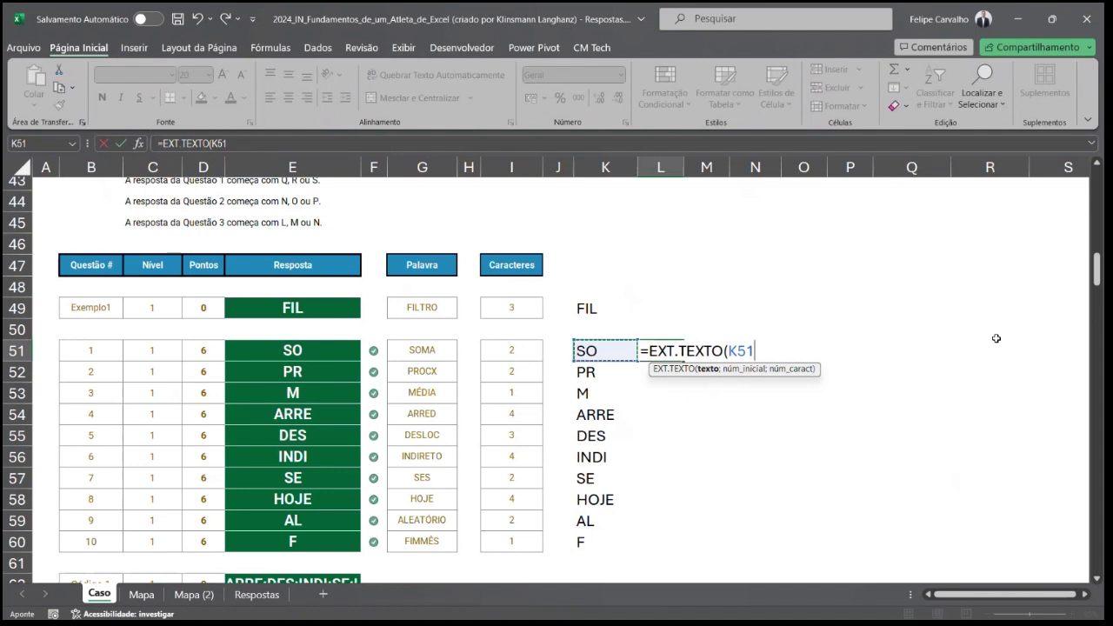
text(;)
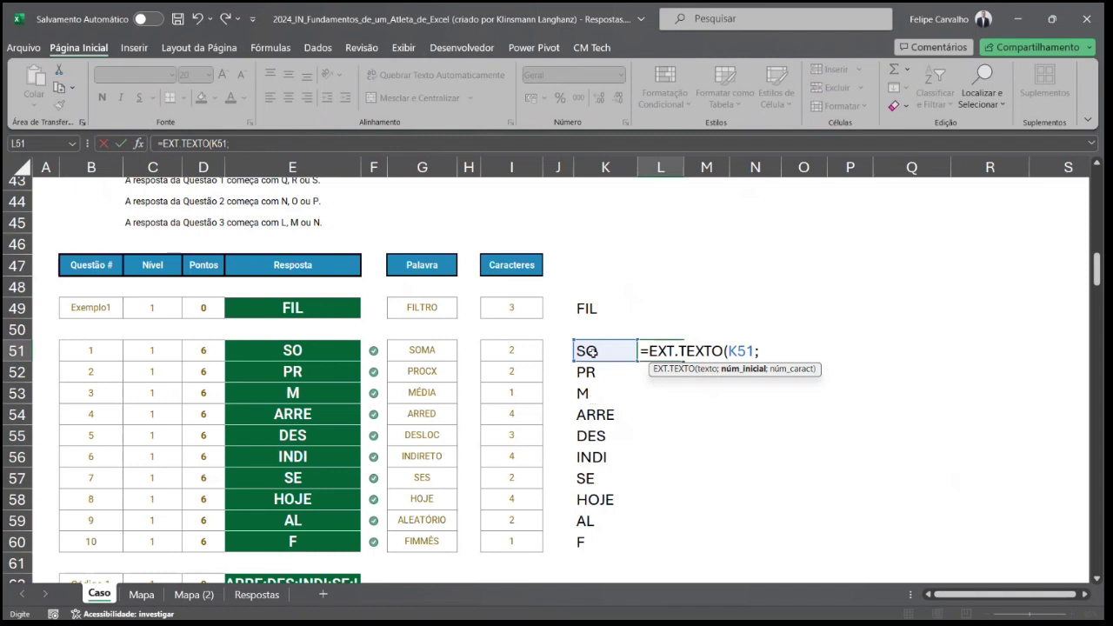
Step: Complete the L51 formula with SEQUÊNCIA(I51) as start position and 1 character, giving =EXT.TEXTO(K51;SEQUÊNCIA(I51);1)
text(se)
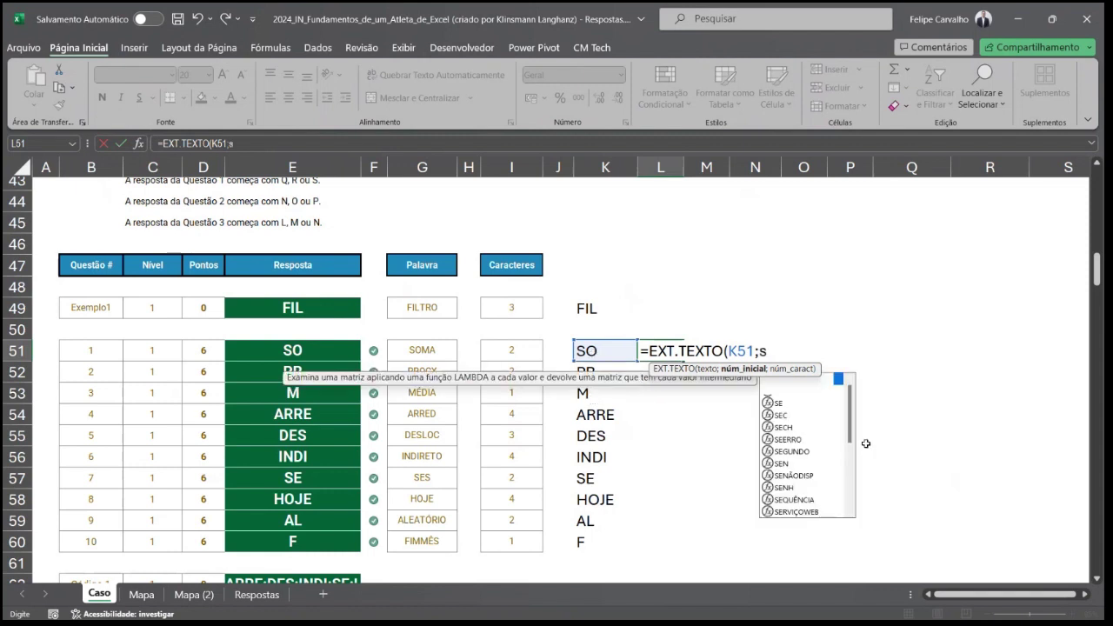
key(Down)
key(Down)
key(Down)
key(Down)
key(Down)
key(Down)
key(Down)
key(Down)
key(Tab)
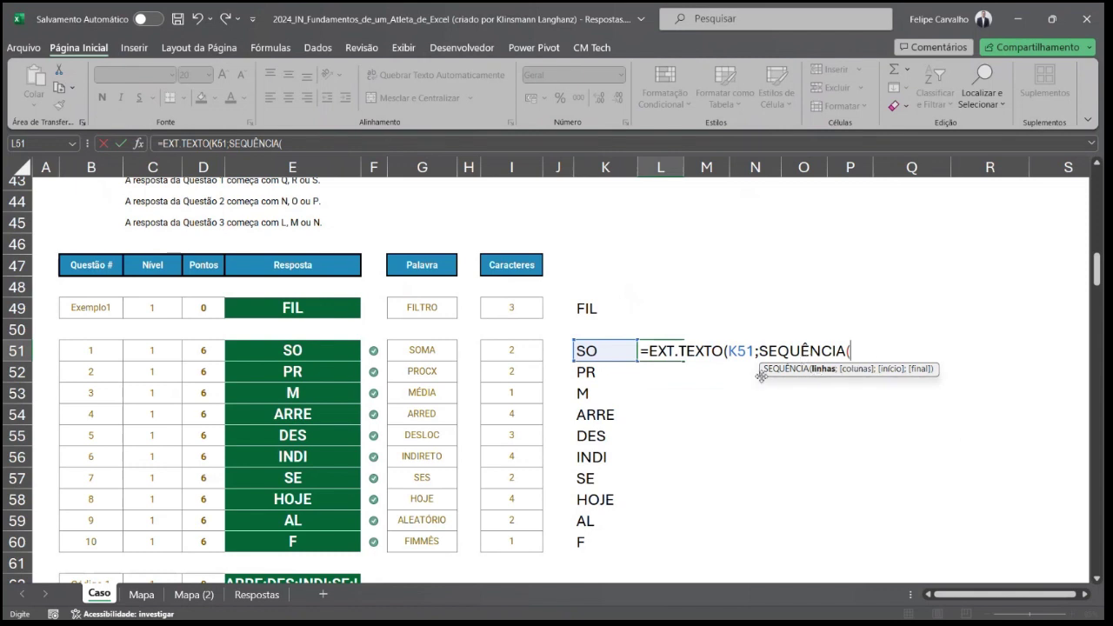
click(515, 352)
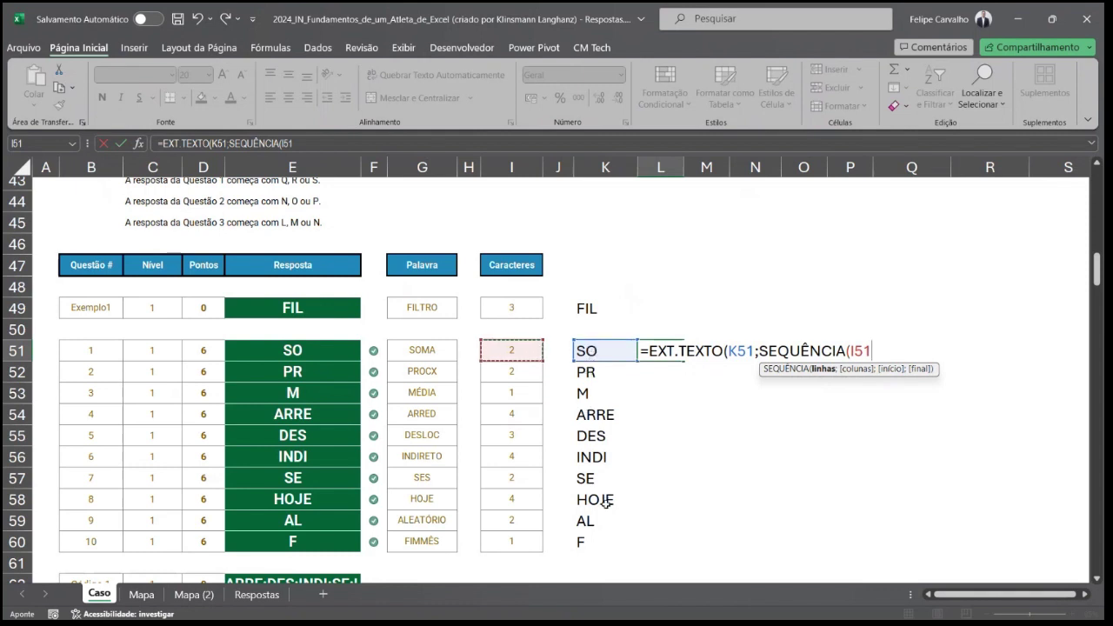
text())
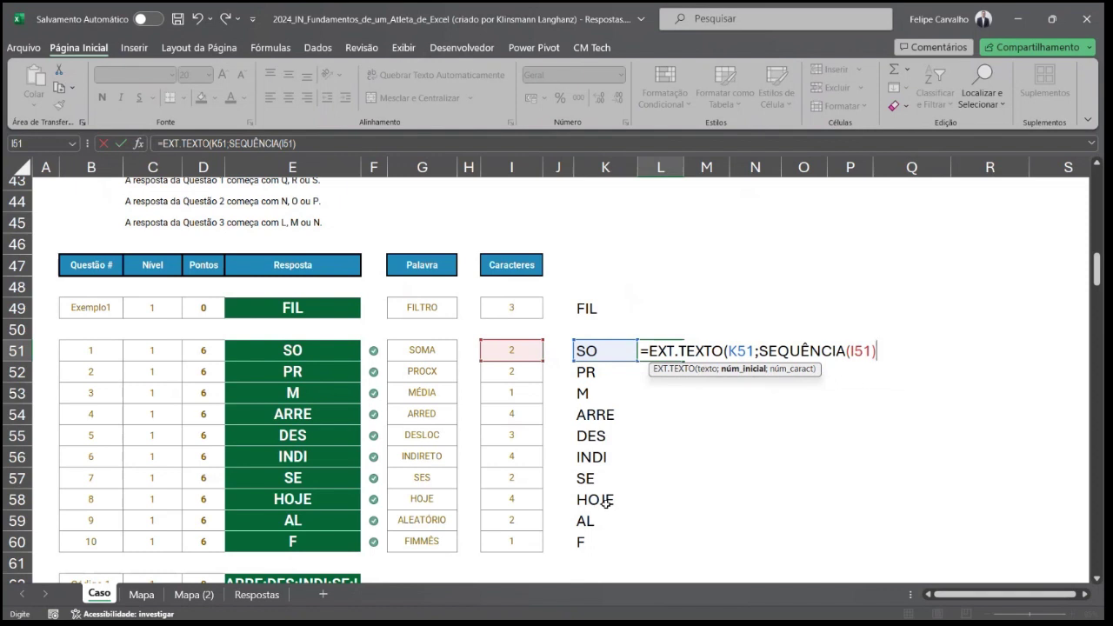
text(;1))
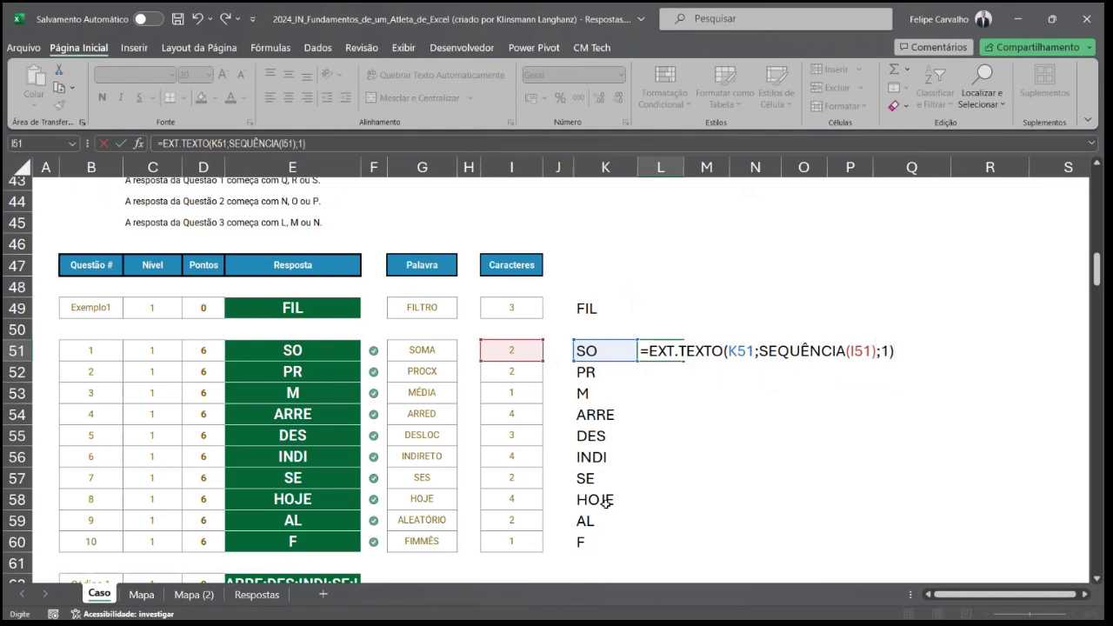
key(Return)
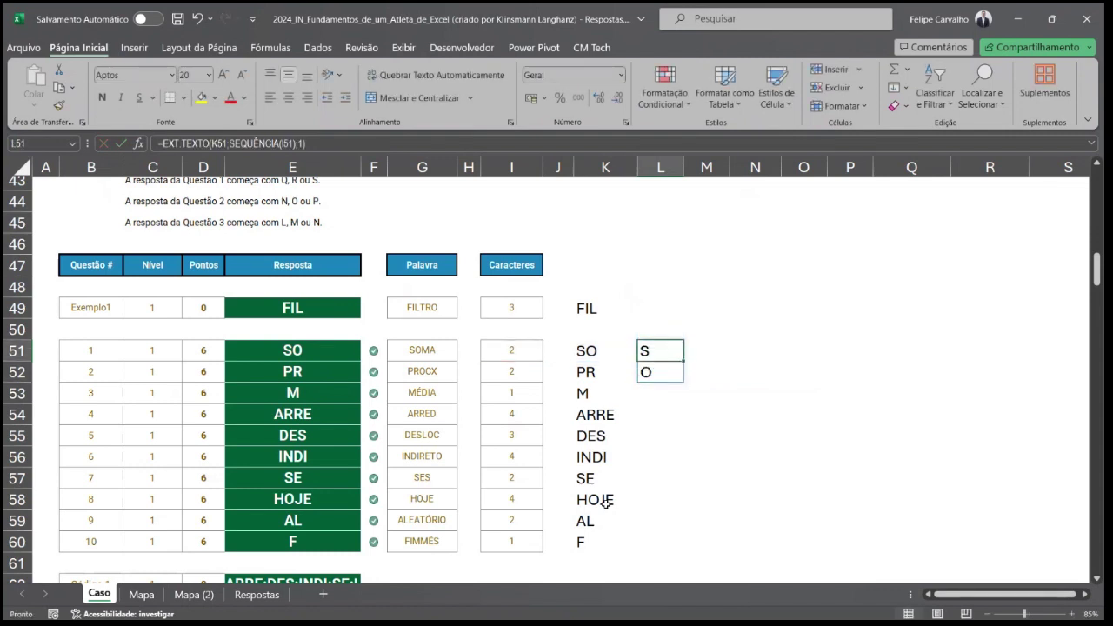
Step: Examine the text and start-position arguments of the L51 formula
key(F2)
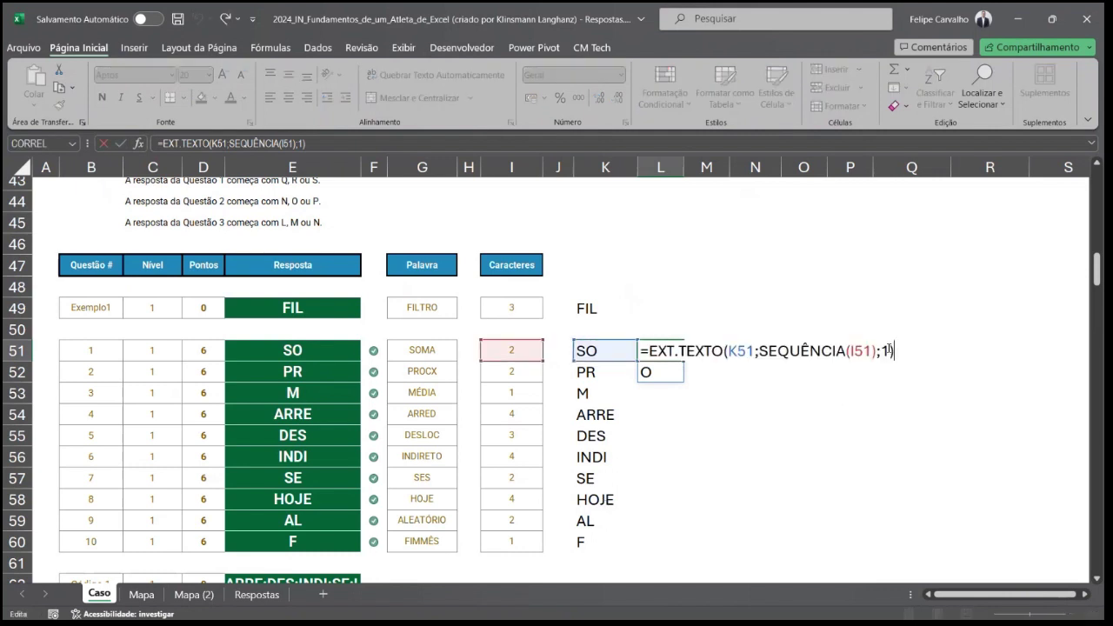
click(871, 351)
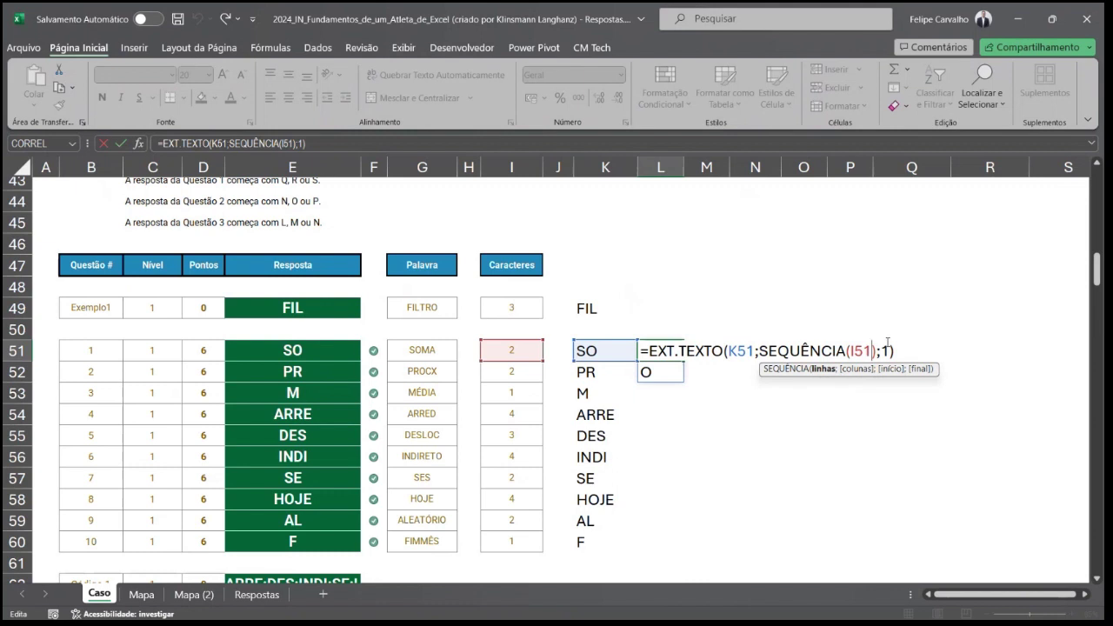
key(Right)
key(Right)
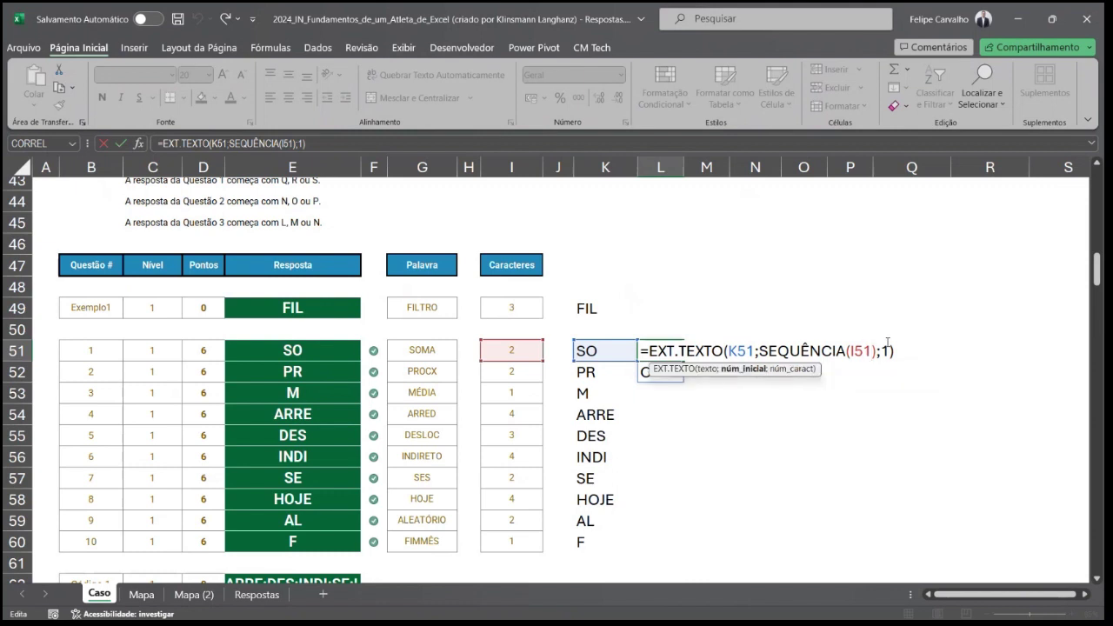
key(Left)
key(shift+Left)
key(shift+Left)
key(shift+Left)
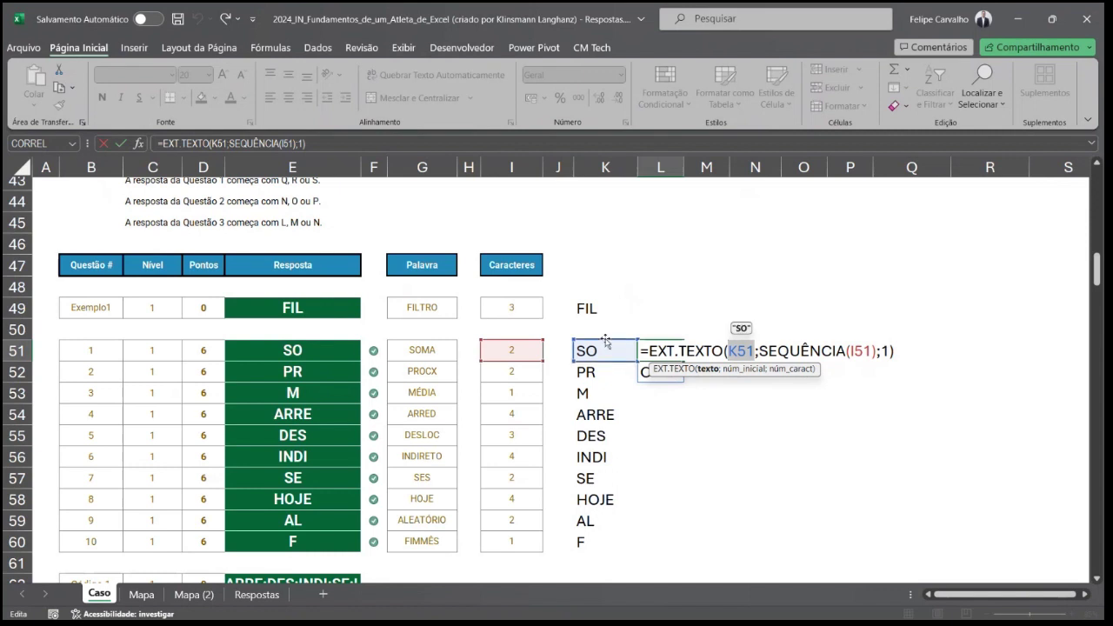
Step: Make the L51 sequence run across columns by changing the formula to =EXT.TEXTO(K51;SEQUÊNCIA(;I51);1)
click(857, 351)
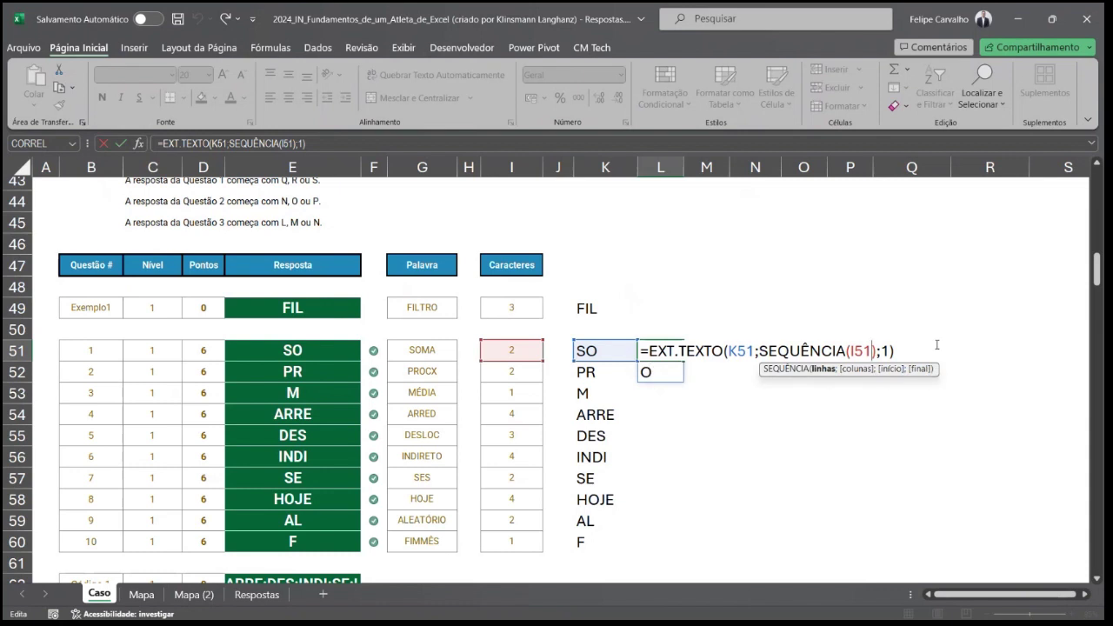
text(;)
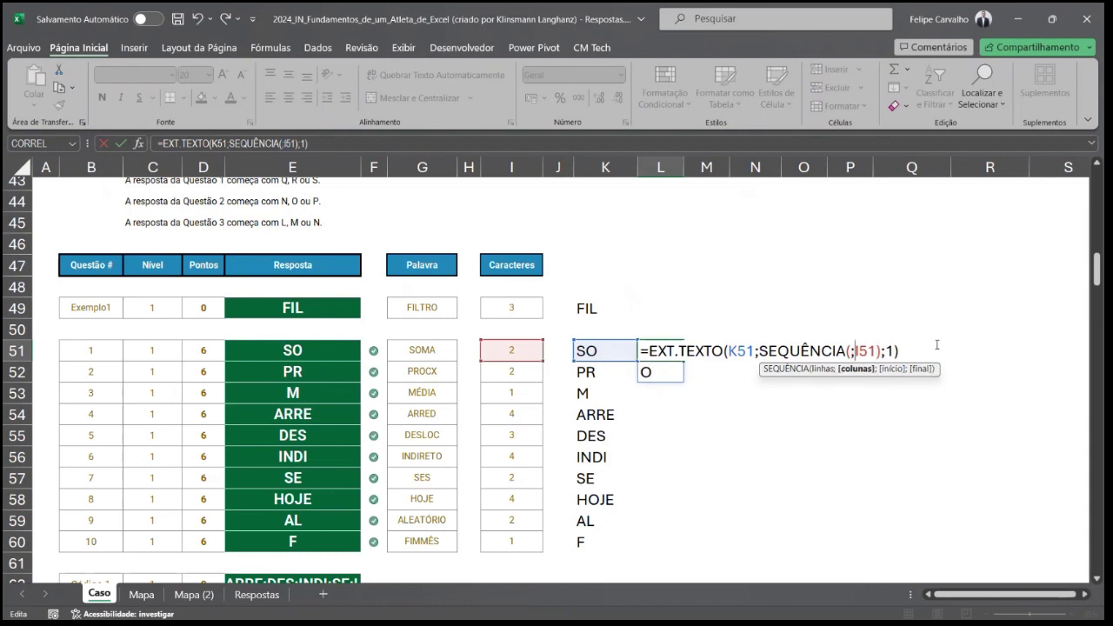
key(Left)
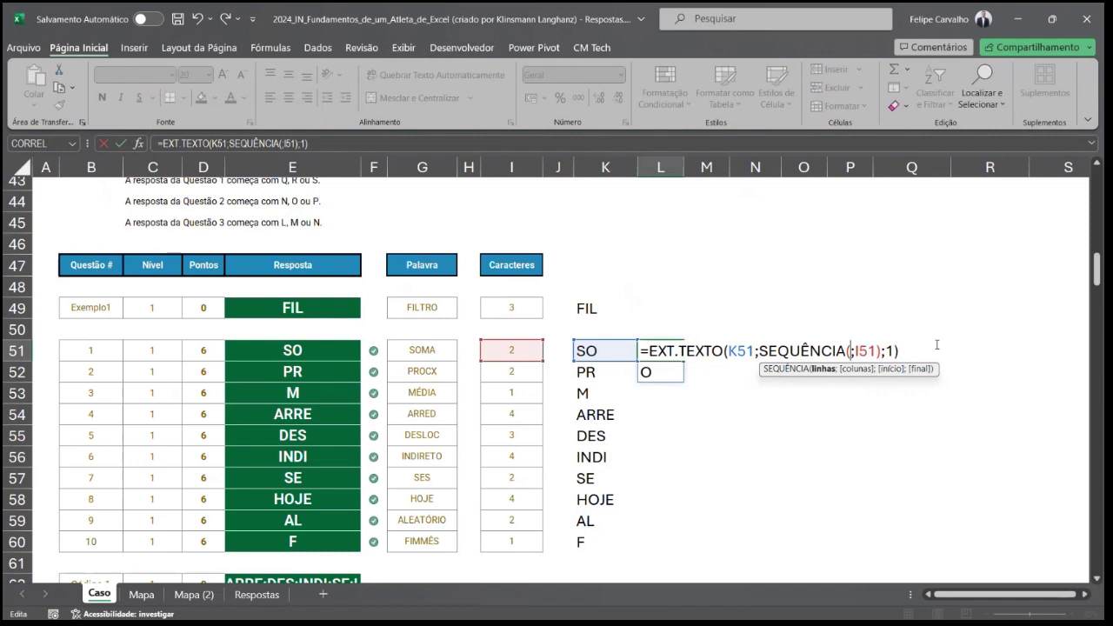
key(Right)
key(Right)
key(Right)
key(Right)
key(Right)
key(Right)
key(Right)
key(Right)
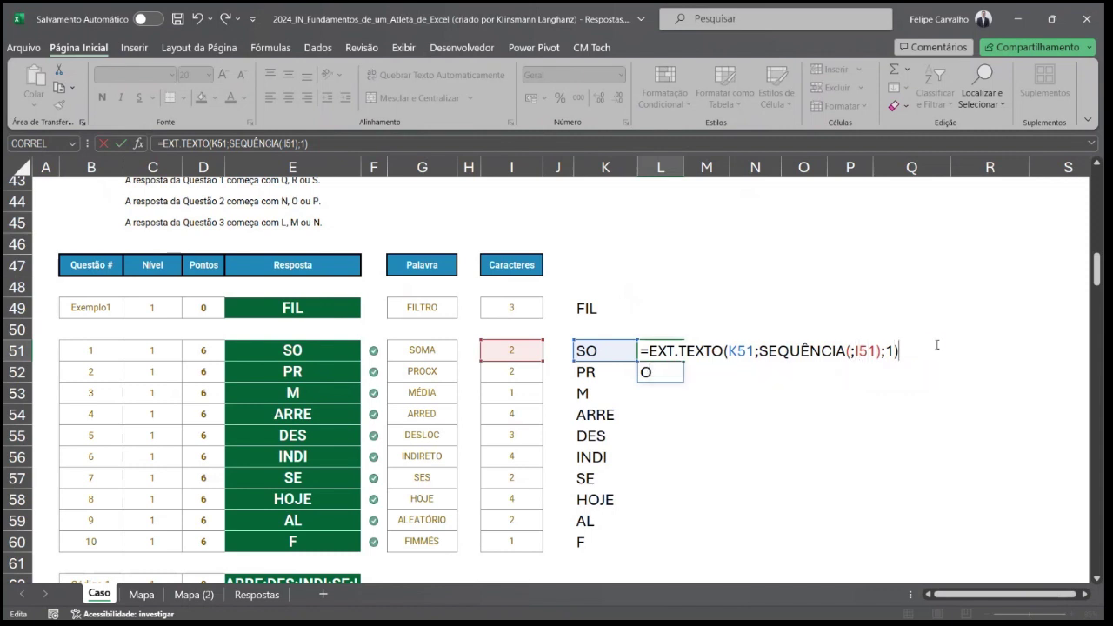
key(Return)
key(Up)
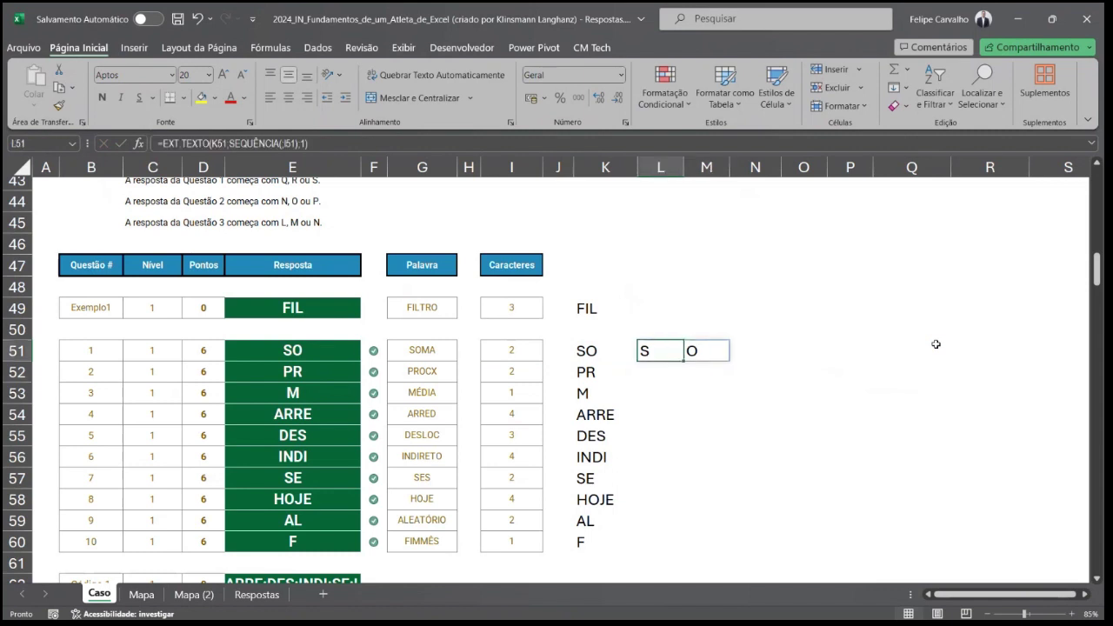
key(Right)
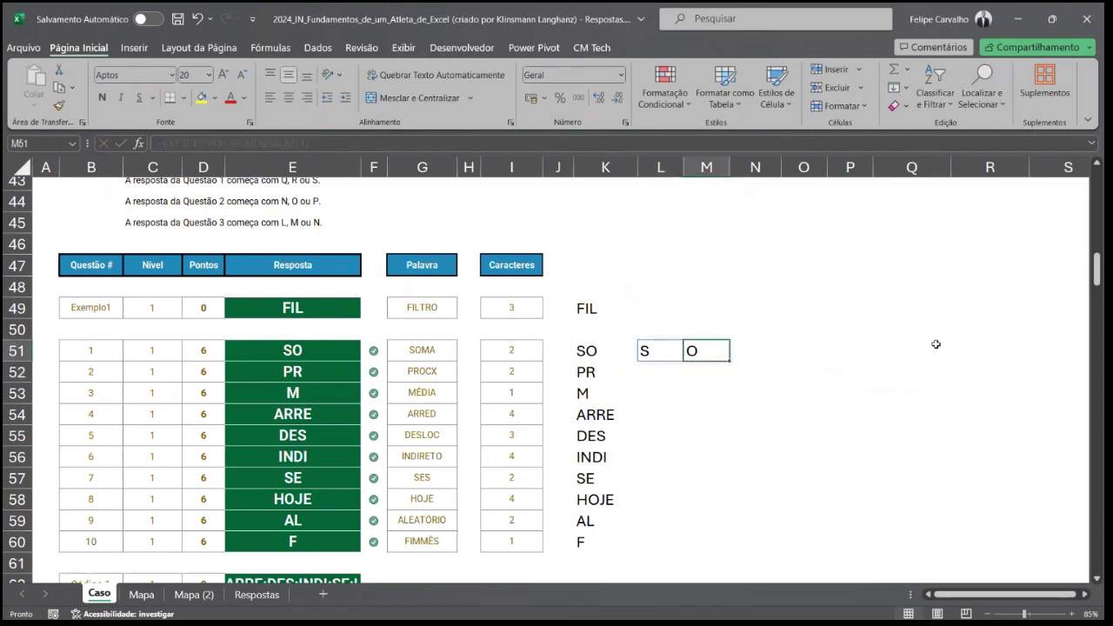
Step: Copy the L51 letter-splitting formula down to L52:L60 so every Nível 1 answer is split into single letters
key(Left)
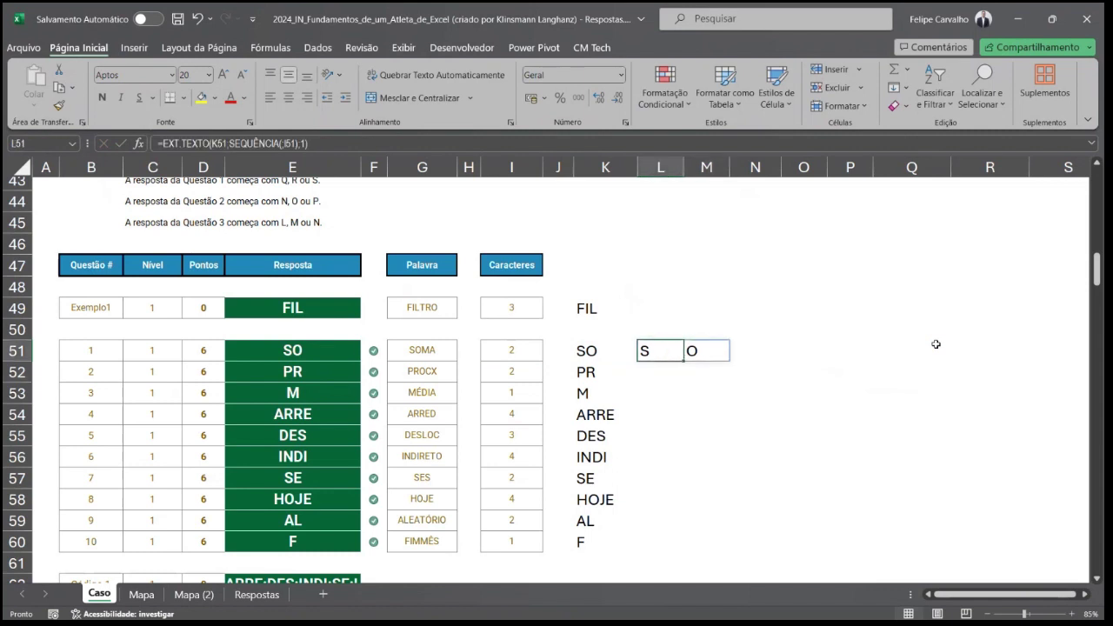
key(ctrl+c)
key(Down)
key(ctrl+v)
key(Down)
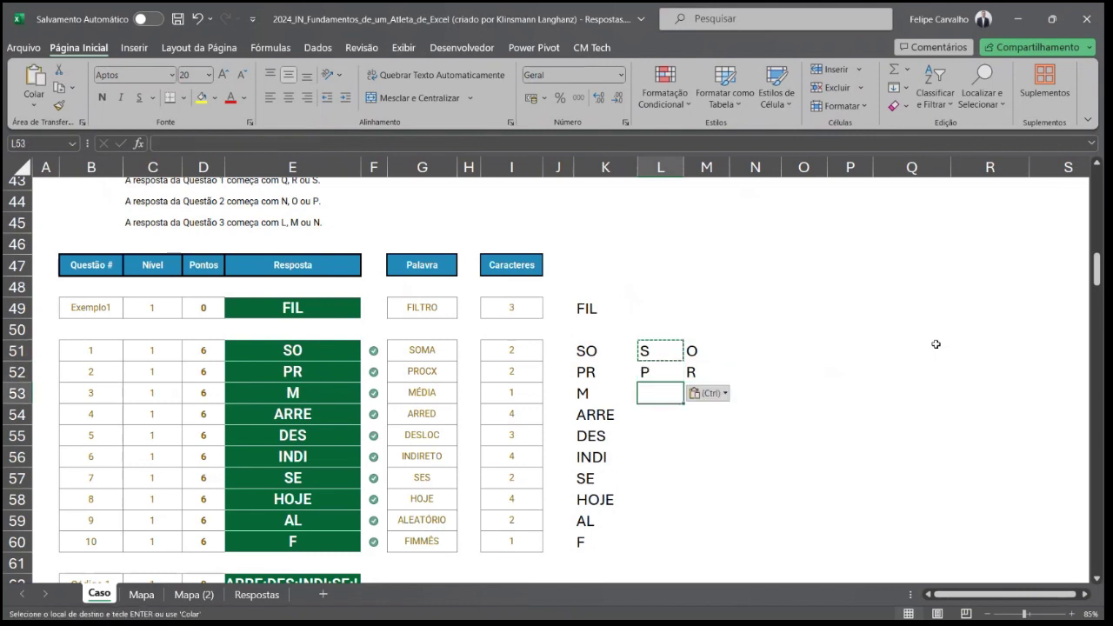
key(ctrl+v)
key(Down)
key(ctrl+v)
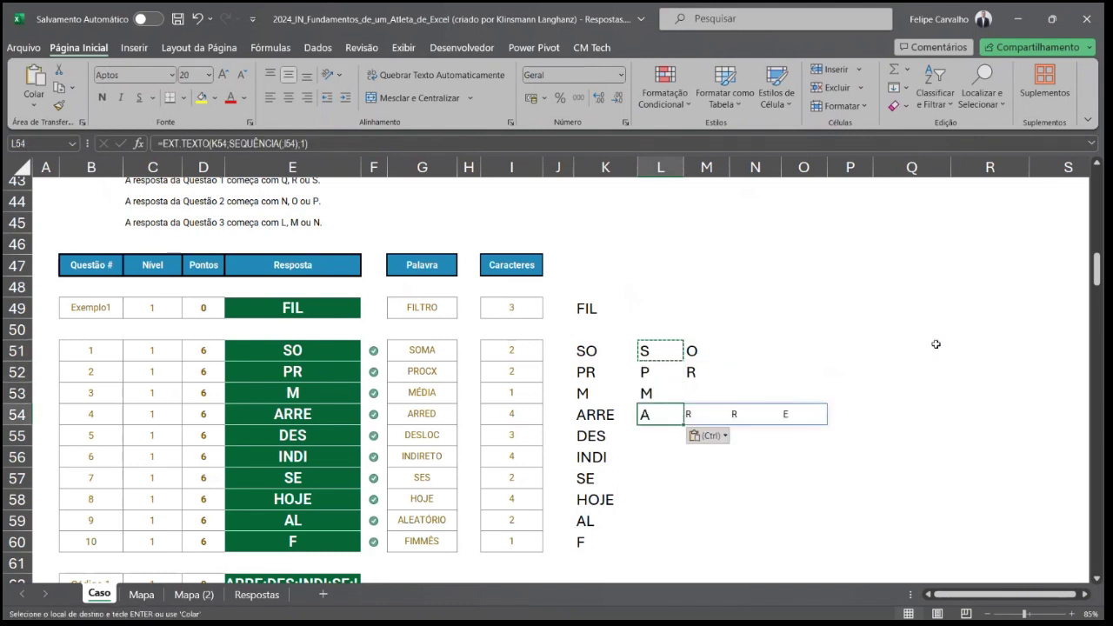
key(Down)
key(ctrl+v)
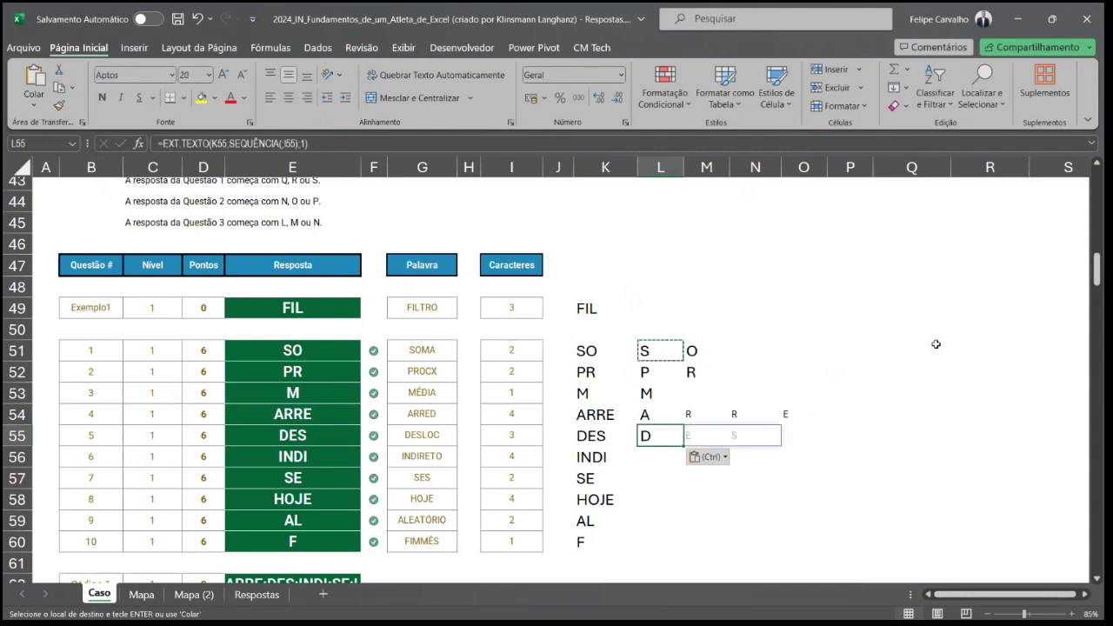
key(Down)
key(ctrl+v)
key(Down)
key(ctrl+v)
key(Down)
key(ctrl+v)
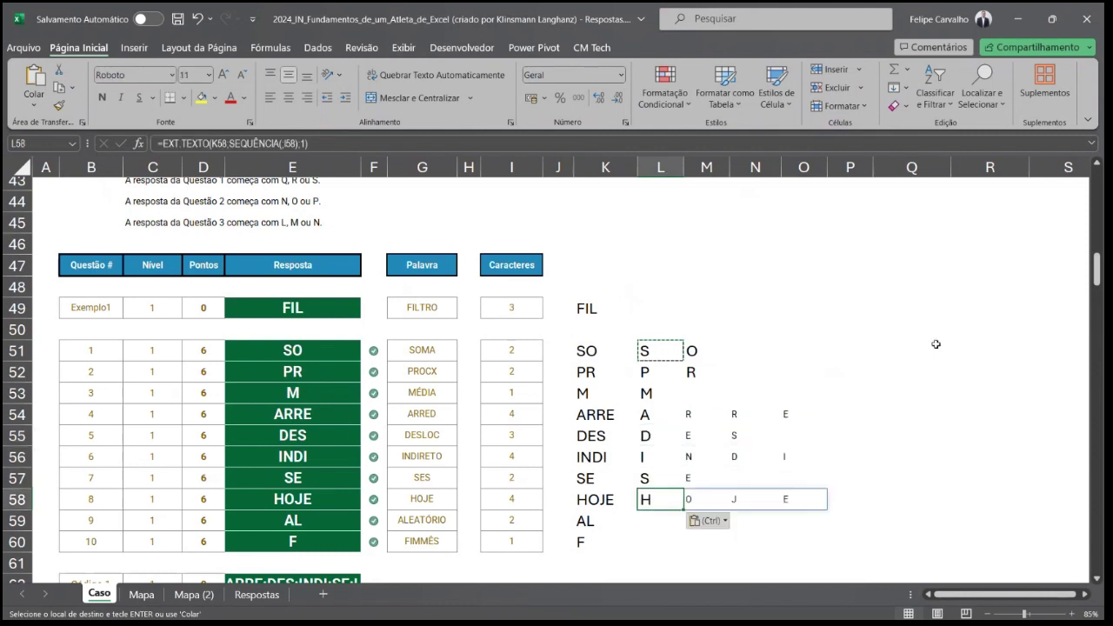
key(Down)
key(ctrl+v)
key(Down)
key(ctrl+v)
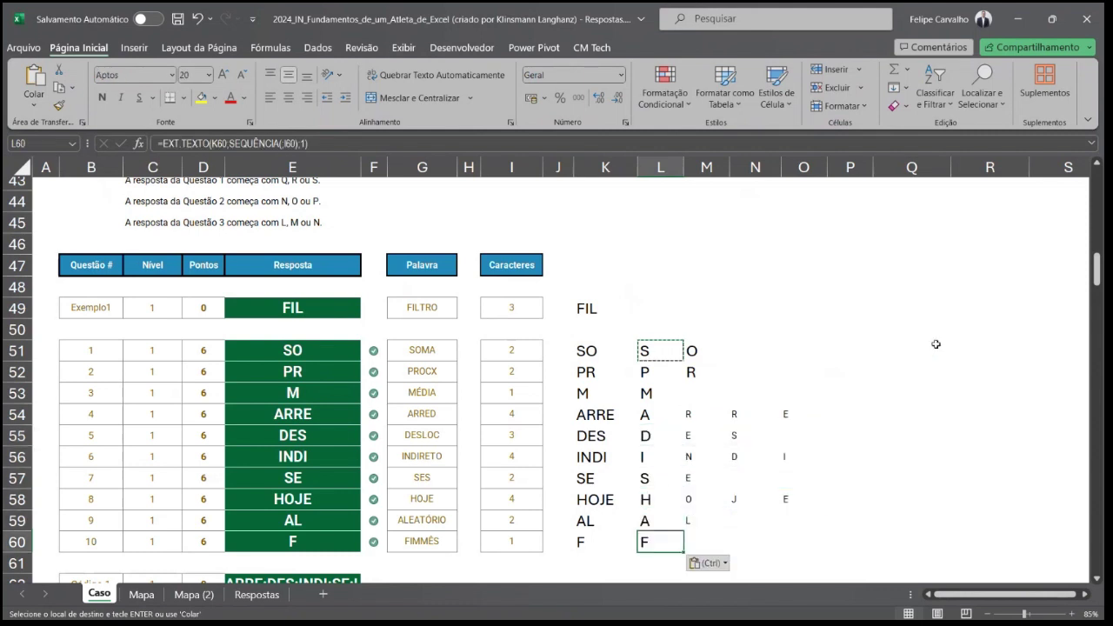
key(Escape)
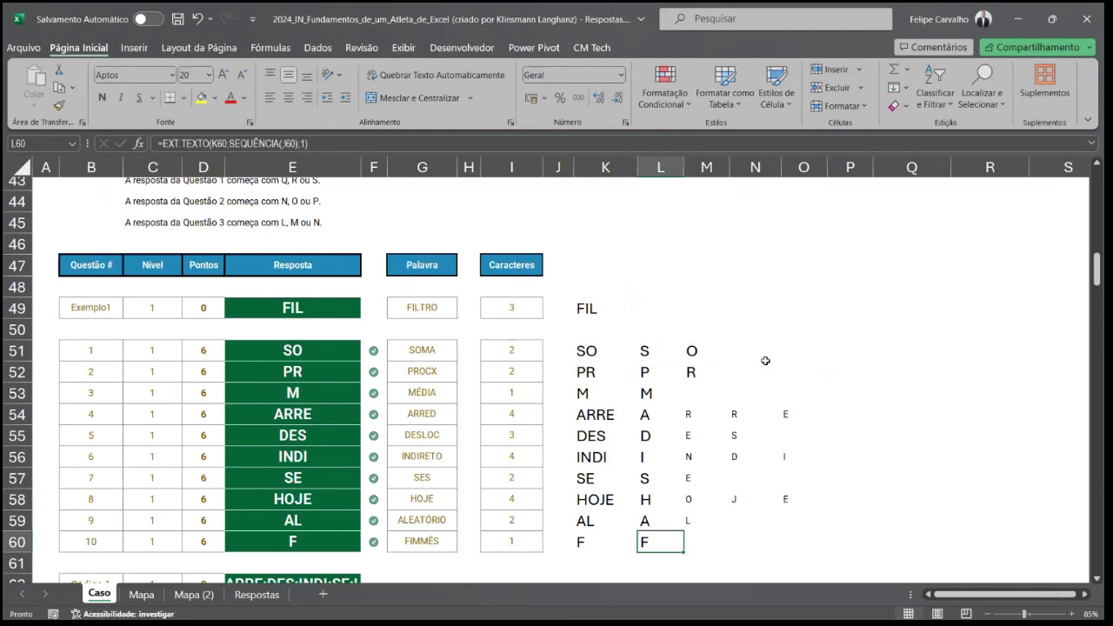
Step: Try extracting 2 characters per start position by changing the L51 formula to =EXT.TEXTO(K51;SEQUÊNCIA(;I51);2)
double_click(648, 348)
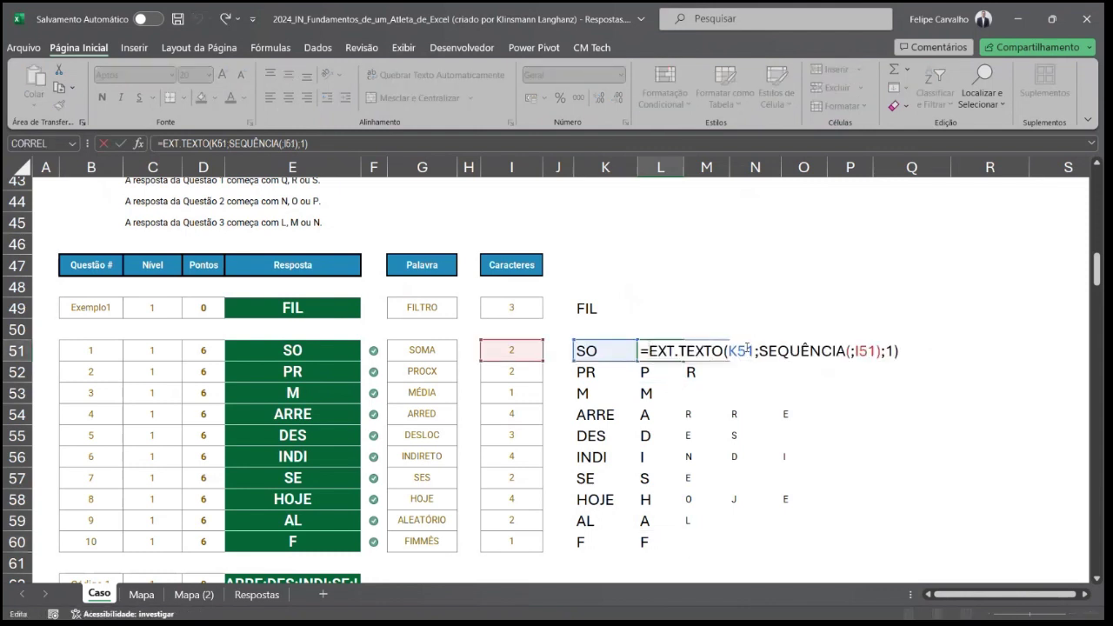
text(;)
key(Escape)
key(F2)
key(Left)
key(Left)
key(Delete)
text(2)
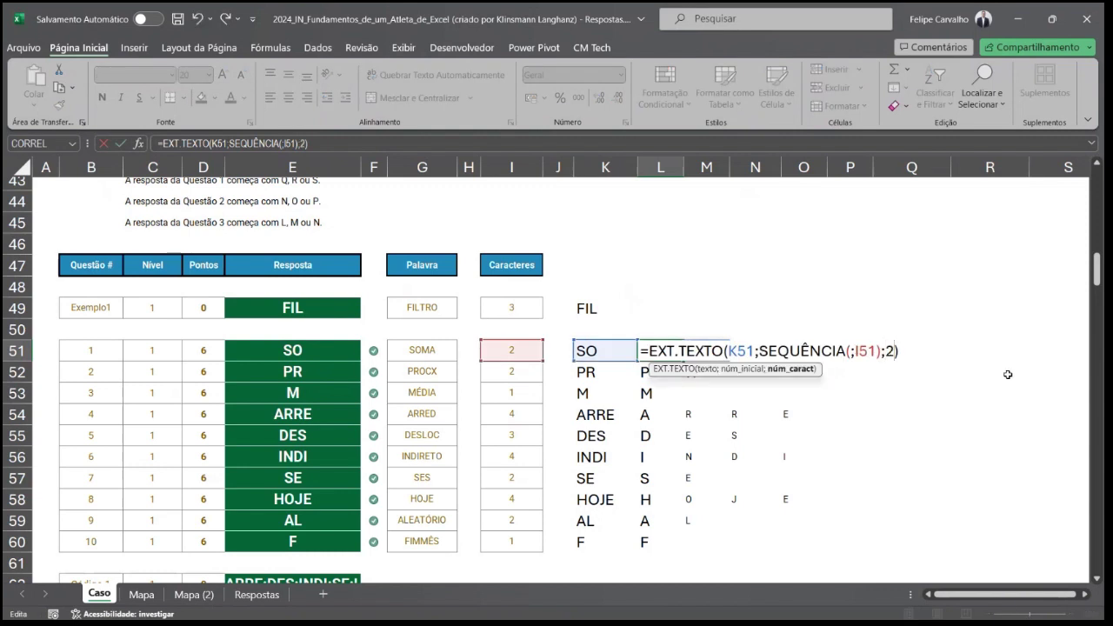
key(Return)
key(Up)
key(Right)
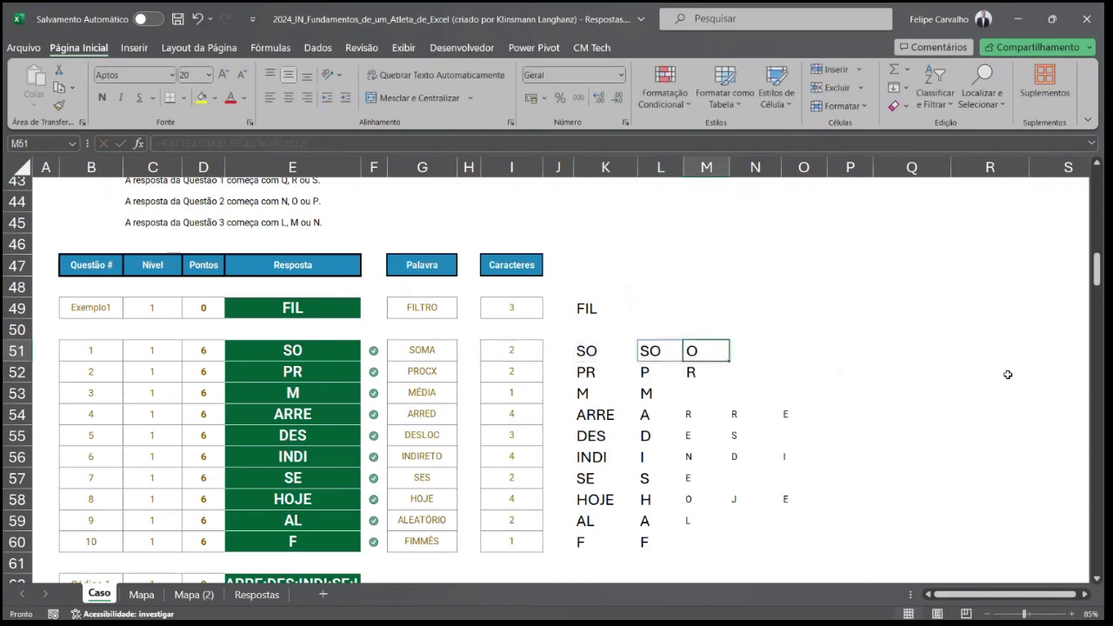
key(Left)
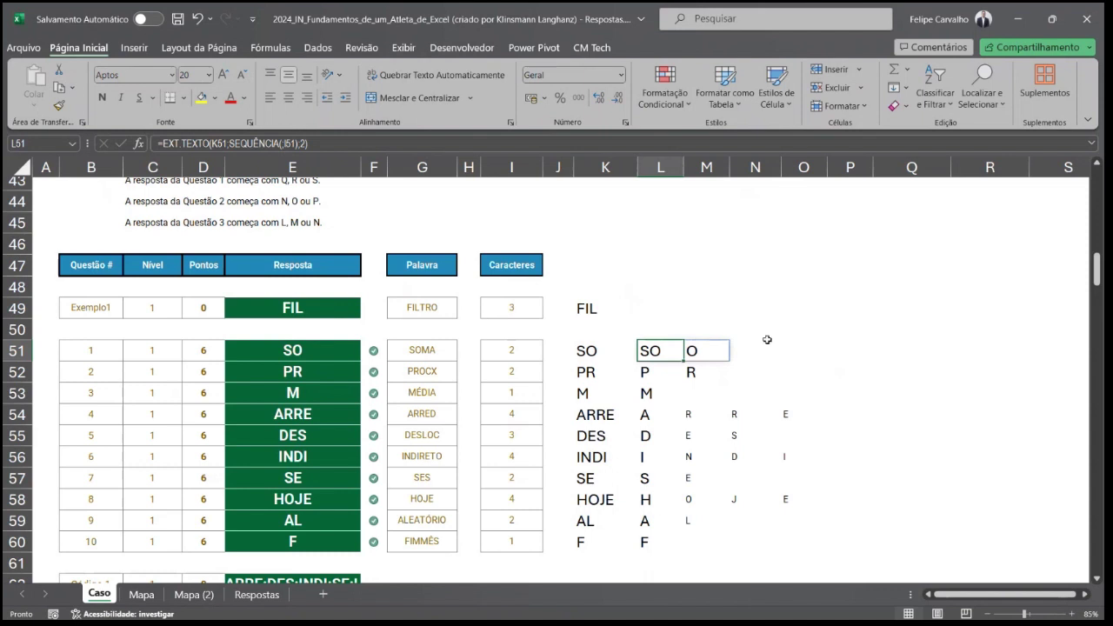
Step: Set the number of characters in the L51 EXT.TEXTO formula back to 1
click(345, 144)
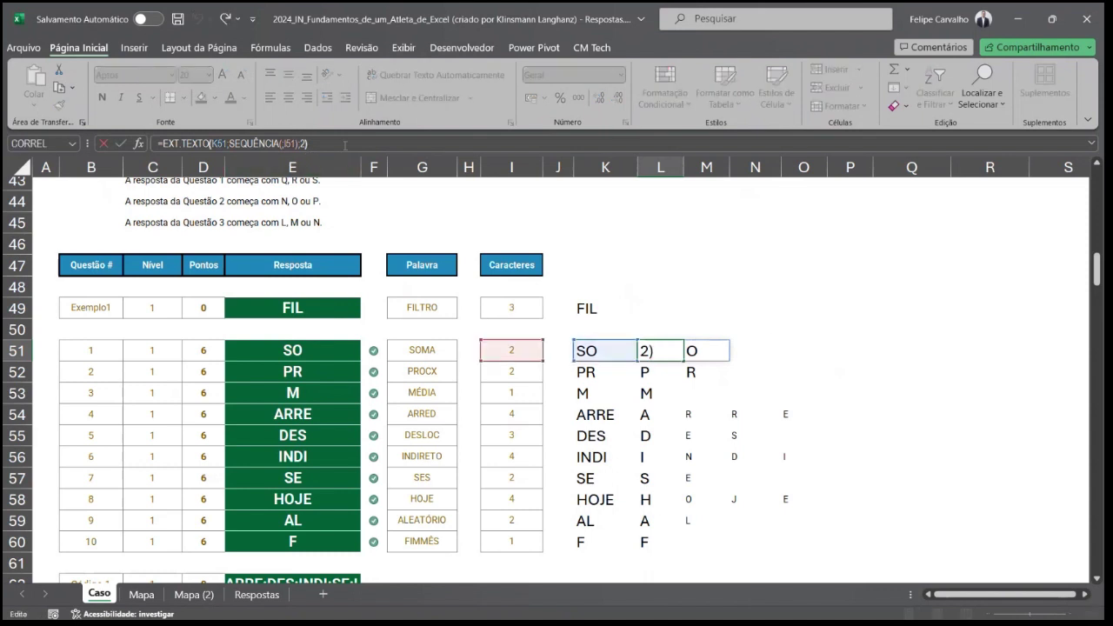
key(BackSpace)
key(BackSpace)
text(1))
key(Return)
Step: Begin a CONT.SES formula in P51 beside the split letters
key(Up)
key(Right)
key(Right)
key(Right)
key(Right)
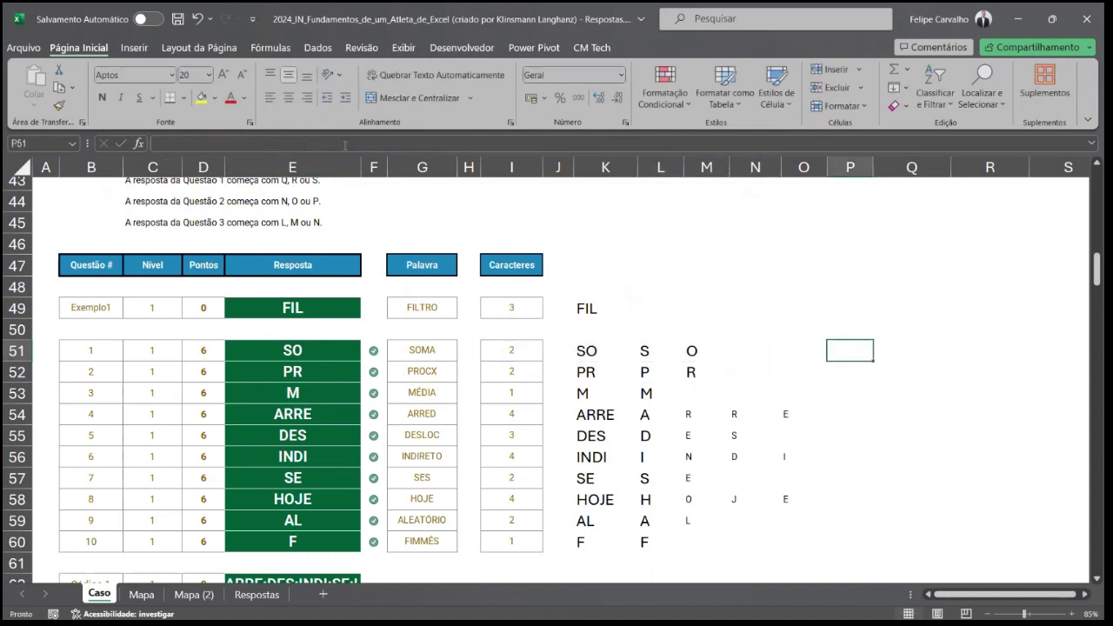
text(=cont)
key(Down)
key(Down)
key(Down)
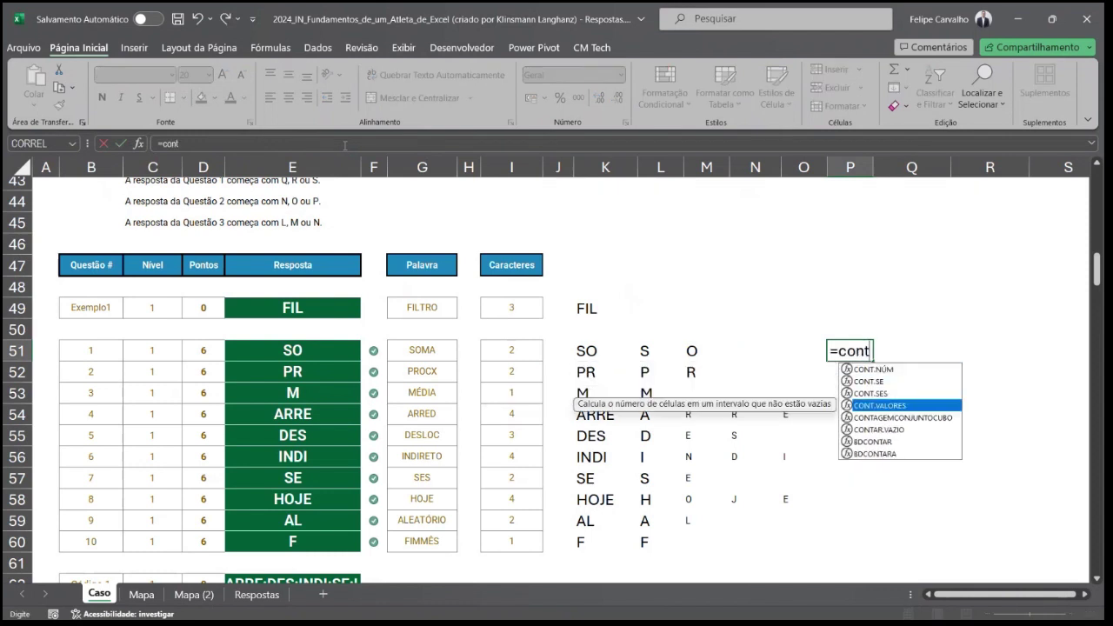
key(Up)
key(Tab)
Step: Complete the P51 formula with range L51:O60 and criterion "E", giving =CONT.SES(L51:O60;"E")
key(Left)
key(Left)
key(Left)
key(Left)
key(ctrl+shift+Down)
key(shift+Right)
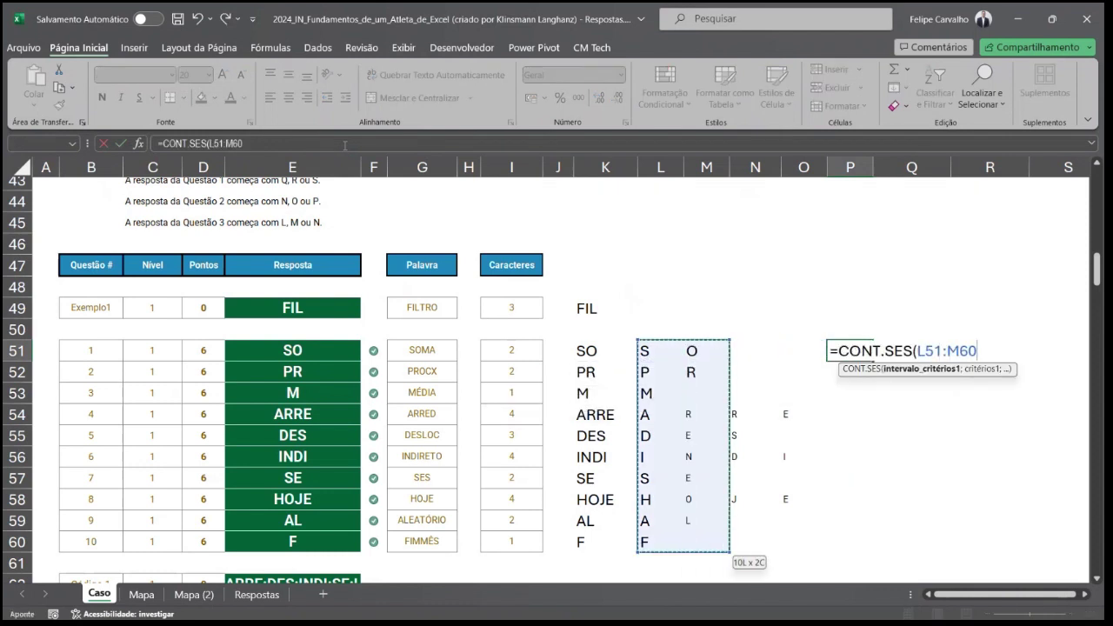
key(shift+Right)
key(shift+Right)
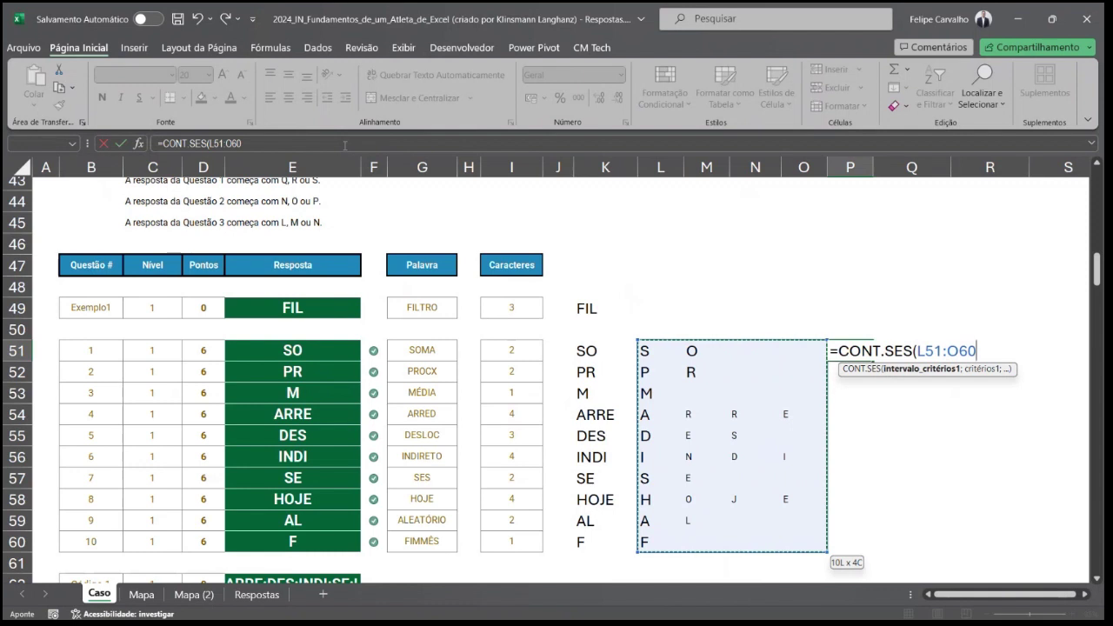
text(;"E"))
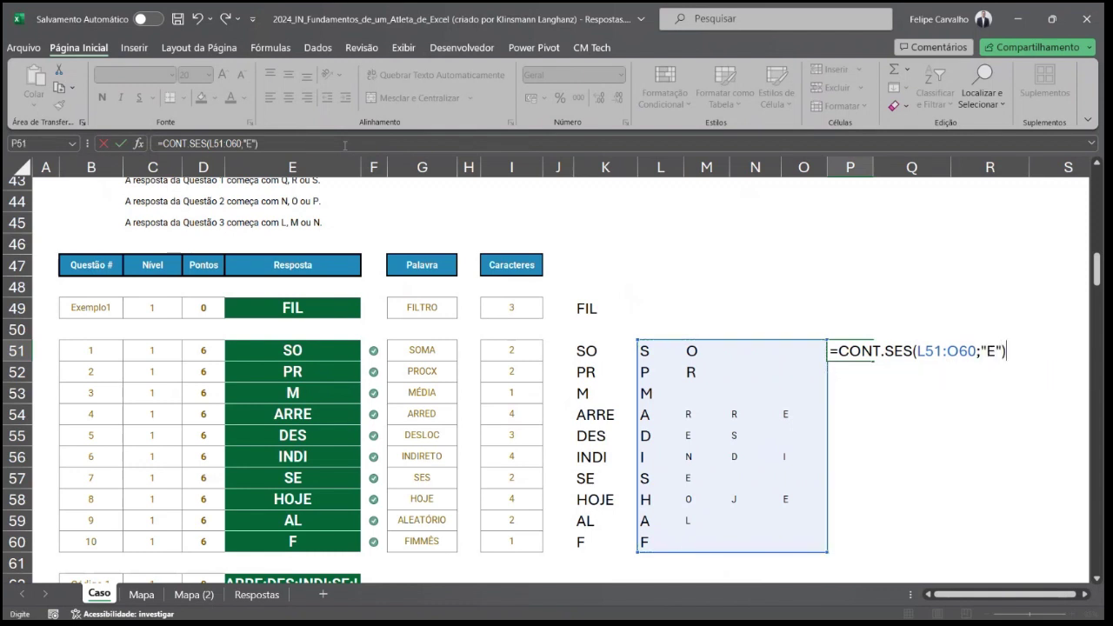
key(Return)
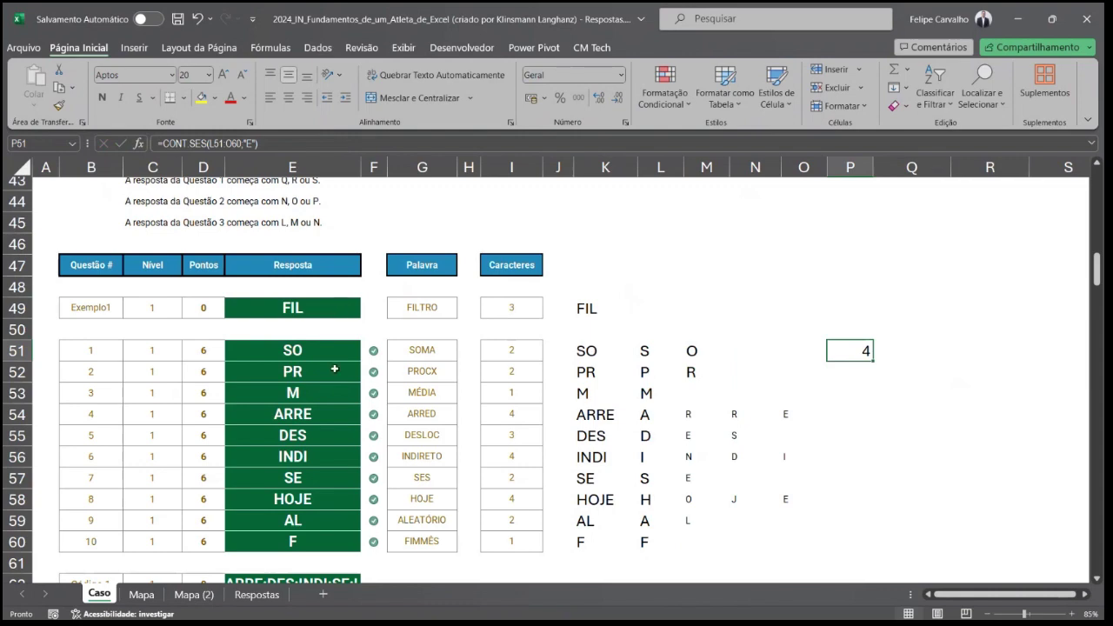
Step: Enter 4 as the Bônus 1 answer in E32
scroll(276, 334, up, 5)
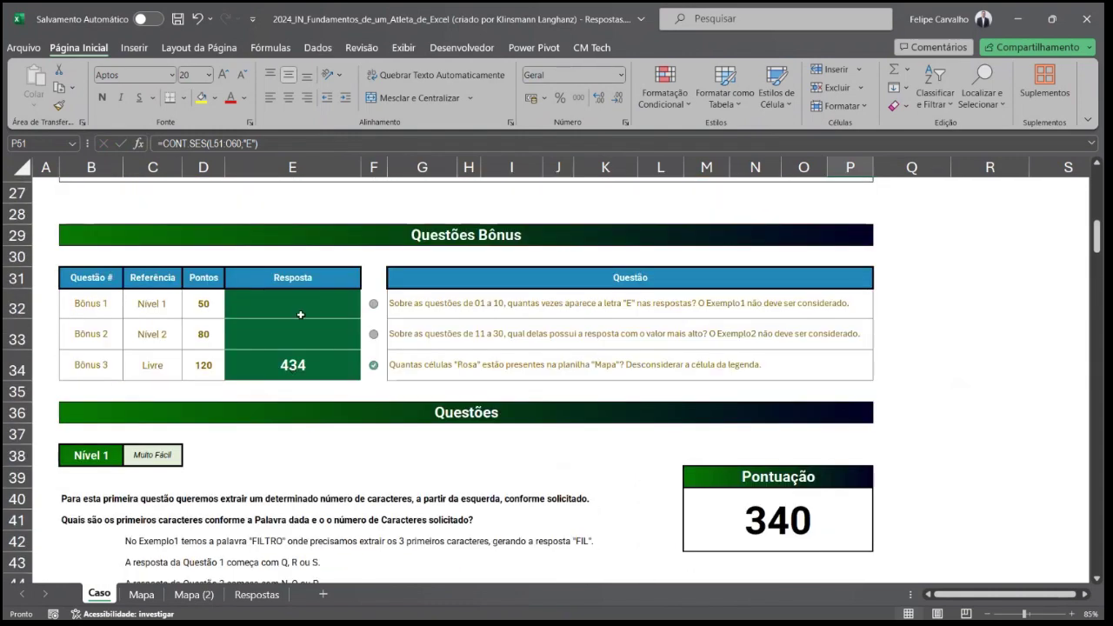
click(310, 315)
text(4)
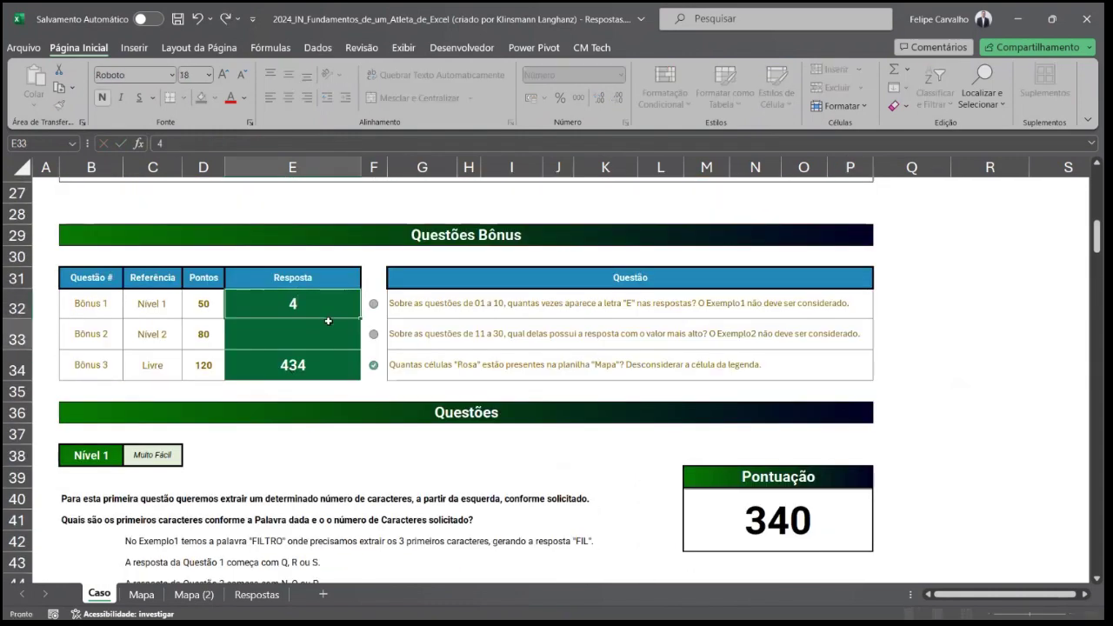
key(Return)
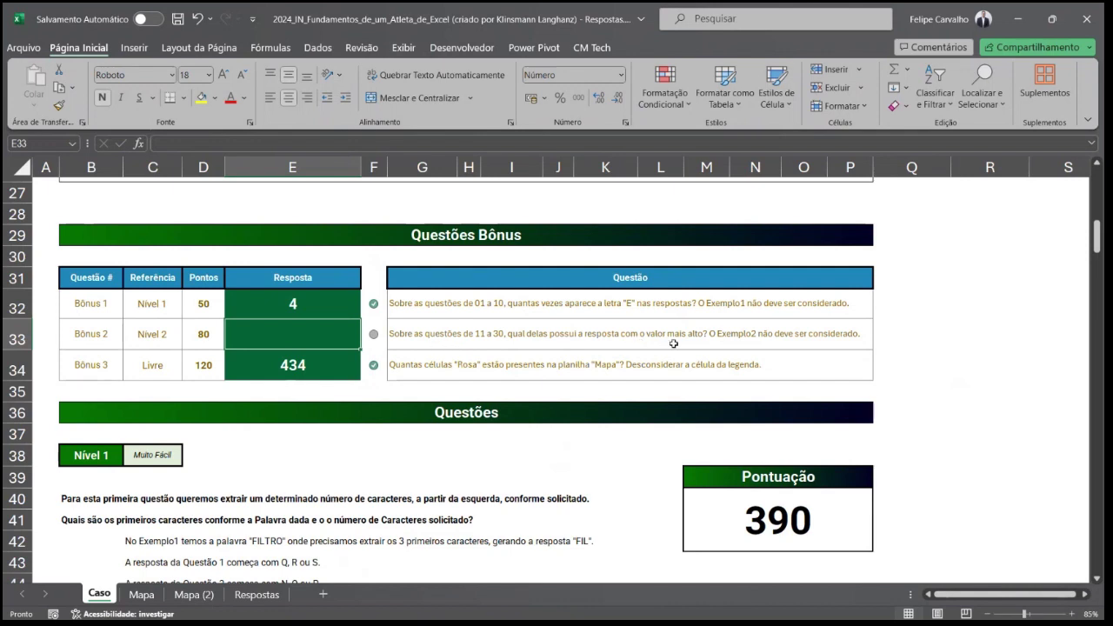
Step: Begin a MÁXIMO formula in O77 beside the Nível 2 answers
scroll(673, 343, down, 17)
scroll(504, 465, up, 2)
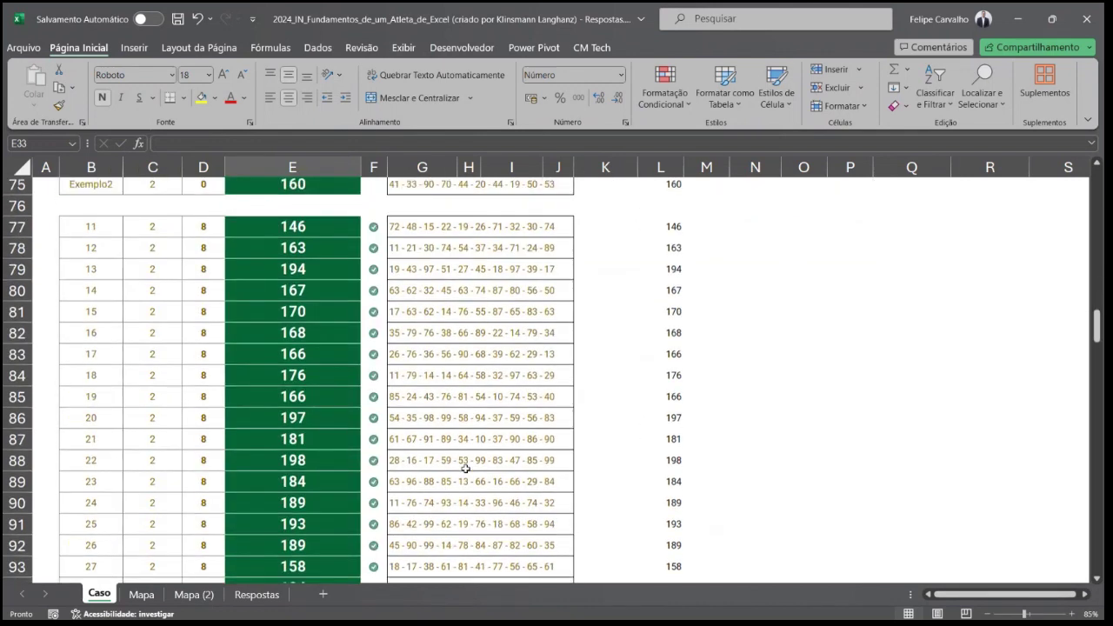
drag(332, 324, 324, 445)
scroll(324, 459, down, 1)
click(771, 277)
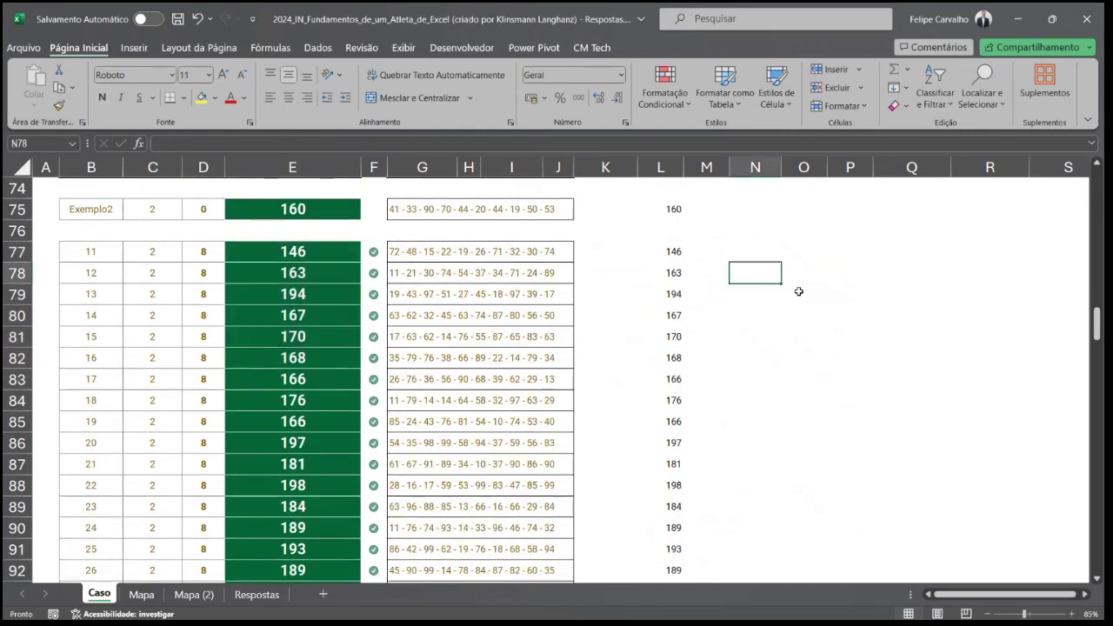
click(798, 250)
text(=má)
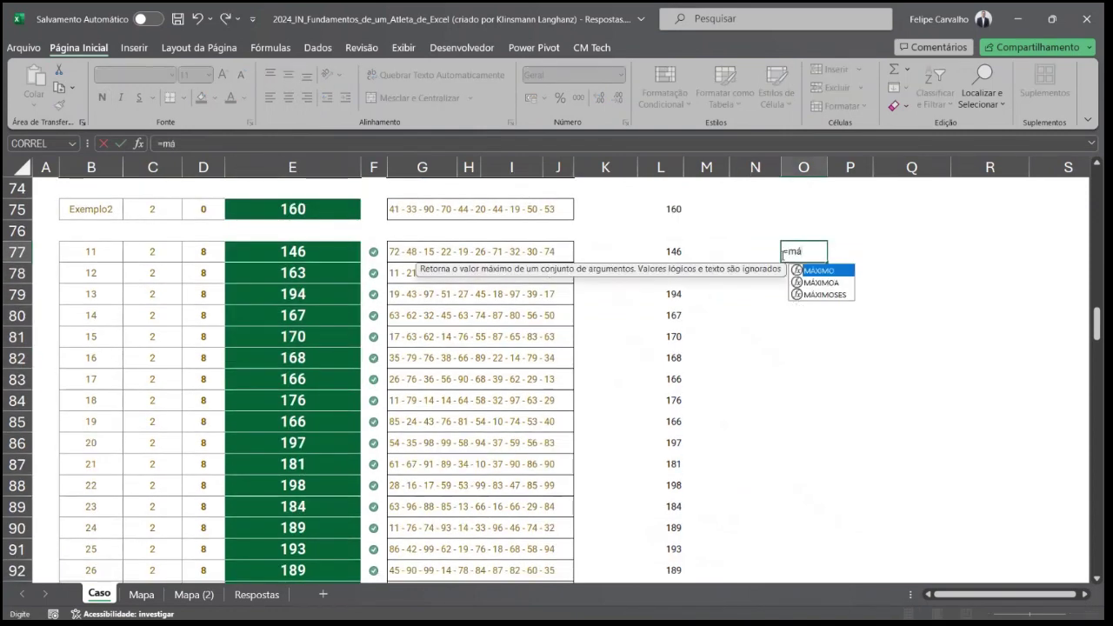
key(Tab)
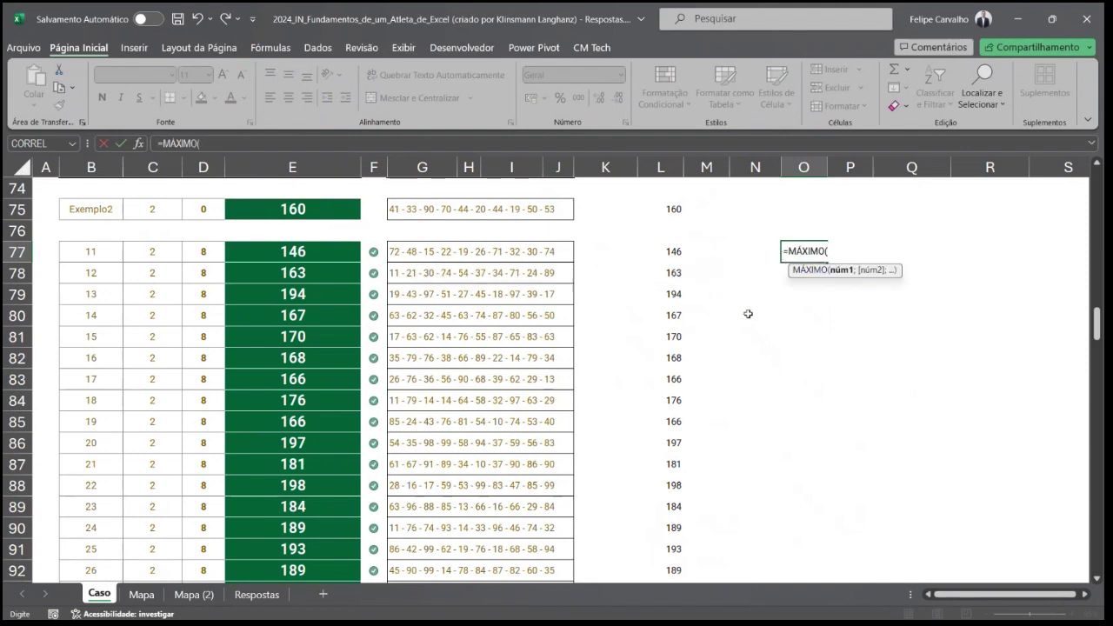
Step: Complete the O77 formula with the answers of questions 11 to 30, giving =MÁXIMO(E77:E96)
scroll(299, 452, down, 1)
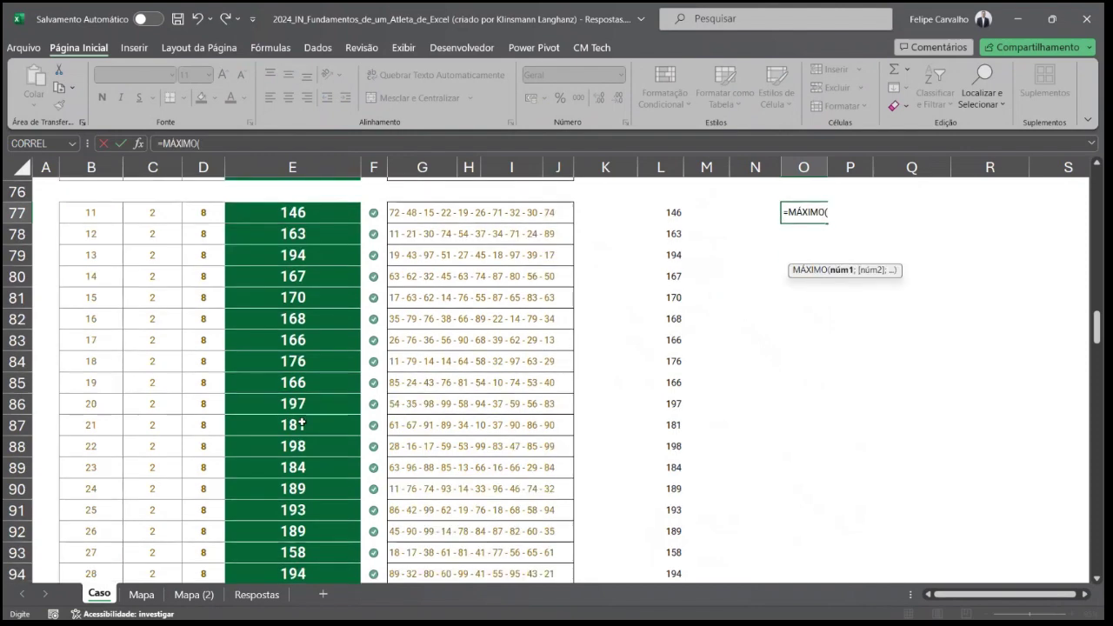
scroll(315, 196, up, 1)
drag(304, 249, 337, 575)
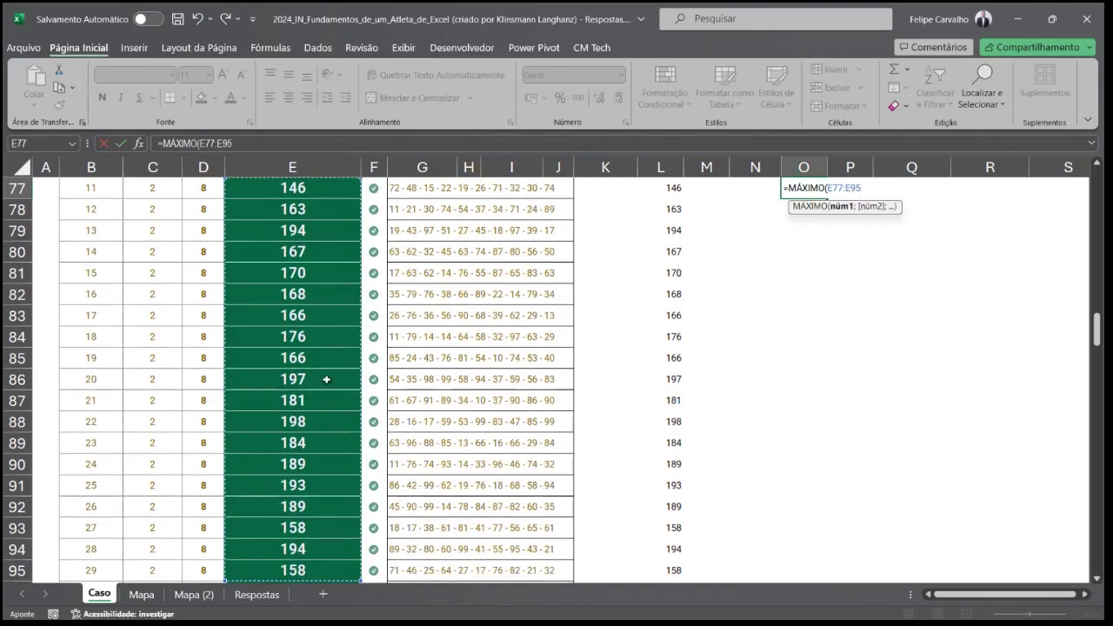
scroll(330, 383, down, 1)
scroll(332, 411, down, 1)
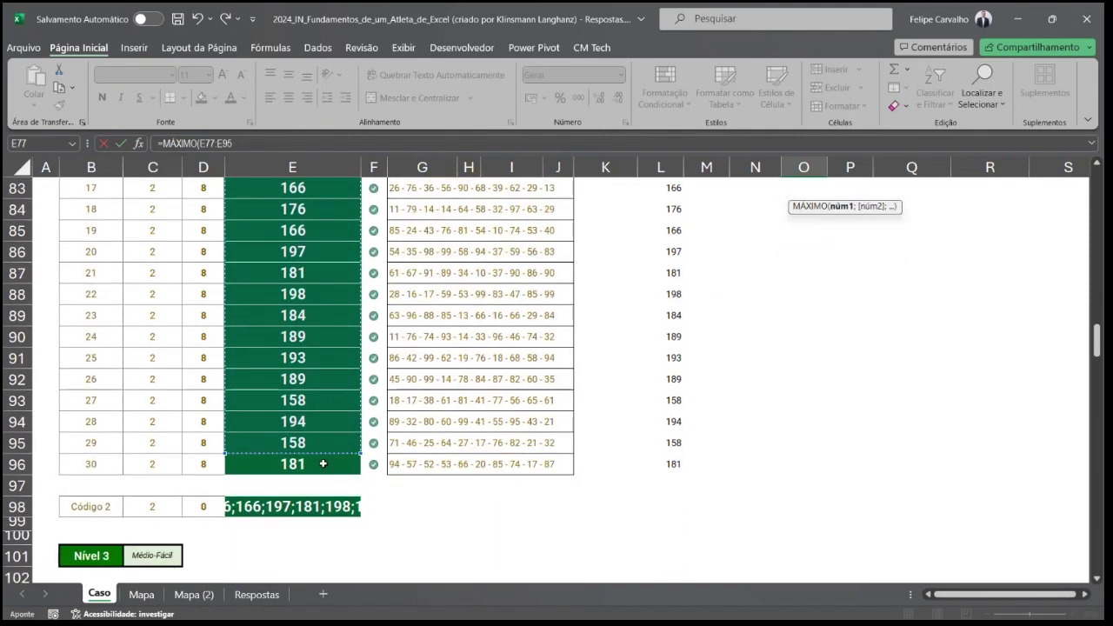
shift+click(323, 464)
key(Return)
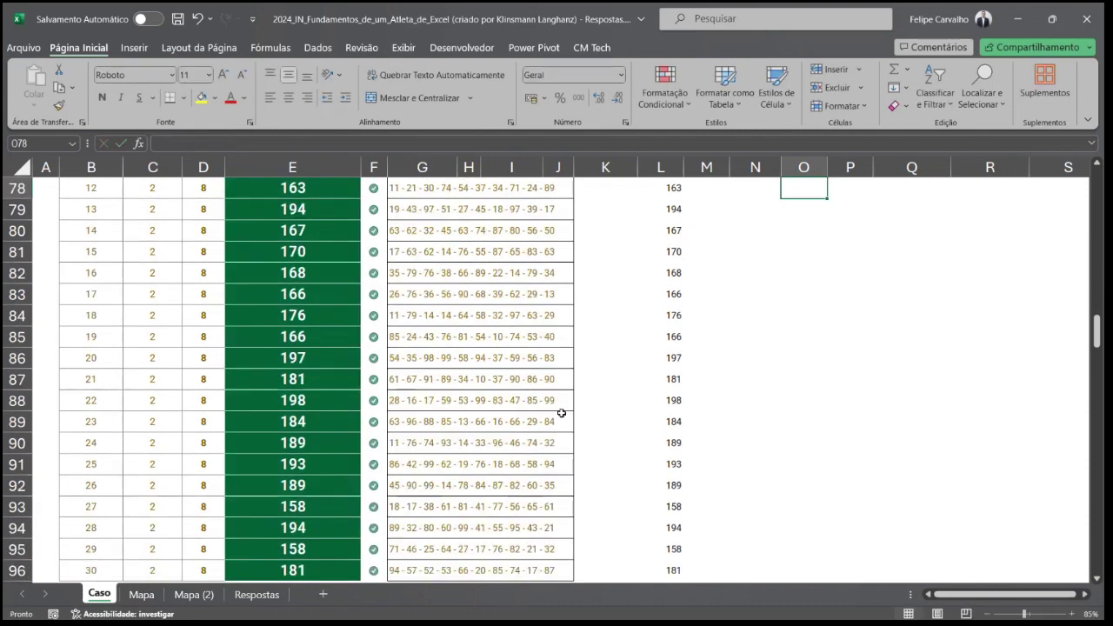
click(809, 361)
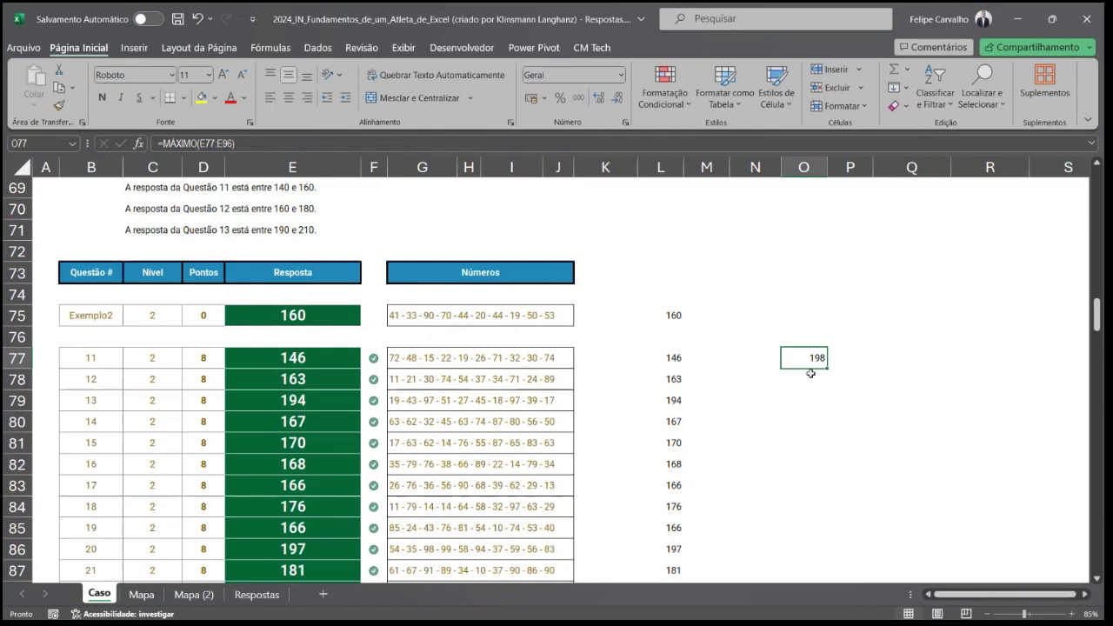
Step: Find which Nível 2 question's answer matches the maximum in O77 and enter 22 as the Bônus 2 answer in E33
scroll(369, 381, down, 1)
scroll(369, 382, down, 2)
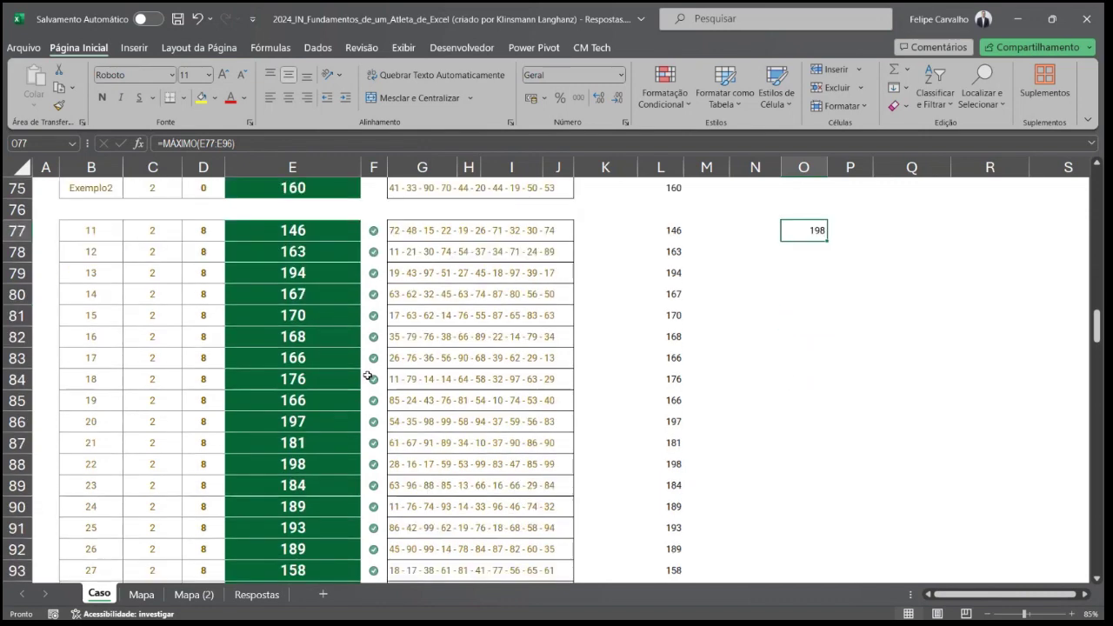
drag(328, 231, 335, 527)
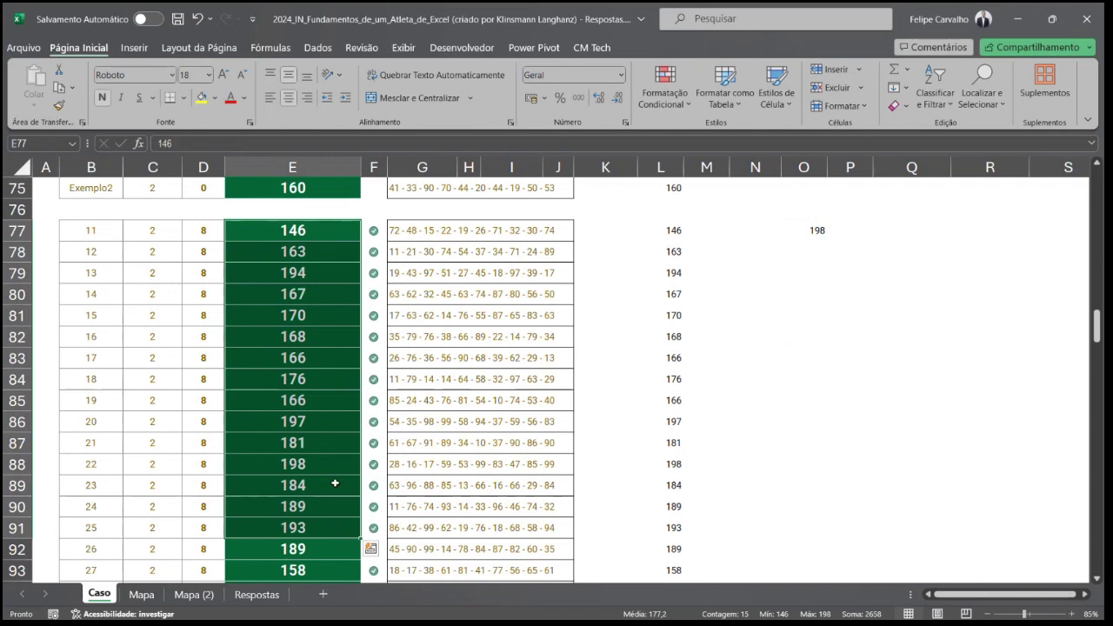
click(296, 462)
click(89, 462)
scroll(294, 483, up, 17)
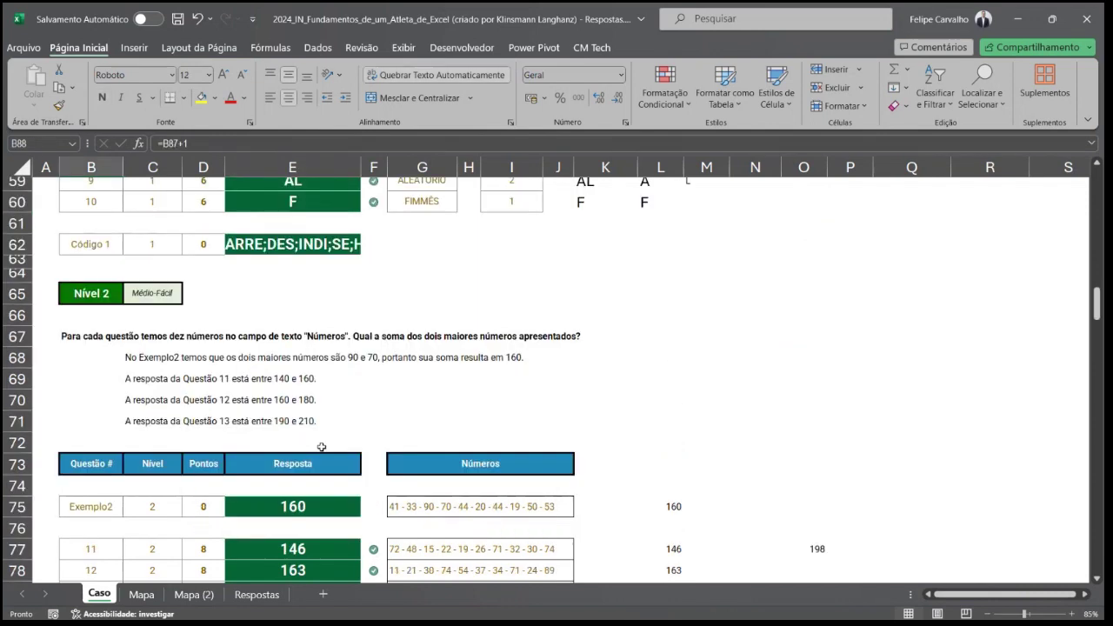
click(294, 384)
text(22)
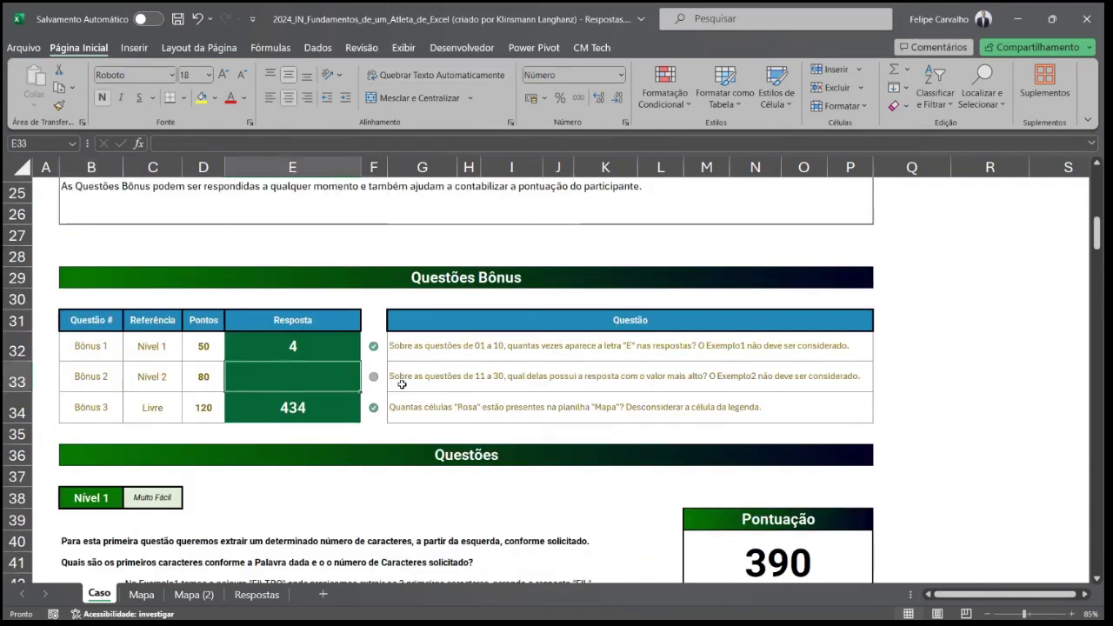
key(Return)
click(376, 397)
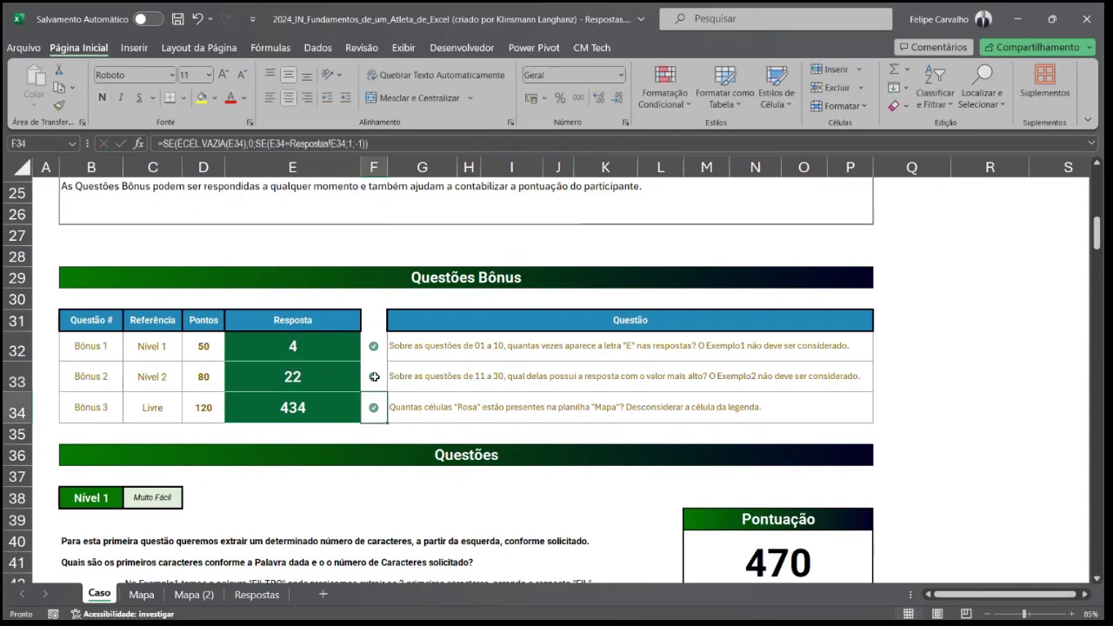
Step: Count the characters of the Exemplo3 text string with =NÚM.CARACT(I111) in Q111, beside the Nível 3 table
click(827, 562)
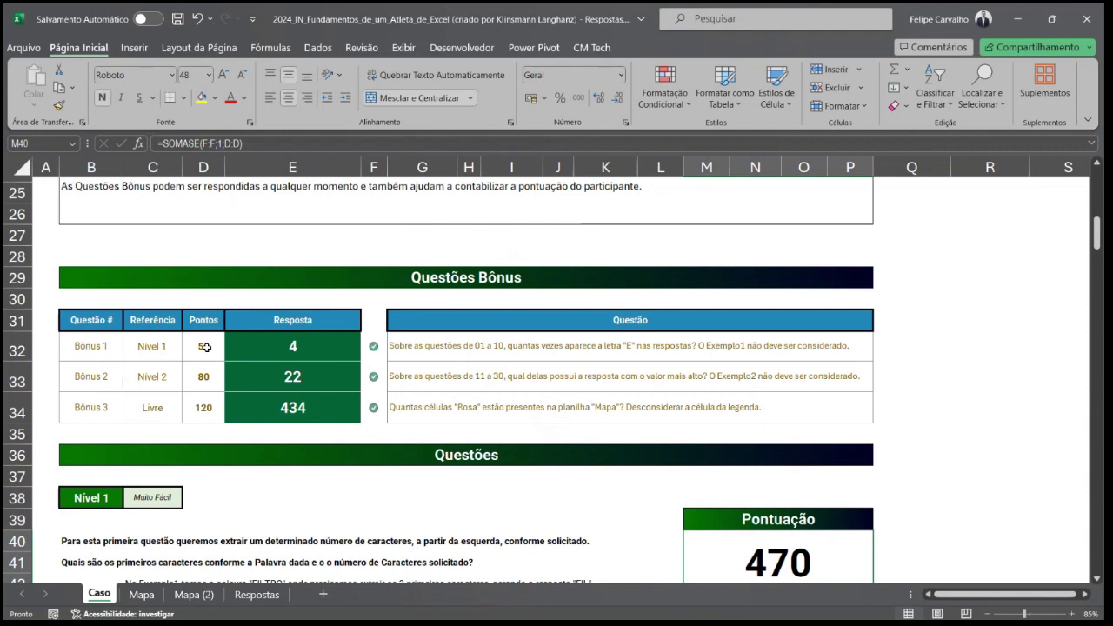
scroll(292, 354, down, 5)
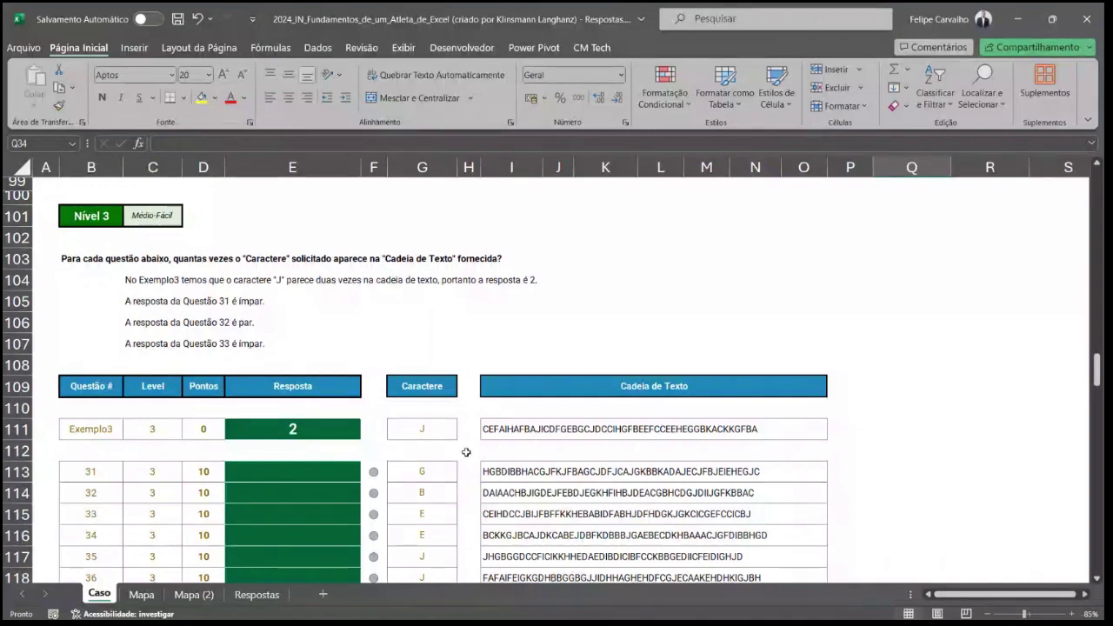
click(882, 430)
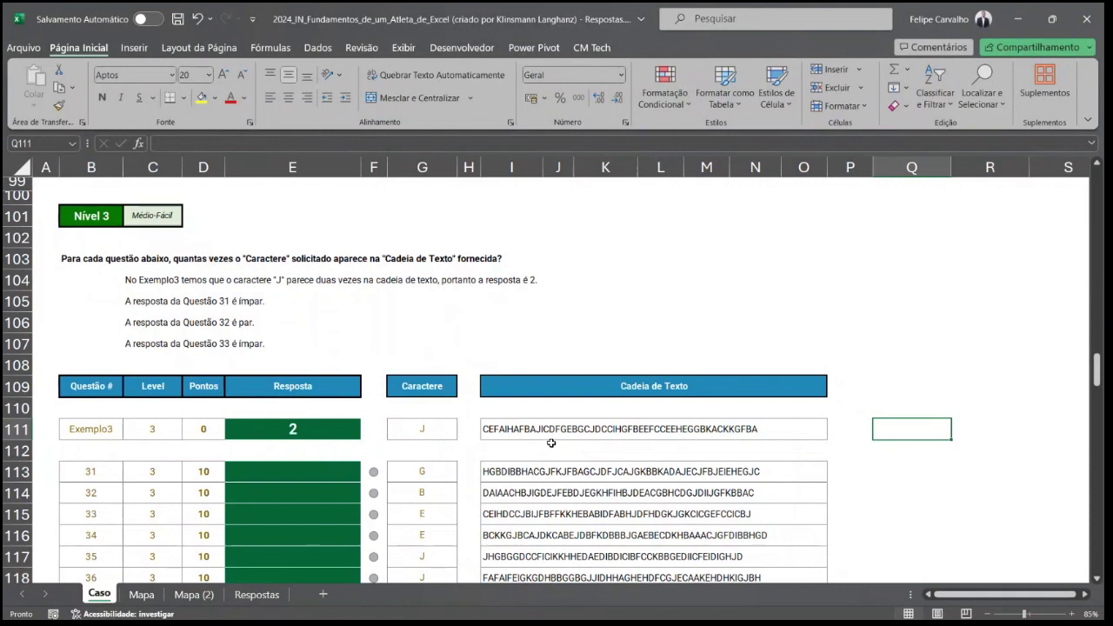
text(=NÚM.CARACT()
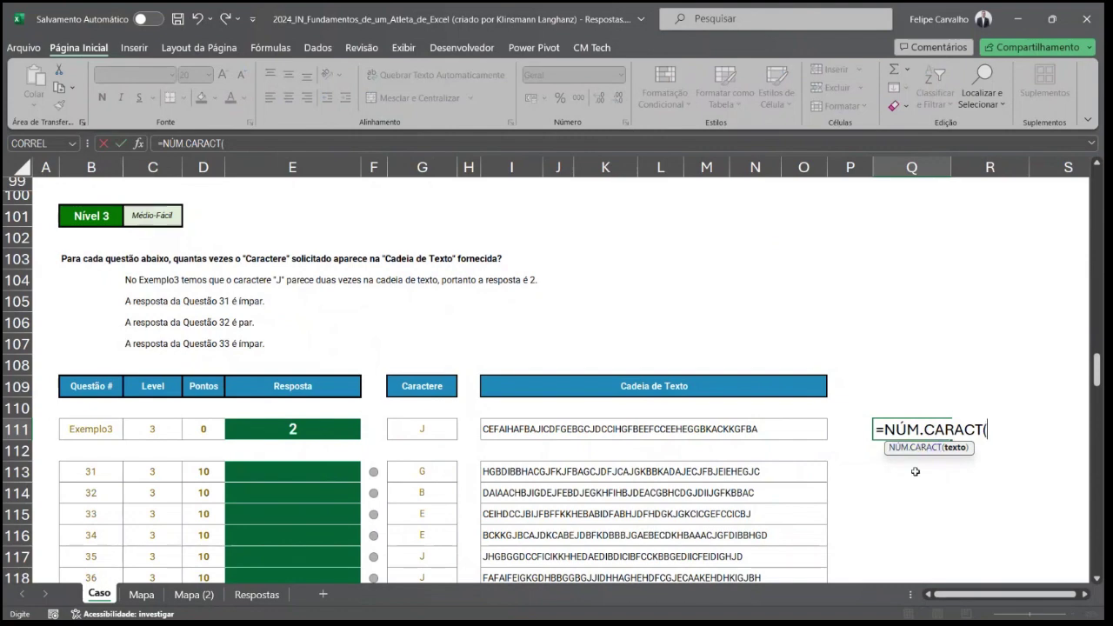
click(504, 430)
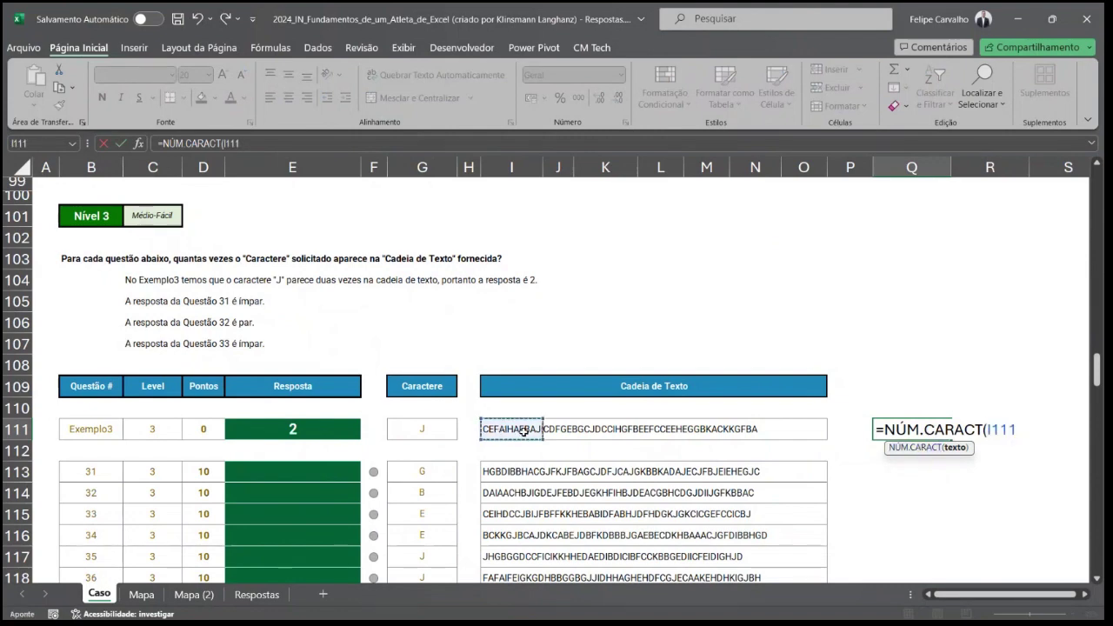
key(Return)
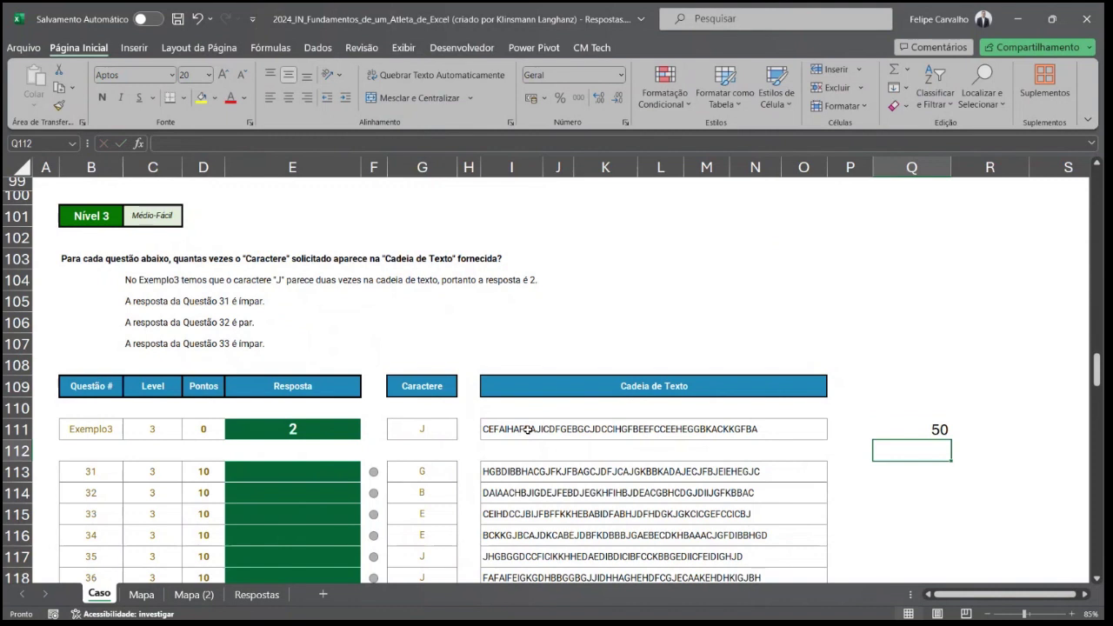
Step: Check the Exemplo3 text string in I111 that the Q111 character count refers to
key(Up)
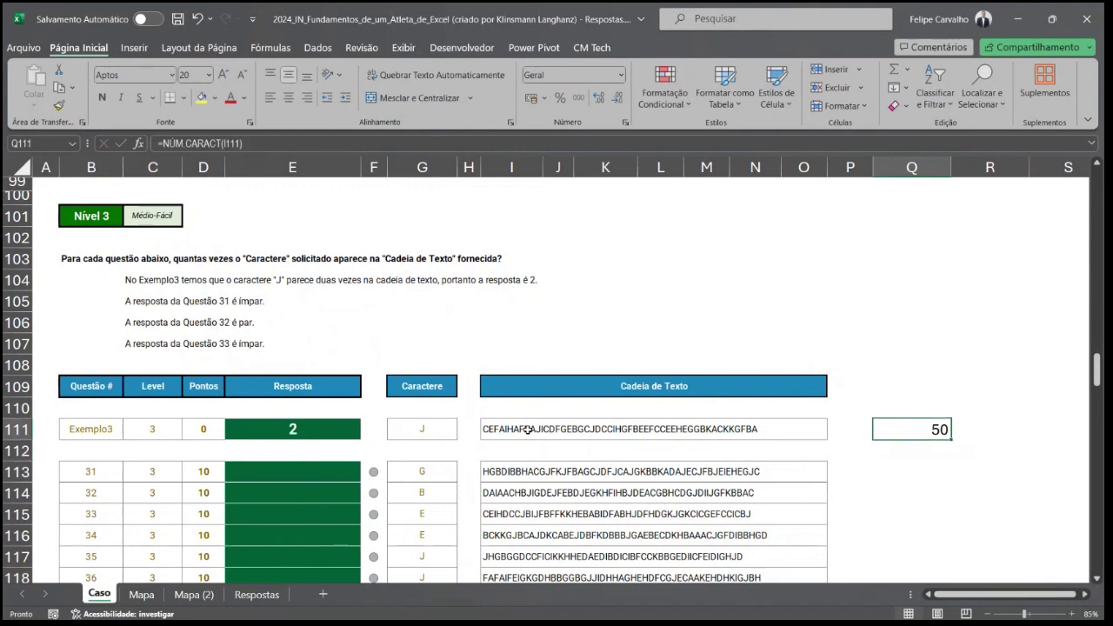
key(Left)
key(Left)
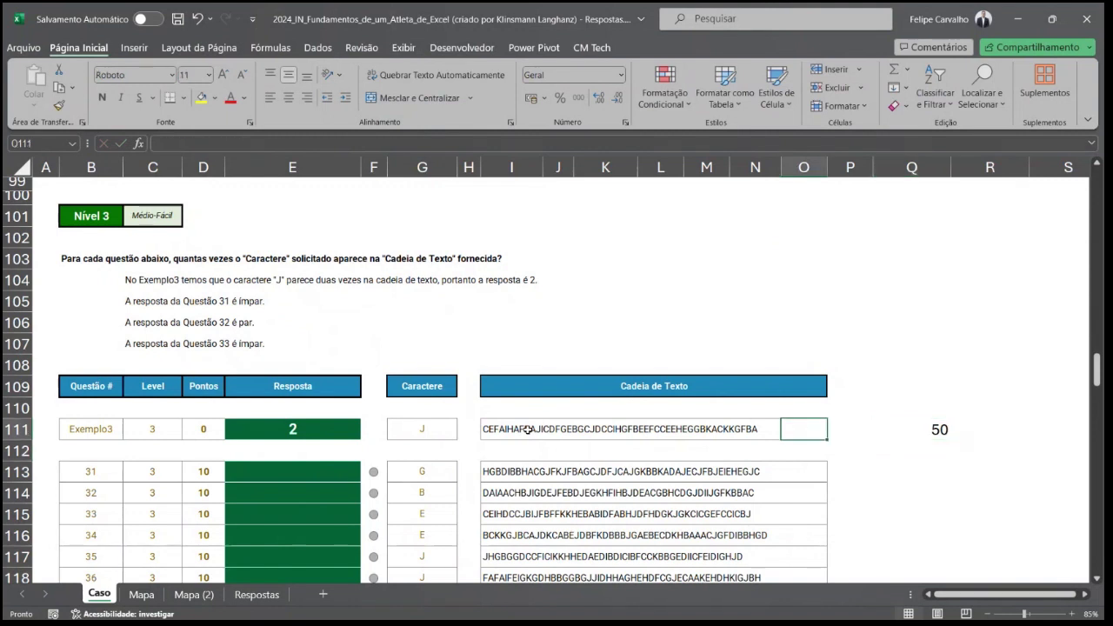
key(Left)
key(Left)
key(Left)
key(Left)
key(Left)
key(Left)
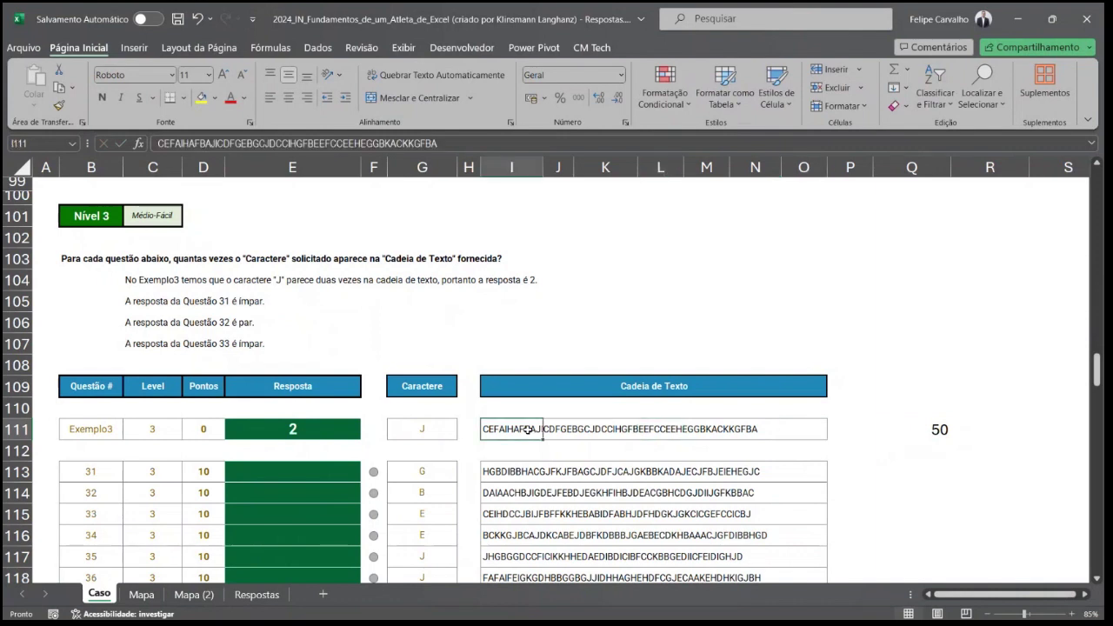
Step: Write =SUBSTITUIR(I111;G111;"") in R111 to remove the requested character from the Exemplo3 text string
key(Right)
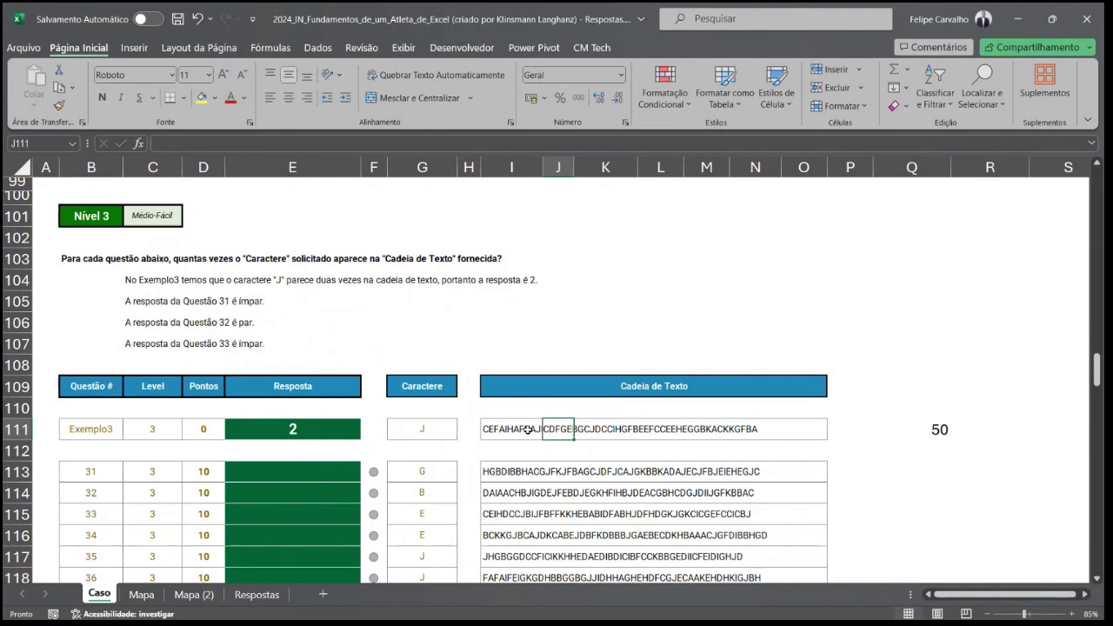
key(Right)
key(Right)
key(Right)
key(Right)
key(Right)
key(Right)
key(Right)
key(Right)
text(=su)
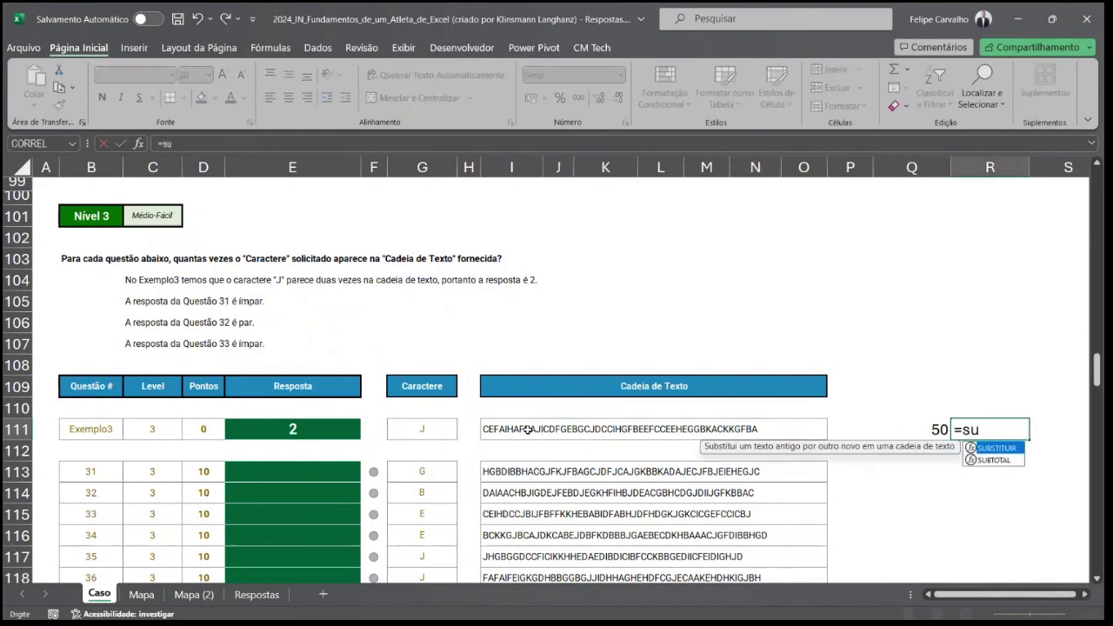
text(b)
key(Tab)
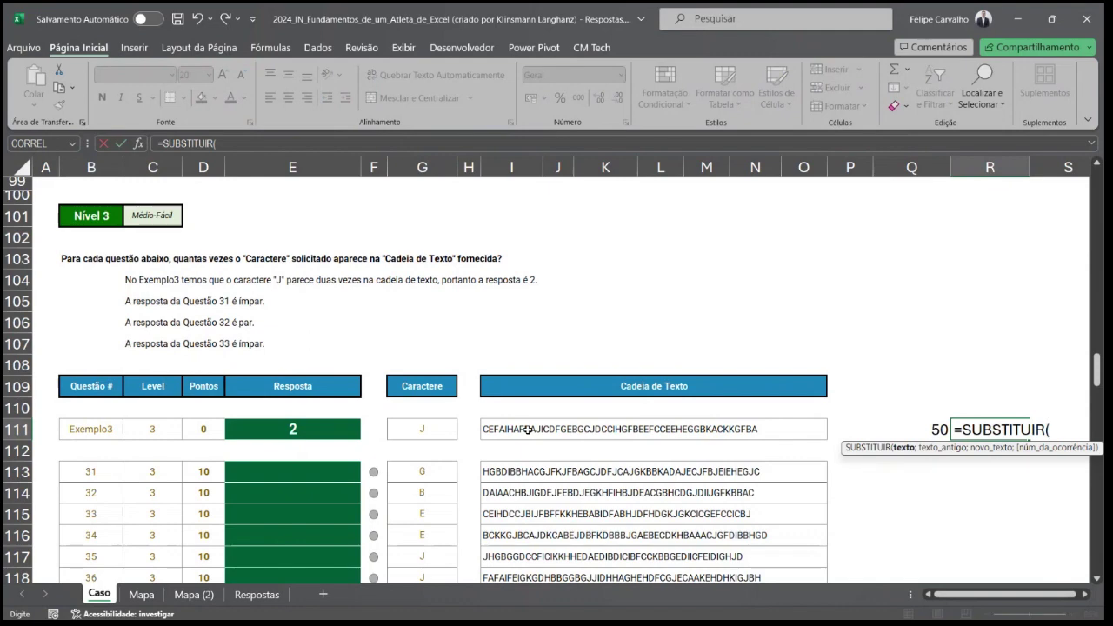
click(501, 430)
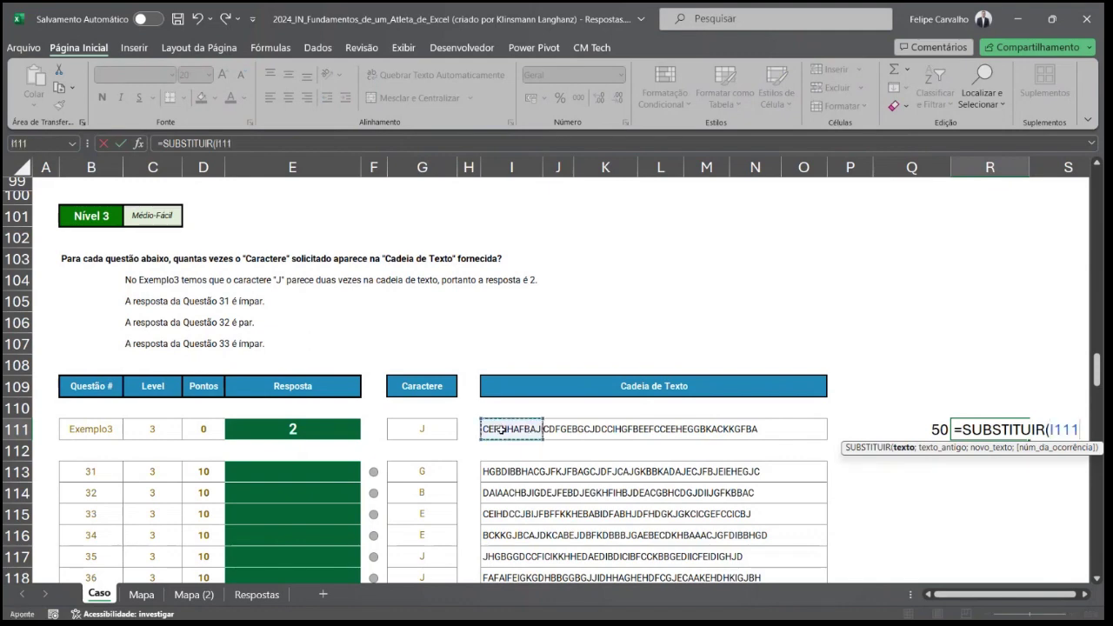
text(;)
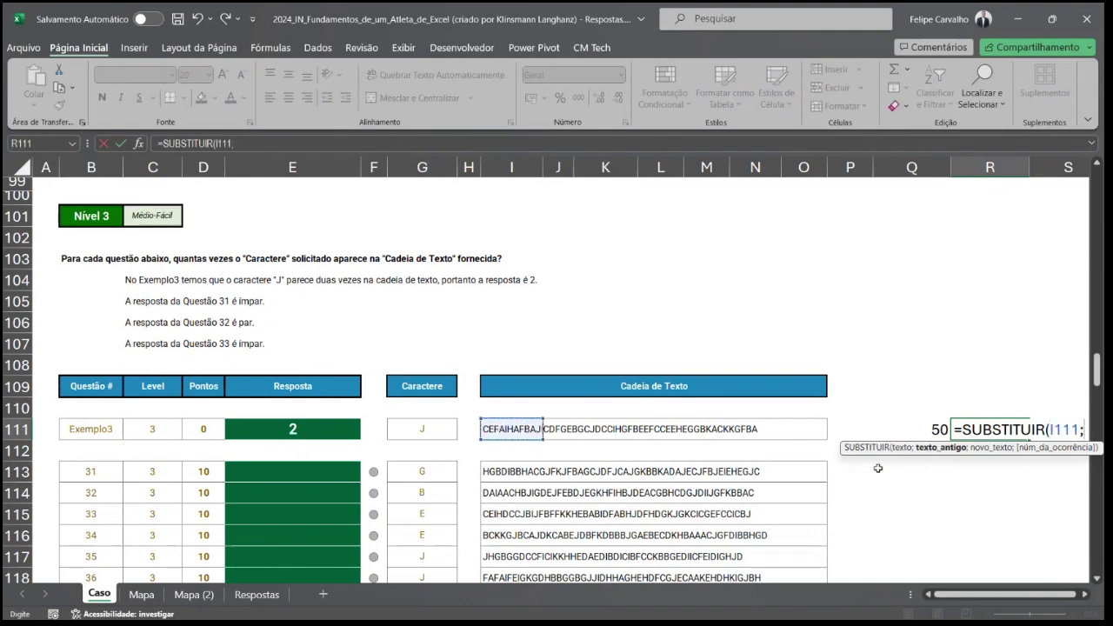
click(423, 426)
text(;)
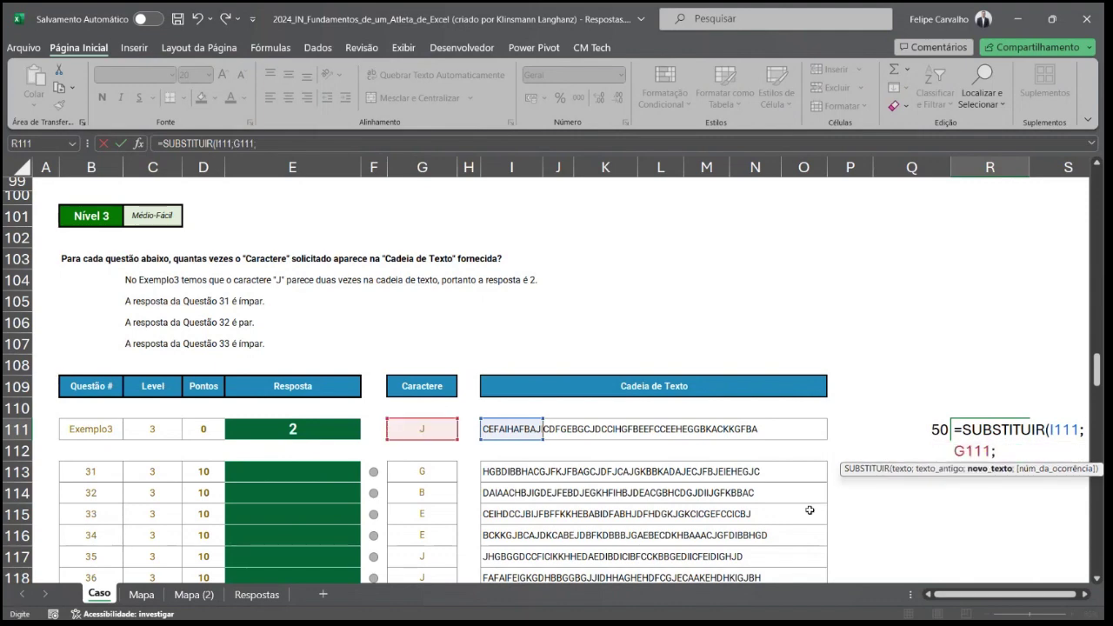
text(""))
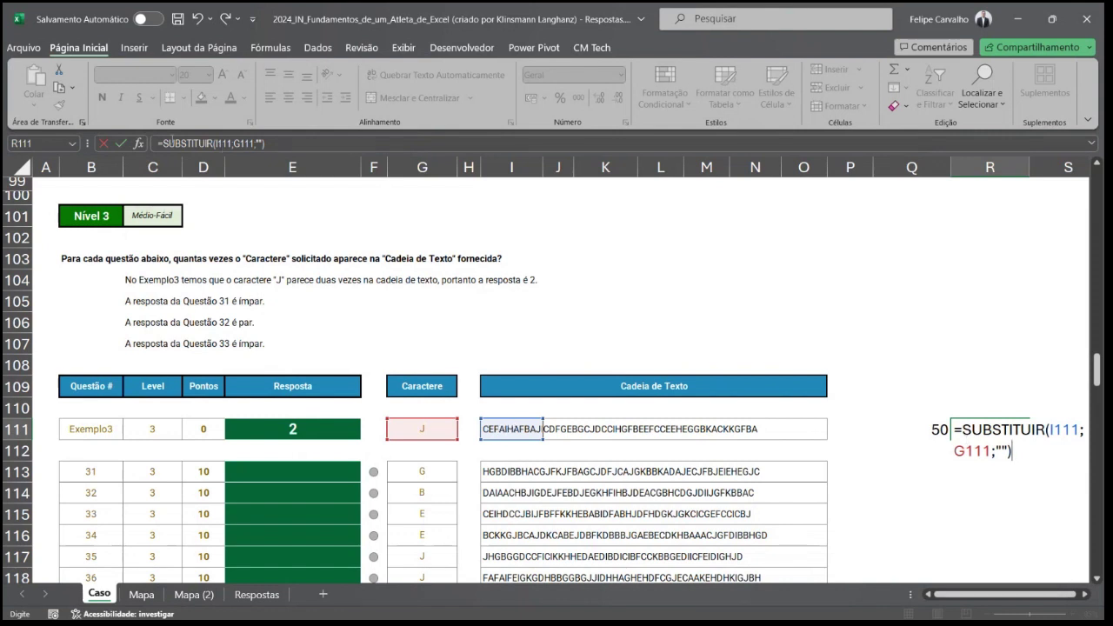
Step: Wrap the R111 formula in NÚM.CARACT, giving =NÚM.CARACT(SUBSTITUIR(I111;G111;""))
click(963, 429)
text(núm)
key(Tab)
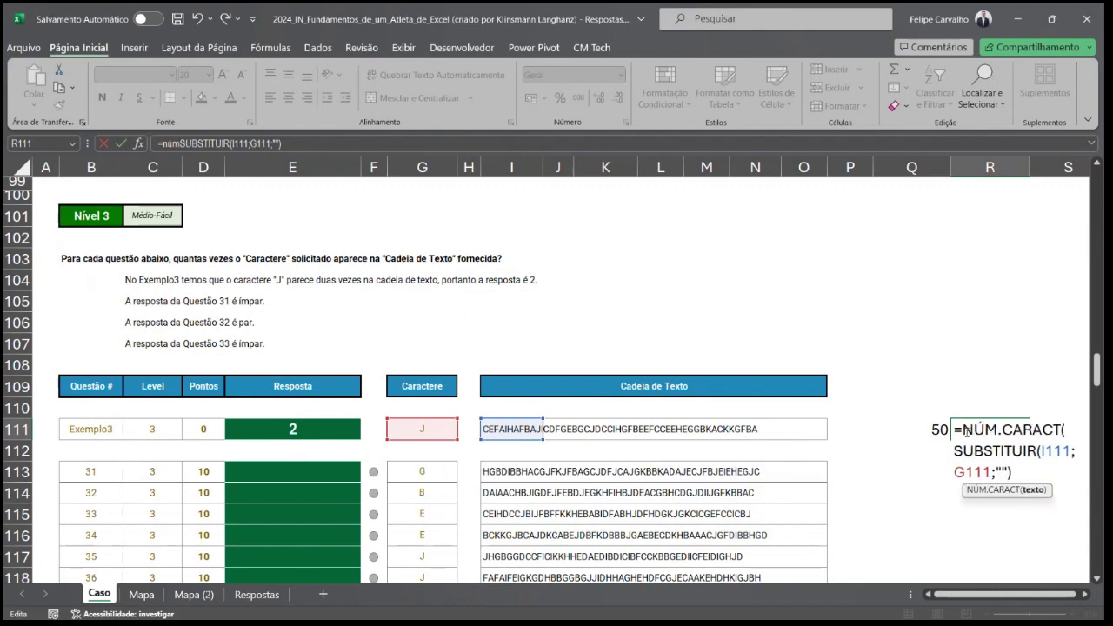
click(1014, 471)
text())
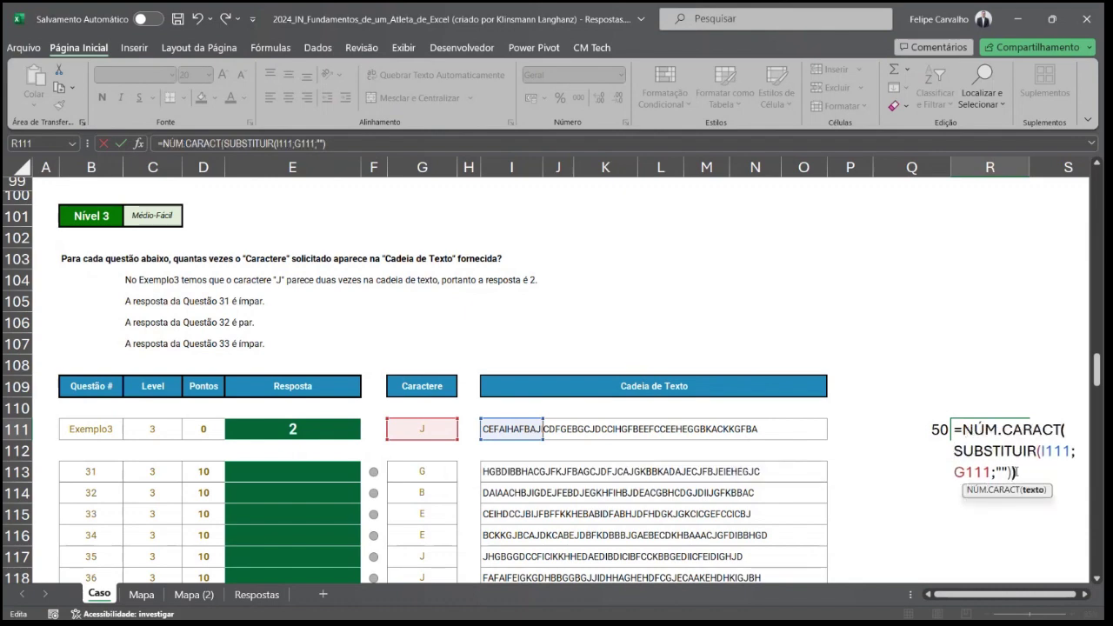
key(Return)
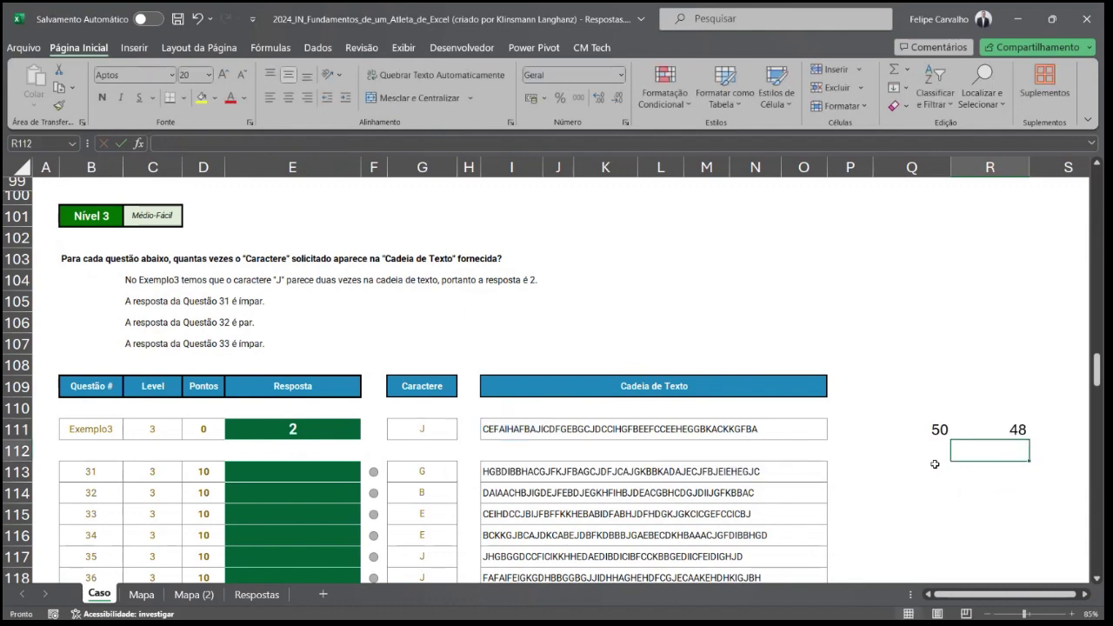
Step: Subtract the two character counts with =Q111-R111 in S111
click(1069, 427)
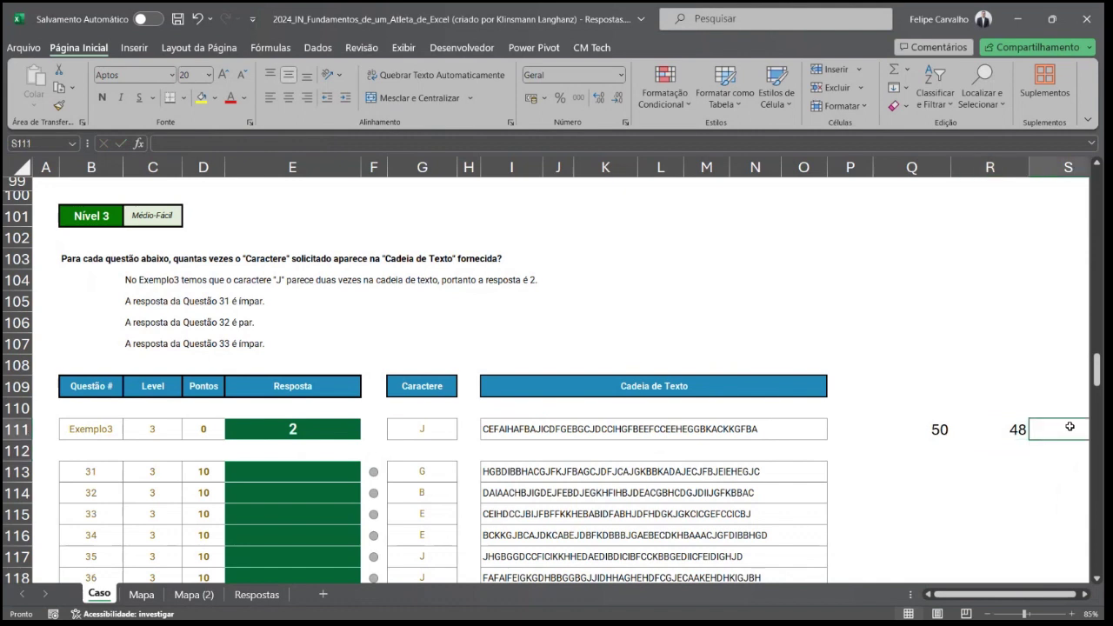
text(=Q111-R111)
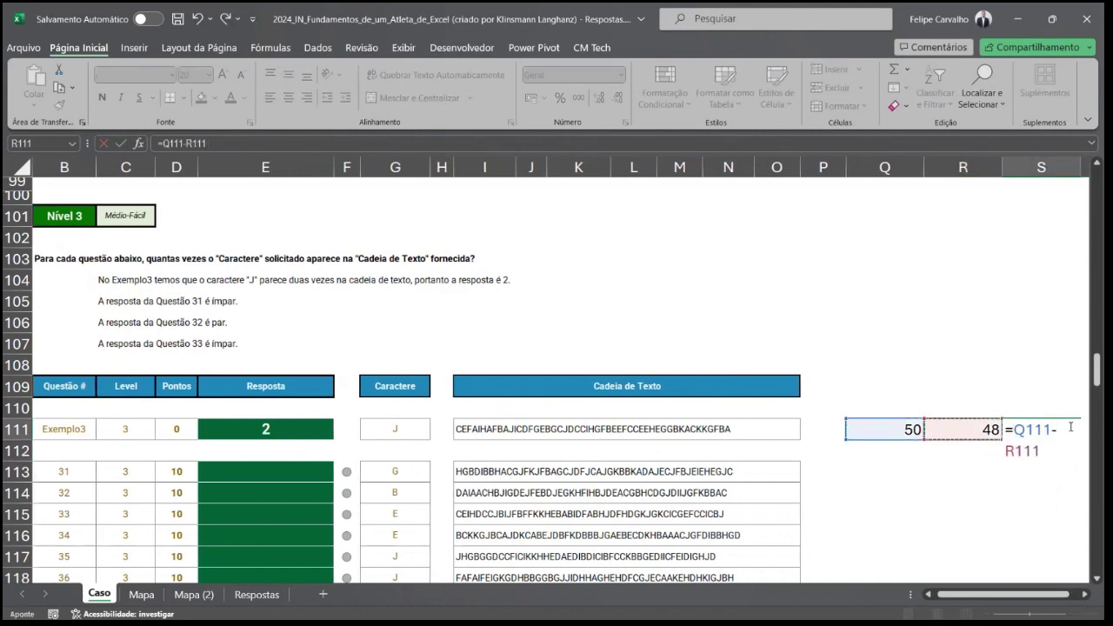
key(ctrl+Return)
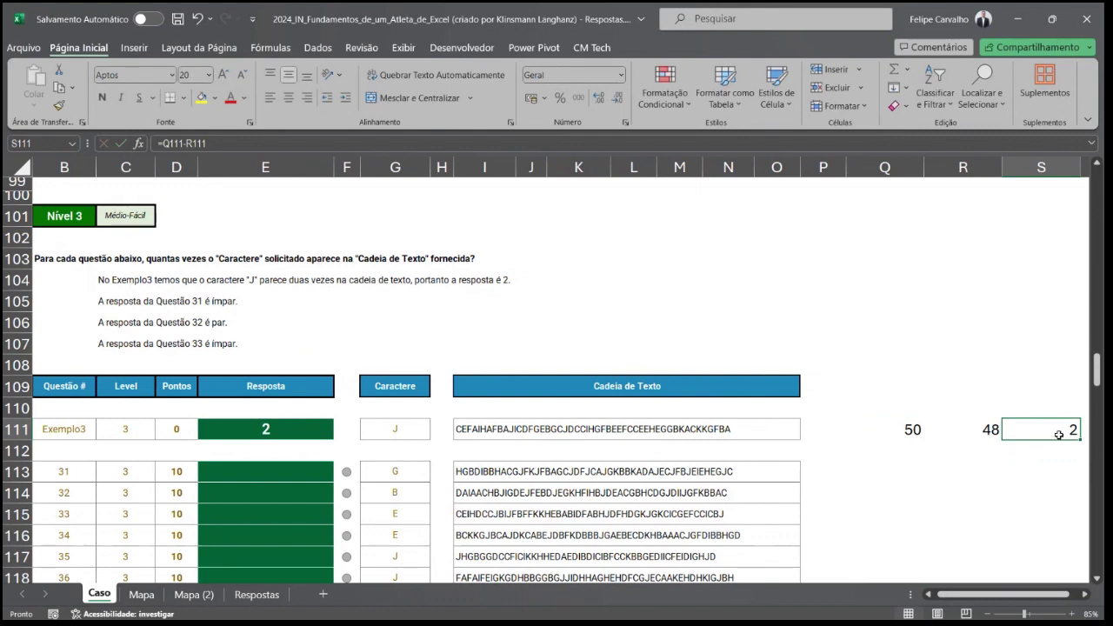
Step: Review the NÚM.CARACT formulas in Q111 and R111 without changing them
double_click(908, 427)
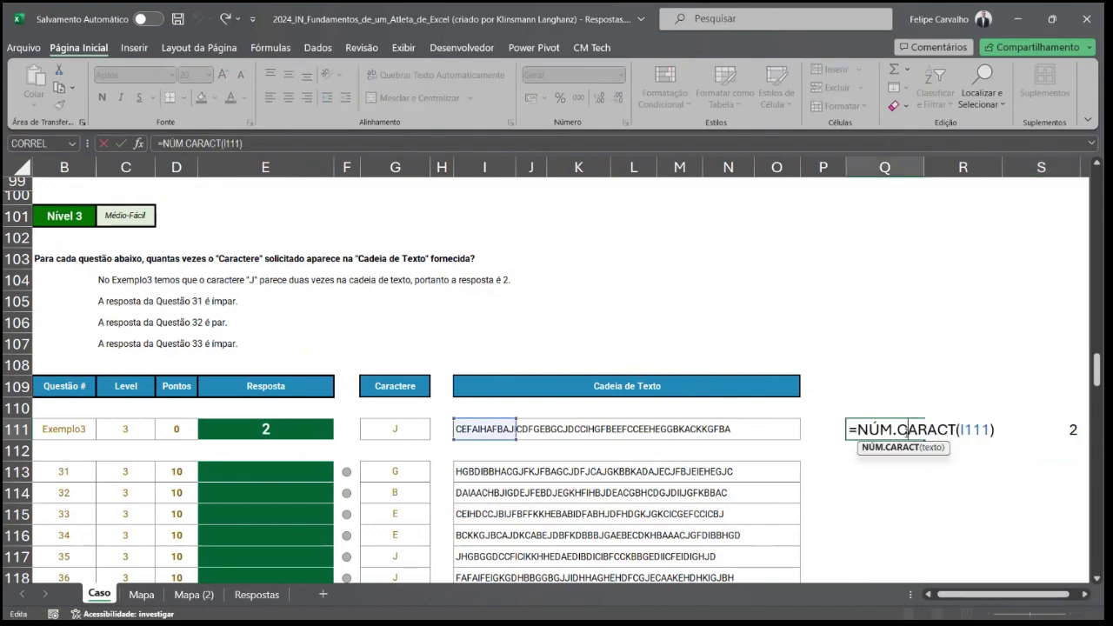
click(961, 435)
double_click(961, 434)
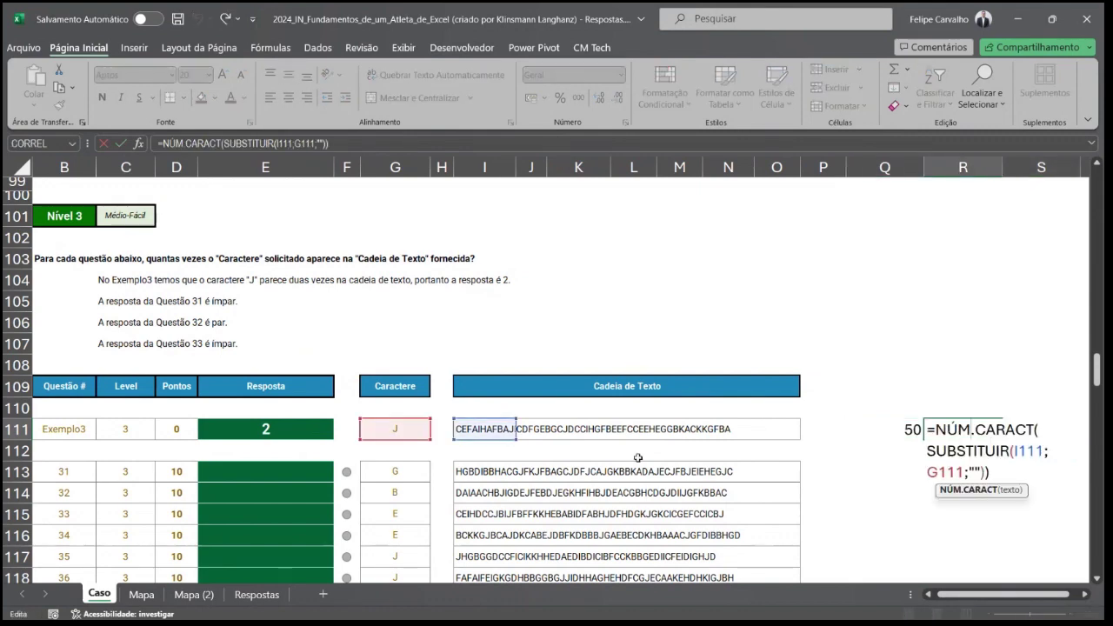
key(Escape)
Step: Copy the Q111:S111 formulas to row 113 and fill them down past the Nível 3 questions
drag(913, 430, 1062, 426)
key(ctrl+c)
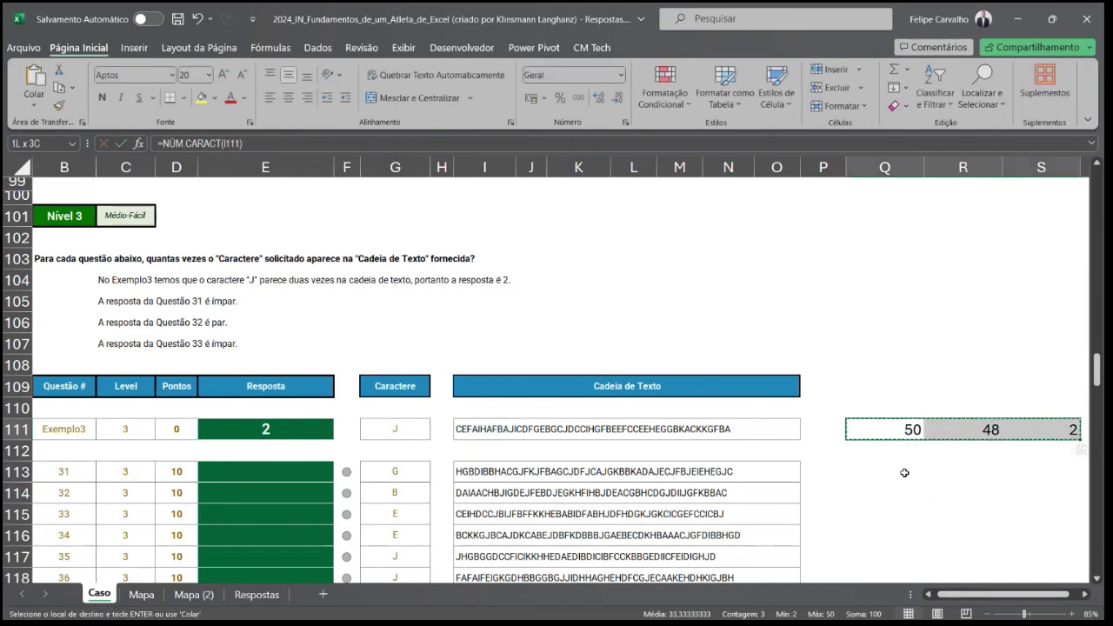
click(904, 473)
key(ctrl+v)
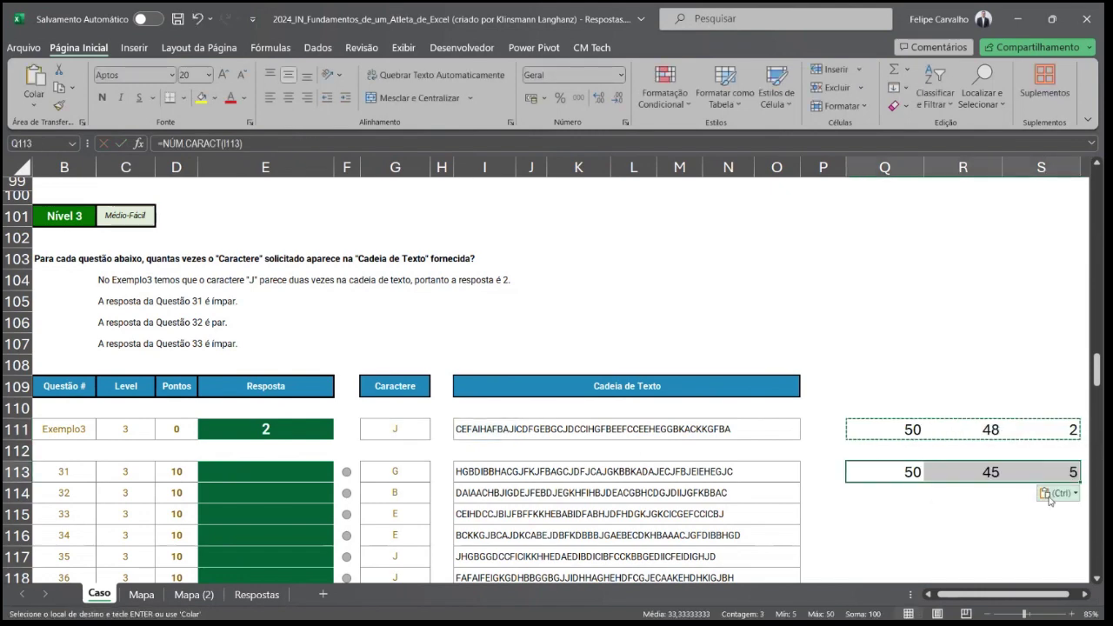
scroll(1065, 491, down, 1)
drag(1080, 419, 878, 254)
click(874, 268)
scroll(906, 338, up, 4)
scroll(852, 325, up, 7)
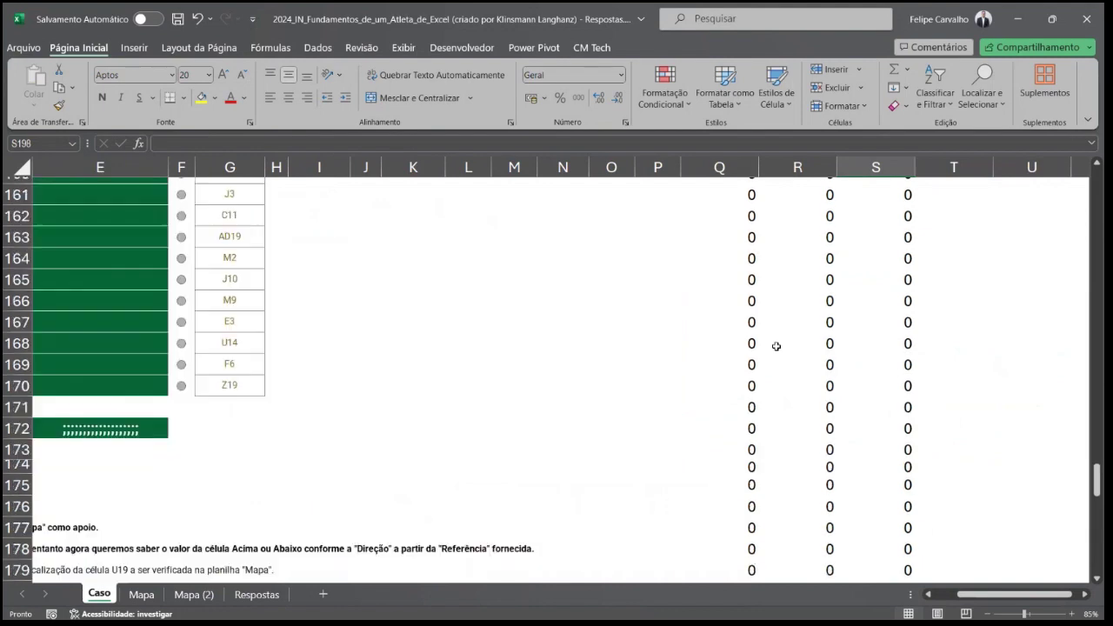
Step: Clear the surplus filled formulas in columns Q to S from row 171 downward
click(766, 377)
key(Left)
key(Down)
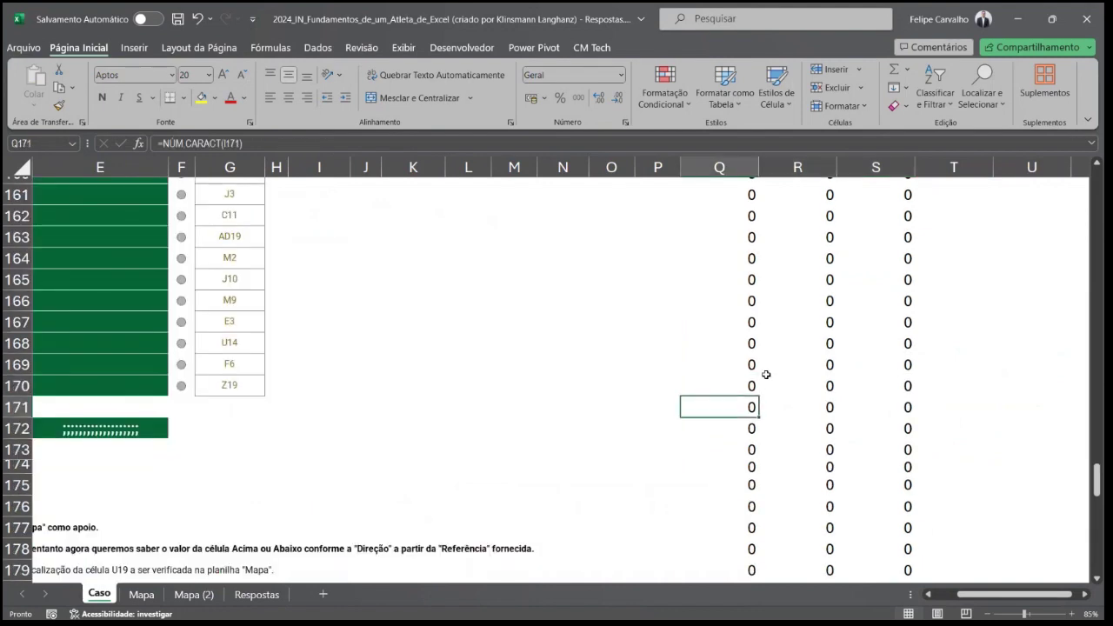
key(ctrl+shift+Right)
key(ctrl+shift+Down)
key(Delete)
key(Up)
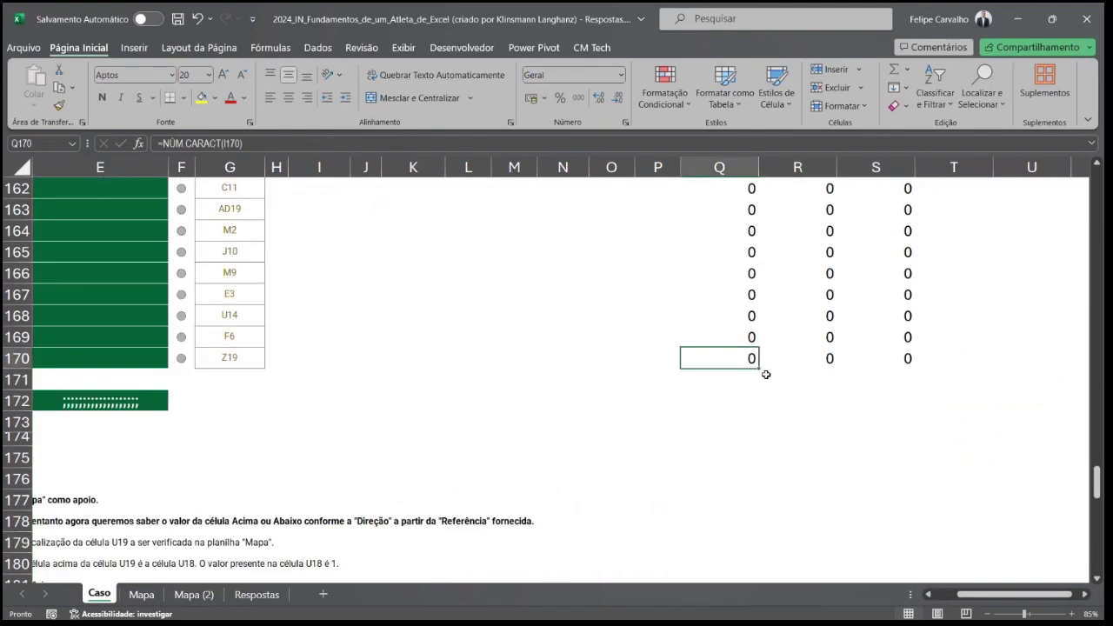
Step: Clear the surplus formulas in Q133:S170, keeping only the rows of questions 31 to 50
key(ctrl+Up)
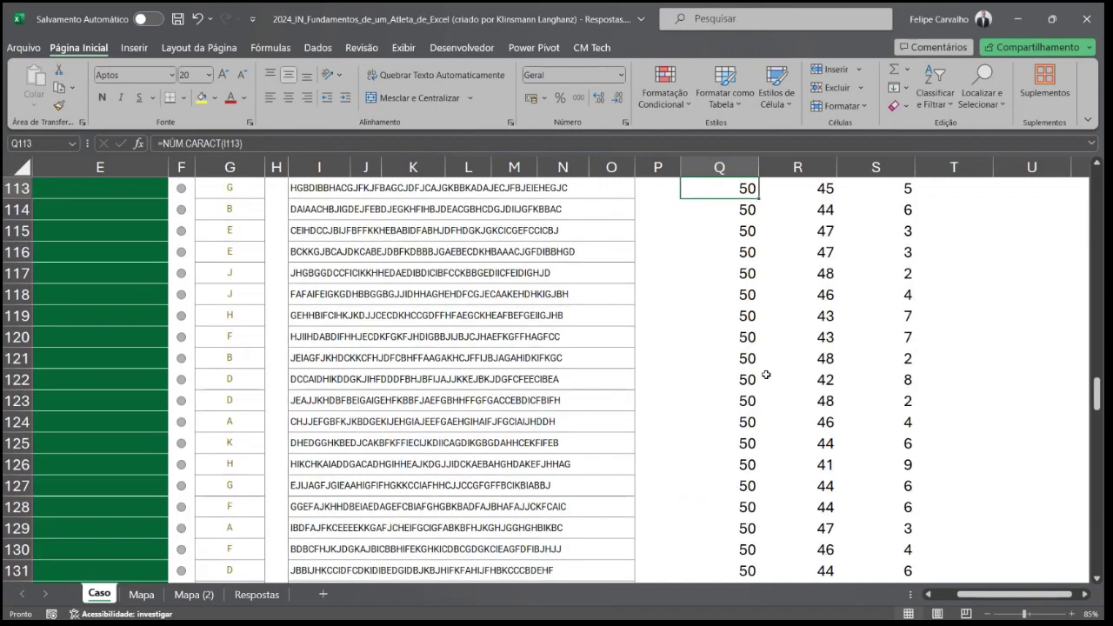
scroll(648, 329, down, 1)
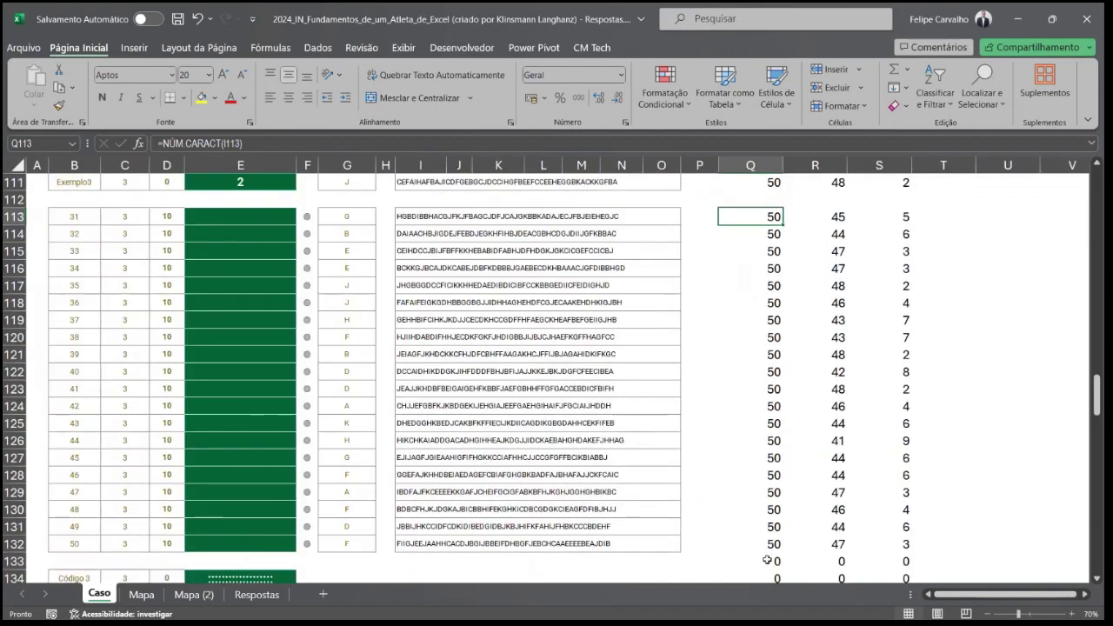
click(781, 560)
key(ctrl+shift+Right)
key(ctrl+shift+Down)
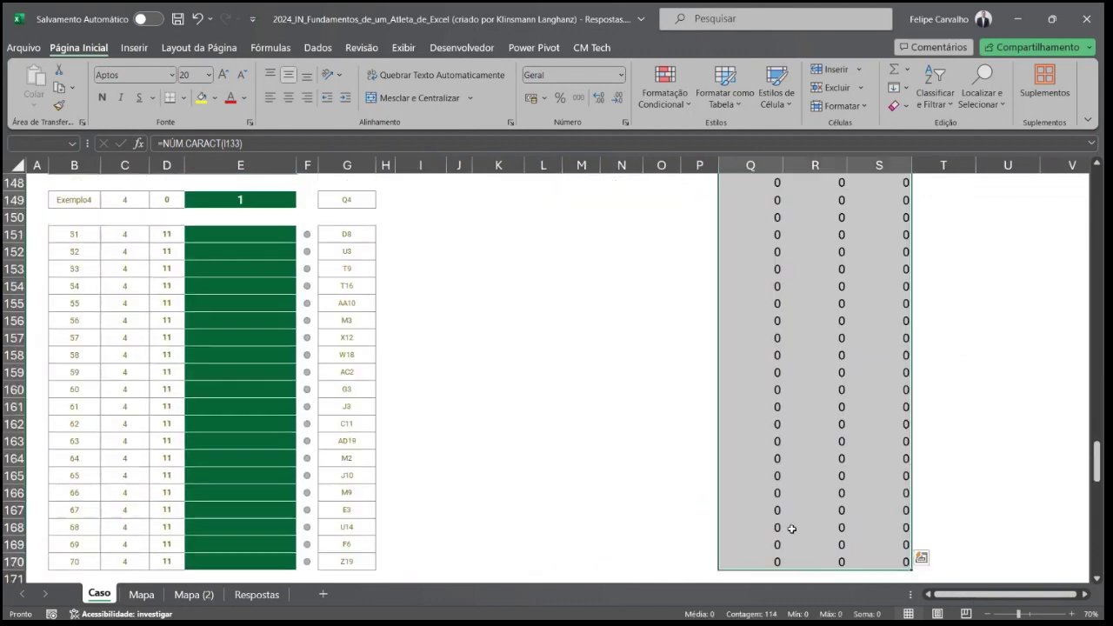
key(Delete)
key(Up)
key(ctrl+Up)
scroll(791, 528, up, 1)
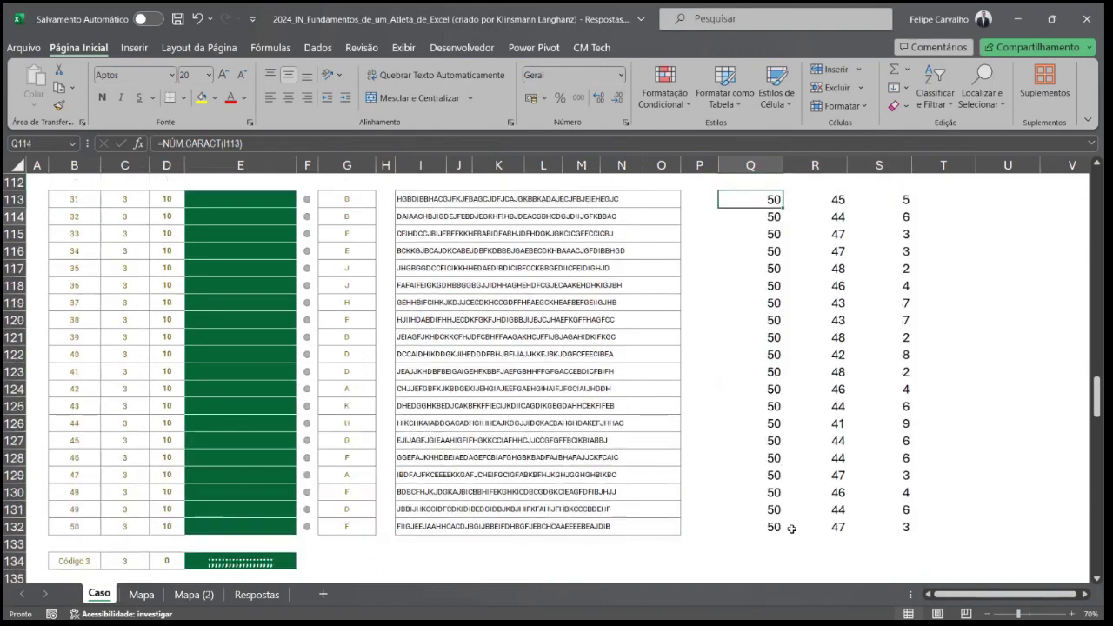
Step: Review the copied count formulas beside the Nível 3 text strings, including the SUBSTITUIR formula in R115
key(Right)
key(Down)
key(Down)
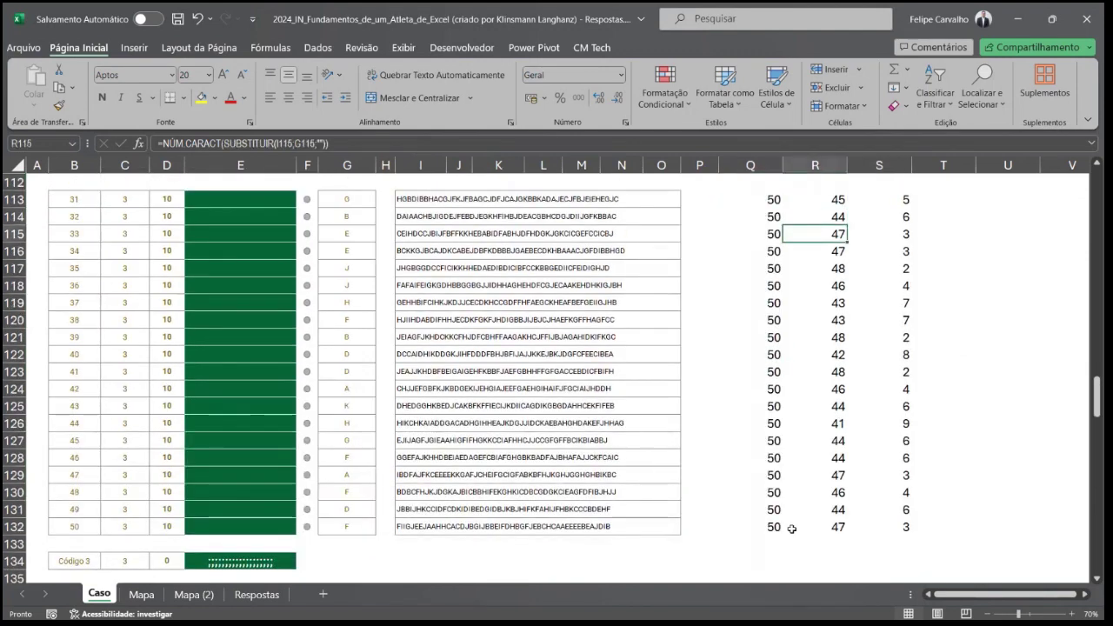
key(Down)
key(Up)
key(Up)
key(Left)
key(Left)
key(Left)
key(Left)
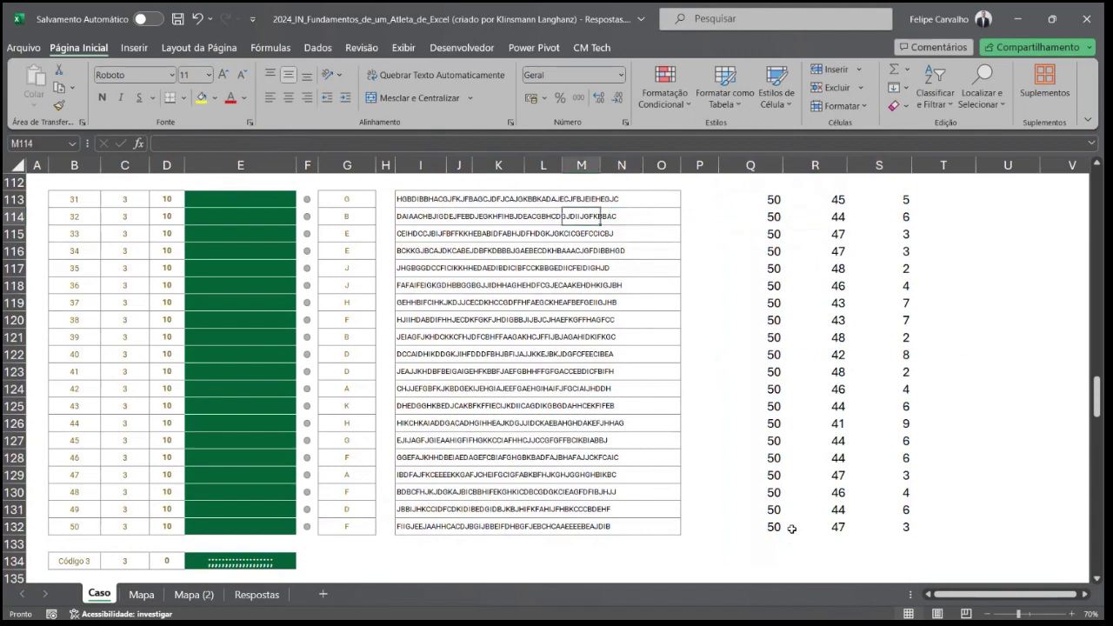
Step: Copy the Nível 3 character counts in S113:S132
key(Right)
key(Right)
key(Right)
key(Right)
key(Right)
key(Right)
key(Up)
key(ctrl+shift+Down)
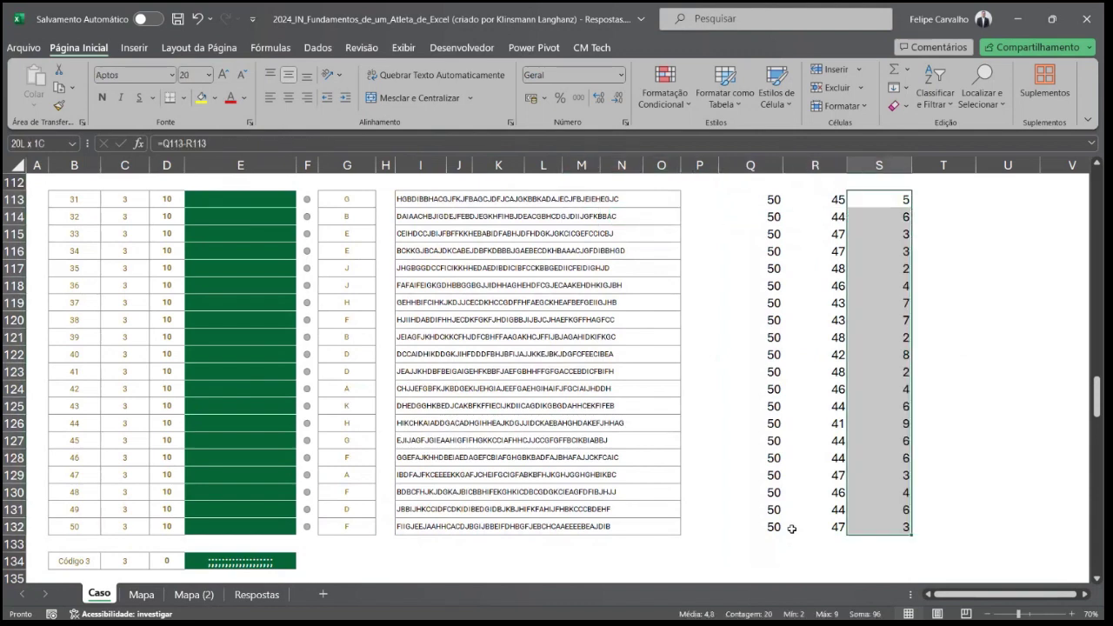
key(ctrl+c)
Step: Paste the copied counts as values only into the Resposta cells E113:E132 for questions 31 to 50
key(Left)
key(Left)
key(Left)
key(Left)
key(Left)
key(Left)
key(Left)
key(Left)
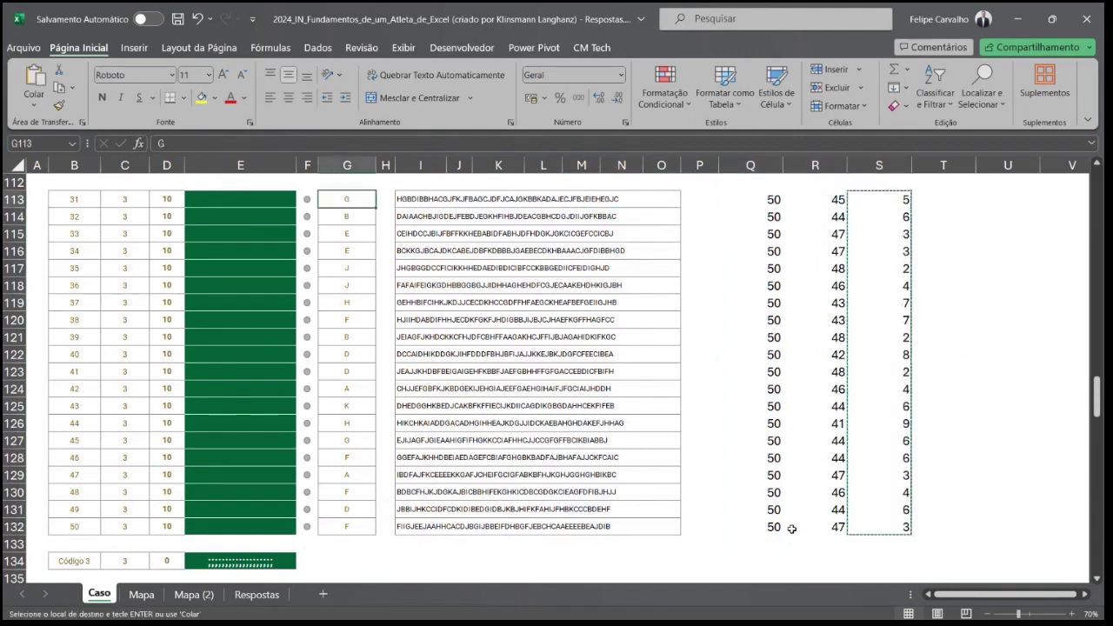
key(ctrl+alt+v)
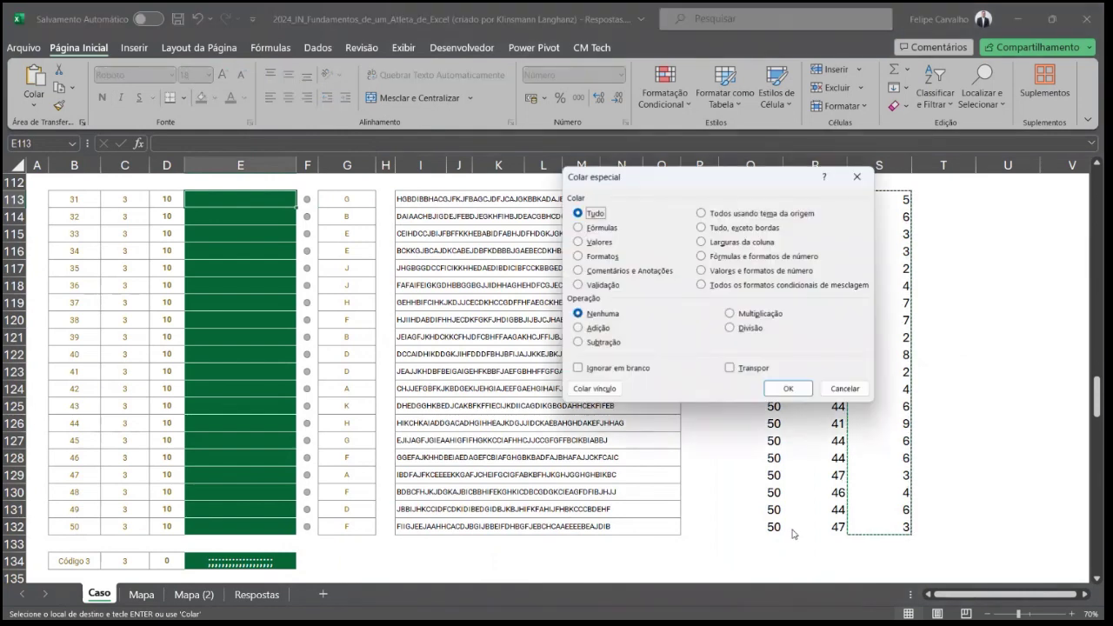
key(v)
key(Return)
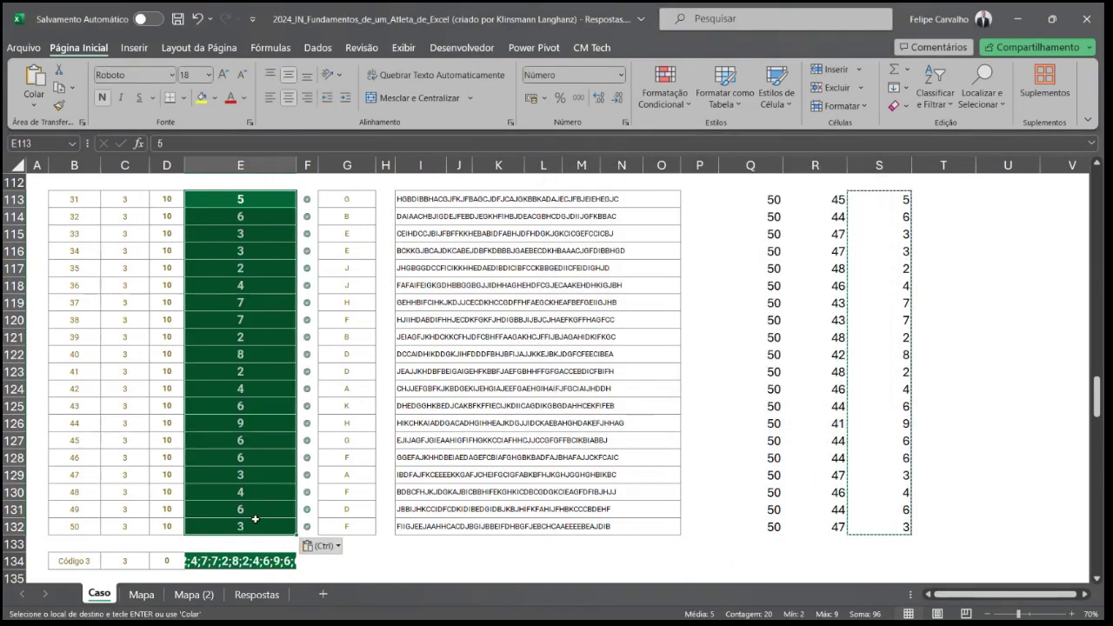
Step: Examine the Nível 4 section's instructions and Exemplo4 on the Caso sheet at 100% zoom
scroll(644, 461, up, 5)
scroll(651, 452, up, 20)
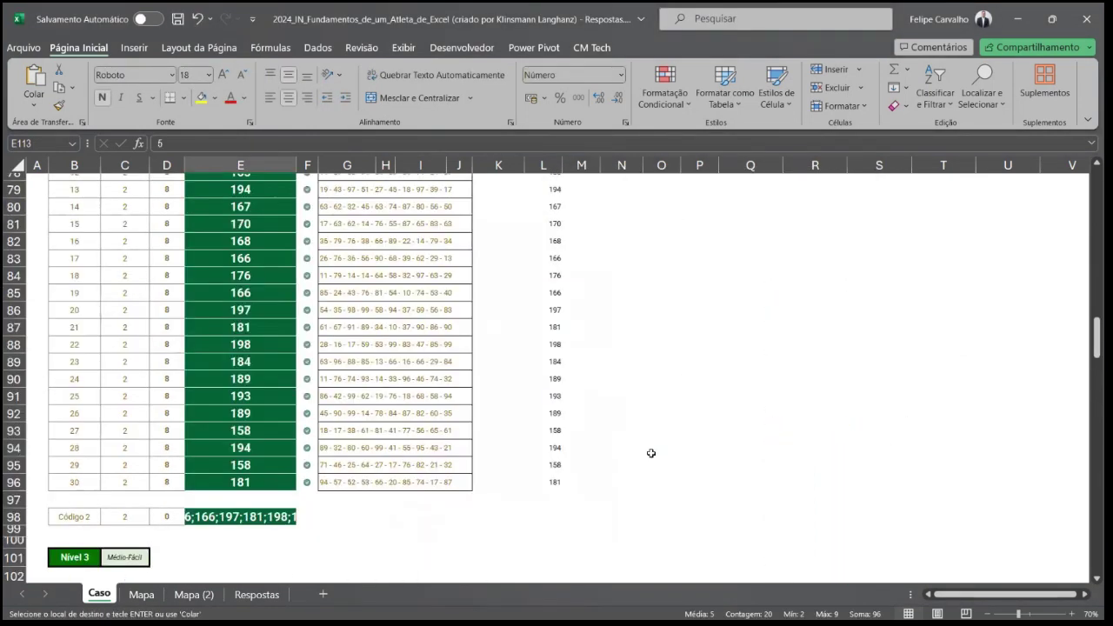
scroll(678, 426, down, 13)
scroll(658, 370, down, 20)
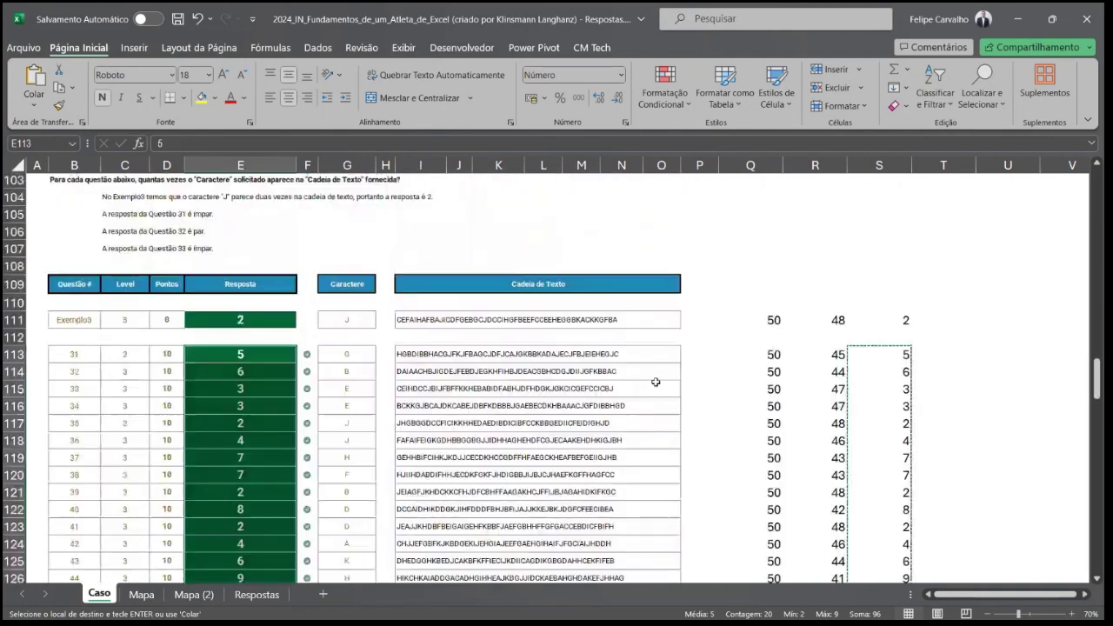
scroll(608, 376, down, 1)
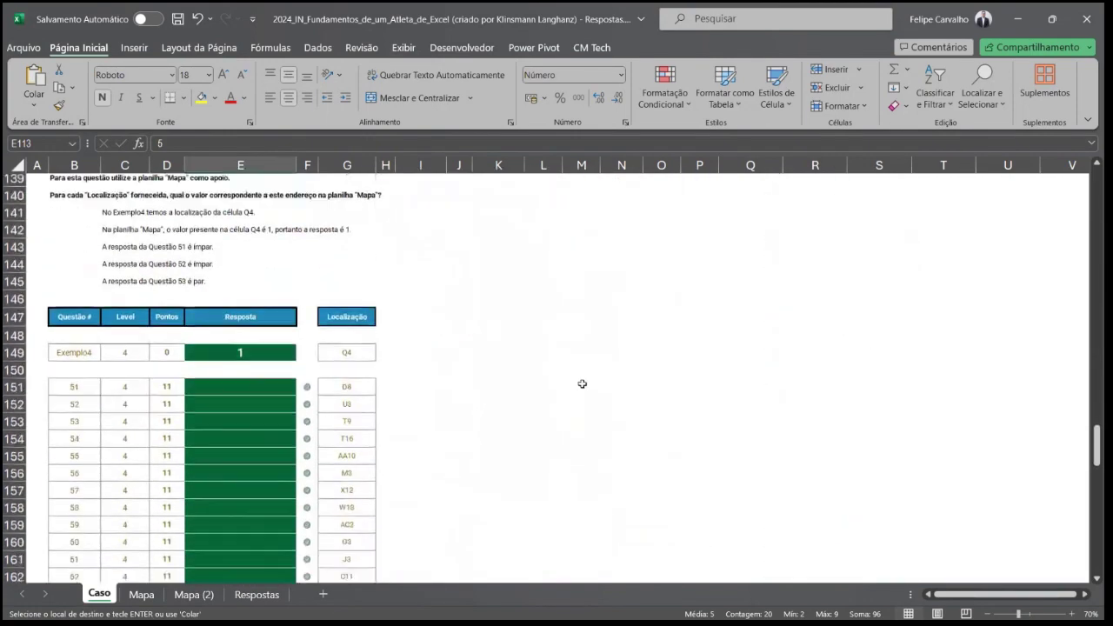
scroll(579, 385, up, 2)
drag(969, 592, 950, 592)
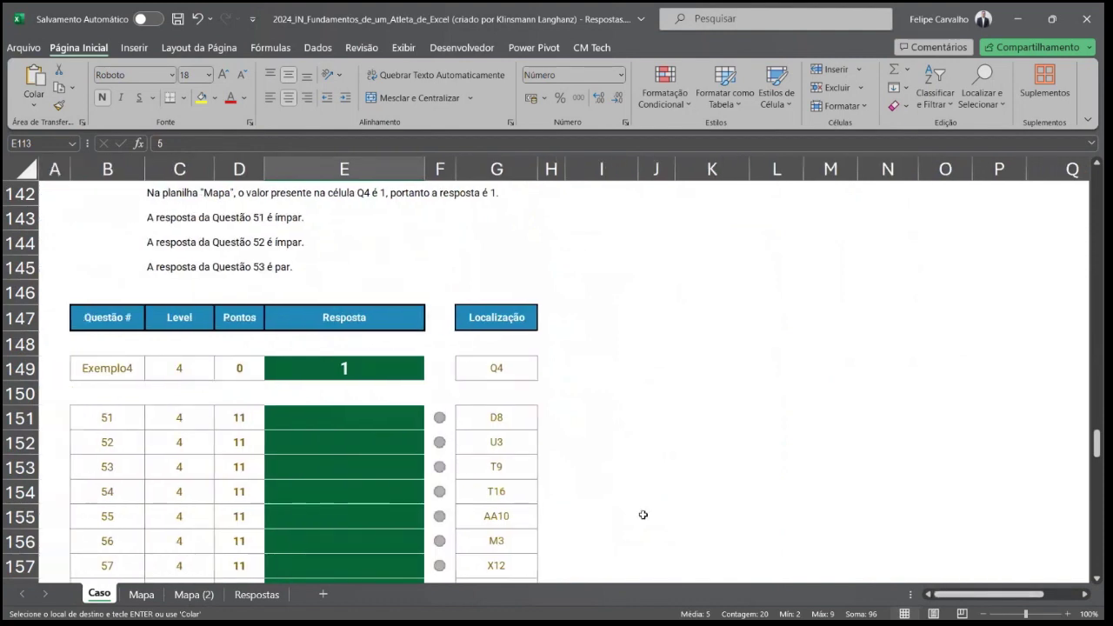
scroll(641, 514, up, 2)
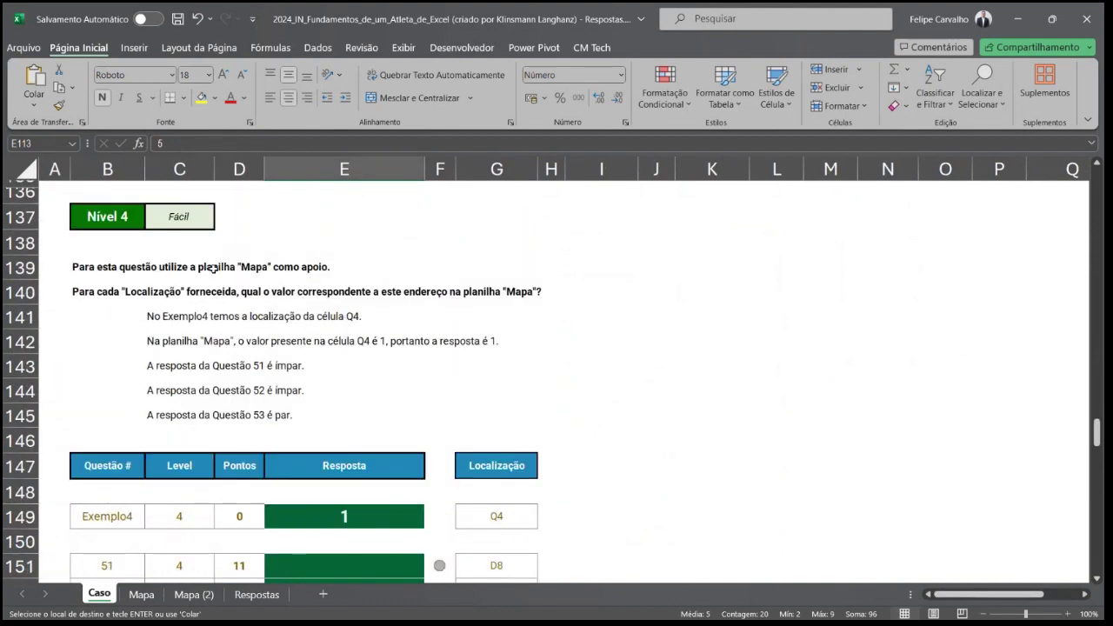
Step: Look over the number grids on the Mapa and Mapa (2) sheets, and return to the Nível 4 question table on Caso
click(153, 594)
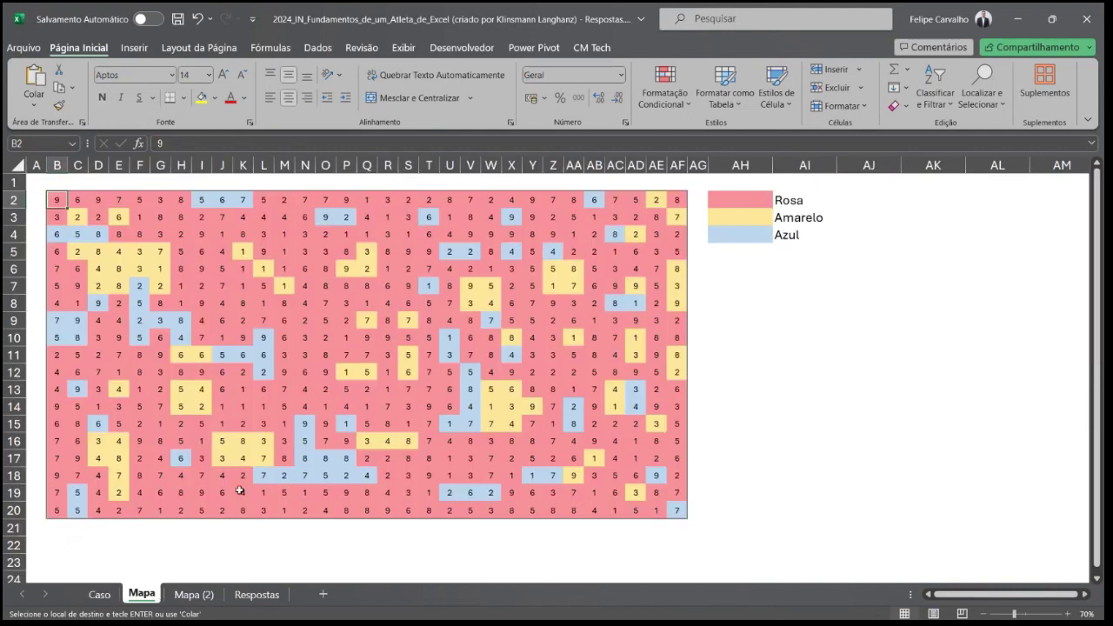
click(194, 594)
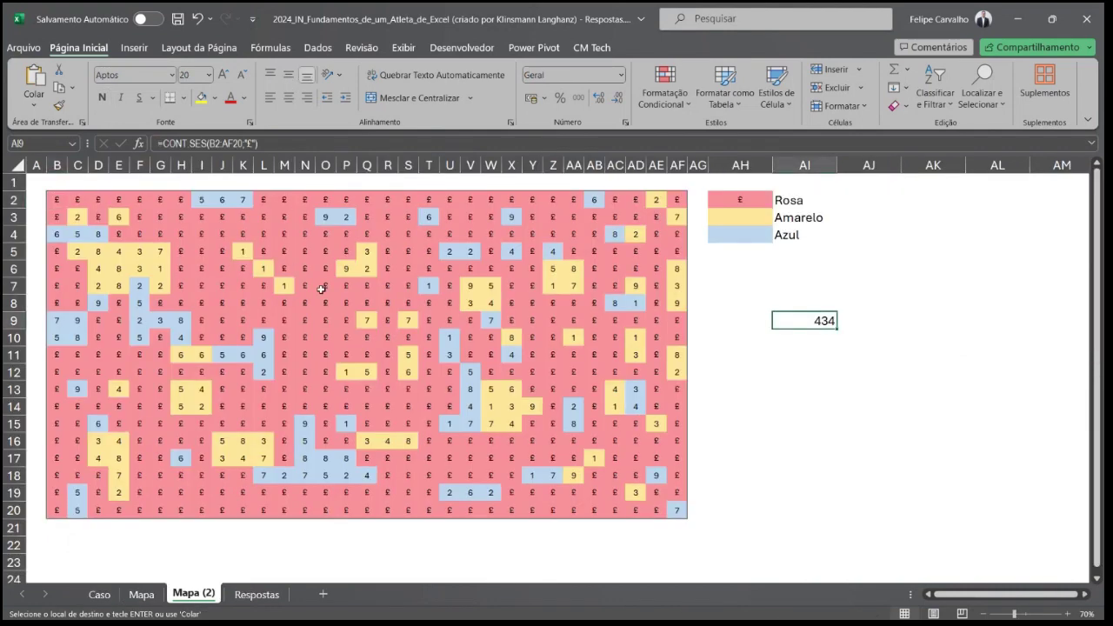
click(142, 594)
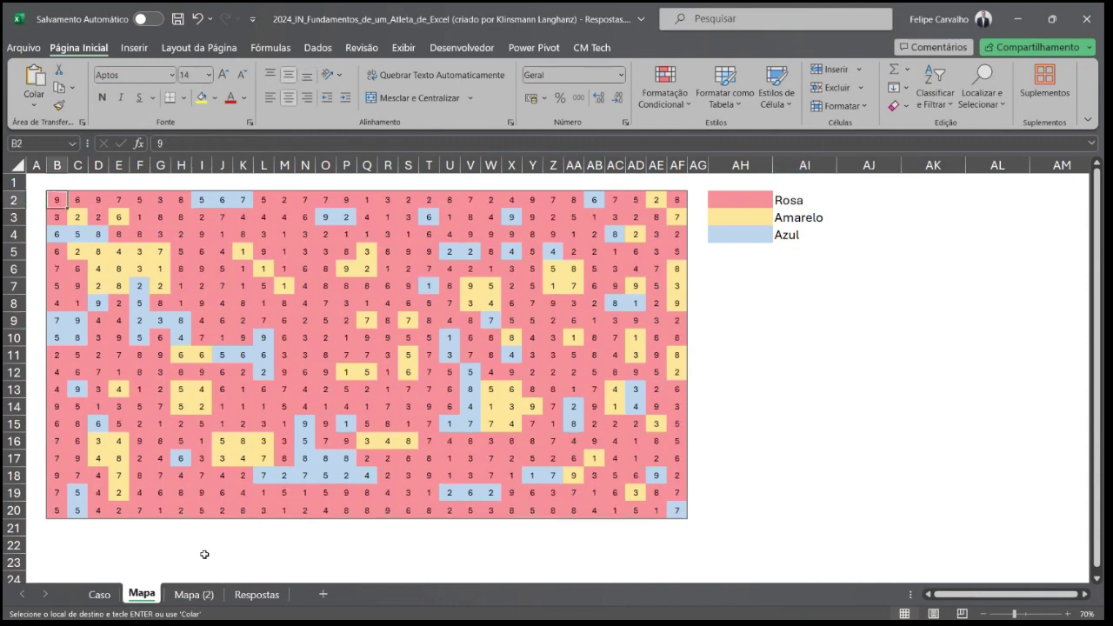
click(99, 594)
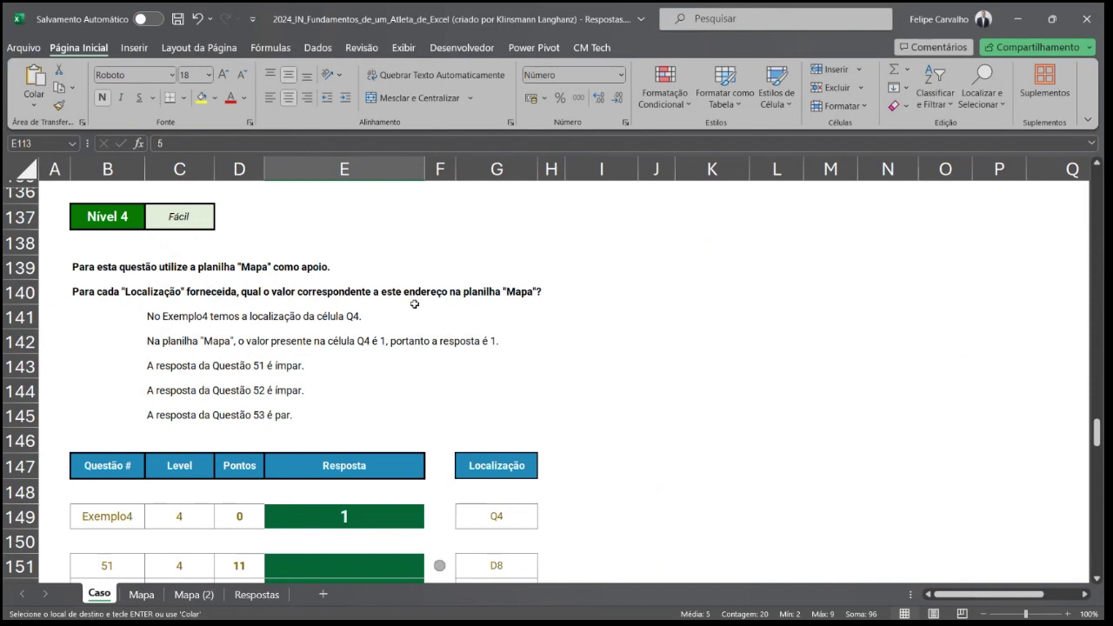
scroll(546, 322, down, 3)
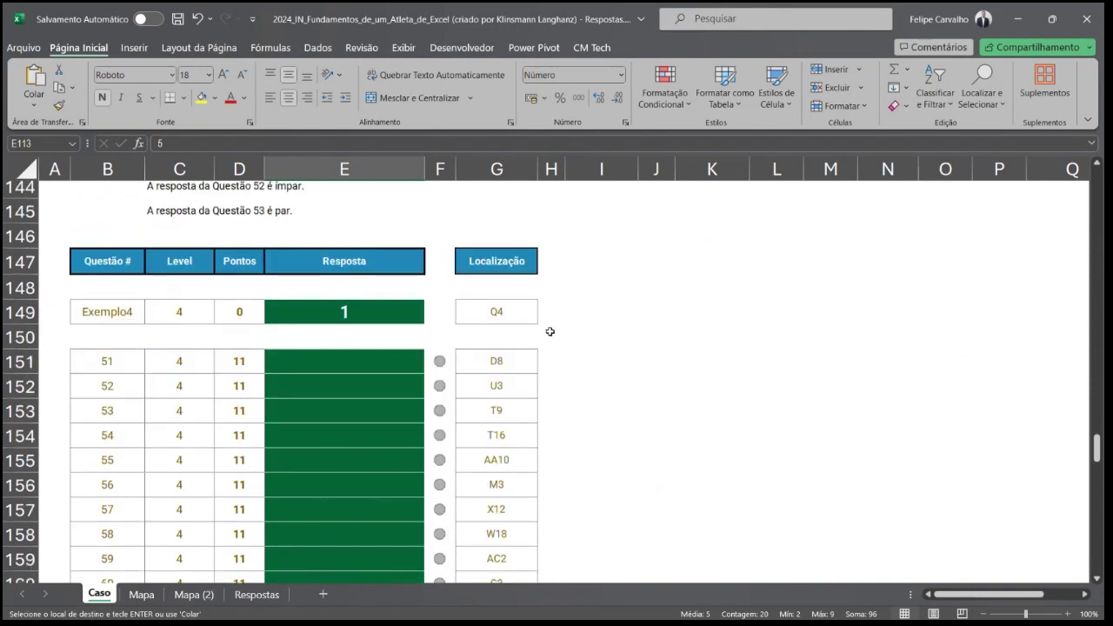
Step: Locate Exemplo4's cell Q4 on the Mapa sheet by highlighting column Q and row 4, and return to the Caso sheet
click(612, 300)
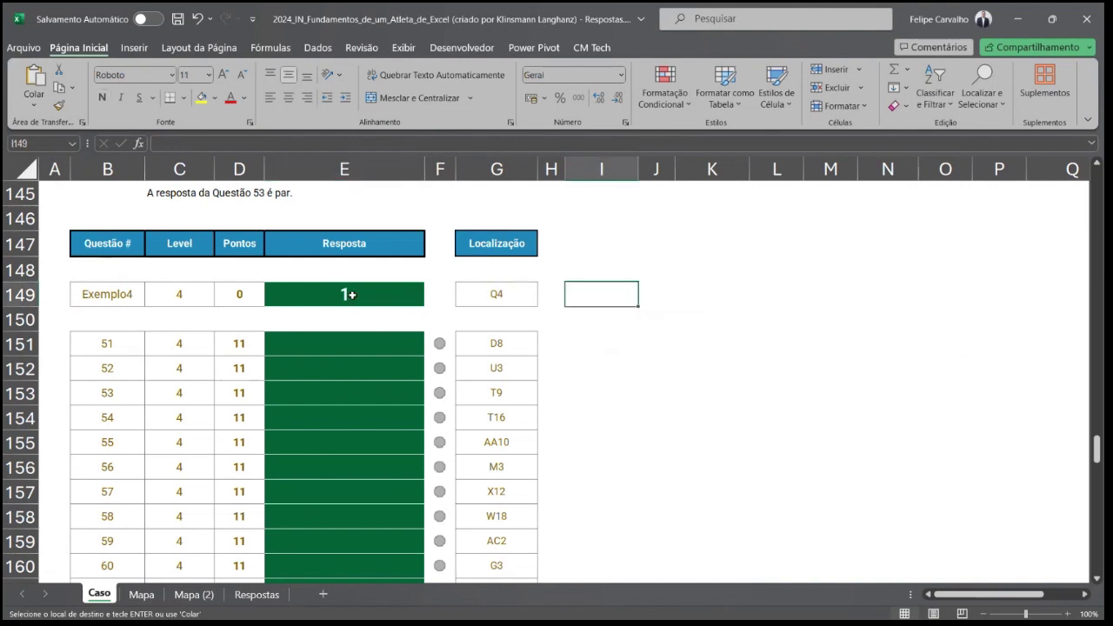
click(141, 596)
click(367, 165)
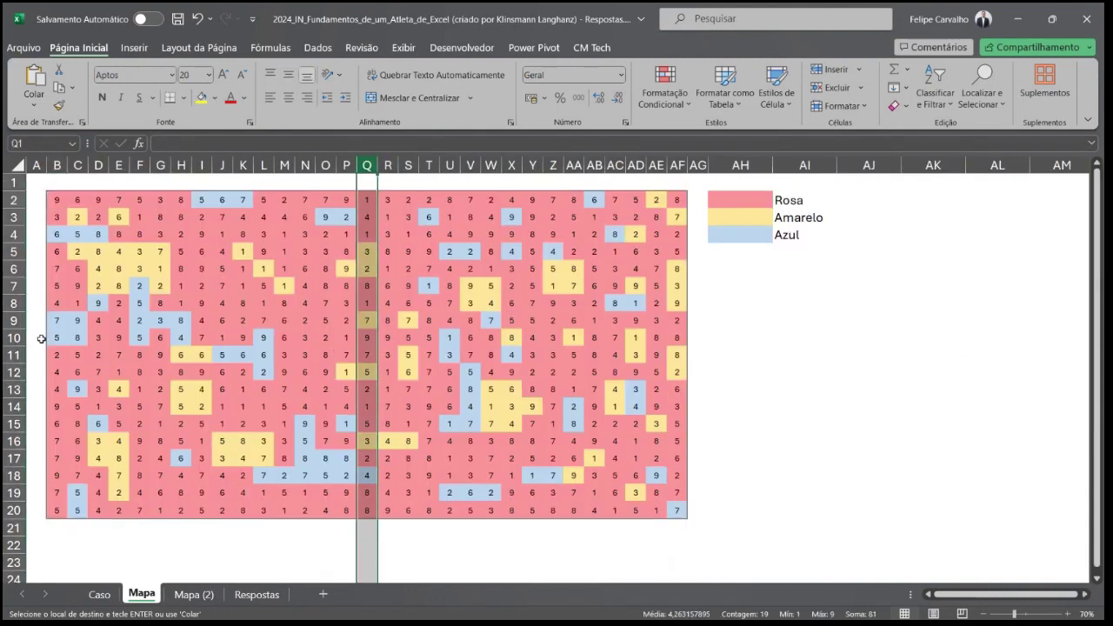
ctrl+click(13, 234)
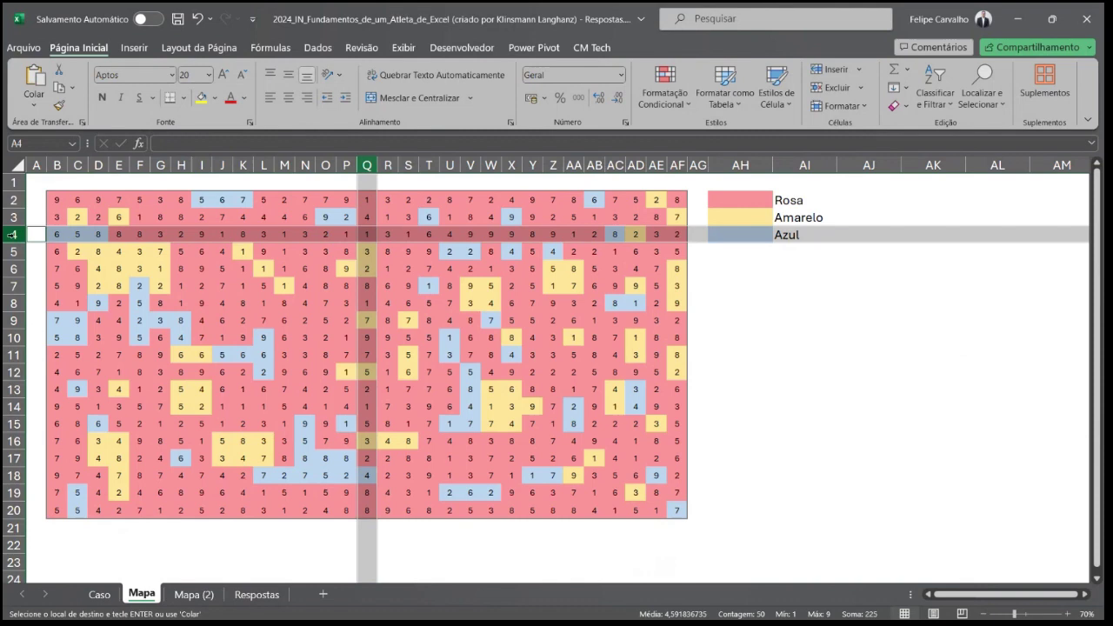
click(367, 233)
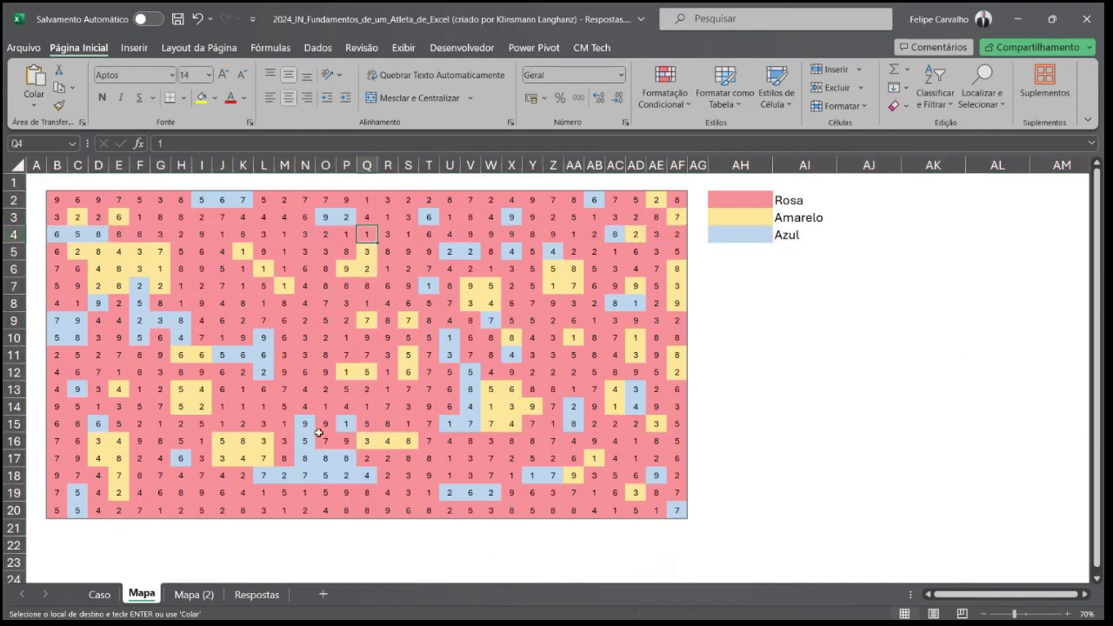
click(99, 595)
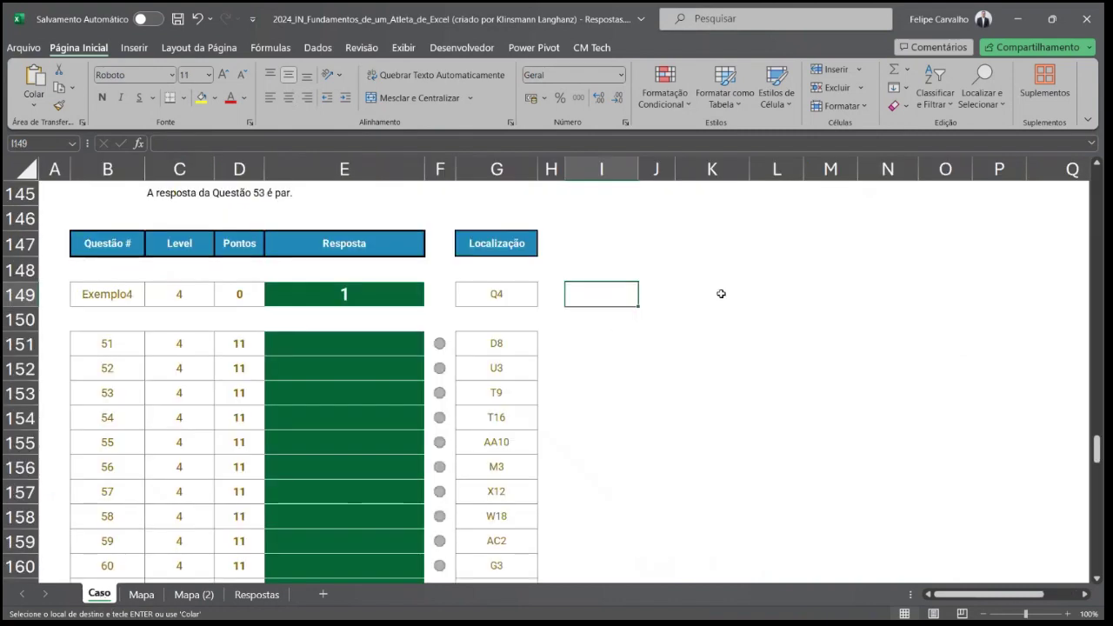
Step: Try the formula =INDIRETO("B149") in I149 to demonstrate a reference built from text
text(=)
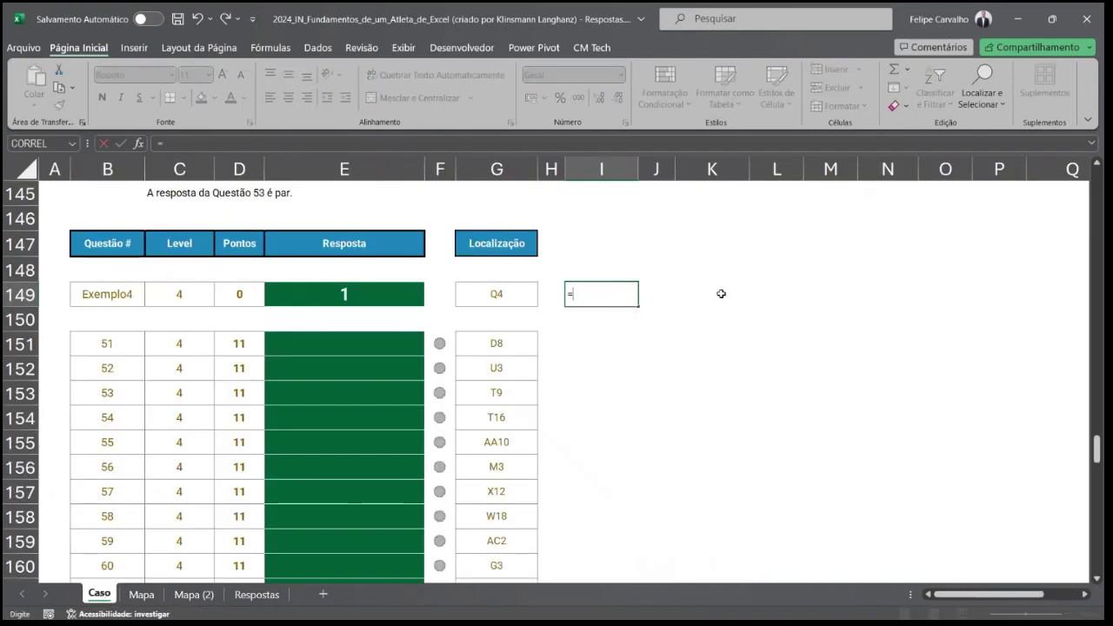
text(índir)
key(Tab)
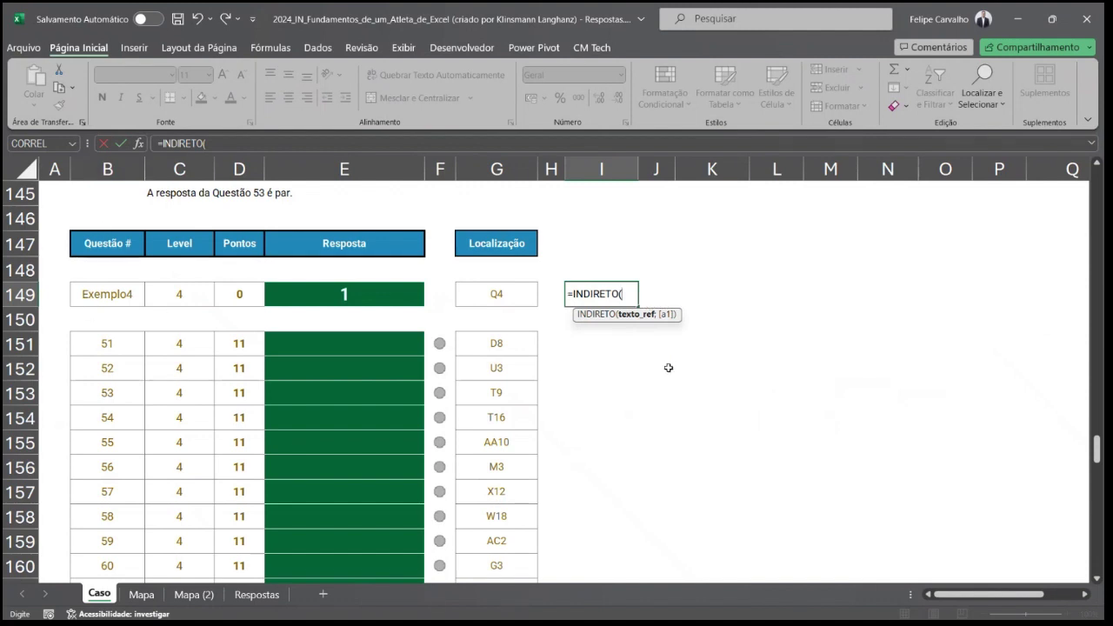
text("B149")
key(ctrl+Return)
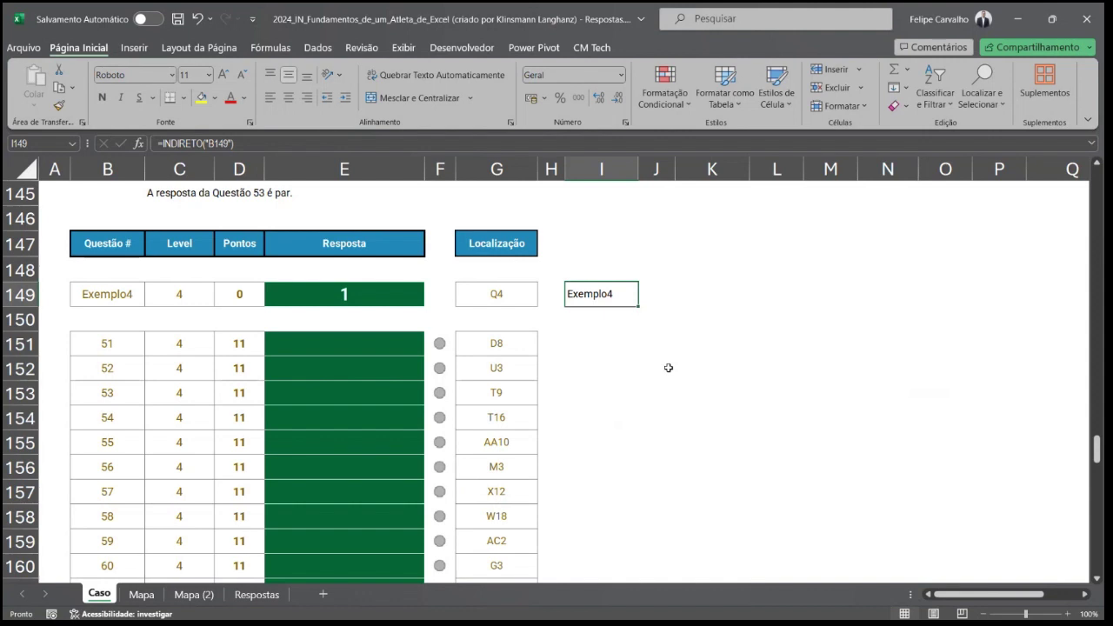
Step: Replace the formula in I149 with =INDIRETO("Mapa!"&G149) to fetch the Mapa value for the Exemplo4 location
text(=)
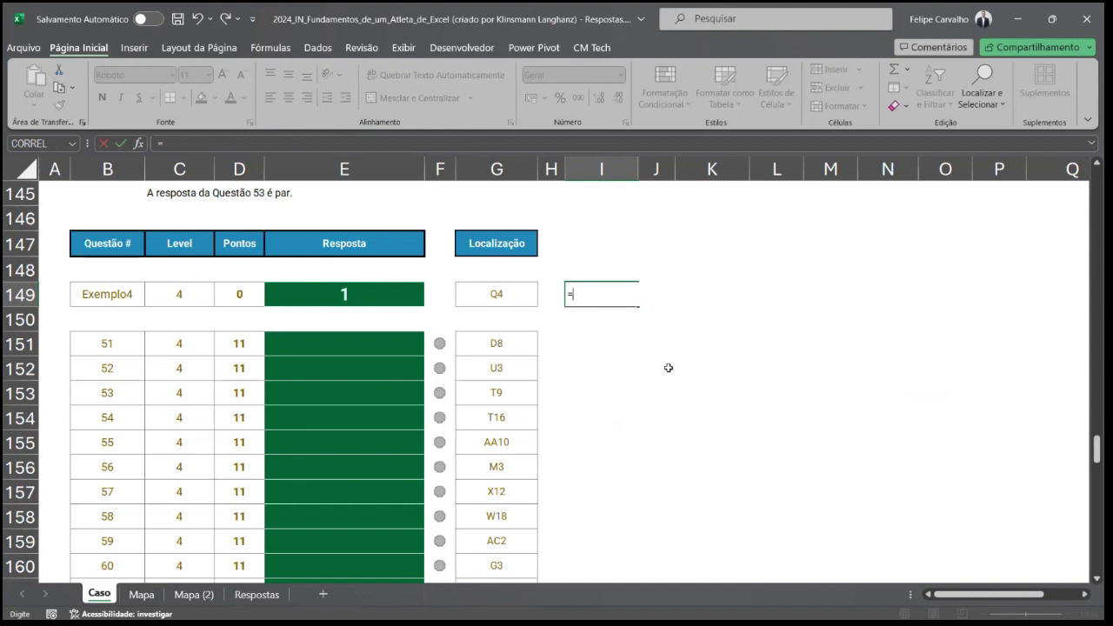
text(IND)
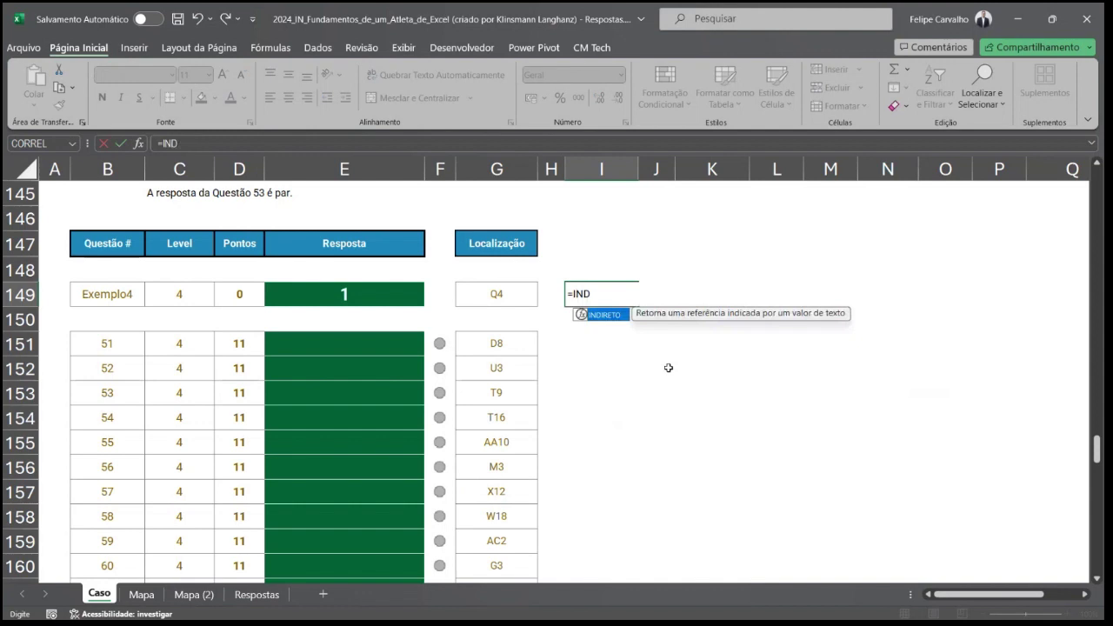
key(Tab)
text("Mapa!"&)
click(491, 295)
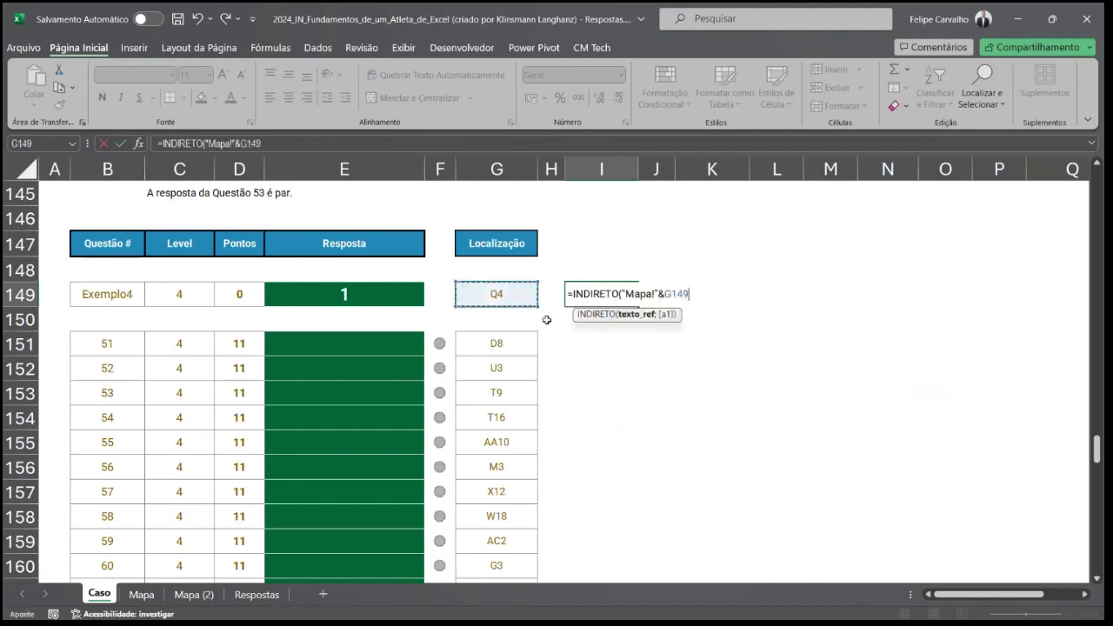
text())
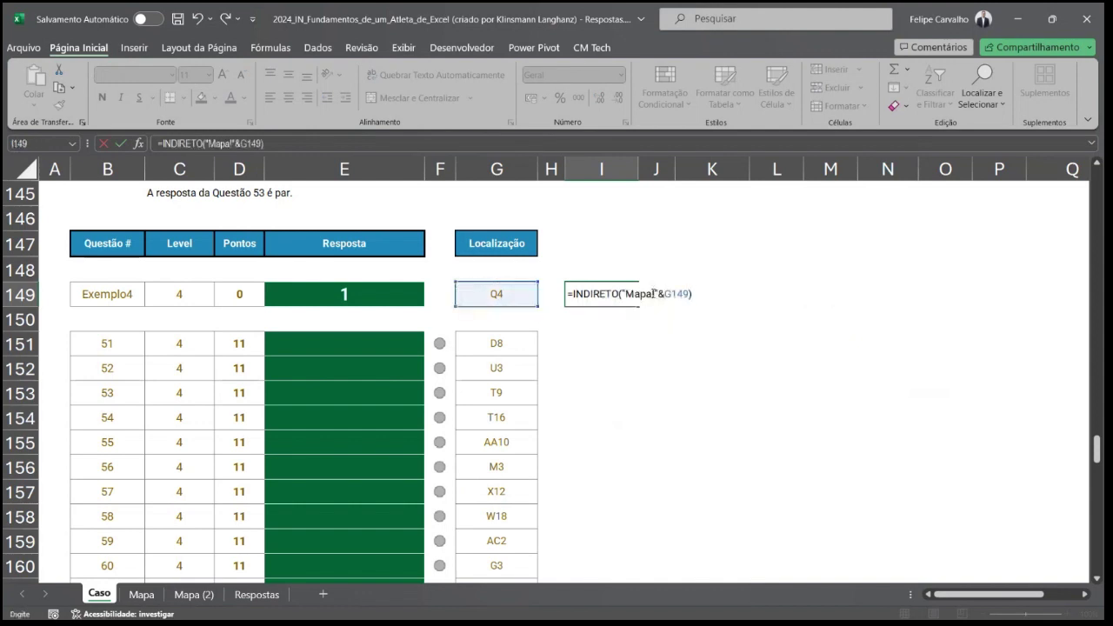
key(Return)
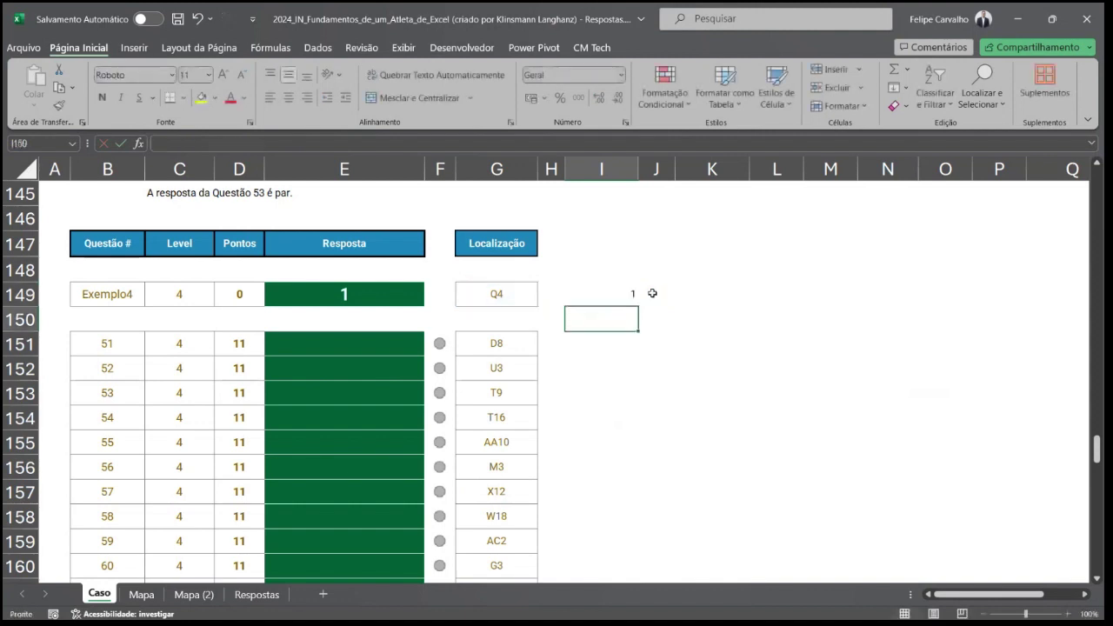
Step: Copy the INDIRETO formula from I149 to I151 and fill it down to I170 for questions 51 to 70
click(626, 296)
key(ctrl+c)
click(630, 343)
key(ctrl+v)
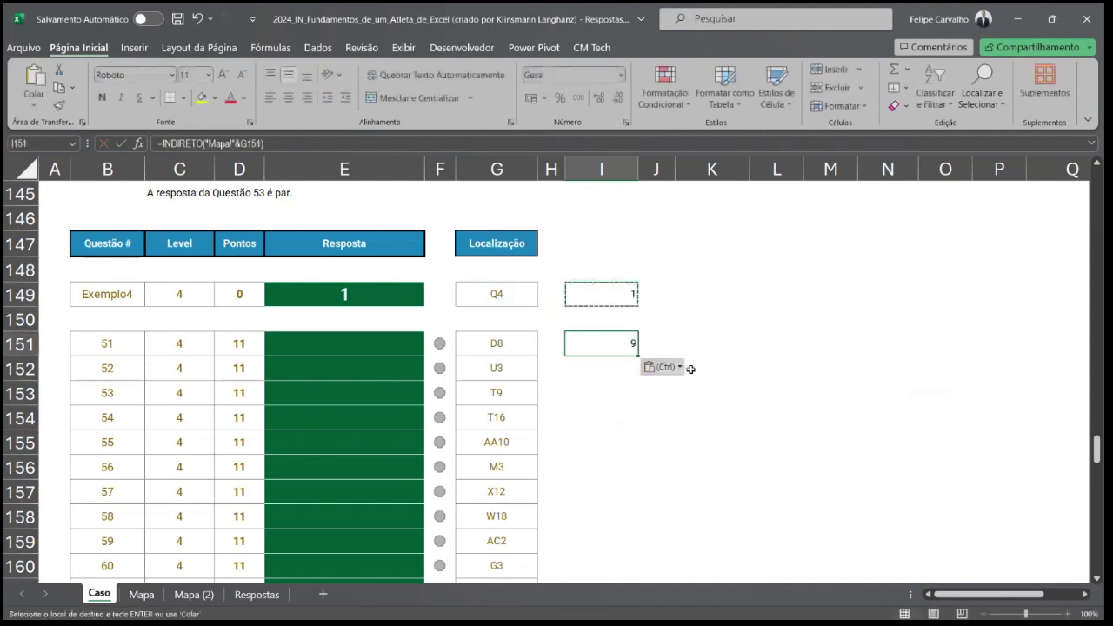
click(139, 595)
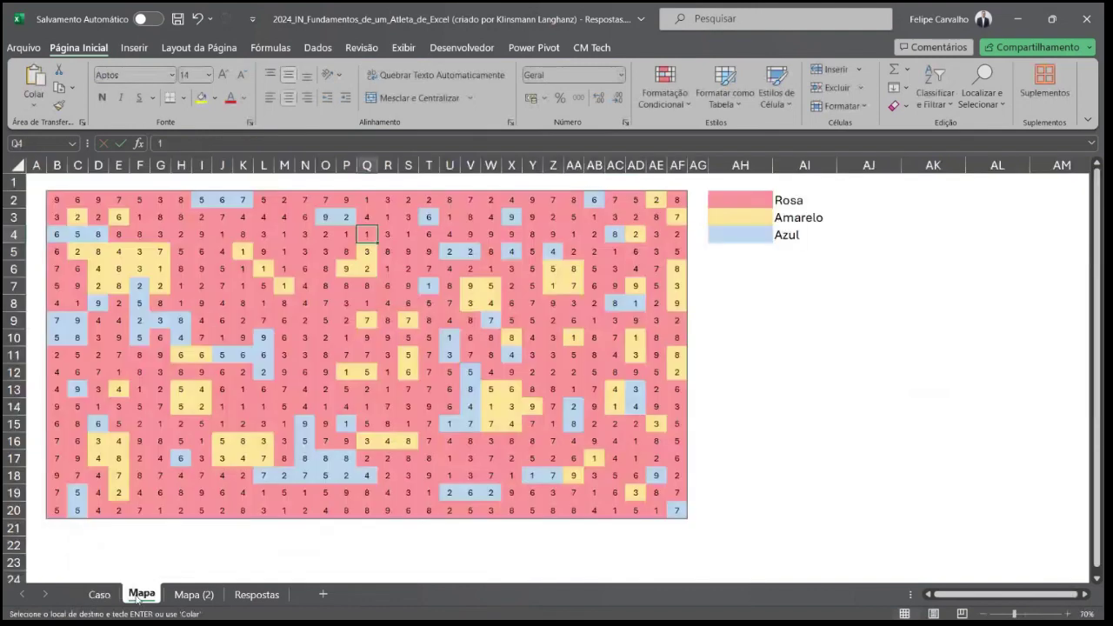
click(99, 595)
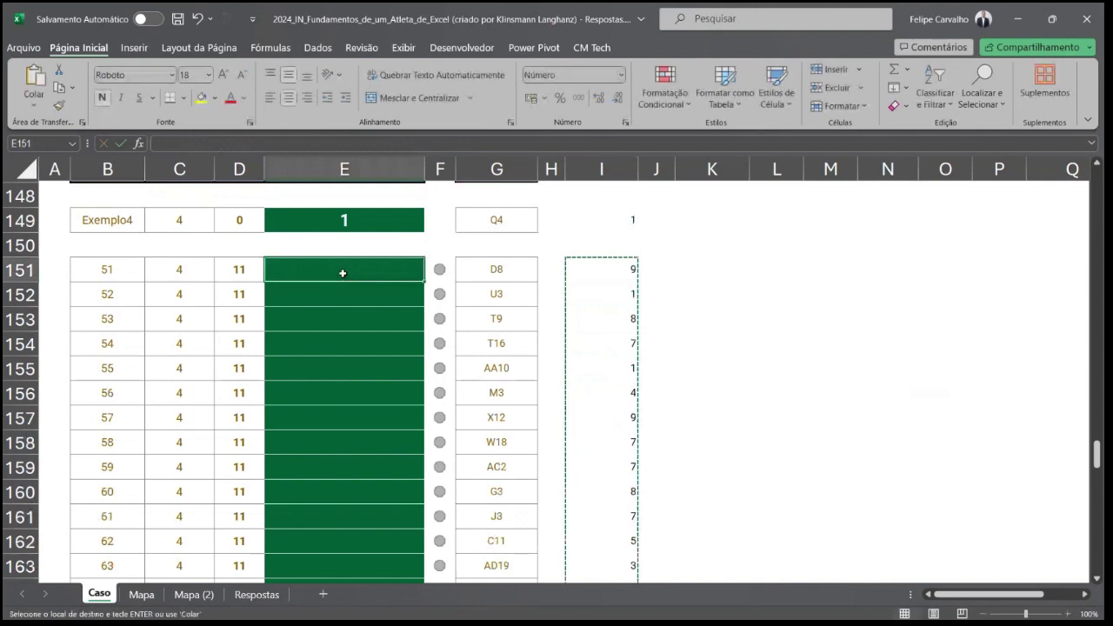
Step: Paste the copied I151:I170 results as values only into the Resposta cells E151:E170, and check the answer marks
key(ctrl+alt+v)
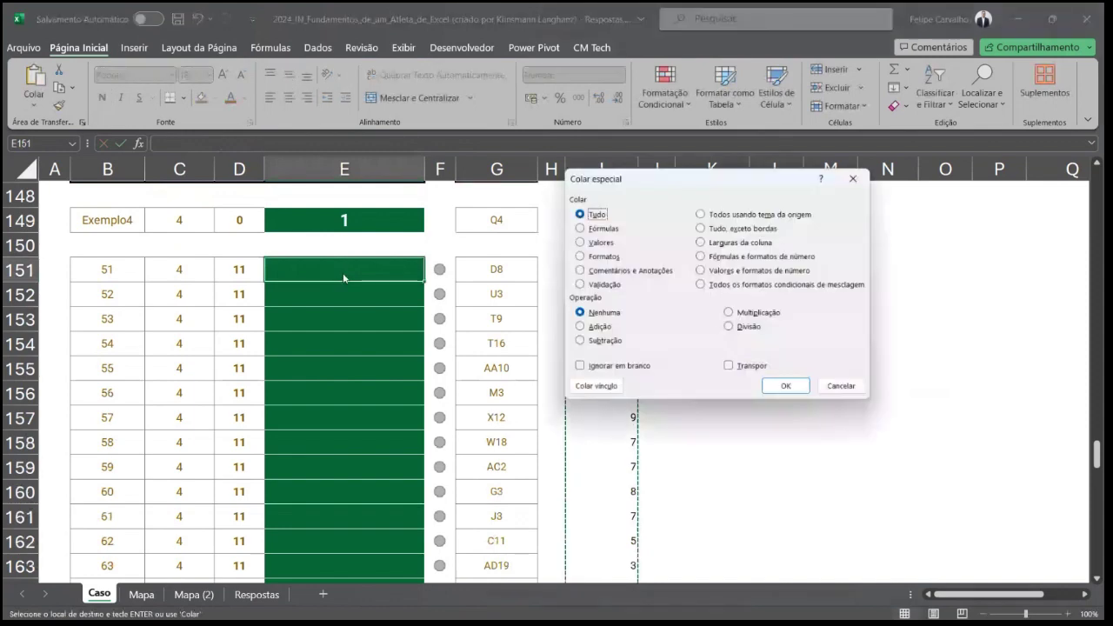
key(v)
key(Return)
scroll(603, 440, down, 4)
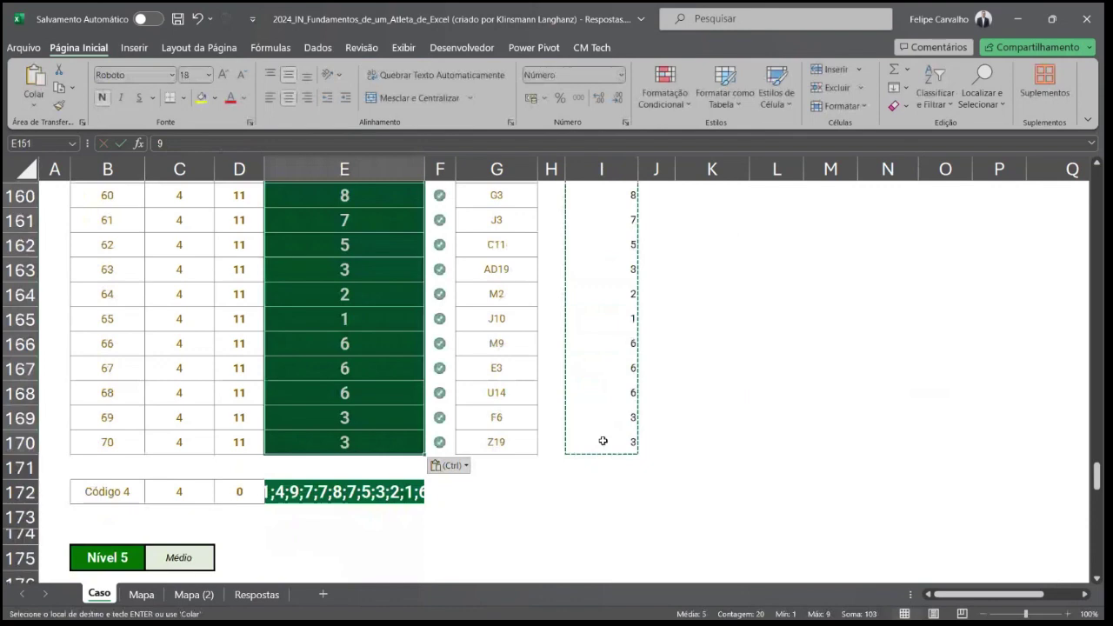
scroll(603, 441, up, 17)
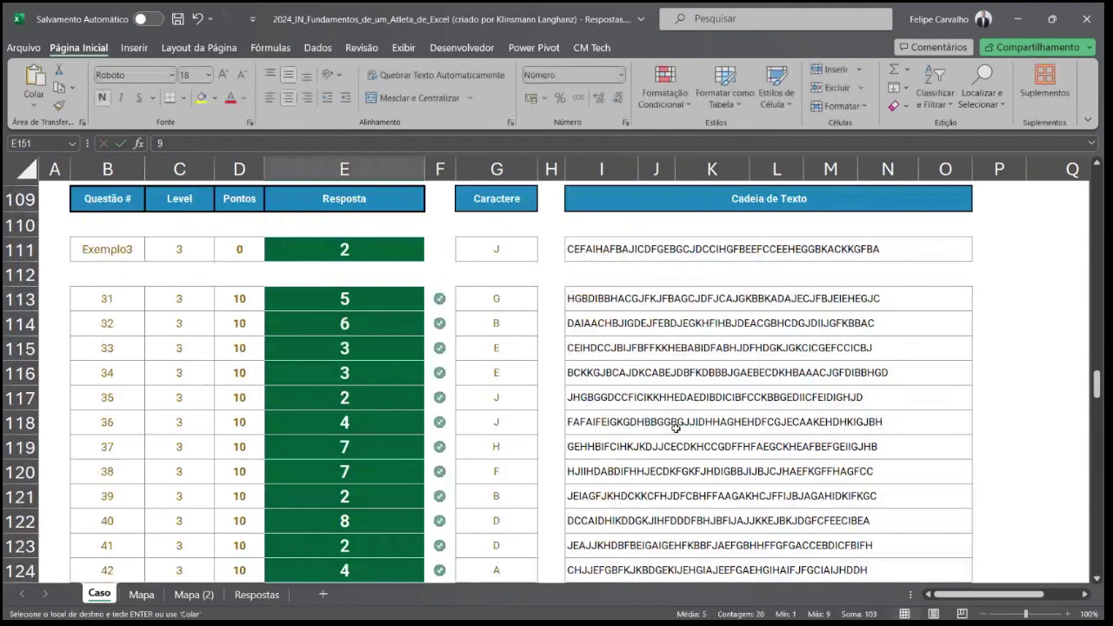
Step: Examine the Nível 5 instructions and the Exemplo5 reference and direction on the Caso sheet
scroll(676, 428, down, 10)
scroll(676, 450, down, 13)
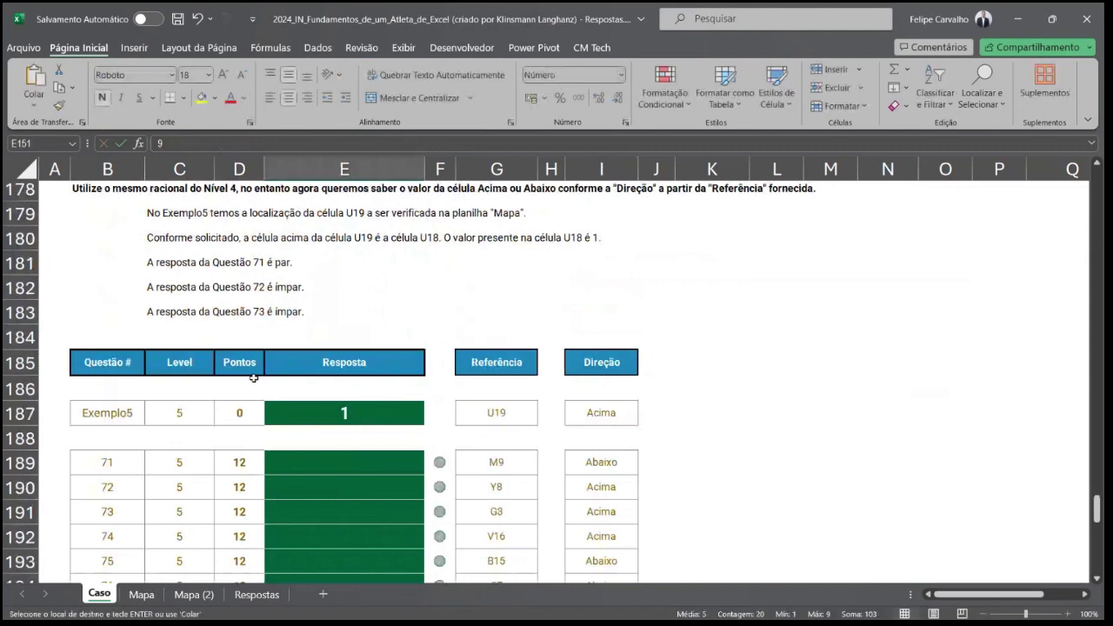
scroll(389, 386, up, 3)
click(113, 381)
scroll(196, 422, down, 1)
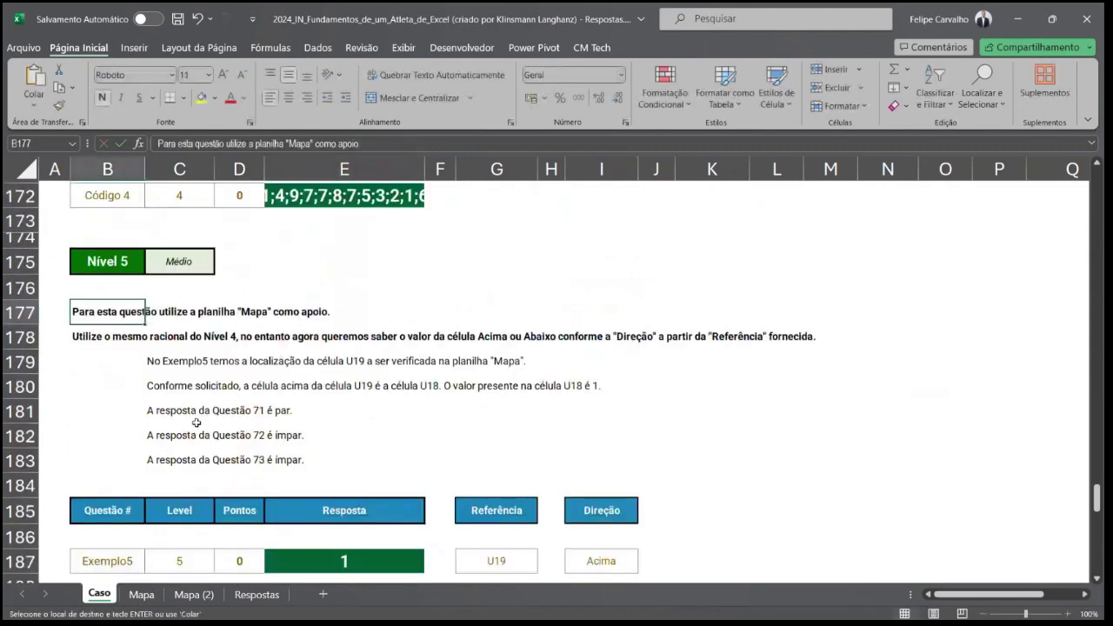
click(96, 339)
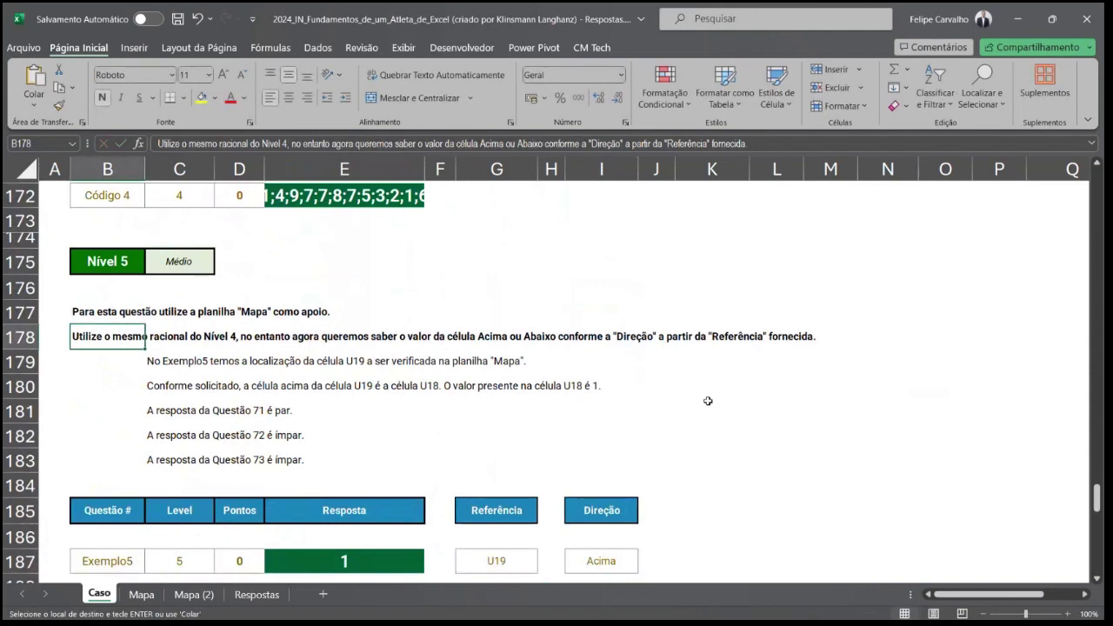
scroll(708, 400, down, 3)
click(497, 341)
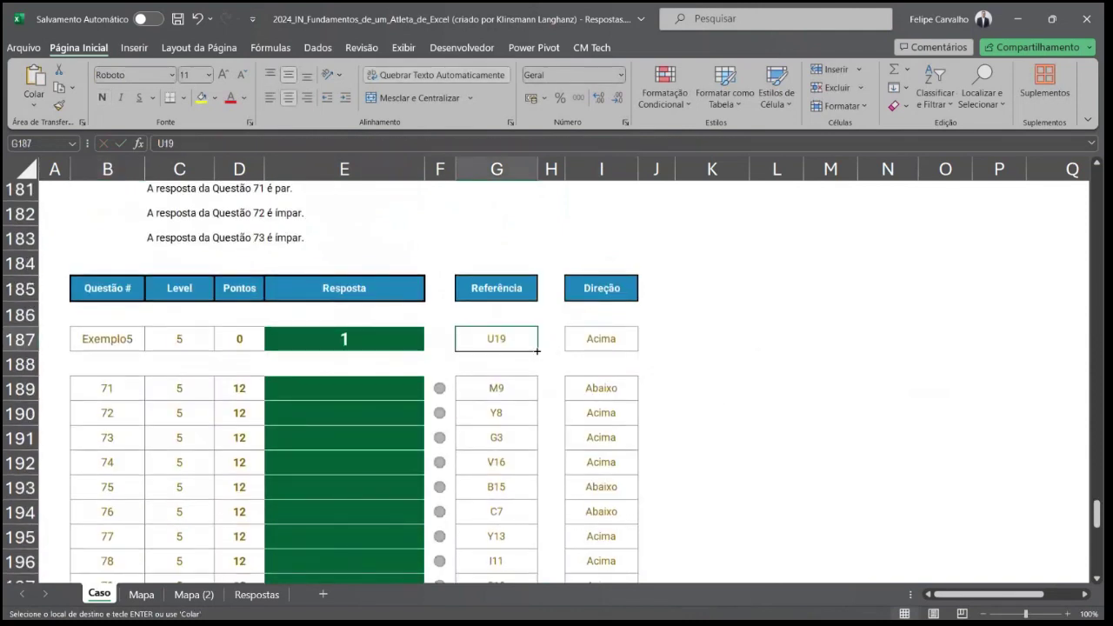
Step: Try the formula =DESLOC(B187;2;0) in K187 and compare it with the cell two rows below B187
click(723, 339)
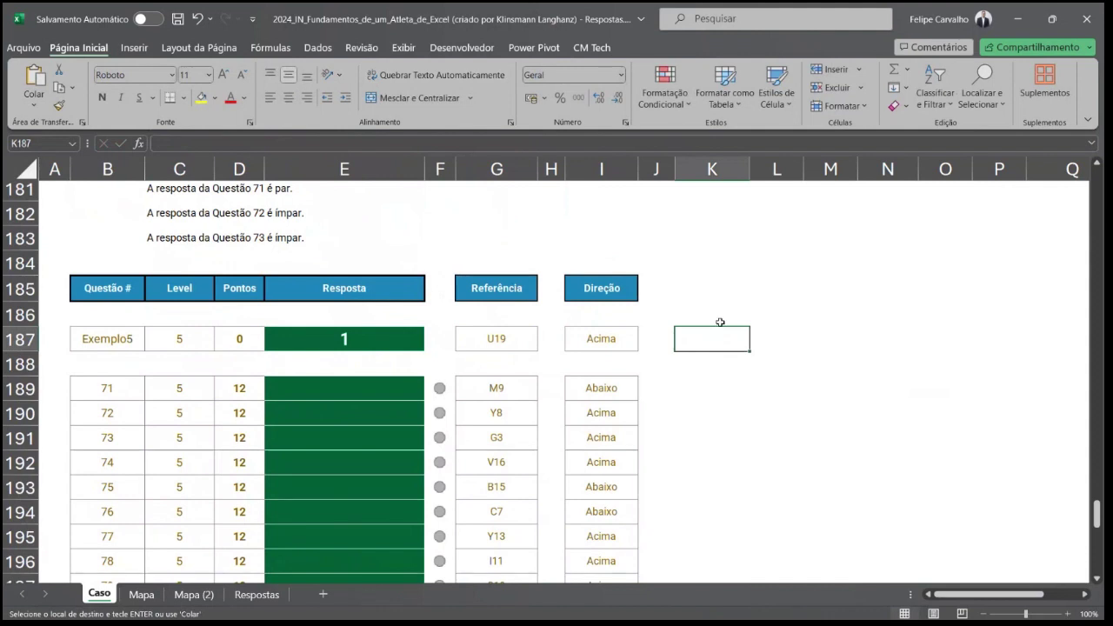
text(=DESLOC()
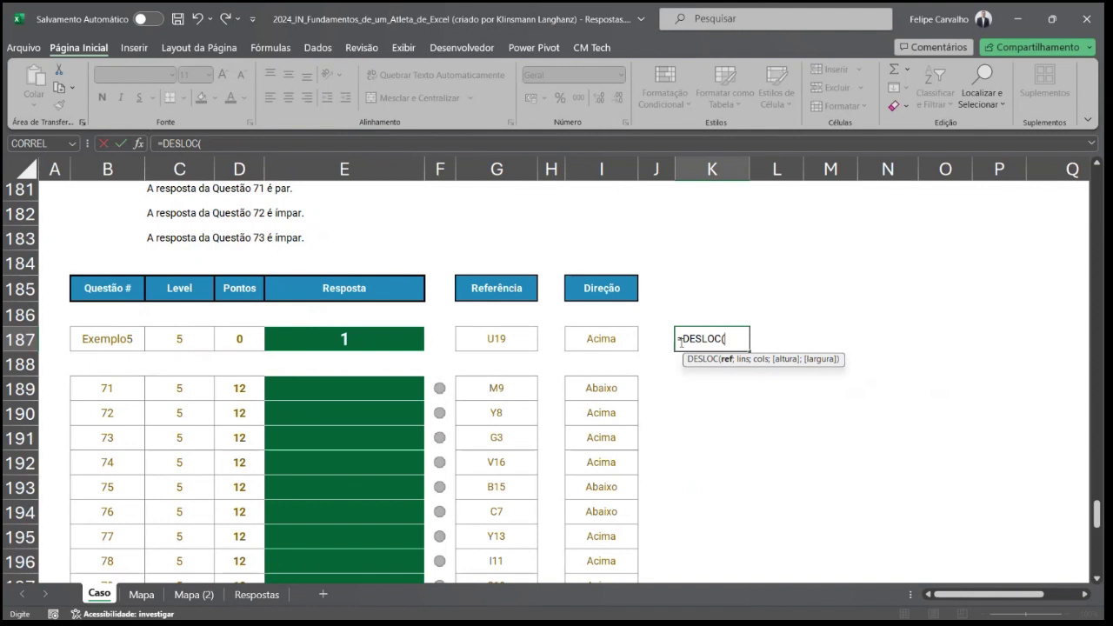
click(104, 340)
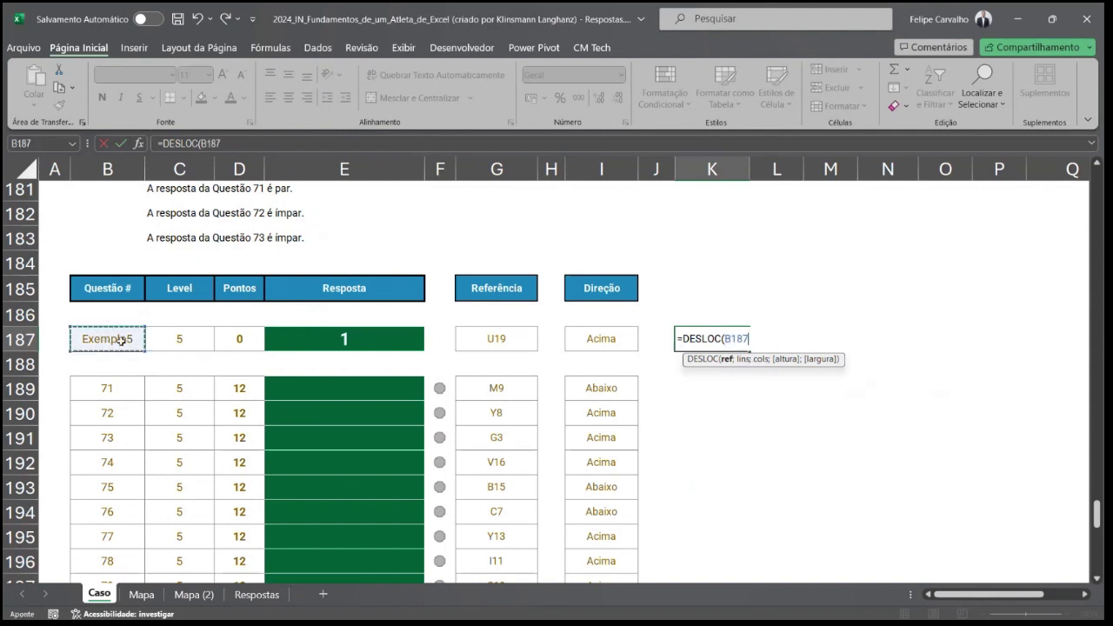
text(;)
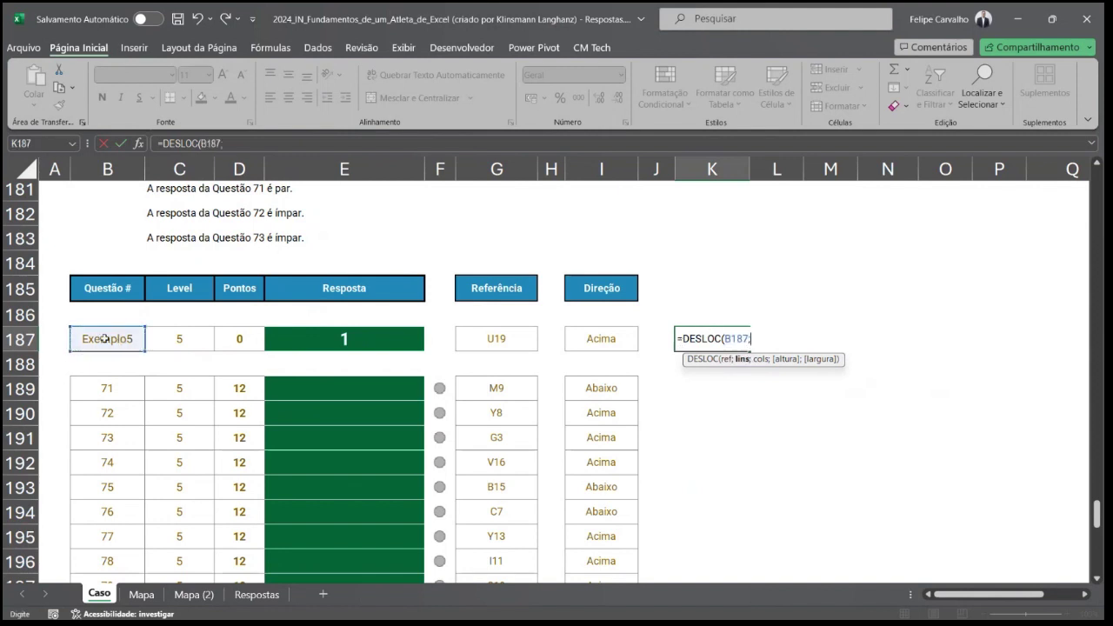
text(2;0)
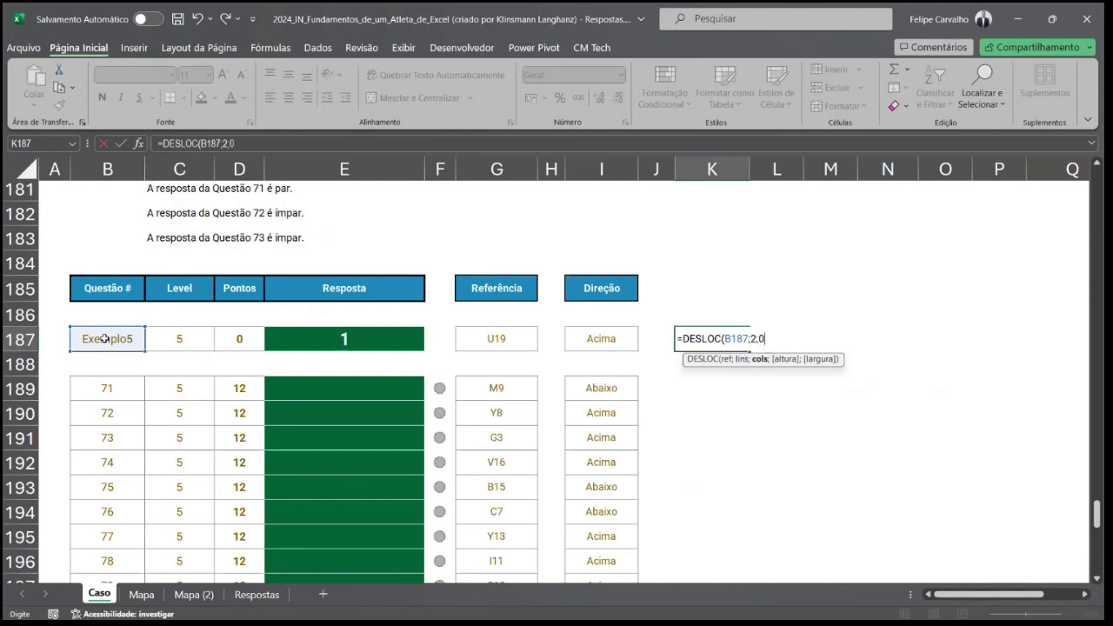
text())
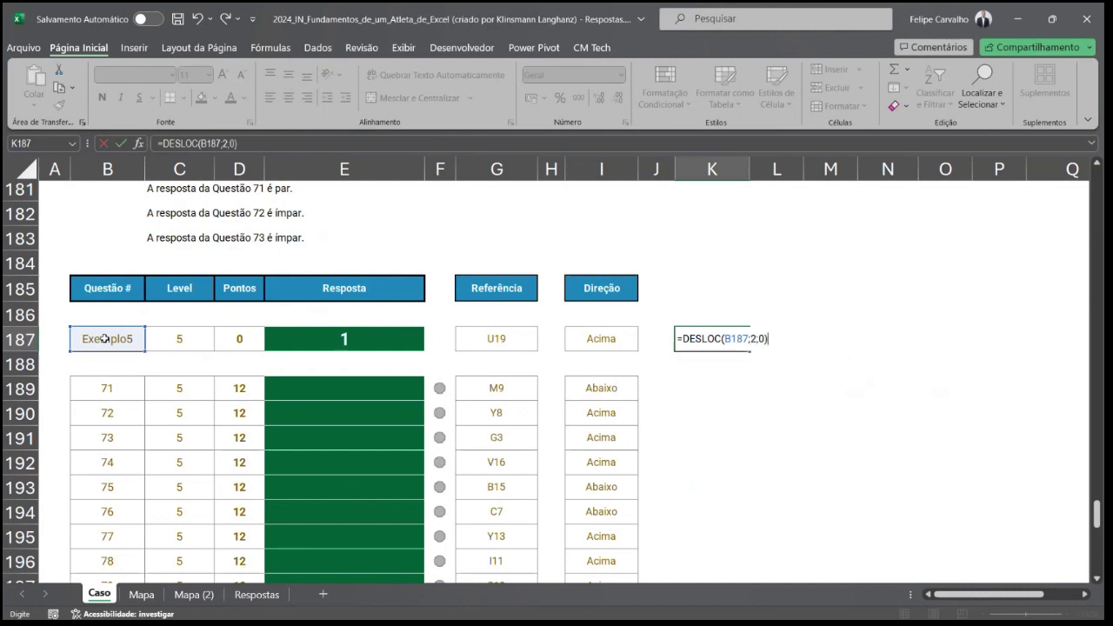
key(Return)
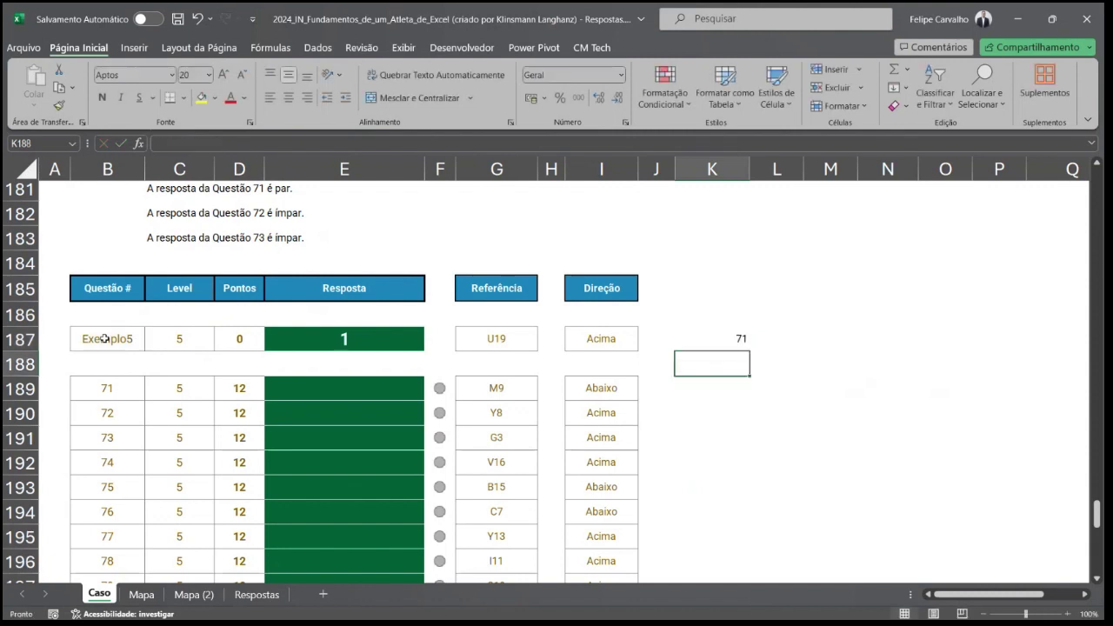
click(111, 339)
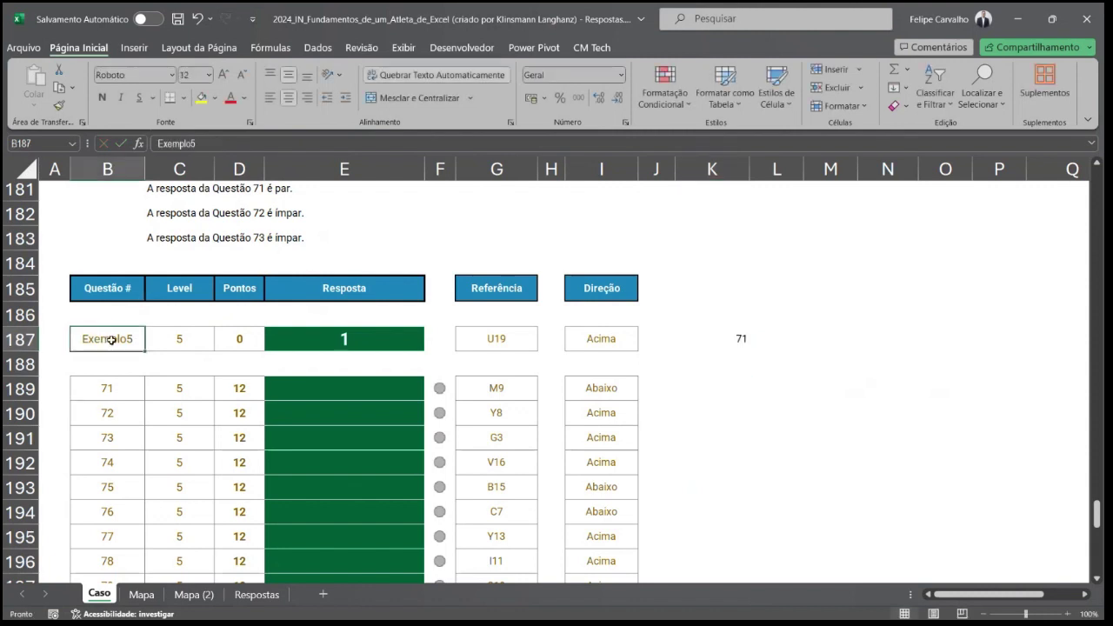
key(Down)
key(Down)
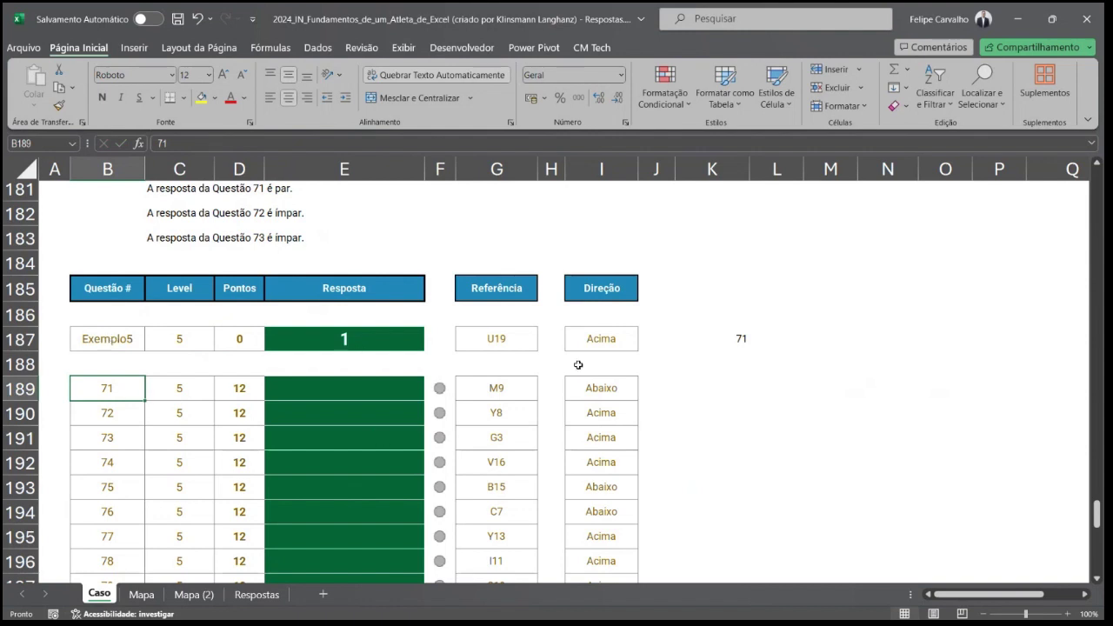
Step: Change the row offset in the K187 DESLOC formula to -2 to demonstrate moving upward from B187
click(111, 290)
double_click(733, 341)
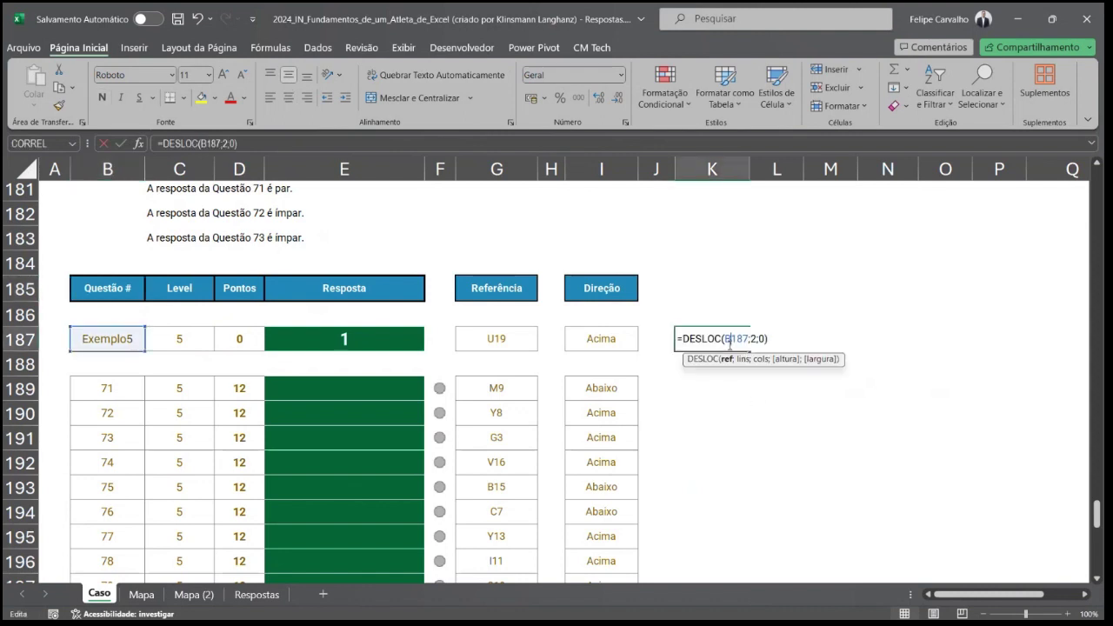
click(752, 338)
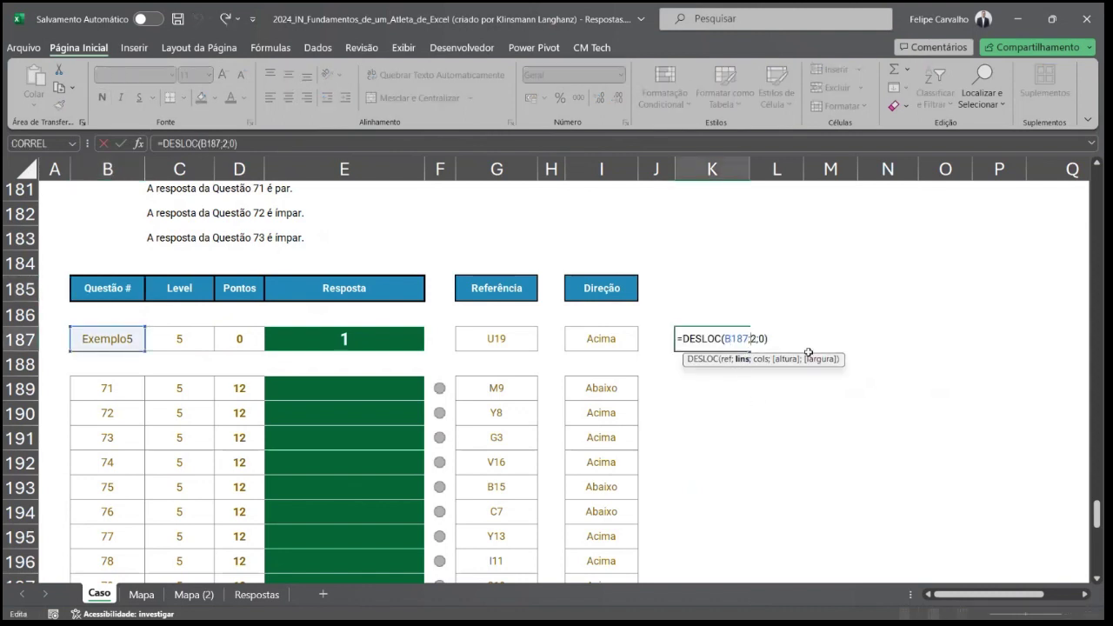
text(-)
key(Return)
key(Up)
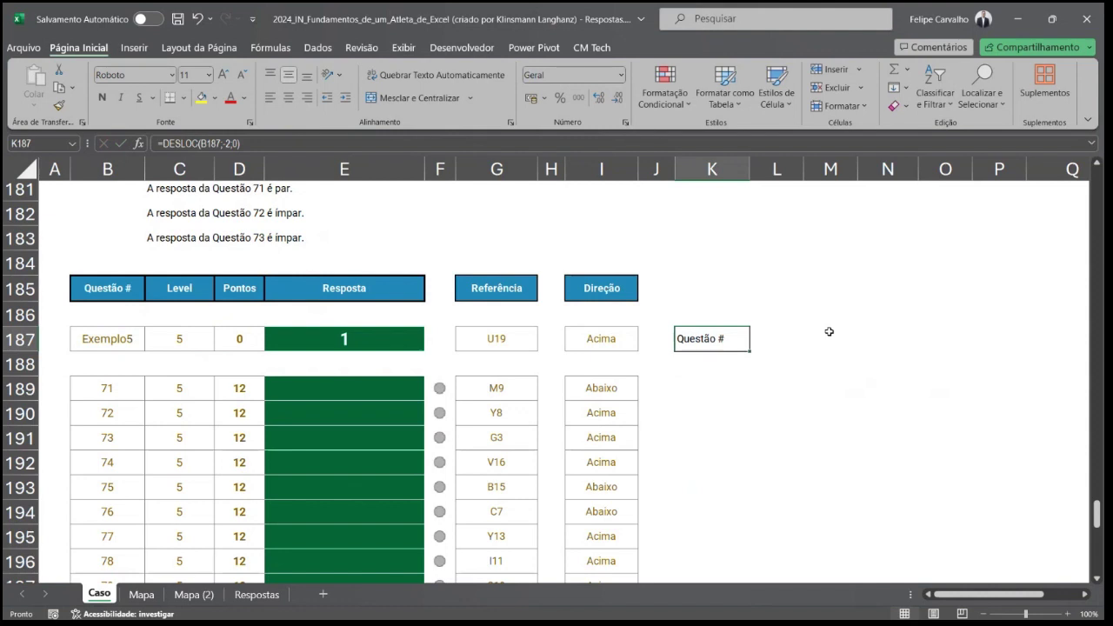
Step: Set the column offset in the K187 formula to 1, giving =DESLOC(B187;-2;1)
key(F2)
key(Left)
key(shift+Left)
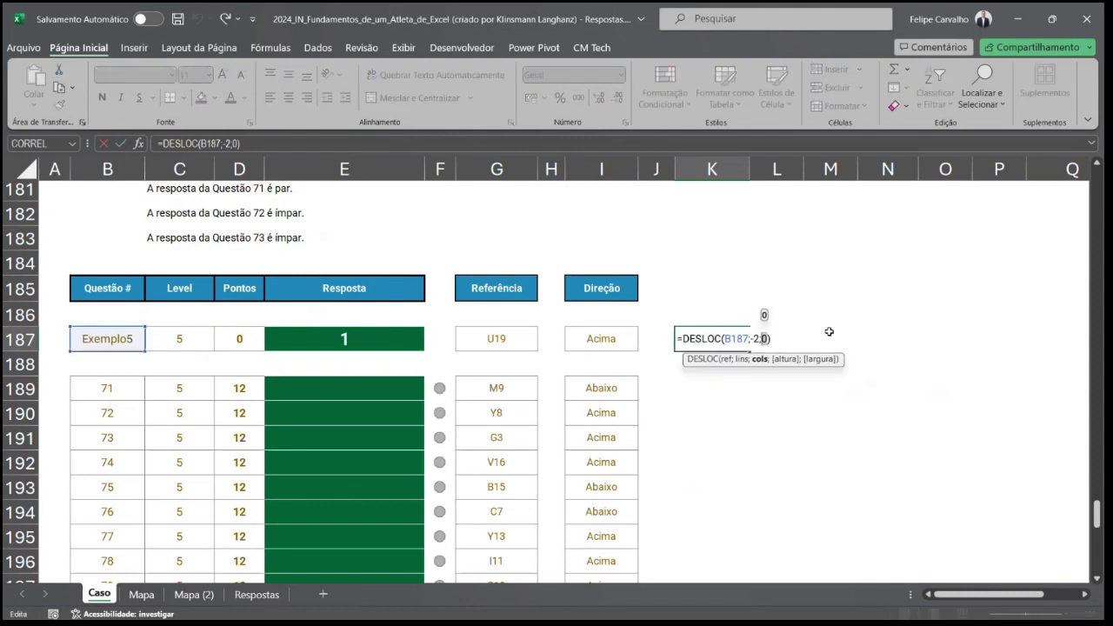
text(1)
key(Return)
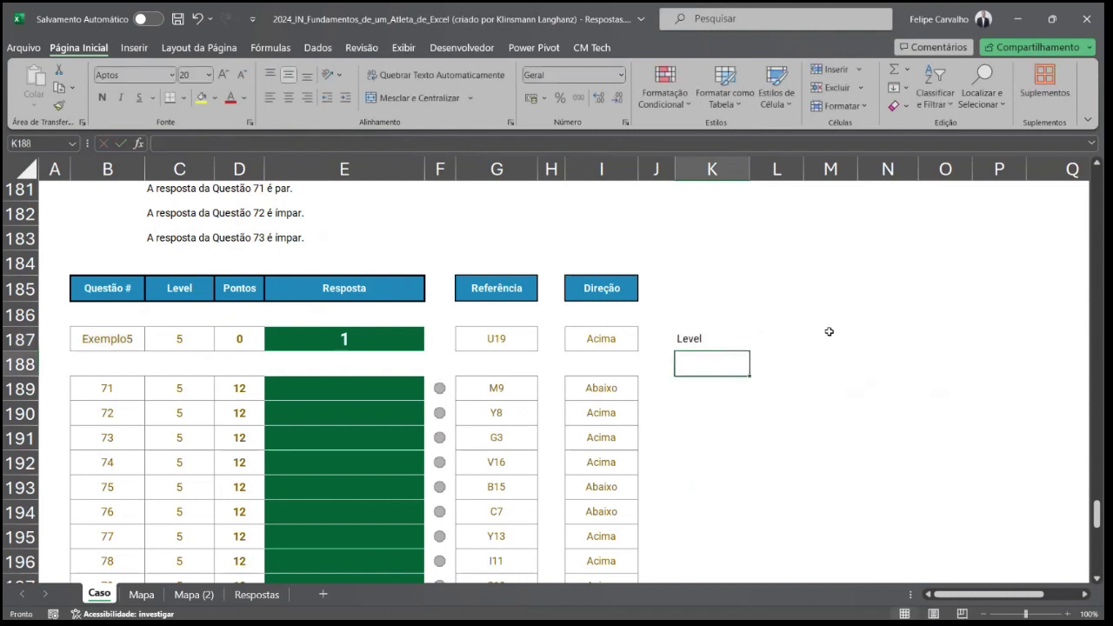
Step: Change the column offset in K187 to -1, giving =DESLOC(B187;-2;-1)
key(Up)
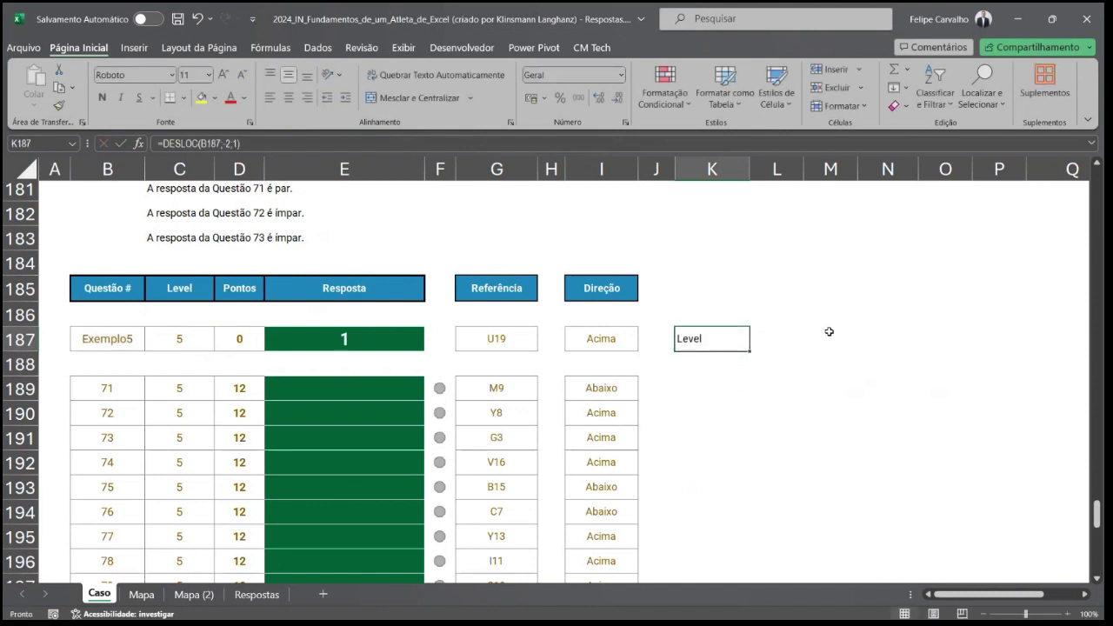
key(F2)
key(Left)
key(Left)
text(-)
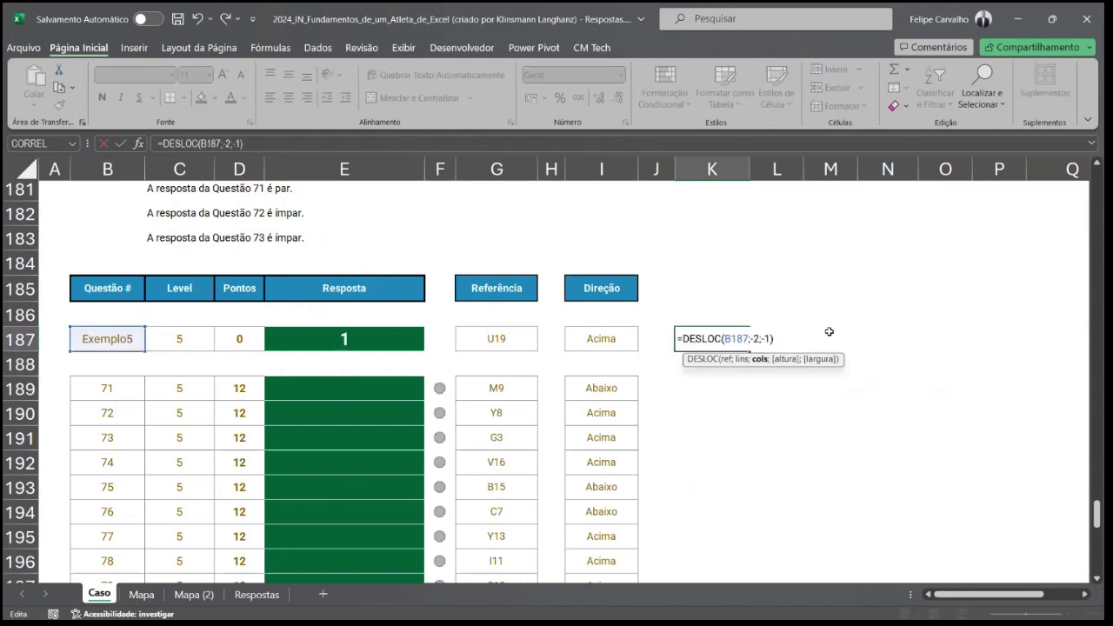
key(ctrl+Return)
Step: Enter a first name in A185 to test the DESLOC result, and clear the cell again
key(ctrl+Left)
key(ctrl+Left)
key(ctrl+Left)
key(ctrl+Left)
key(ctrl+Left)
key(ctrl+Left)
key(ctrl+Left)
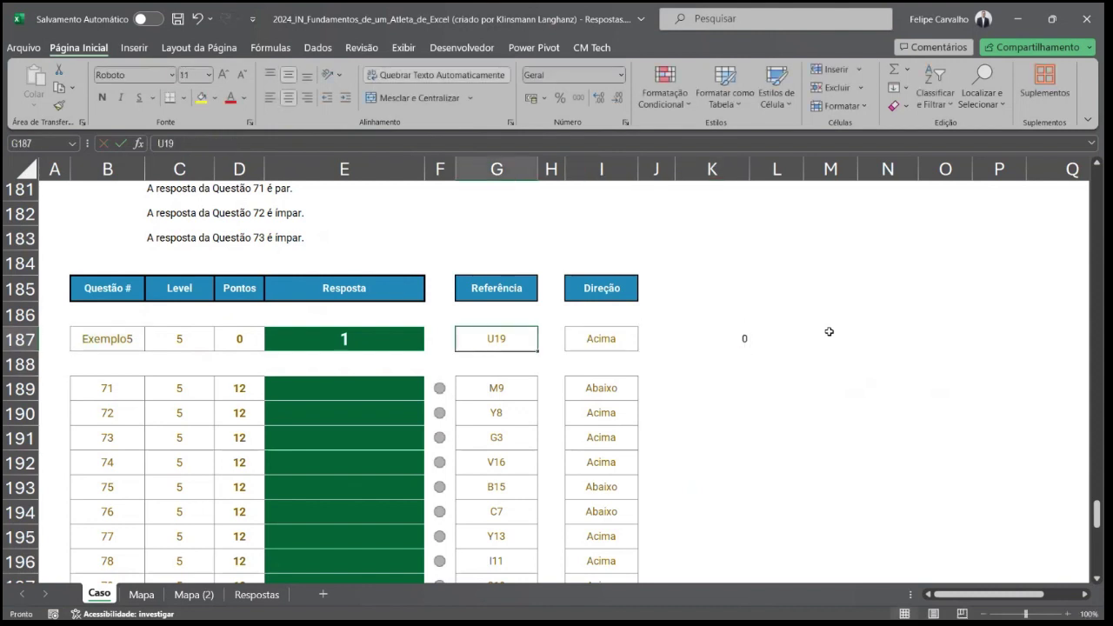
key(Up)
key(Up)
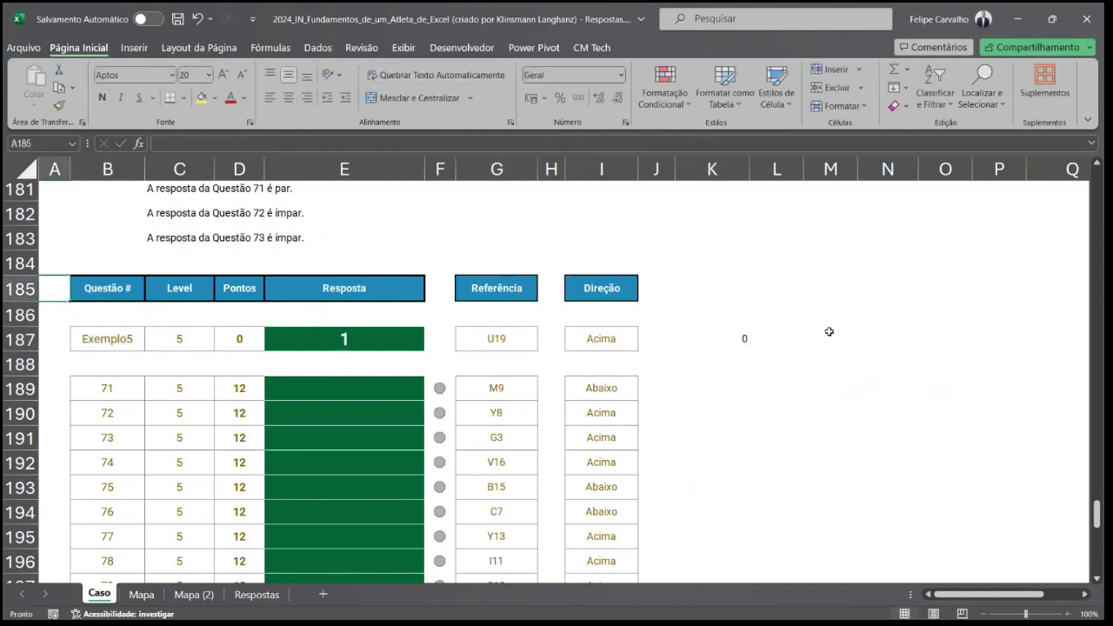
text(Felipe)
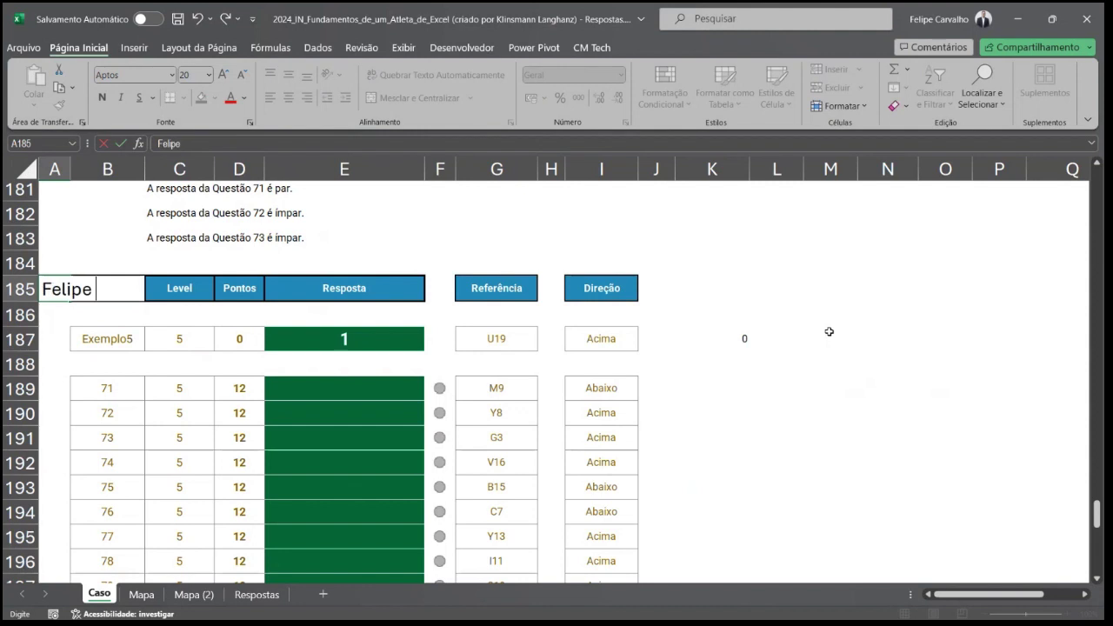
key(Return)
key(Up)
key(Delete)
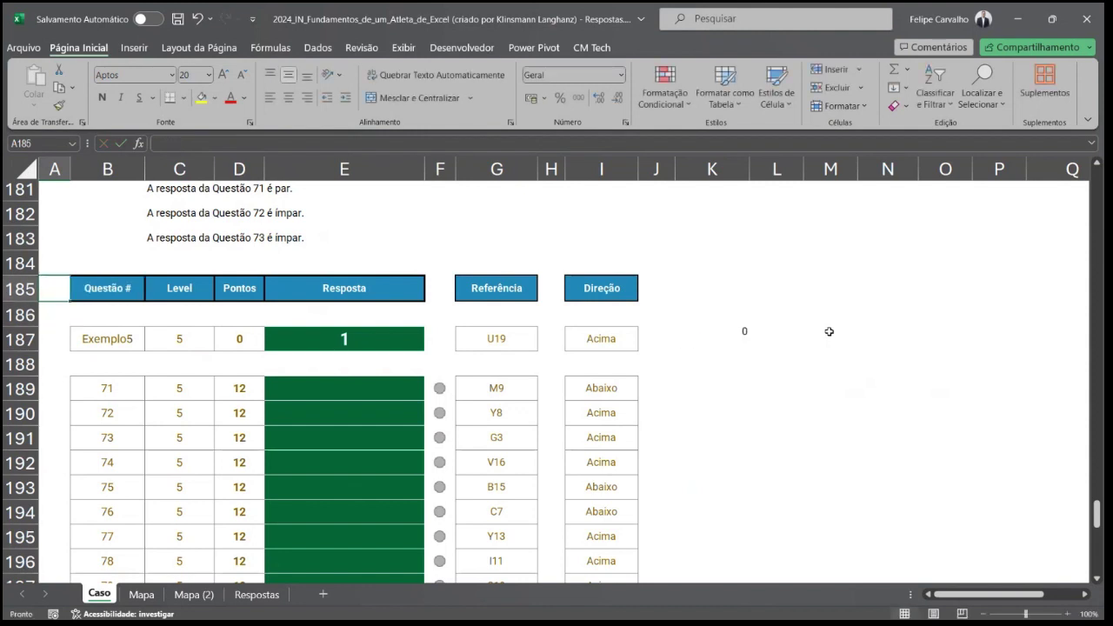
Step: Replace the DESLOC test in K187 with =SE(I187="Acima";-1;1) to convert the Exemplo5 direction into a row offset
click(742, 337)
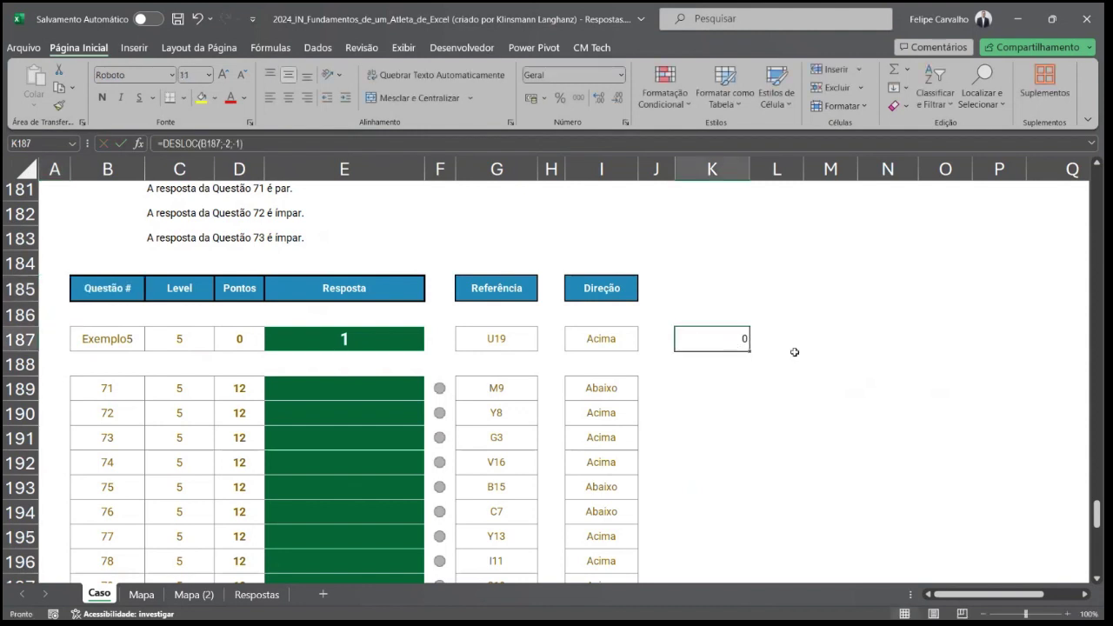
key(Delete)
text(=SE()
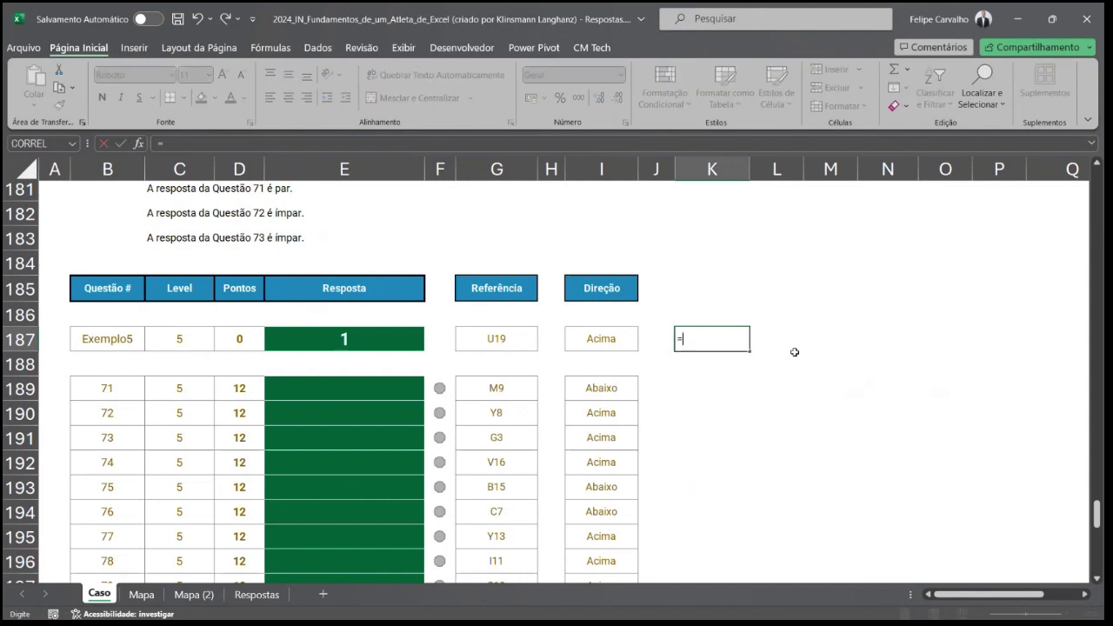
click(624, 339)
text(=)
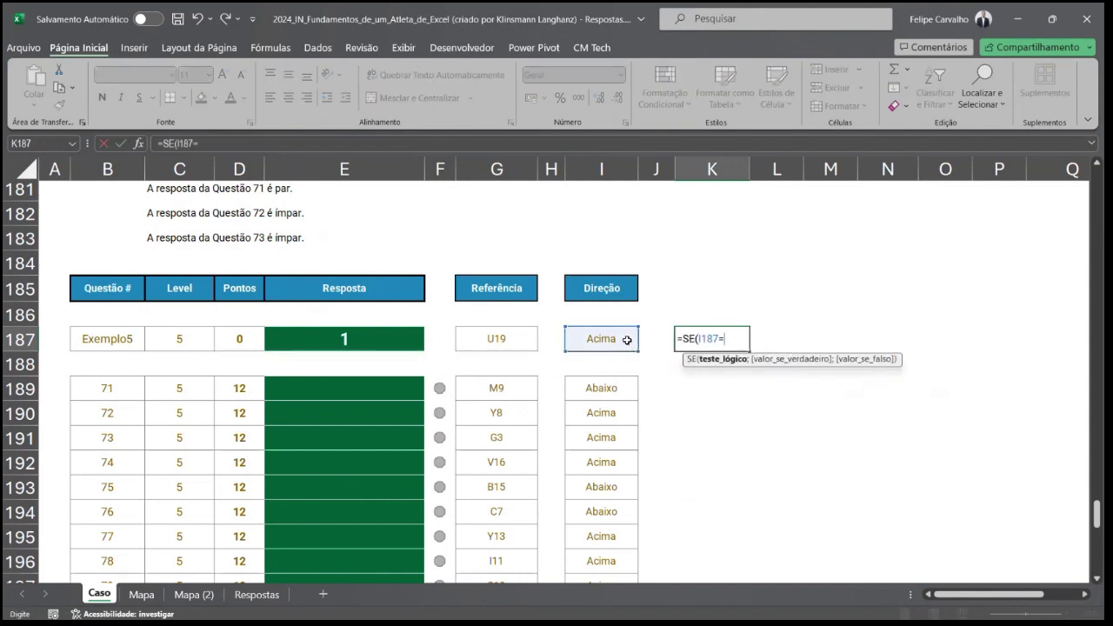
text(")
text(aCIMO)
key(BackSpace)
key(BackSpace)
key(BackSpace)
key(BackSpace)
key(BackSpace)
text(Acima";)
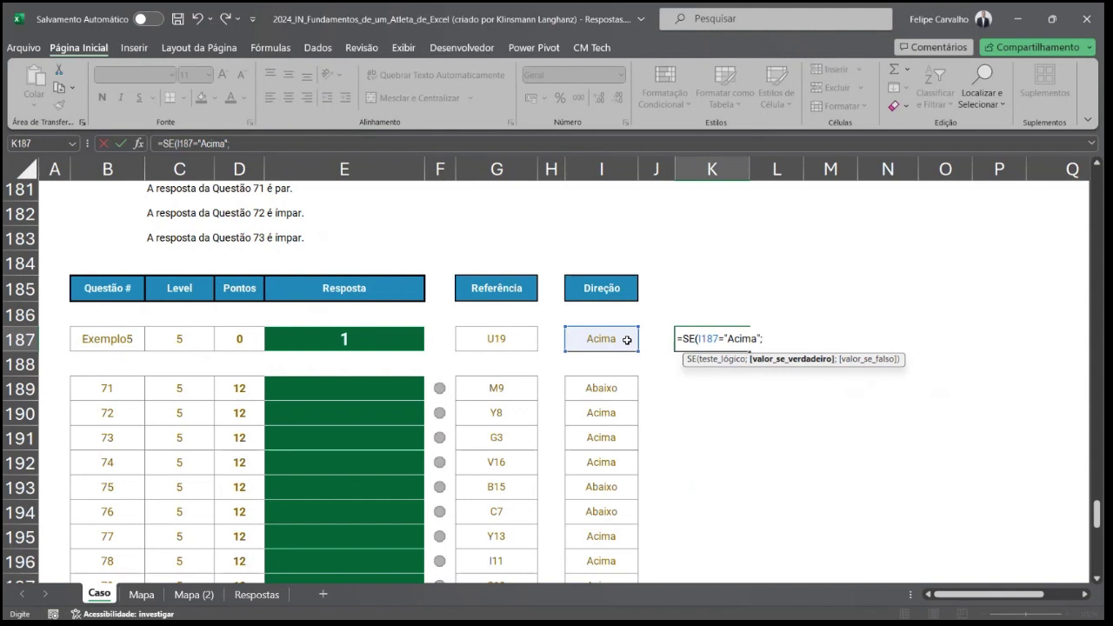
text(-1;)
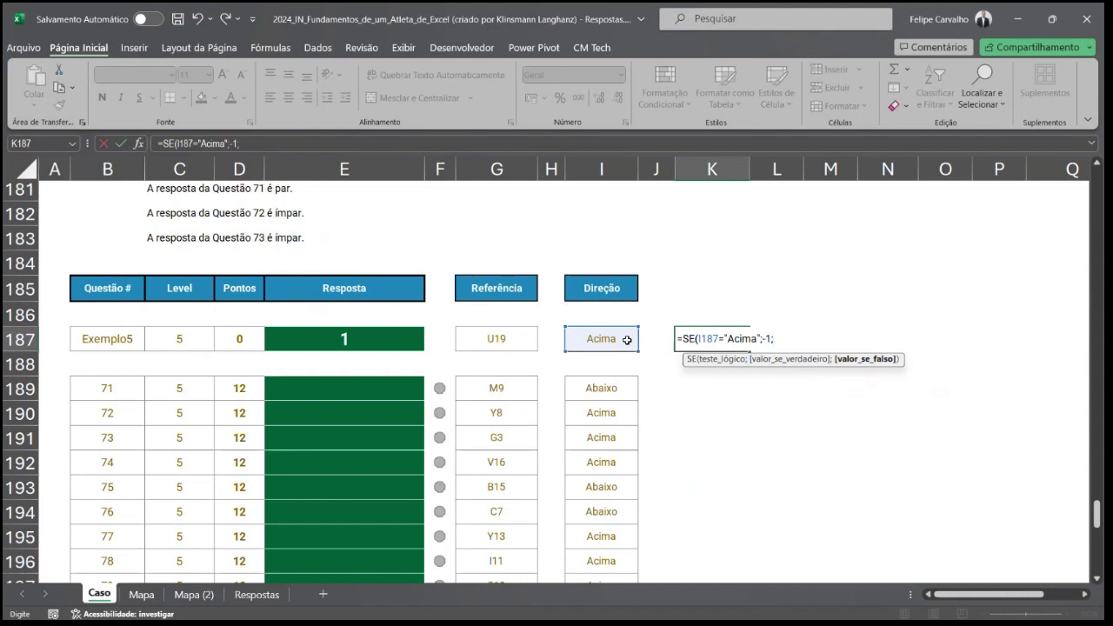
text(1))
key(Return)
key(Up)
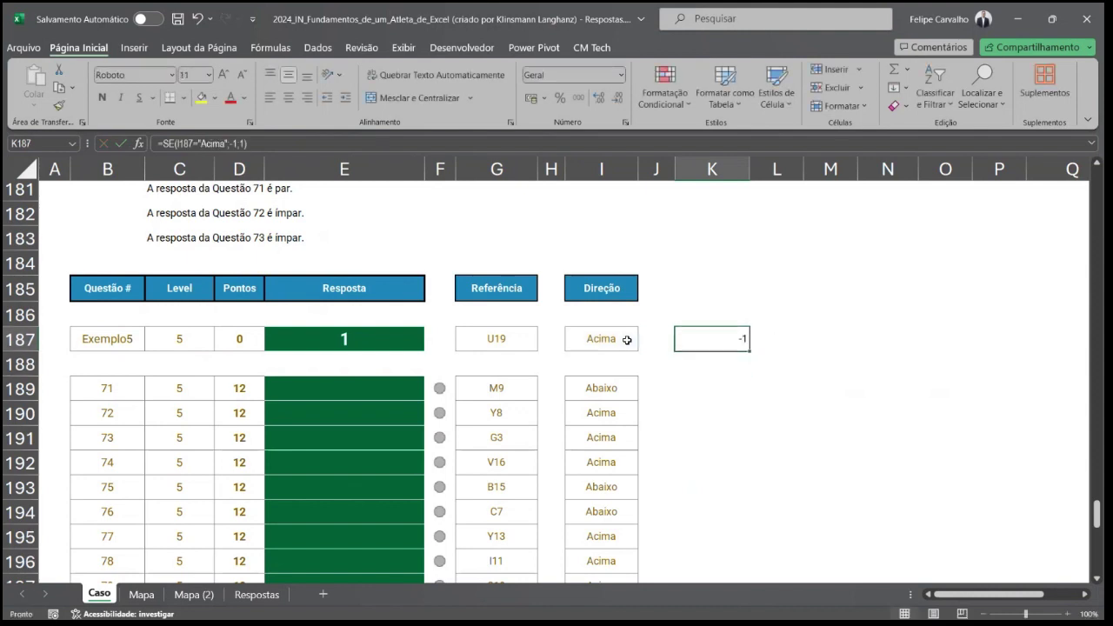
Step: Copy the SE formula from K187 to K189:K218 for questions 71 to 100, and select L187
key(ctrl+c)
key(Down)
key(Down)
key(ctrl+v)
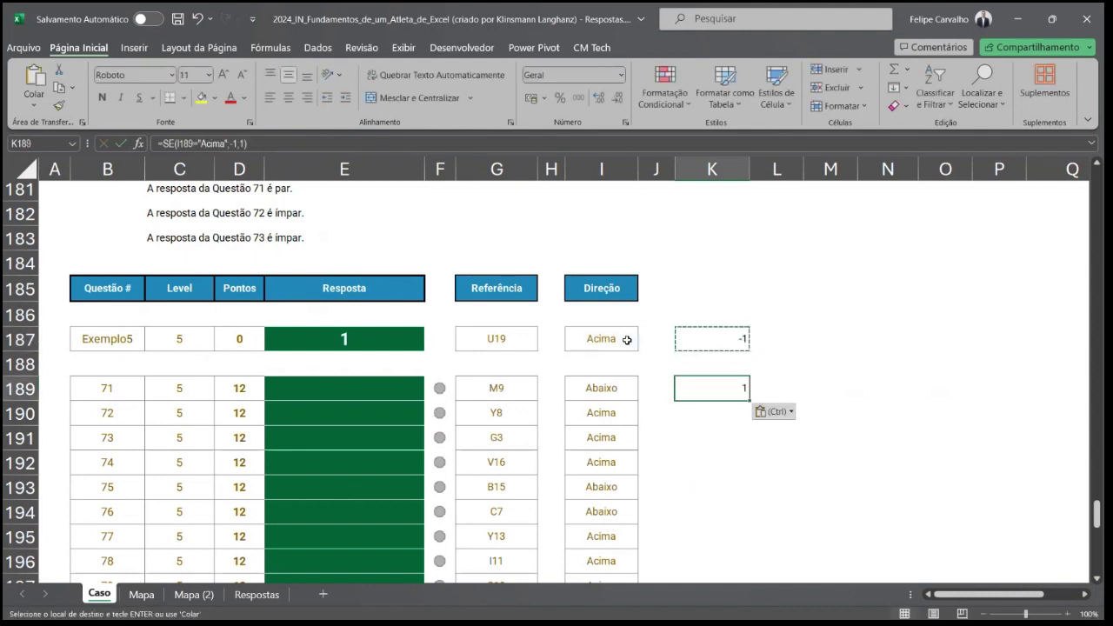
scroll(652, 480, down, 6)
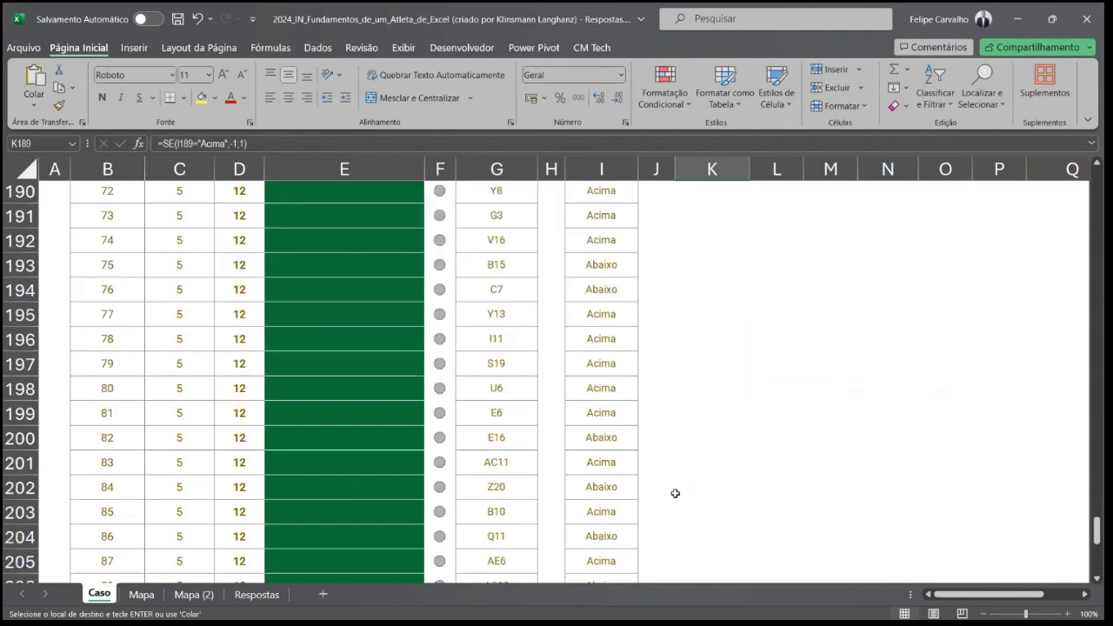
scroll(679, 495, down, 2)
shift+click(733, 510)
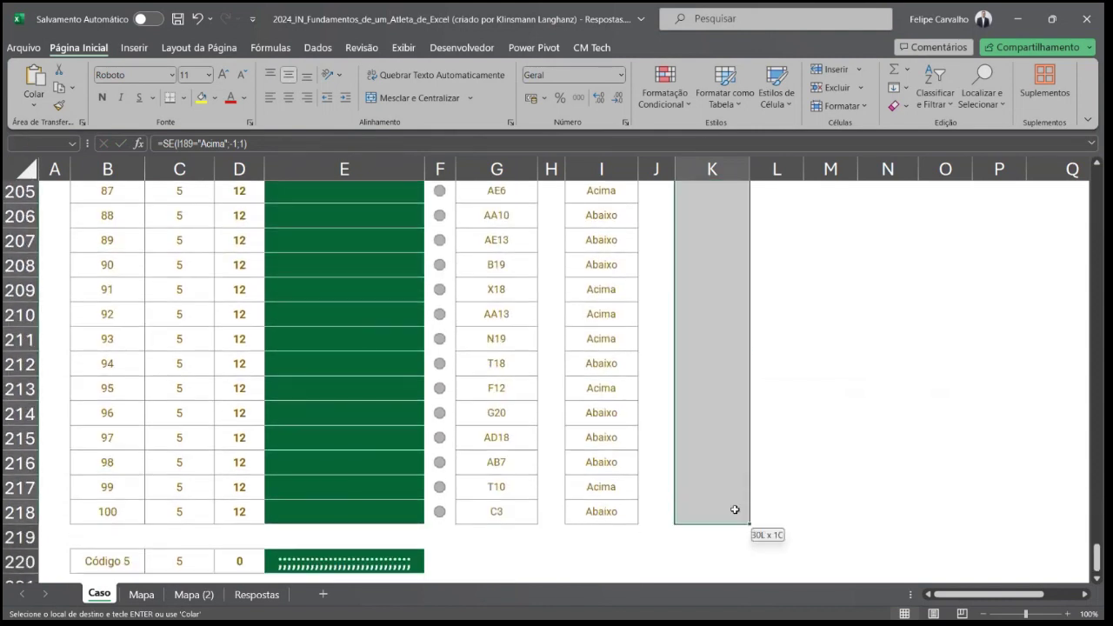
key(Return)
key(ctrl+Up)
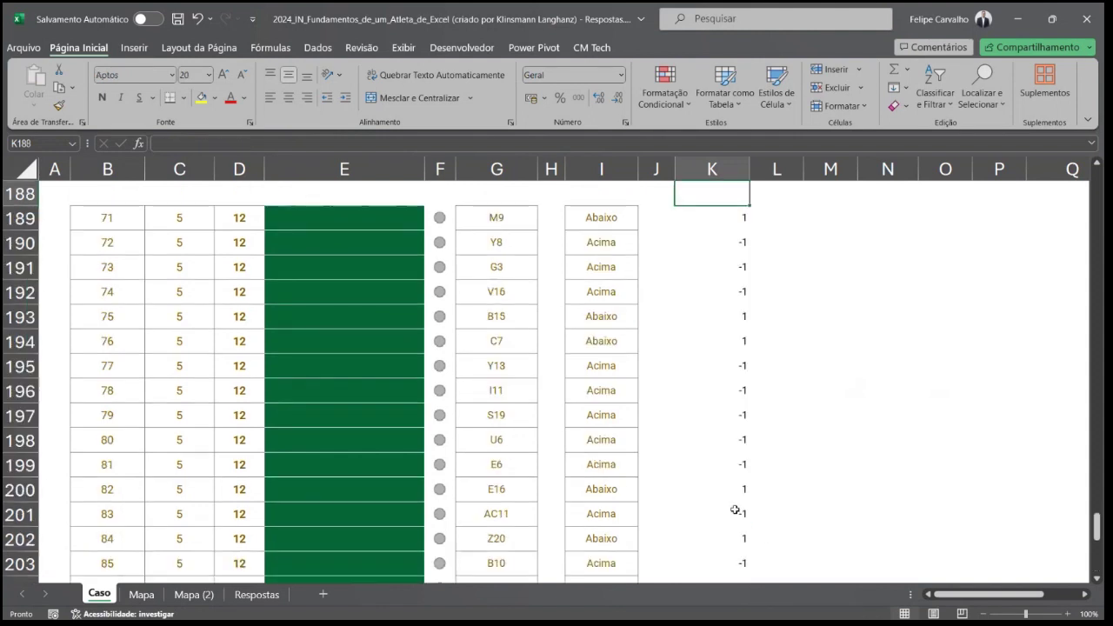
key(Right)
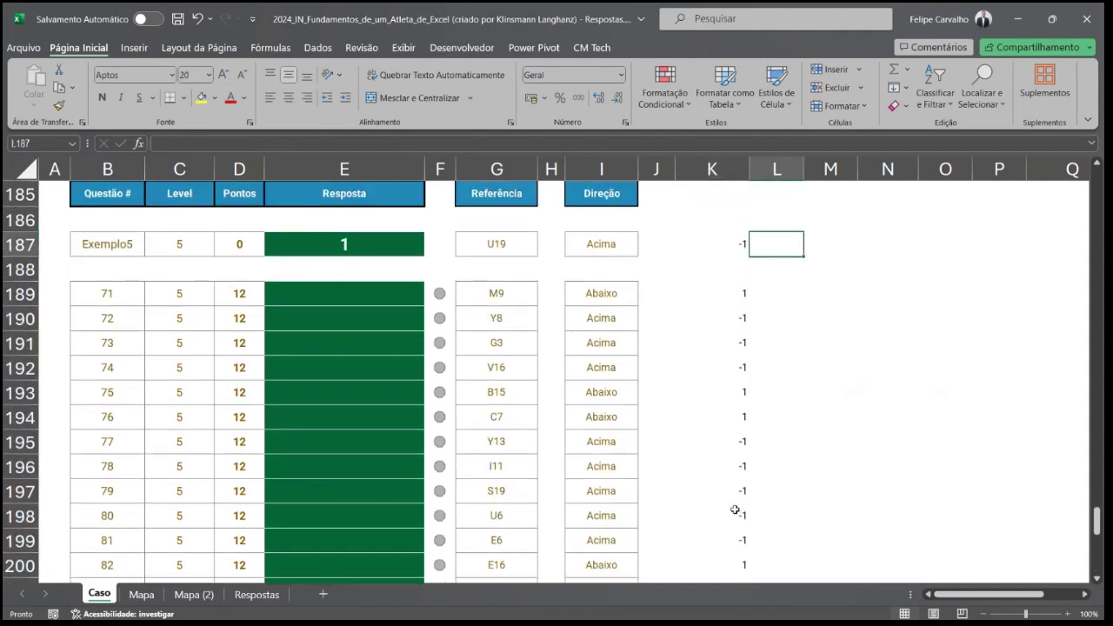
Step: Start a DESLOC formula in L187 with INDIRETO("Mapa!"&G187) as its reference
text(=)
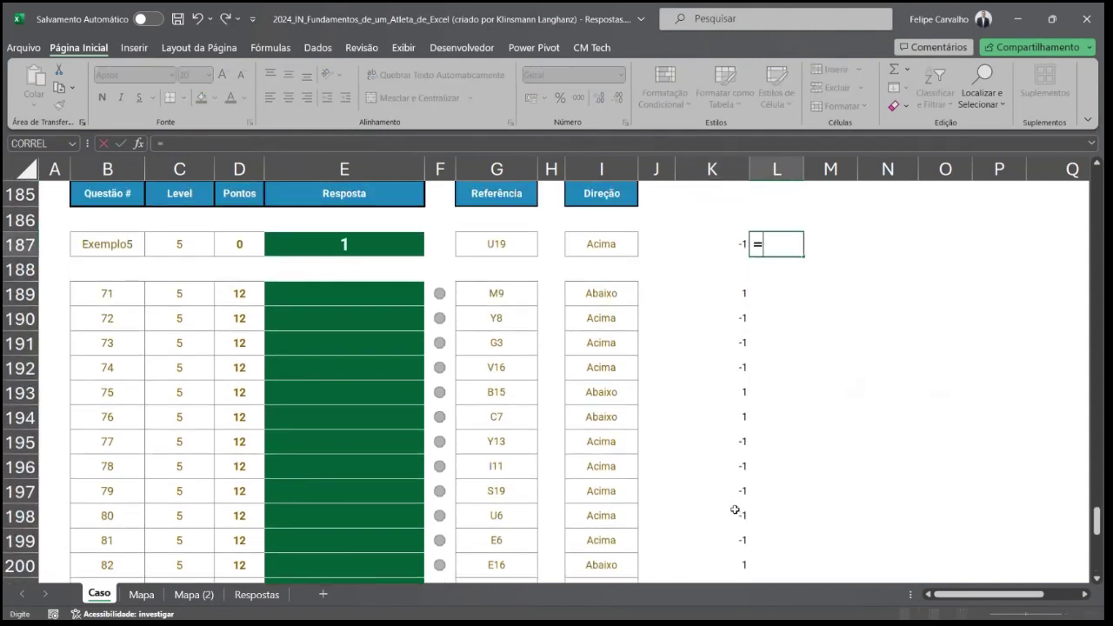
text(des)
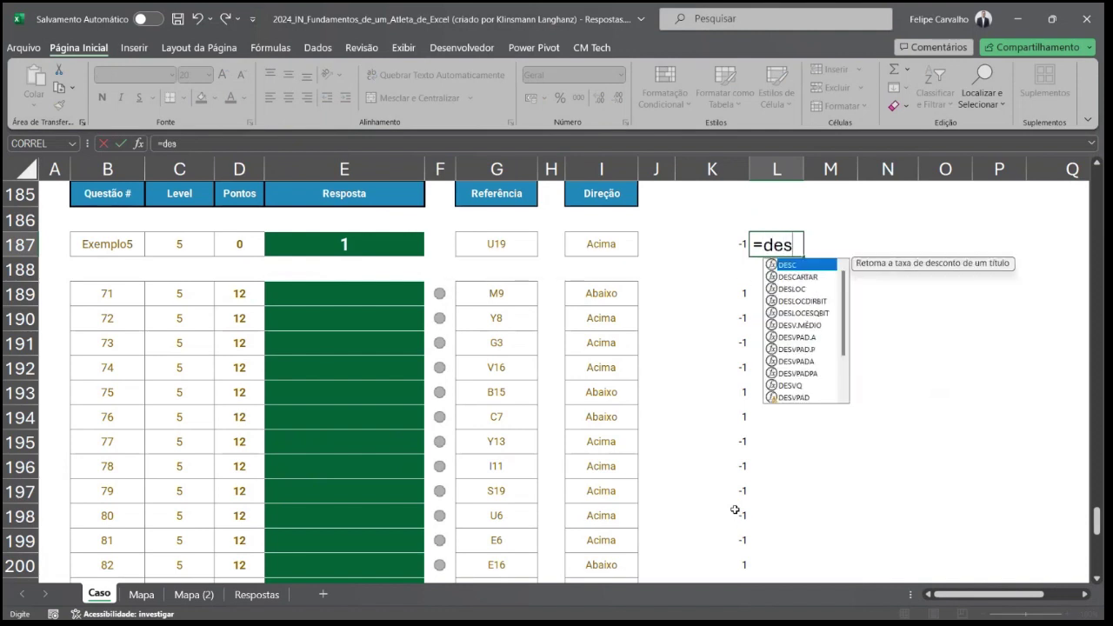
text(l)
key(Tab)
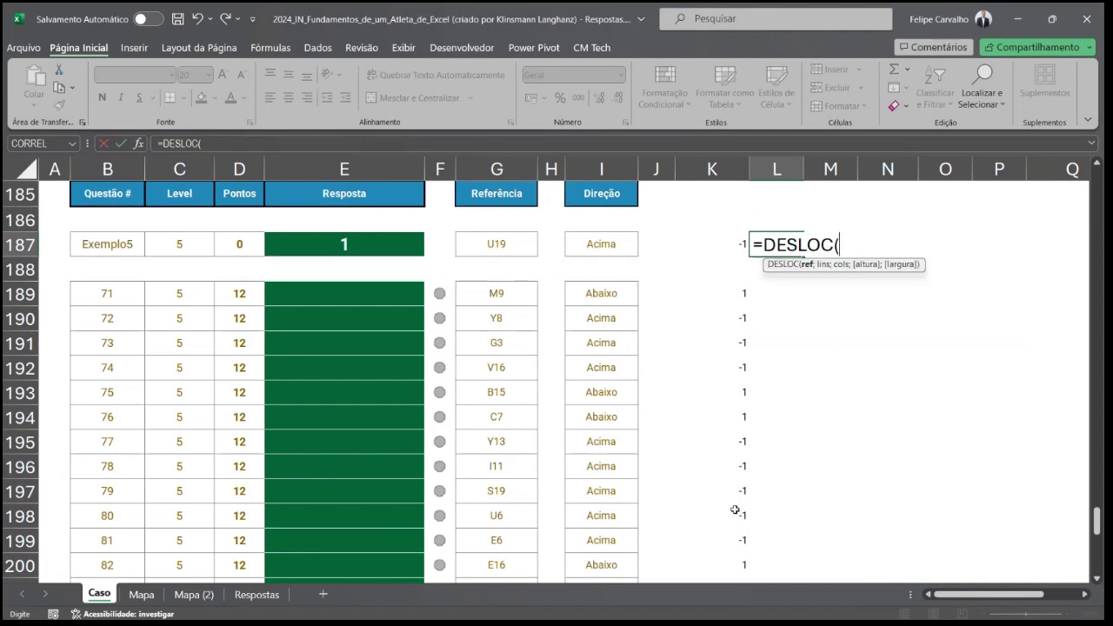
text(ind)
key(Tab)
text(")
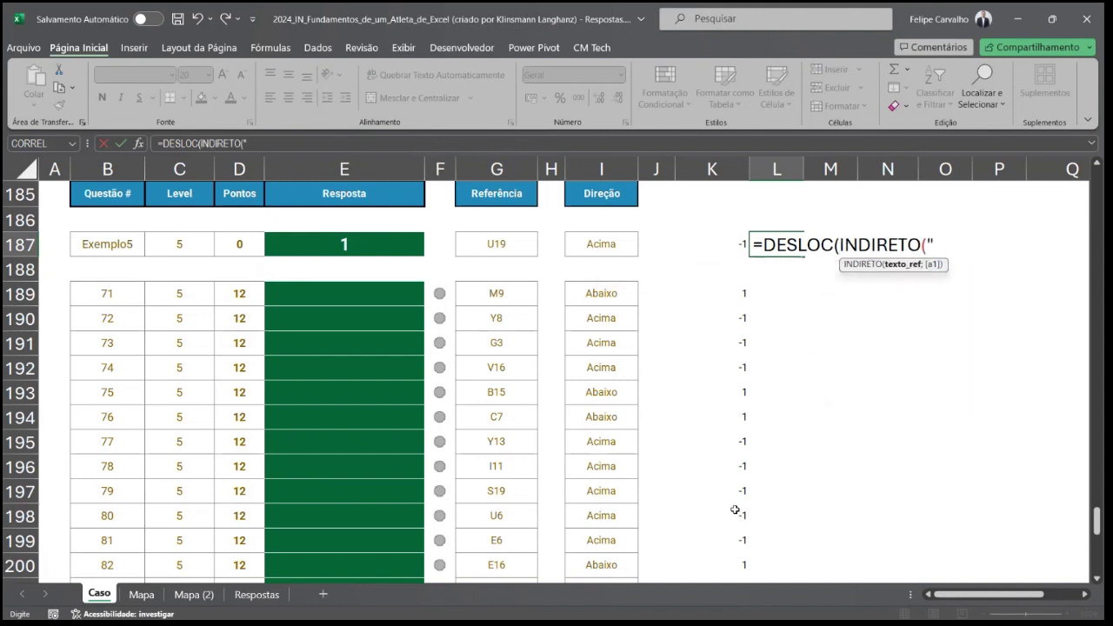
text(Mapa!)
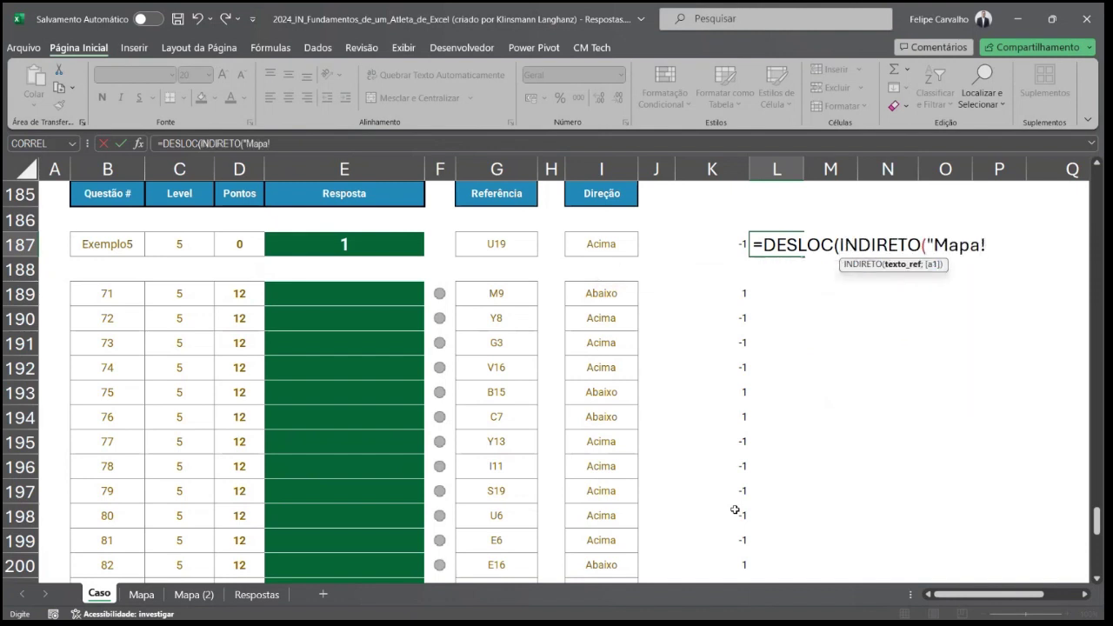
text("&)
key(Left)
key(Left)
key(Left)
key(Left)
key(Left)
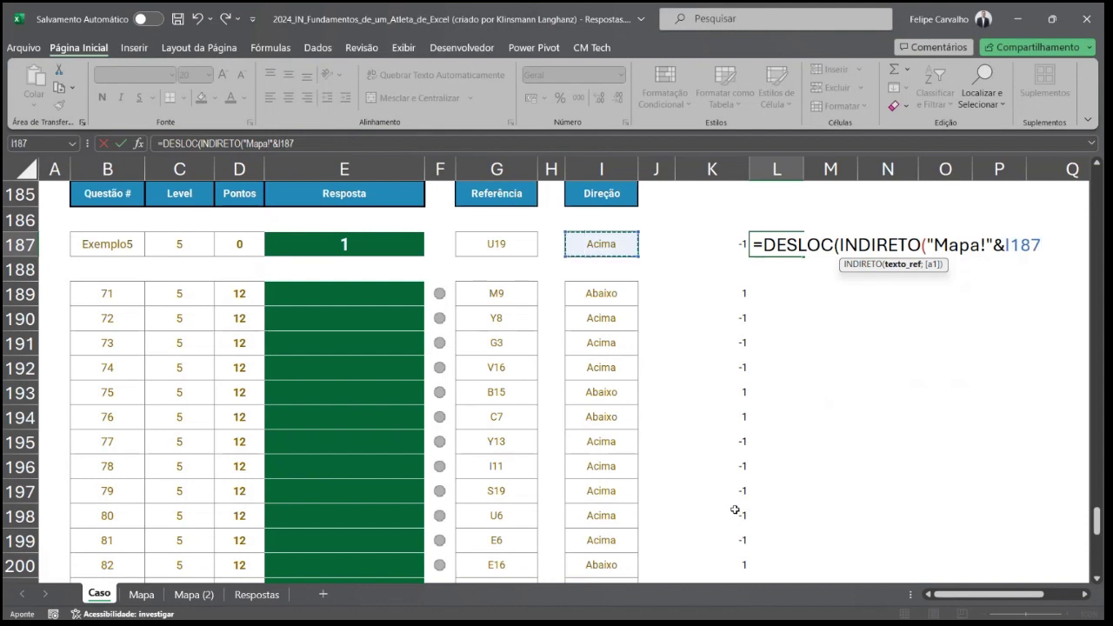
text())
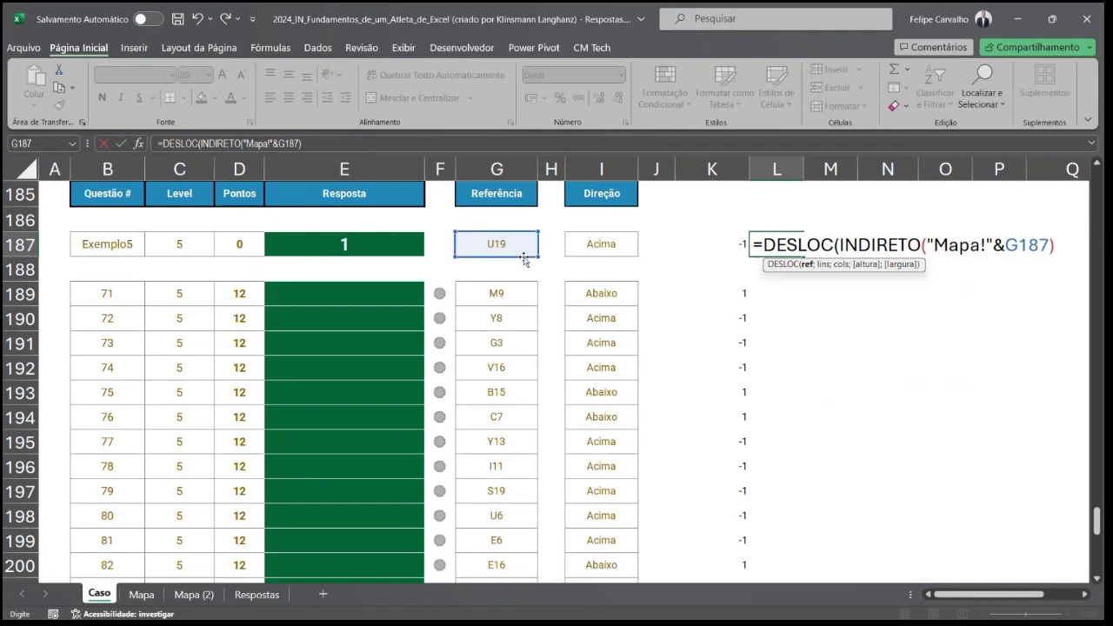
Step: Complete the DESLOC formula in L187 with K187 as the row offset and 0 as the column offset
text(;)
click(712, 236)
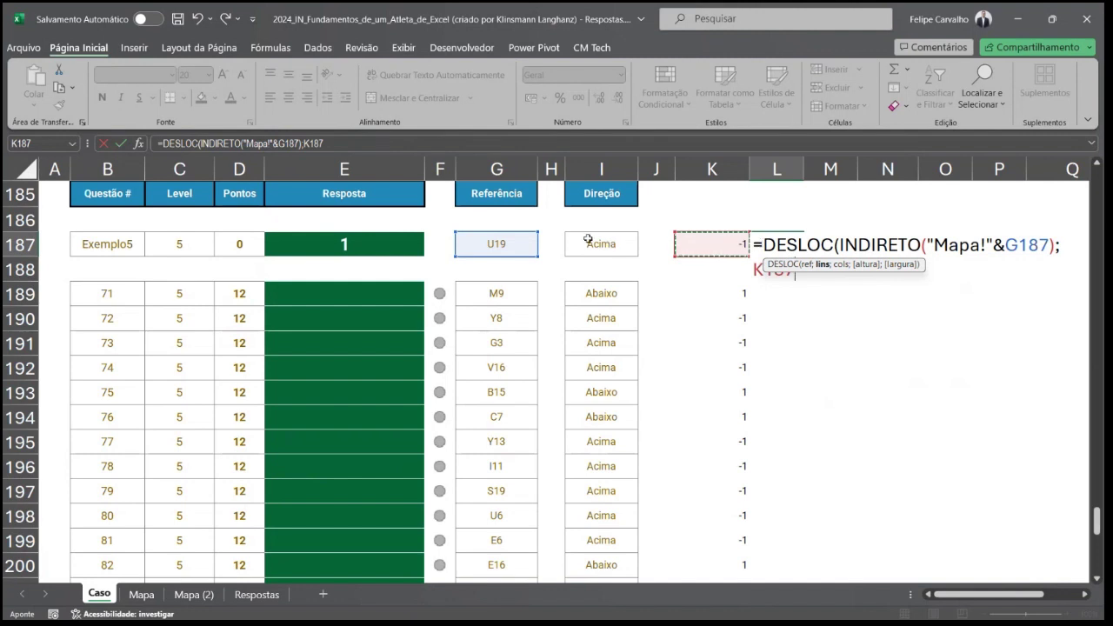
text(;)
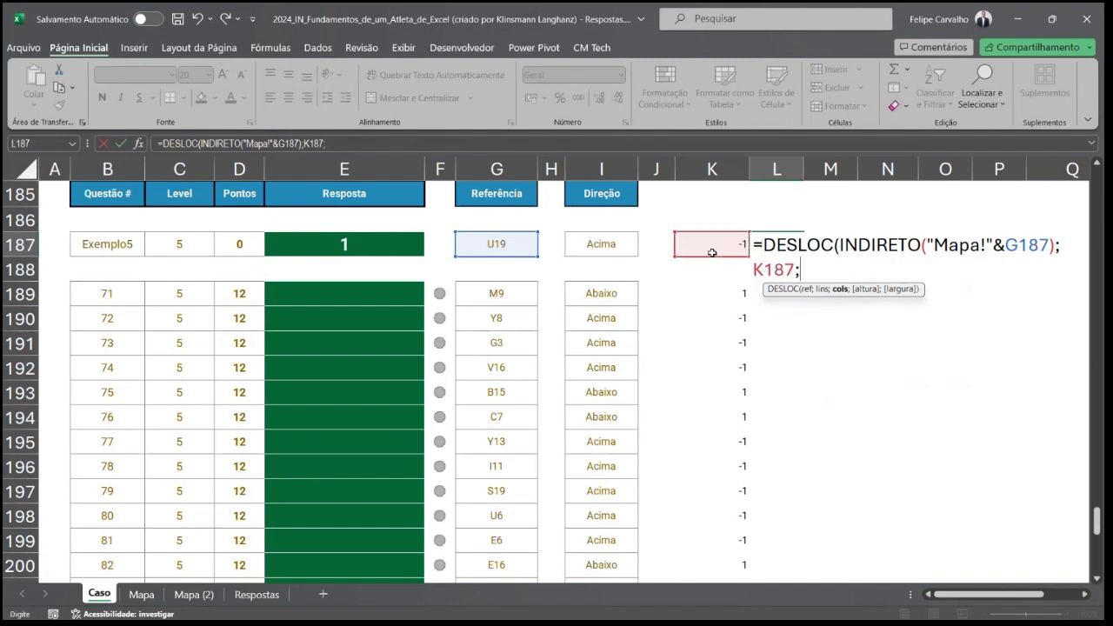
text(0))
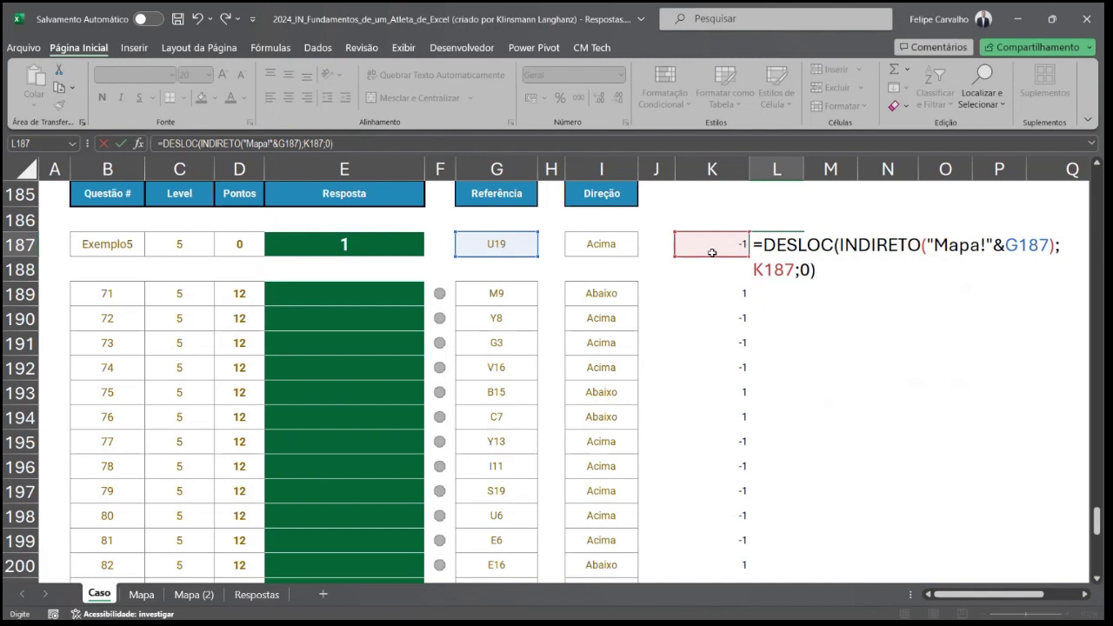
key(Return)
key(Up)
key(Left)
key(Left)
key(Left)
key(Left)
key(Left)
key(Left)
key(Left)
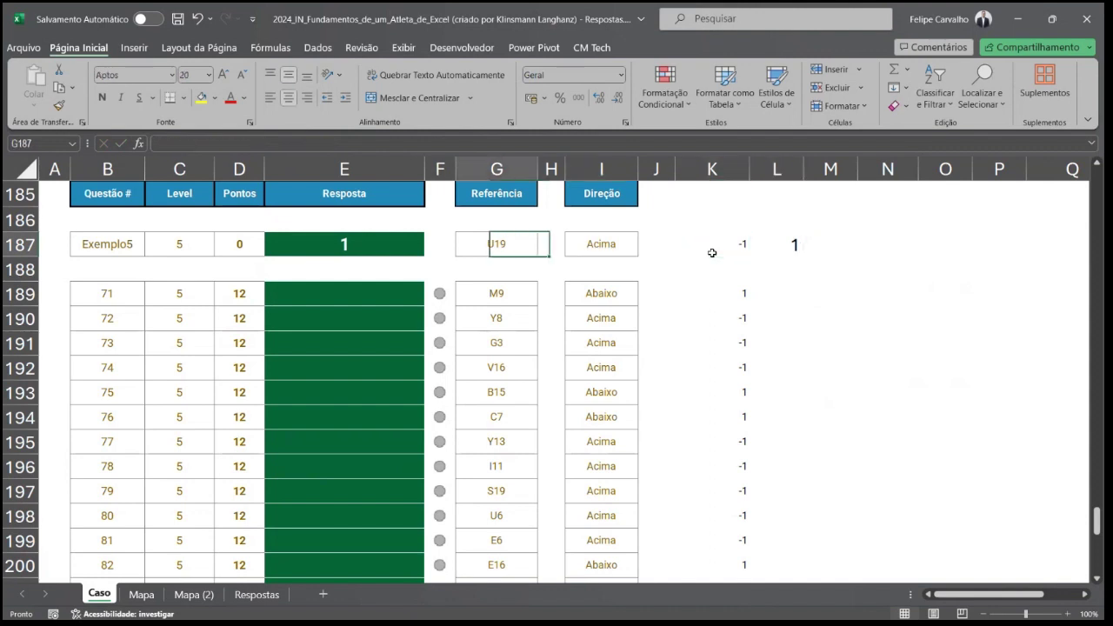
key(Right)
key(Right)
key(Right)
key(Right)
key(Right)
key(Right)
key(Right)
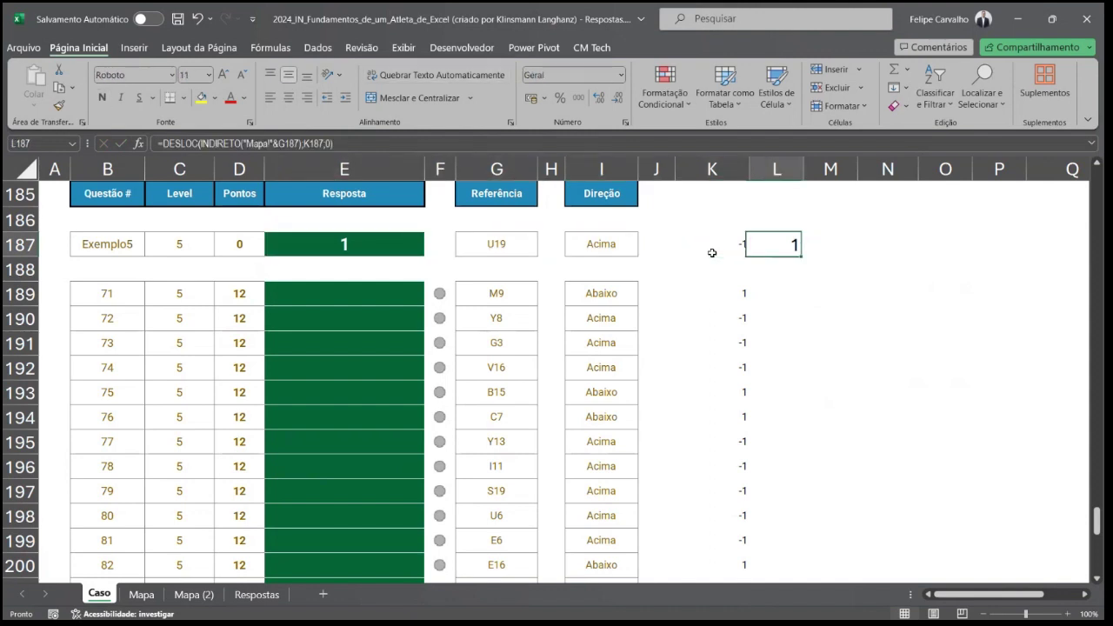
Step: Copy the DESLOC formula from L187 to L189:L218 for questions 71 to 100
key(ctrl+c)
key(Down)
key(Down)
key(Left)
key(ctrl+Down)
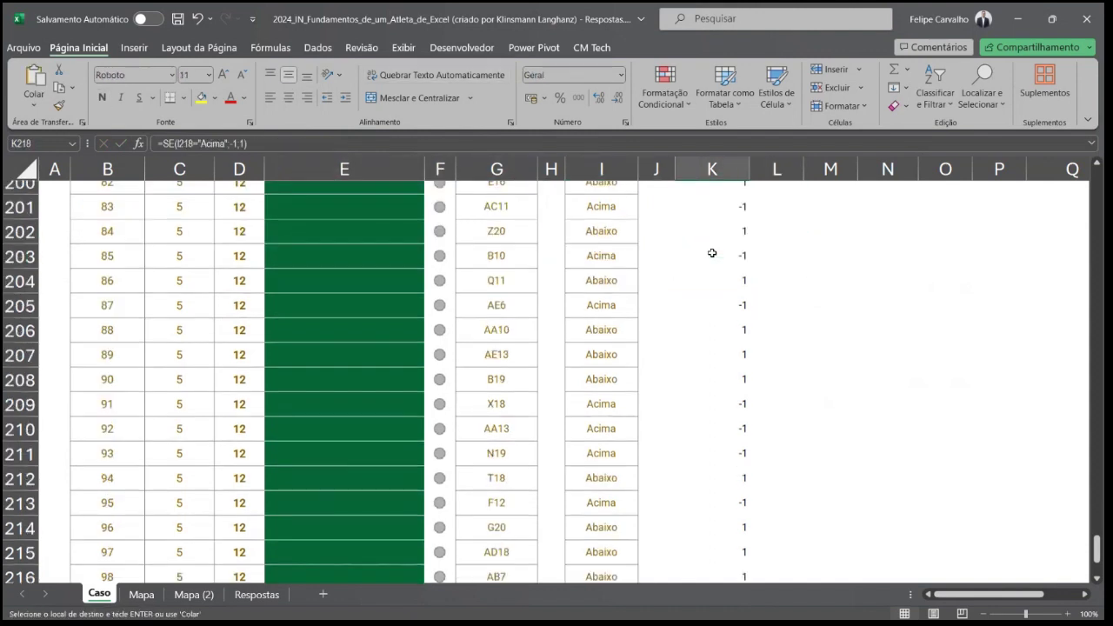
key(Right)
key(ctrl+shift+Up)
key(shift+Down)
key(ctrl+v)
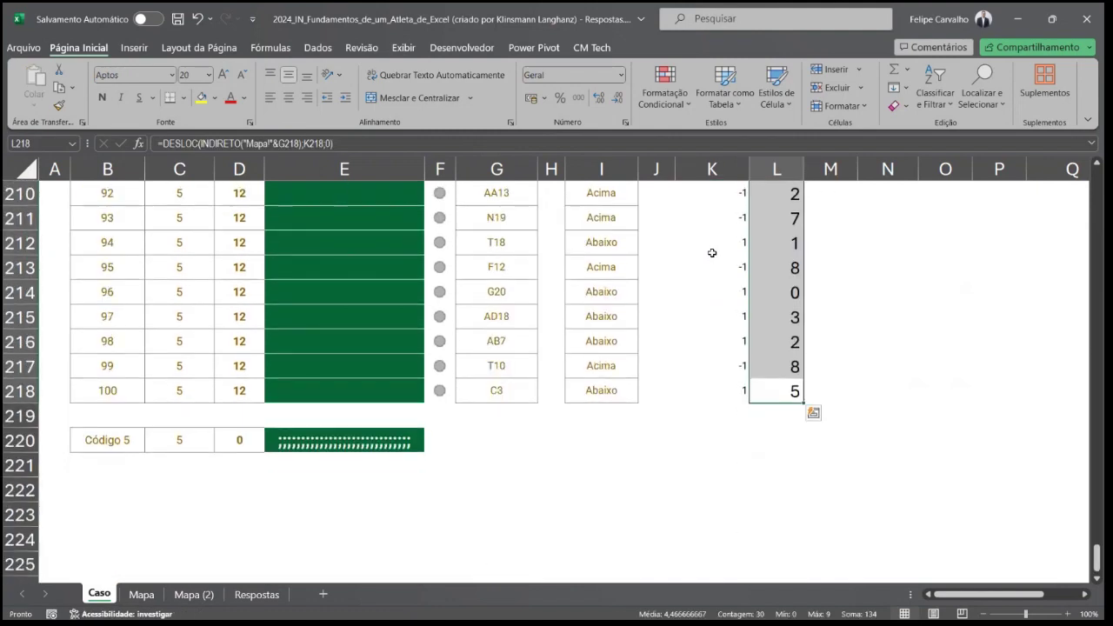
Step: Paste the results of L189:L218 as values into the Resposta cells E189:E218
key(ctrl+c)
key(Left)
key(Left)
key(Left)
key(Left)
key(Left)
key(Left)
key(Left)
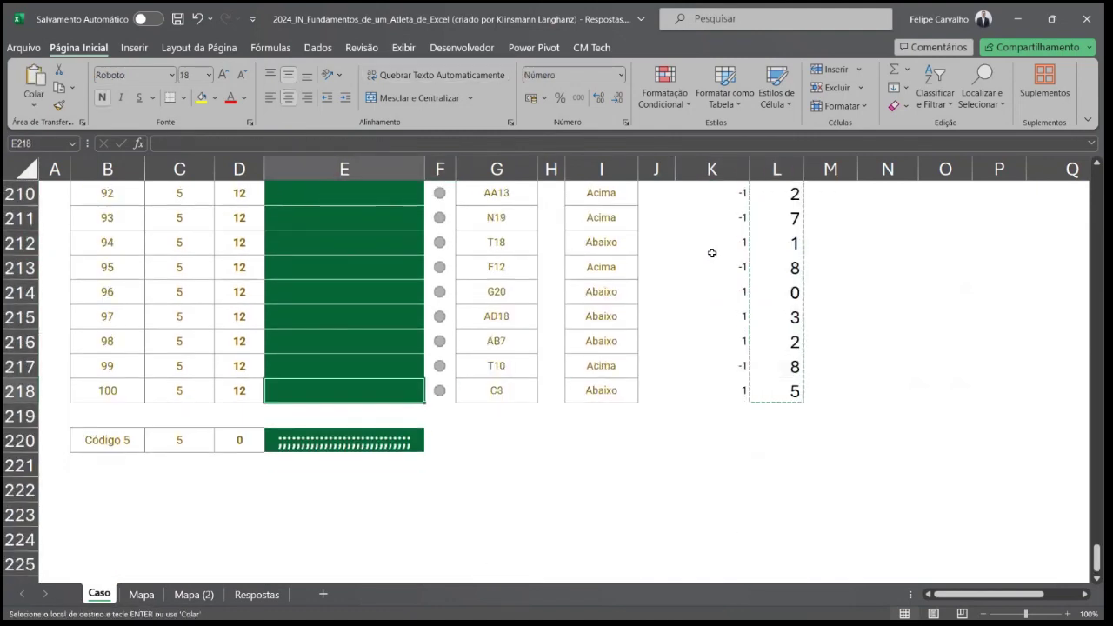
key(ctrl+Up)
key(ctrl+alt+v)
key(v)
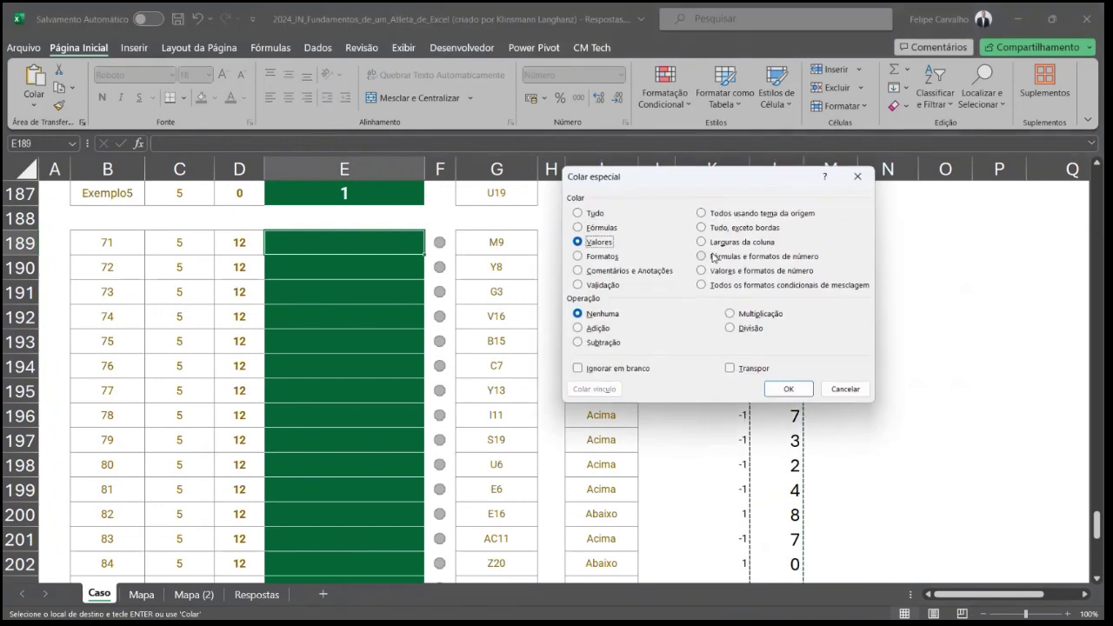
key(Return)
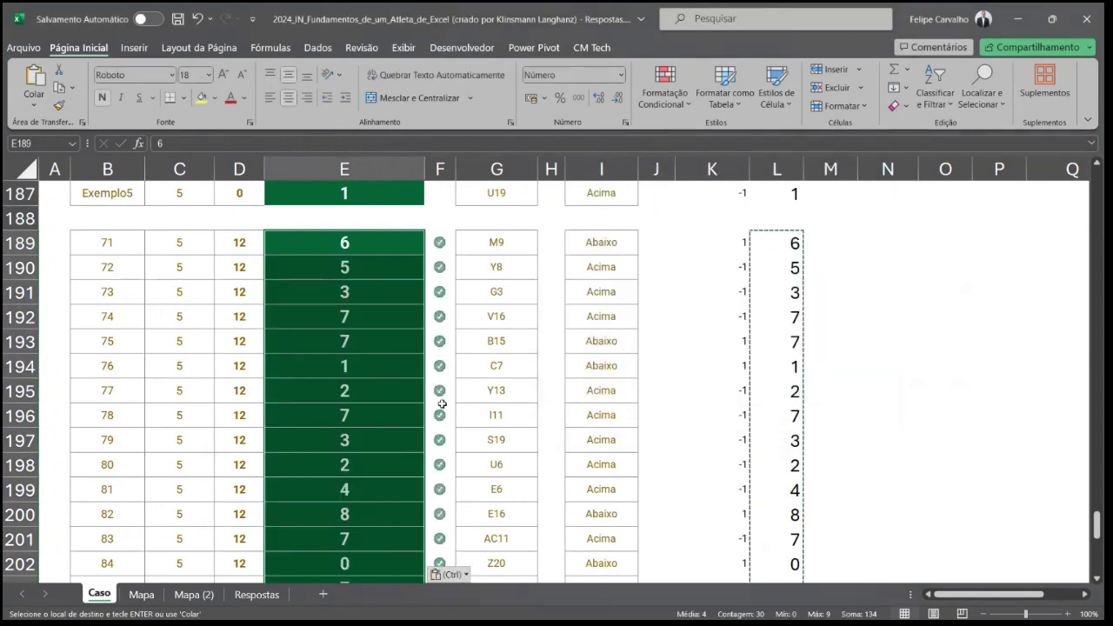
Step: Review the Pontuação total in M40 and the Questões Bônus answers, and return to the beginning of the Caso sheet
scroll(447, 470, up, 1)
scroll(447, 471, up, 20)
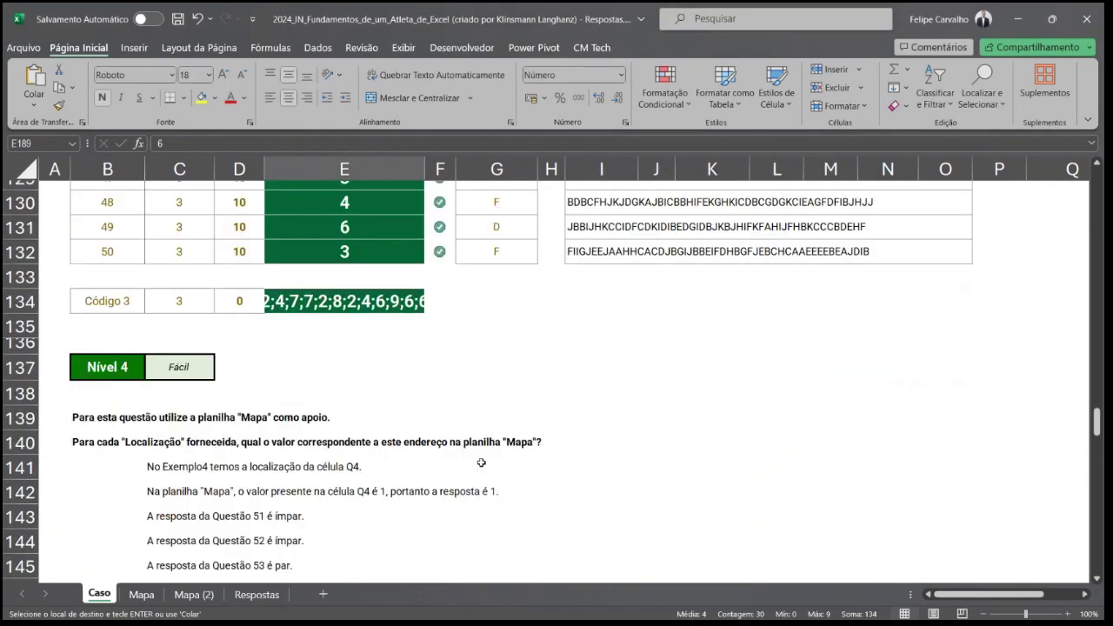
scroll(489, 471, up, 20)
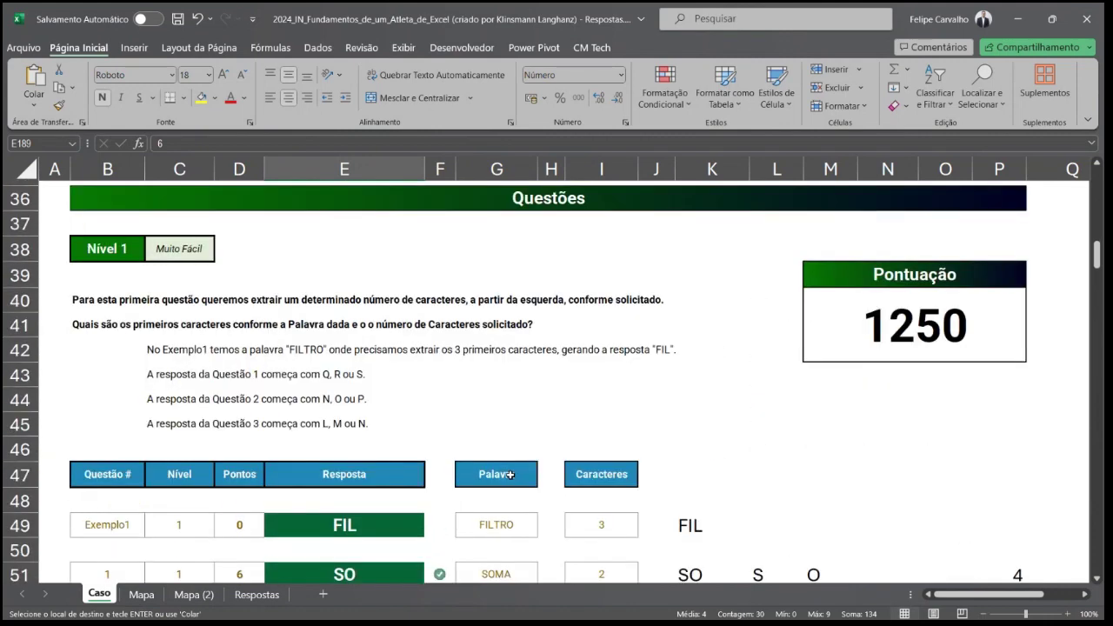
click(897, 531)
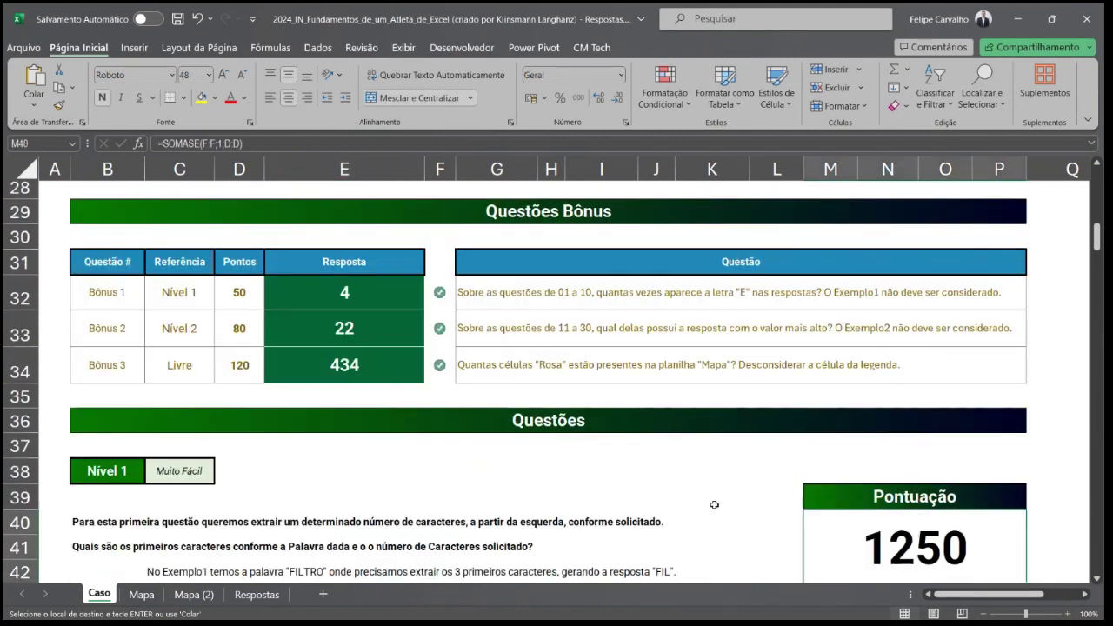
scroll(713, 492, up, 4)
scroll(718, 497, down, 4)
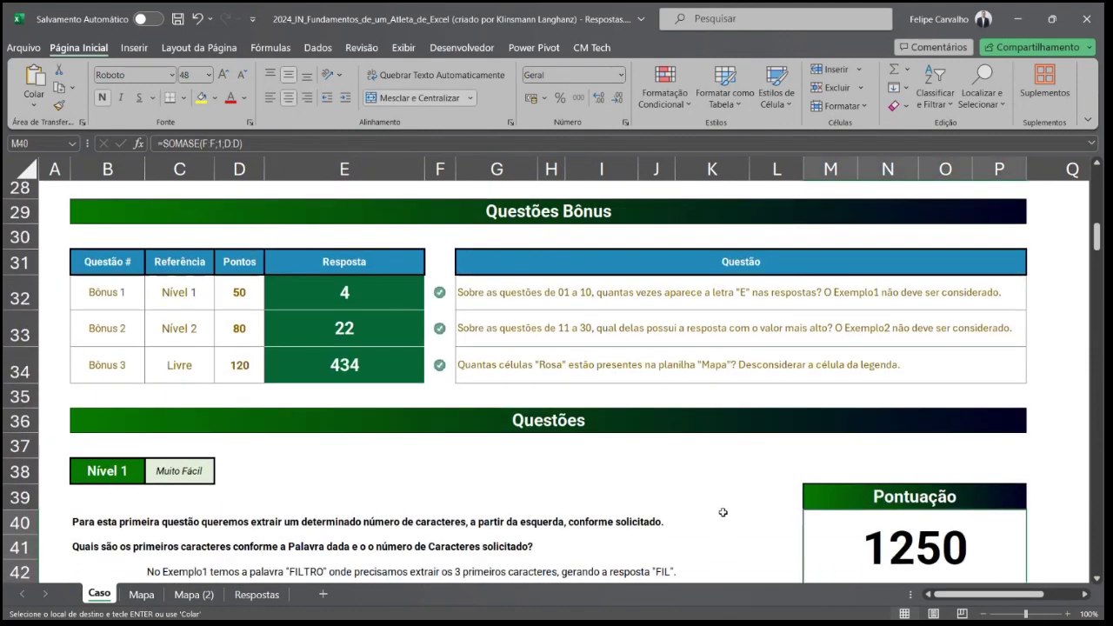
scroll(718, 504, up, 9)
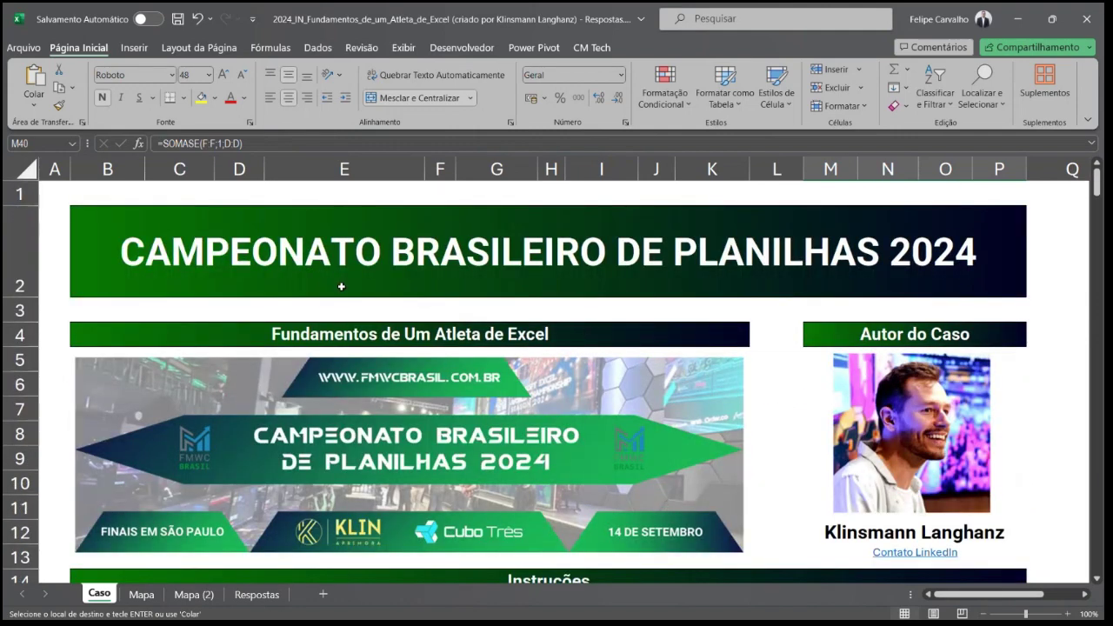